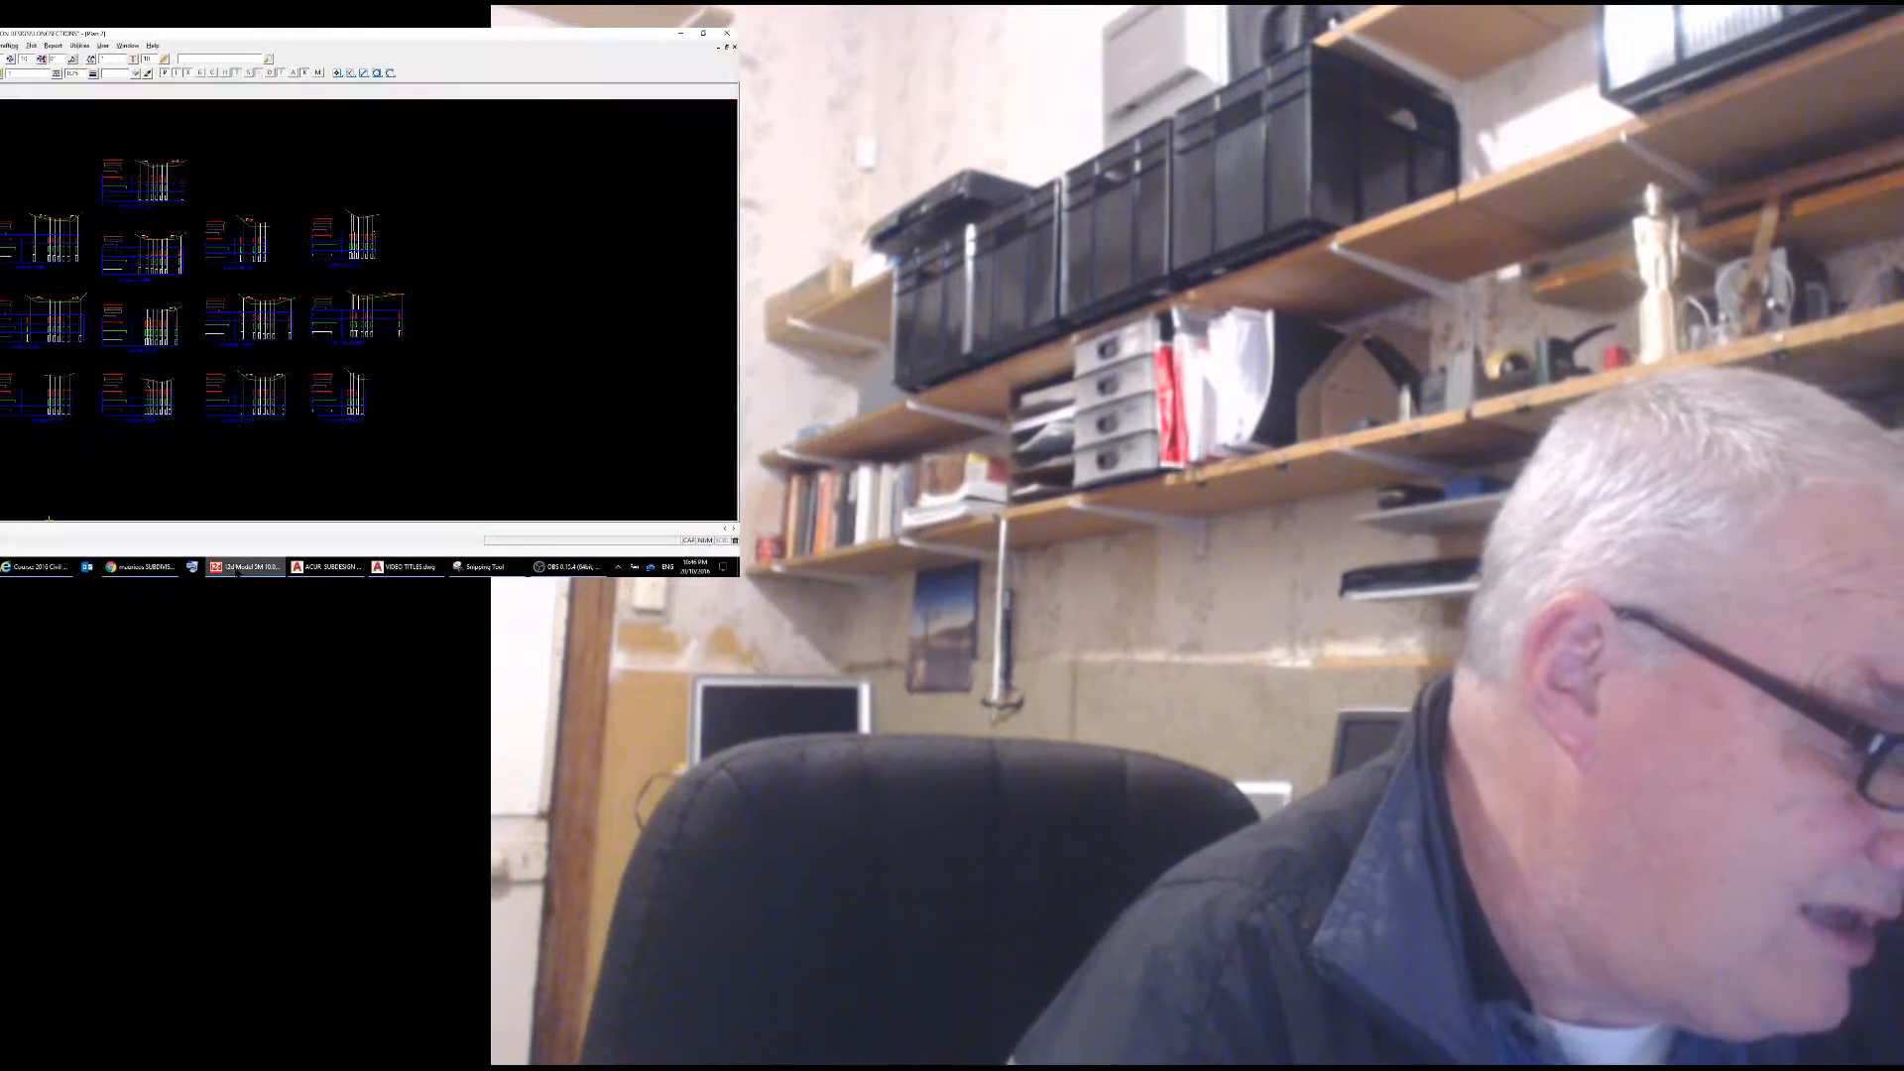
# Save the project in answer to the save reminder.
pyautogui.scroll(4, 214, 260)
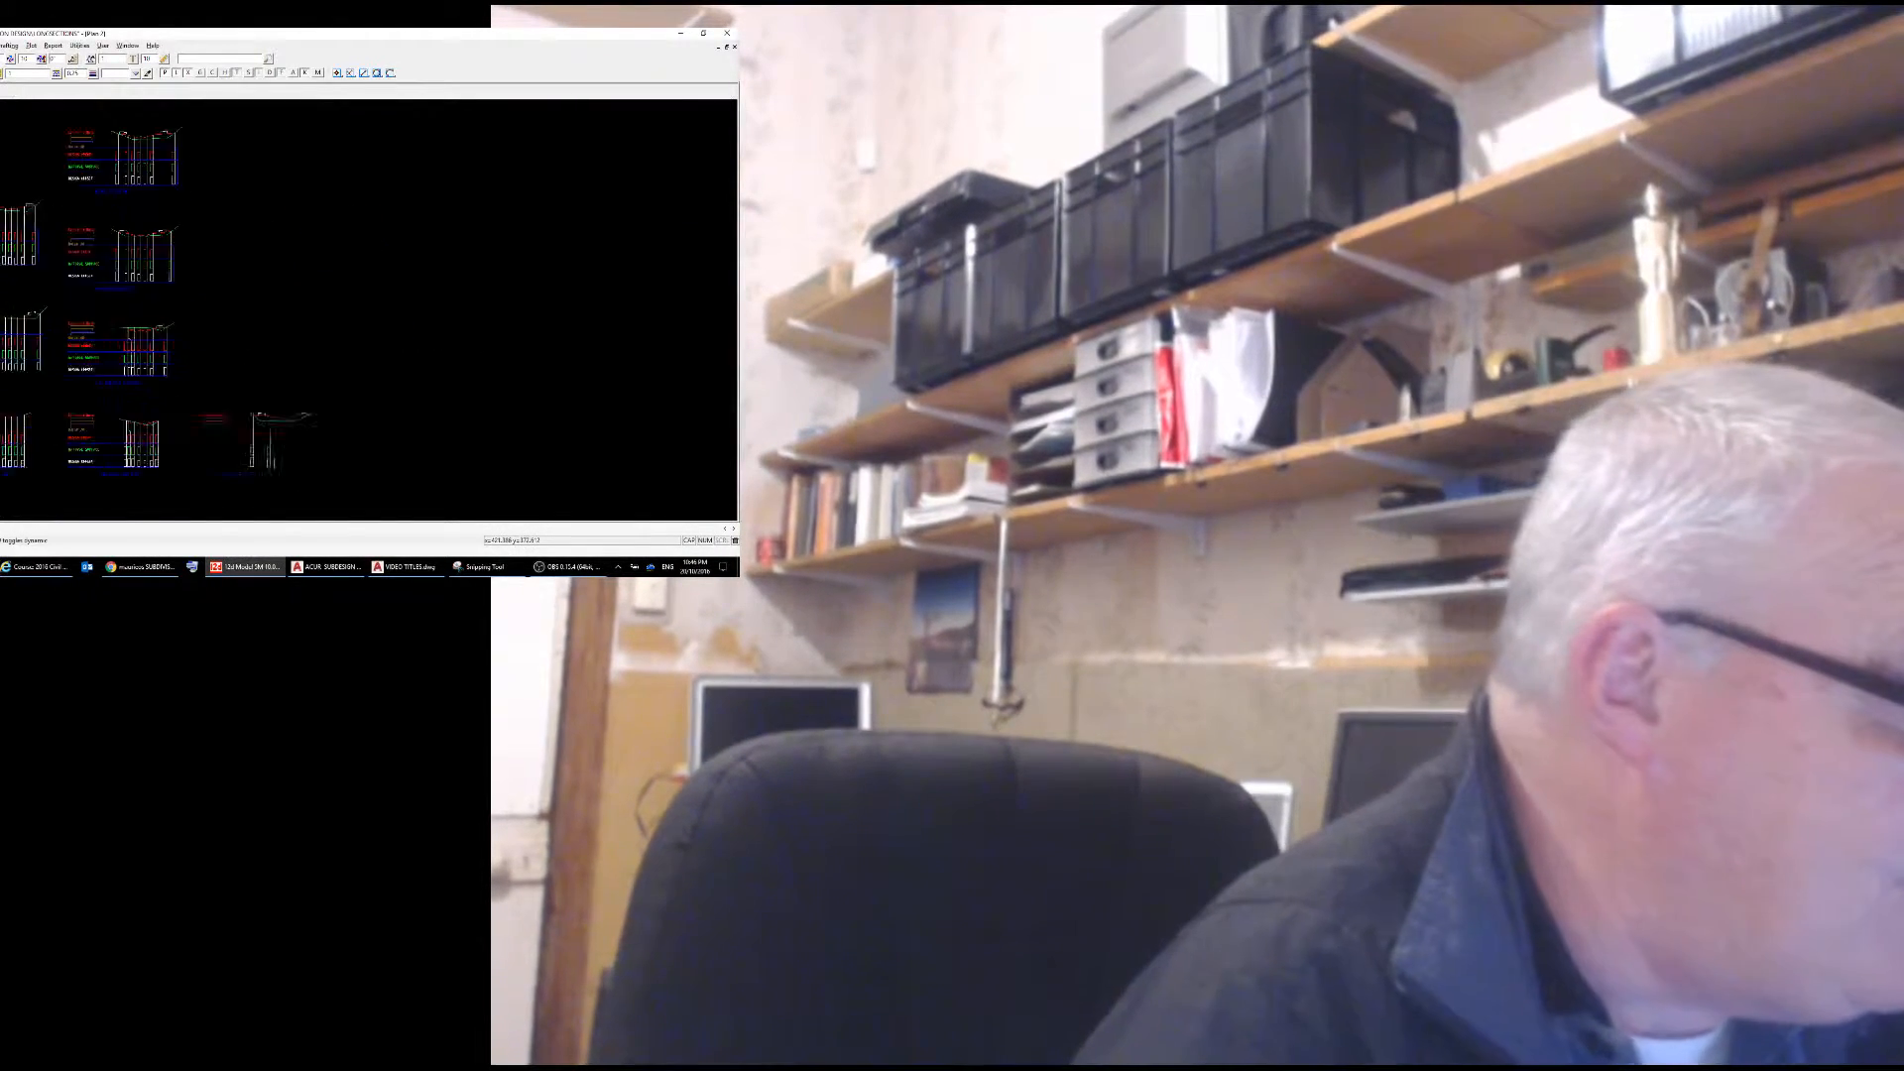
pyautogui.scroll(-4, 231, 259)
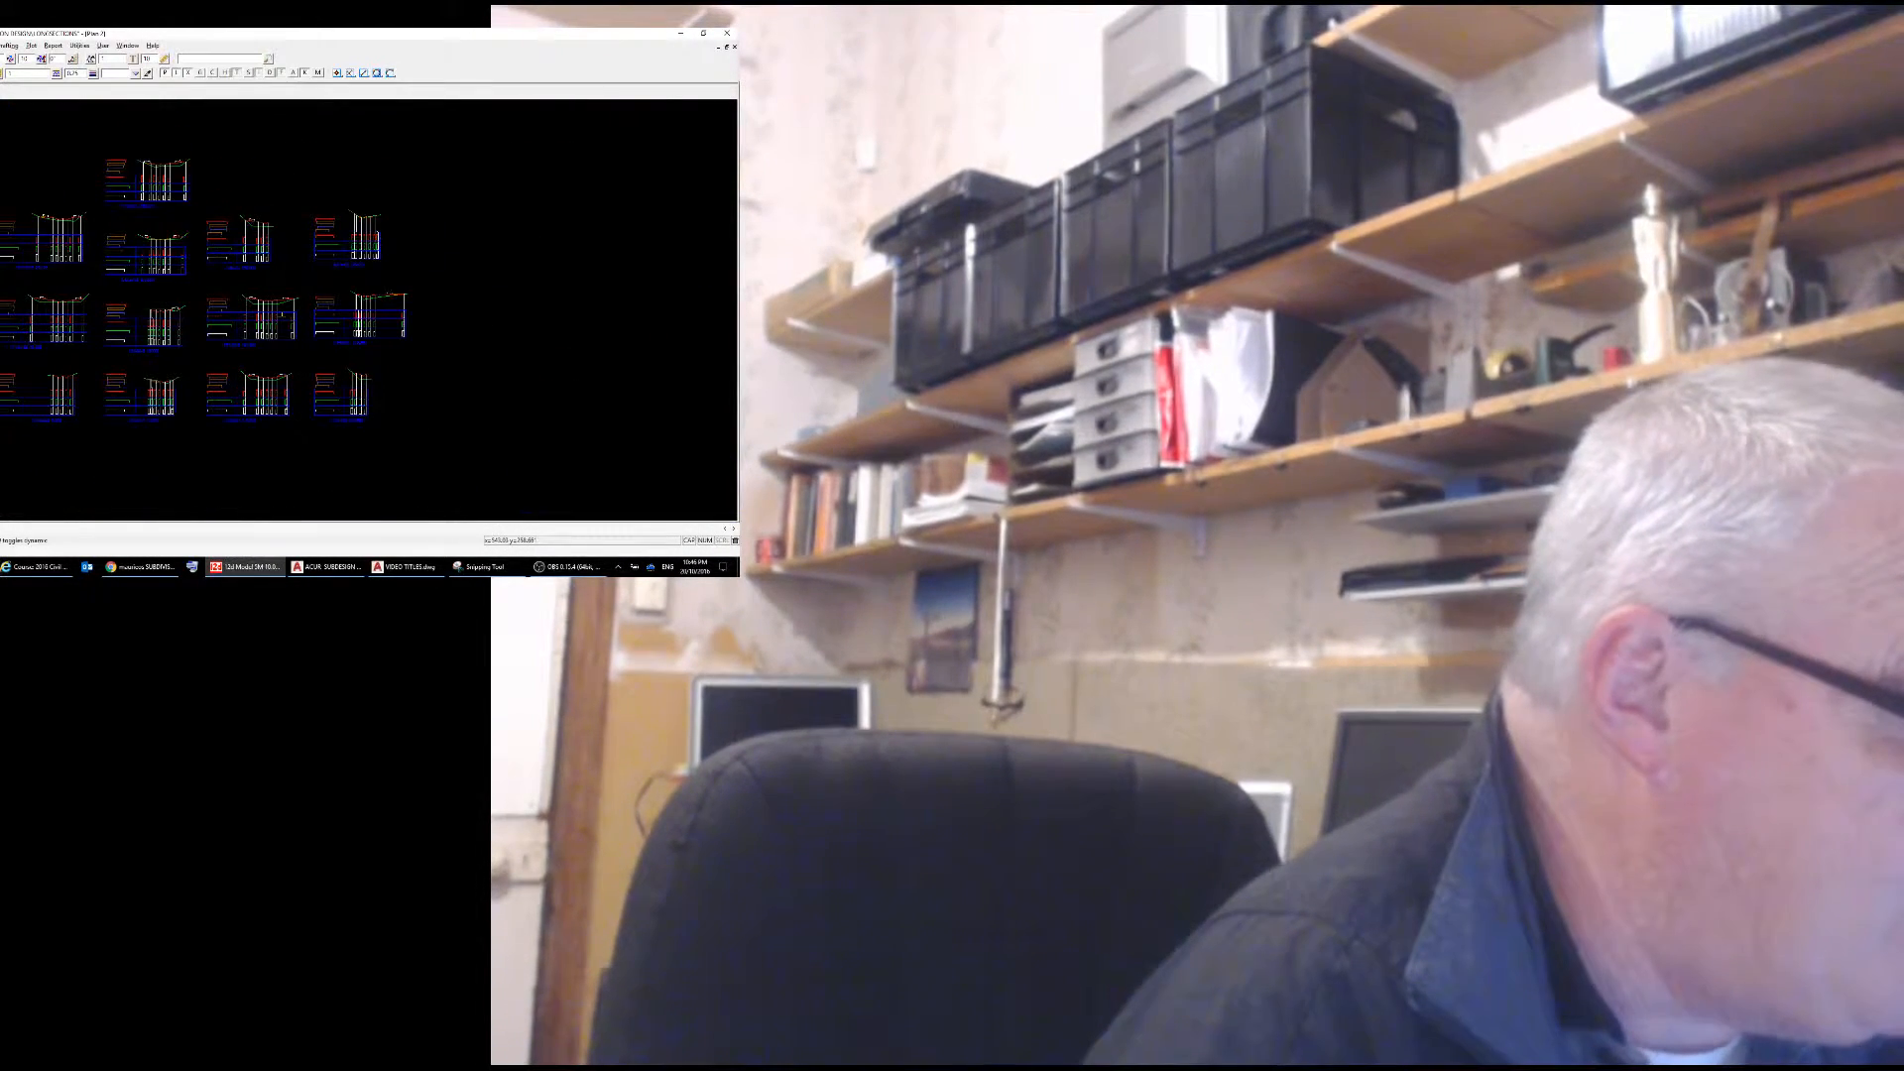
pyautogui.scroll(2, 248, 277)
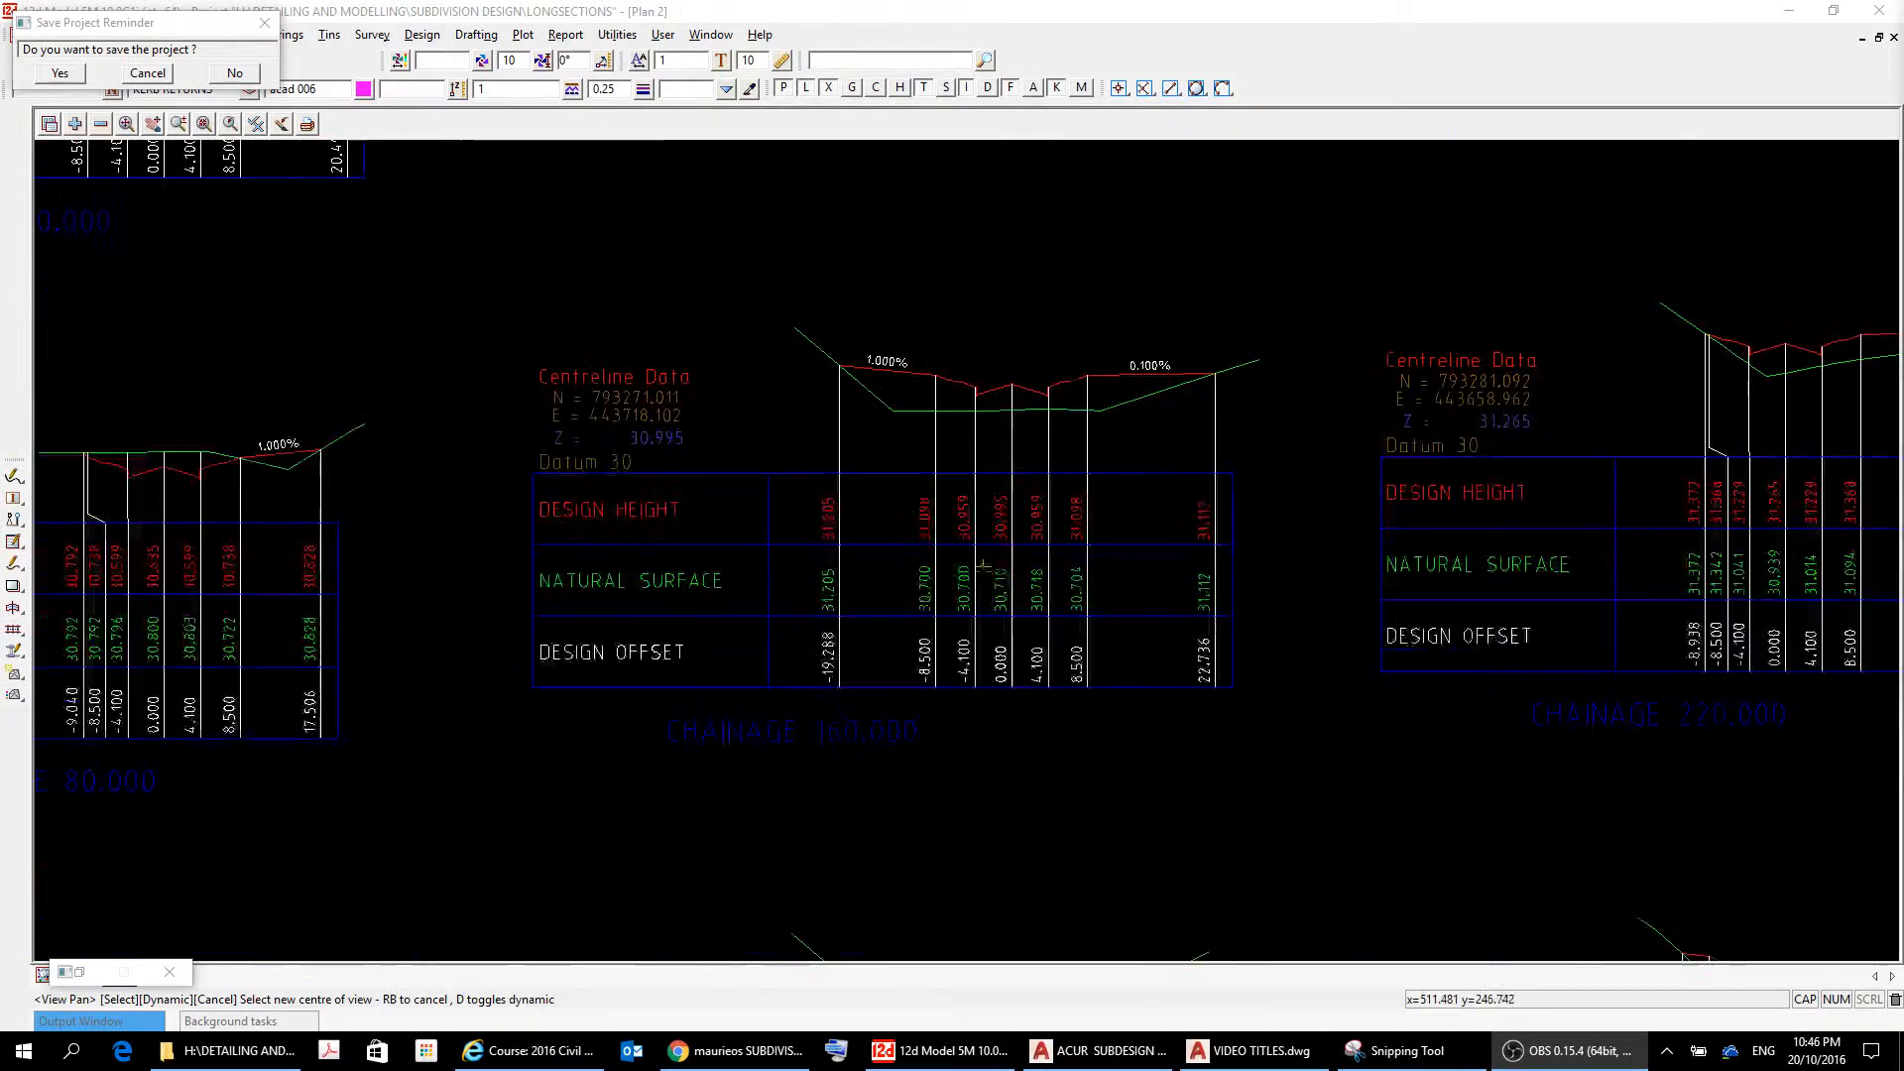
pyautogui.scroll(2, 1031, 510)
pyautogui.scroll(-4, 1036, 511)
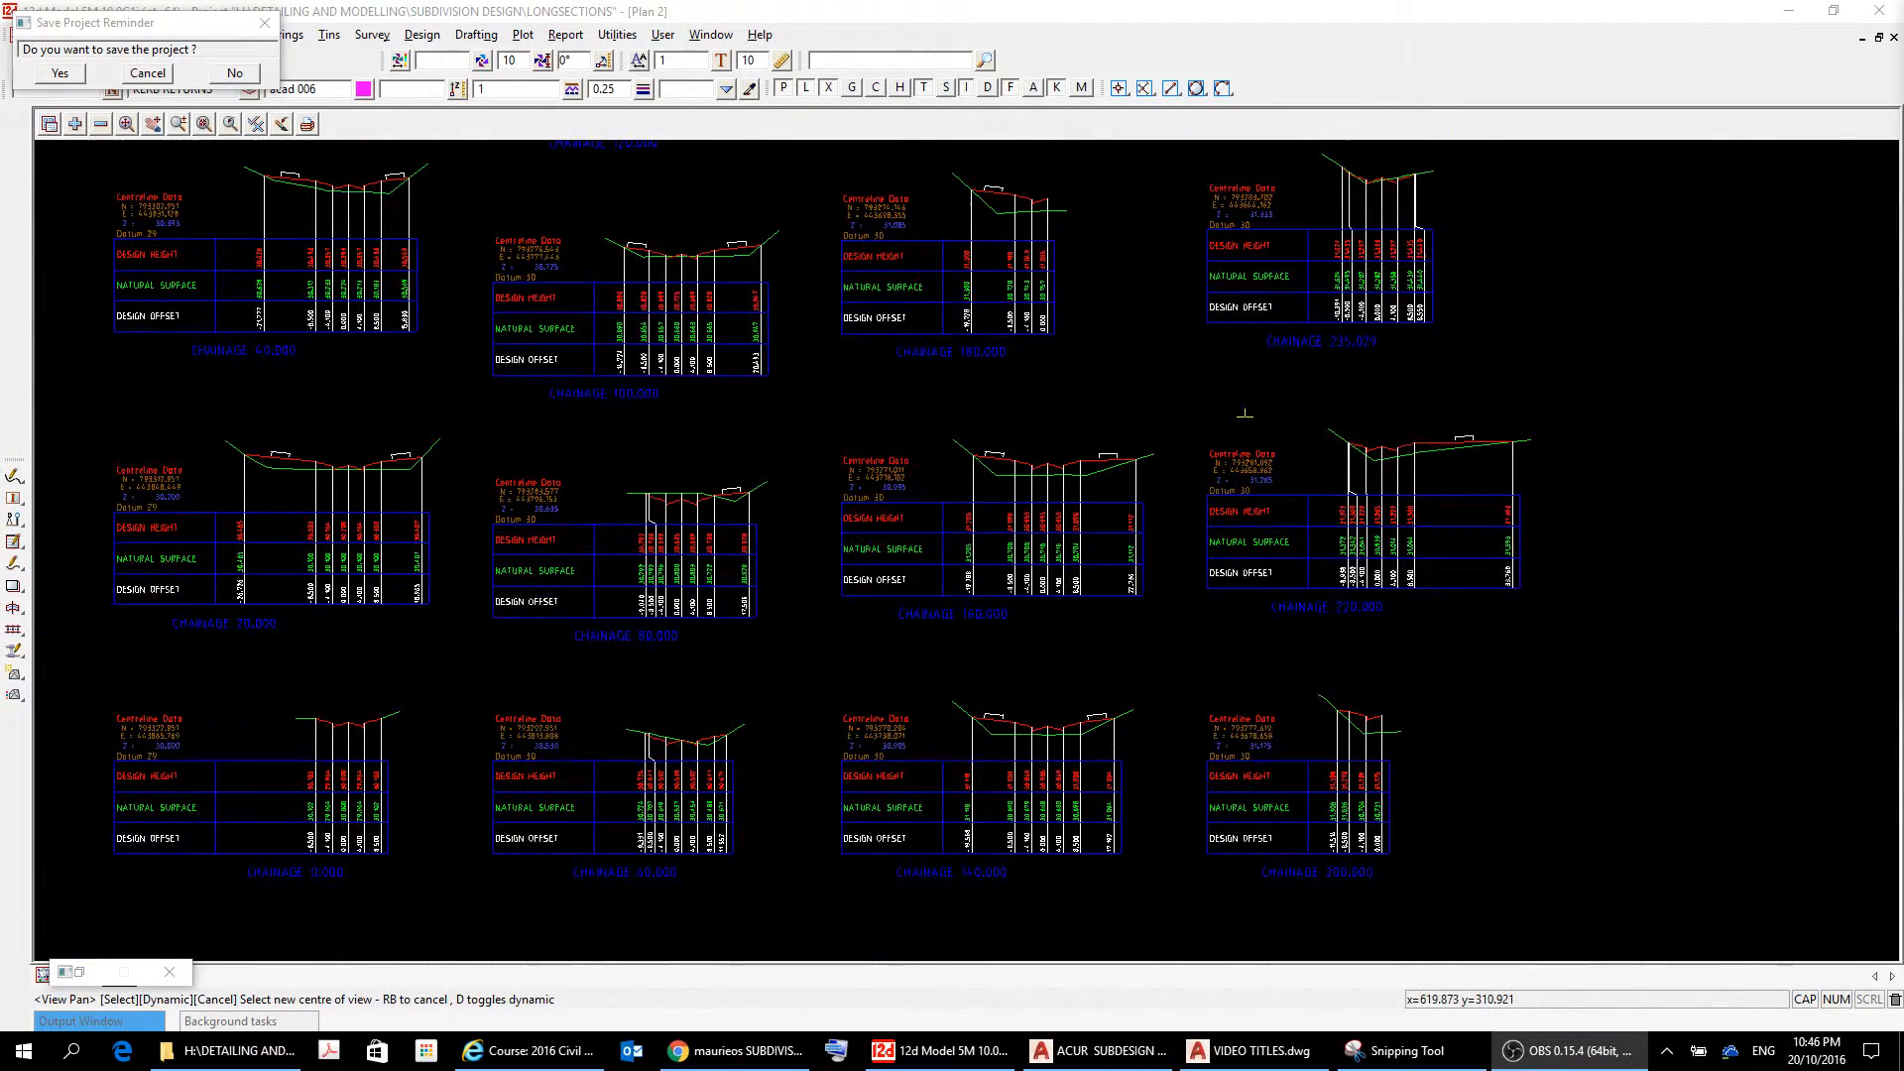
pyautogui.scroll(3, 1160, 447)
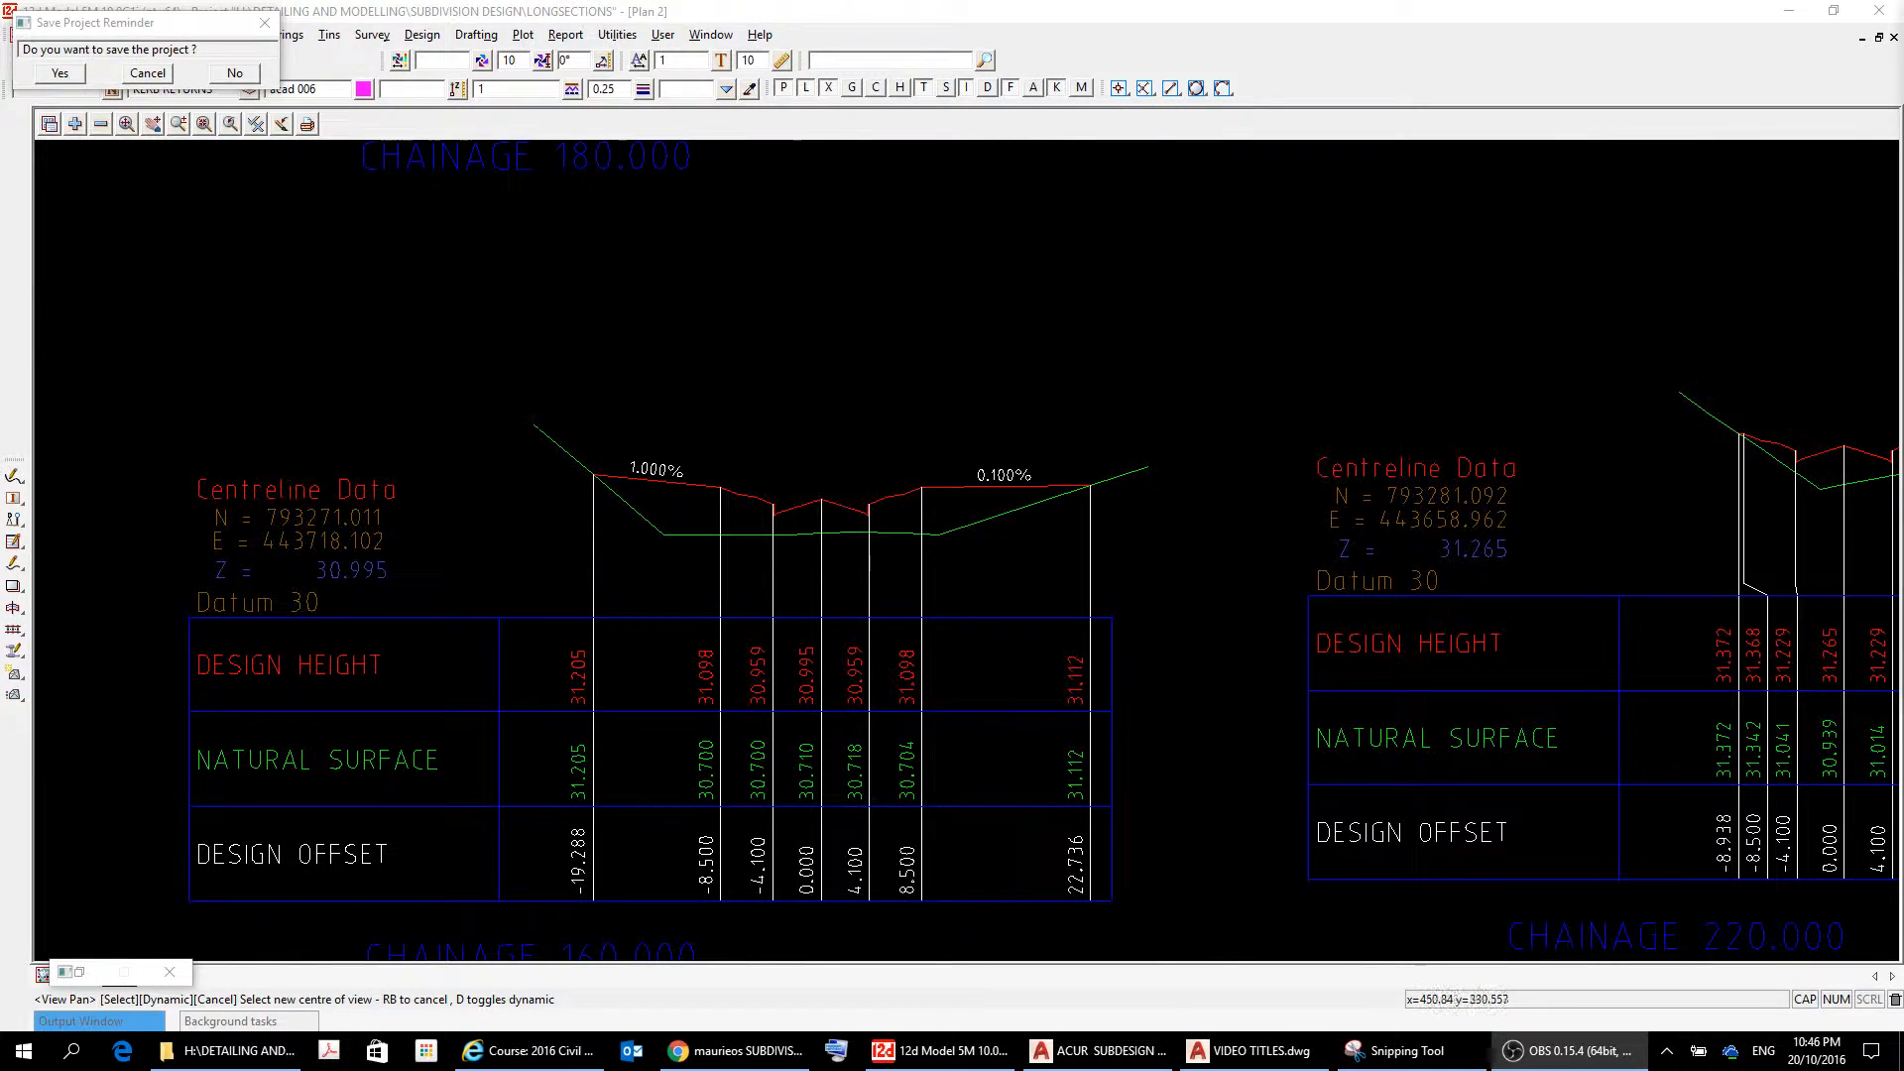
pyautogui.click(59, 75)
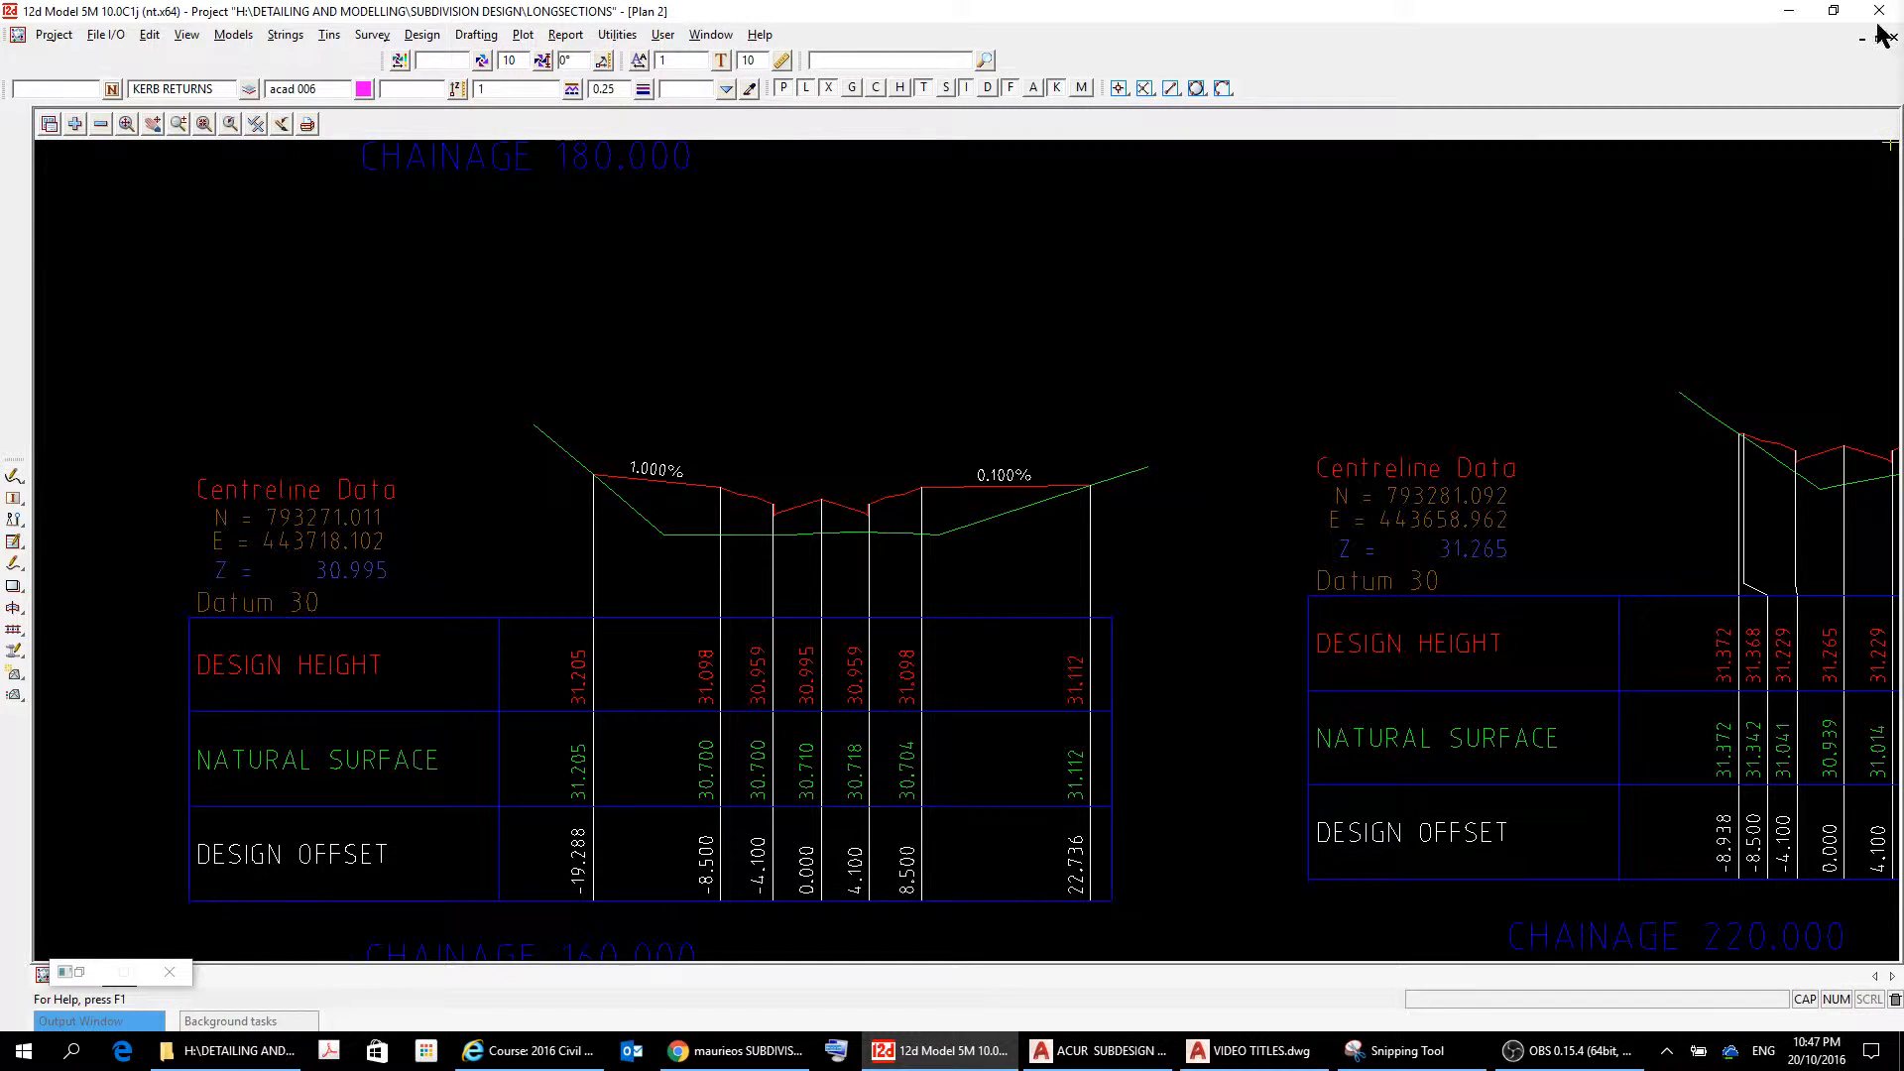
# Reopen the minimised Section X Plot PPF Editor over the Plan 2 view.
pyautogui.click(1834, 10)
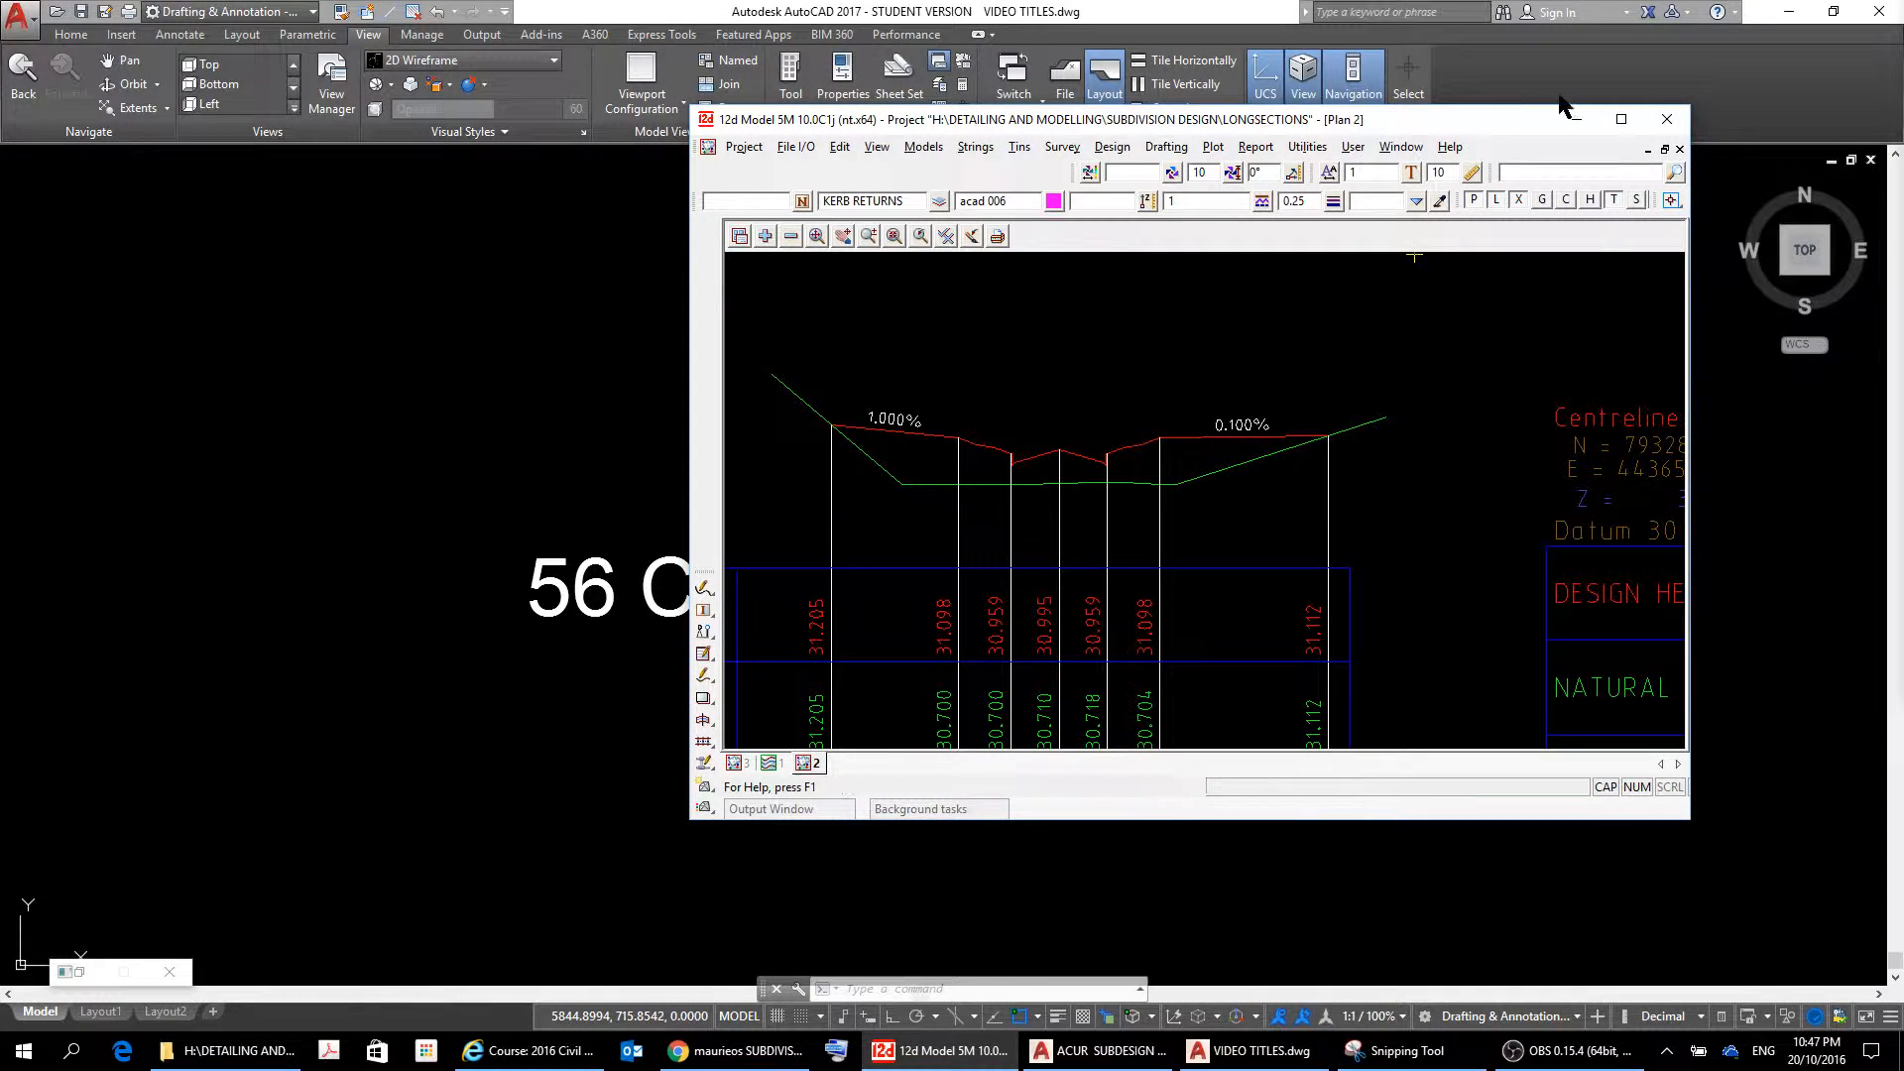
pyautogui.click(1622, 119)
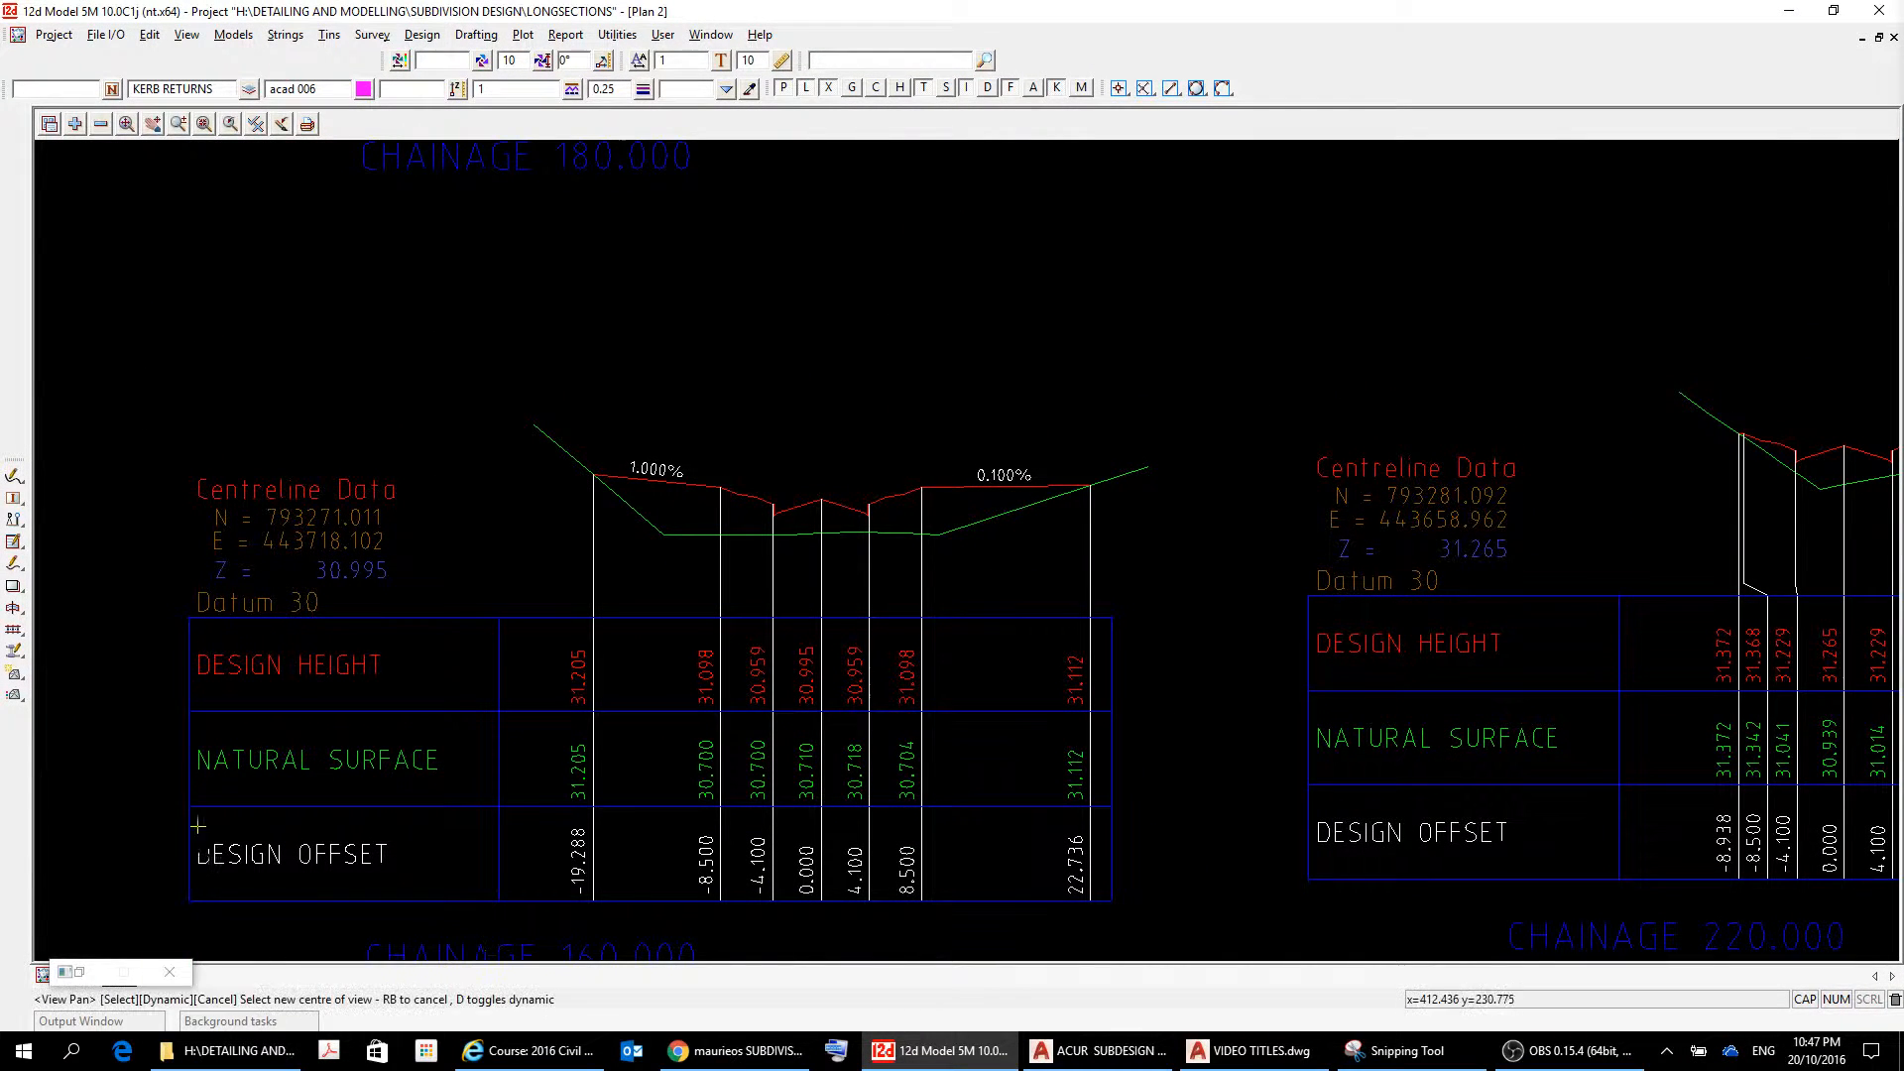
pyautogui.click(79, 977)
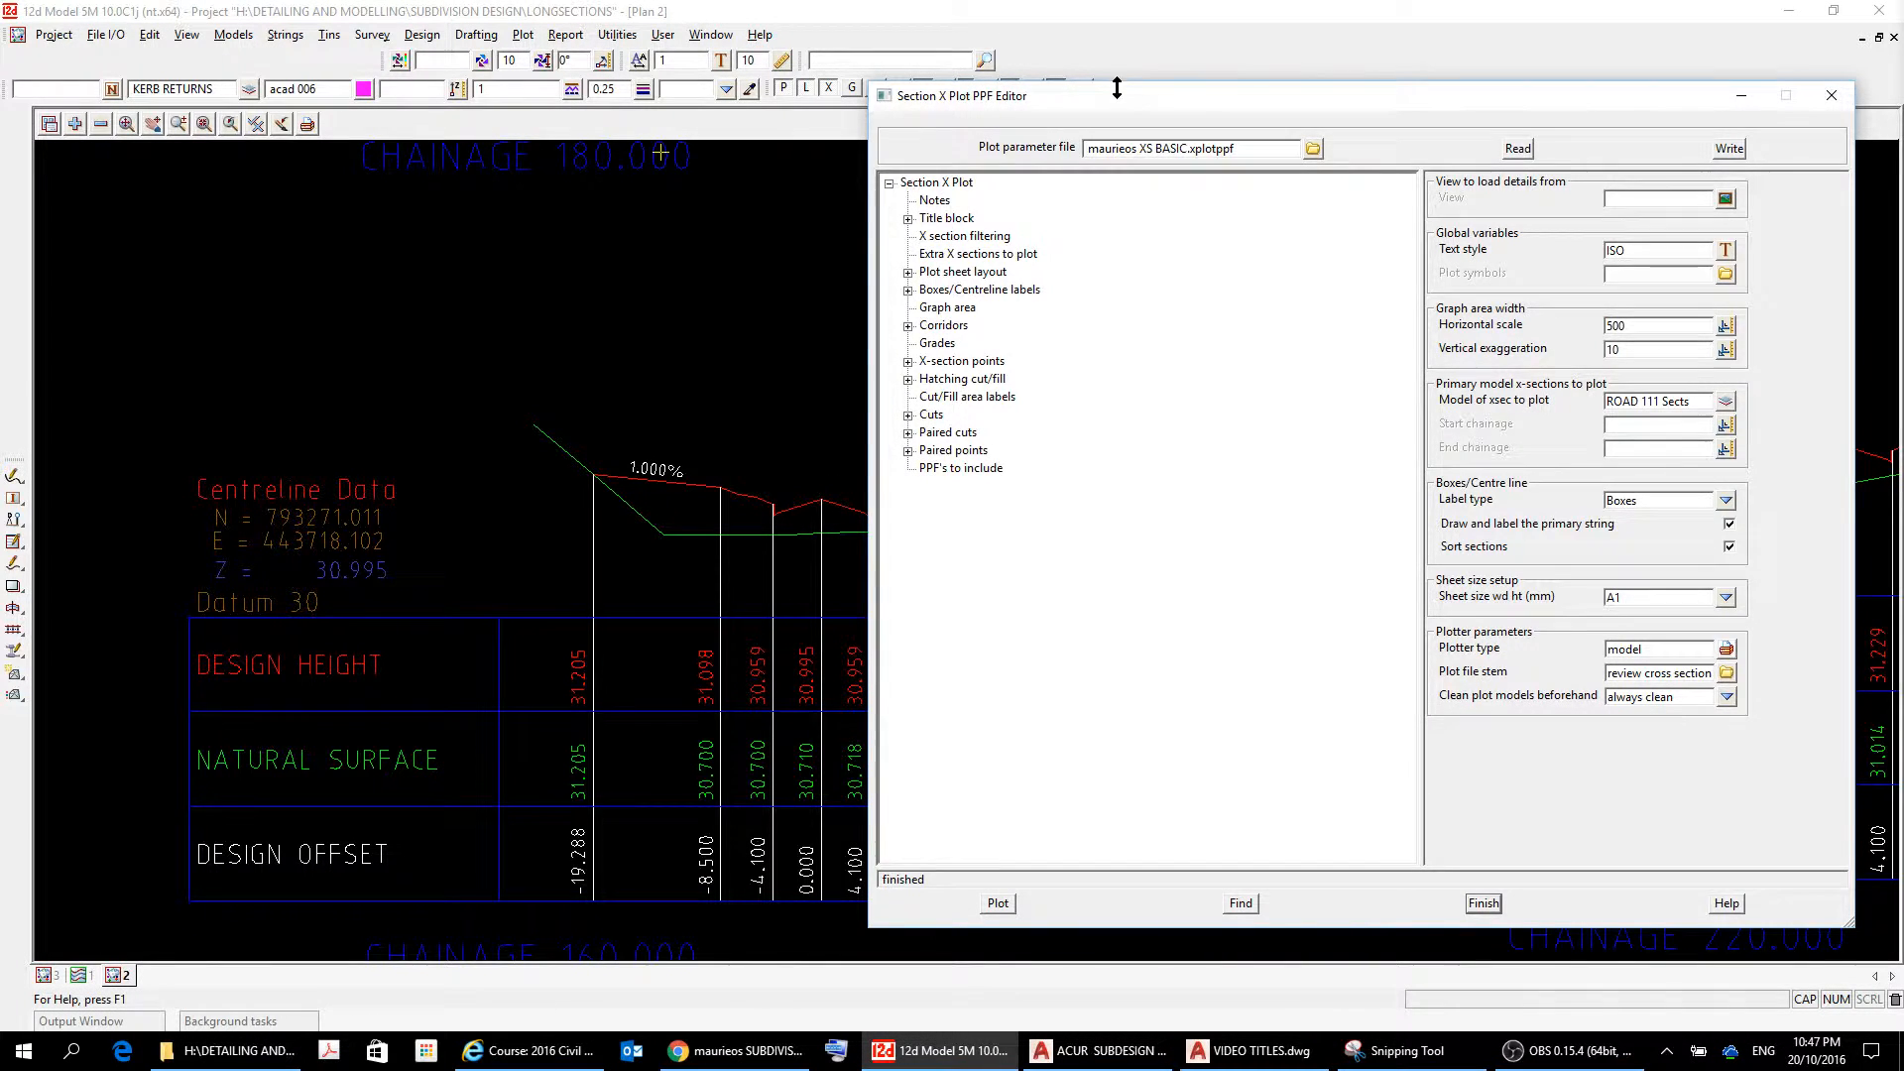
pyautogui.moveTo(1116, 84); pyautogui.dragTo(1338, 90)
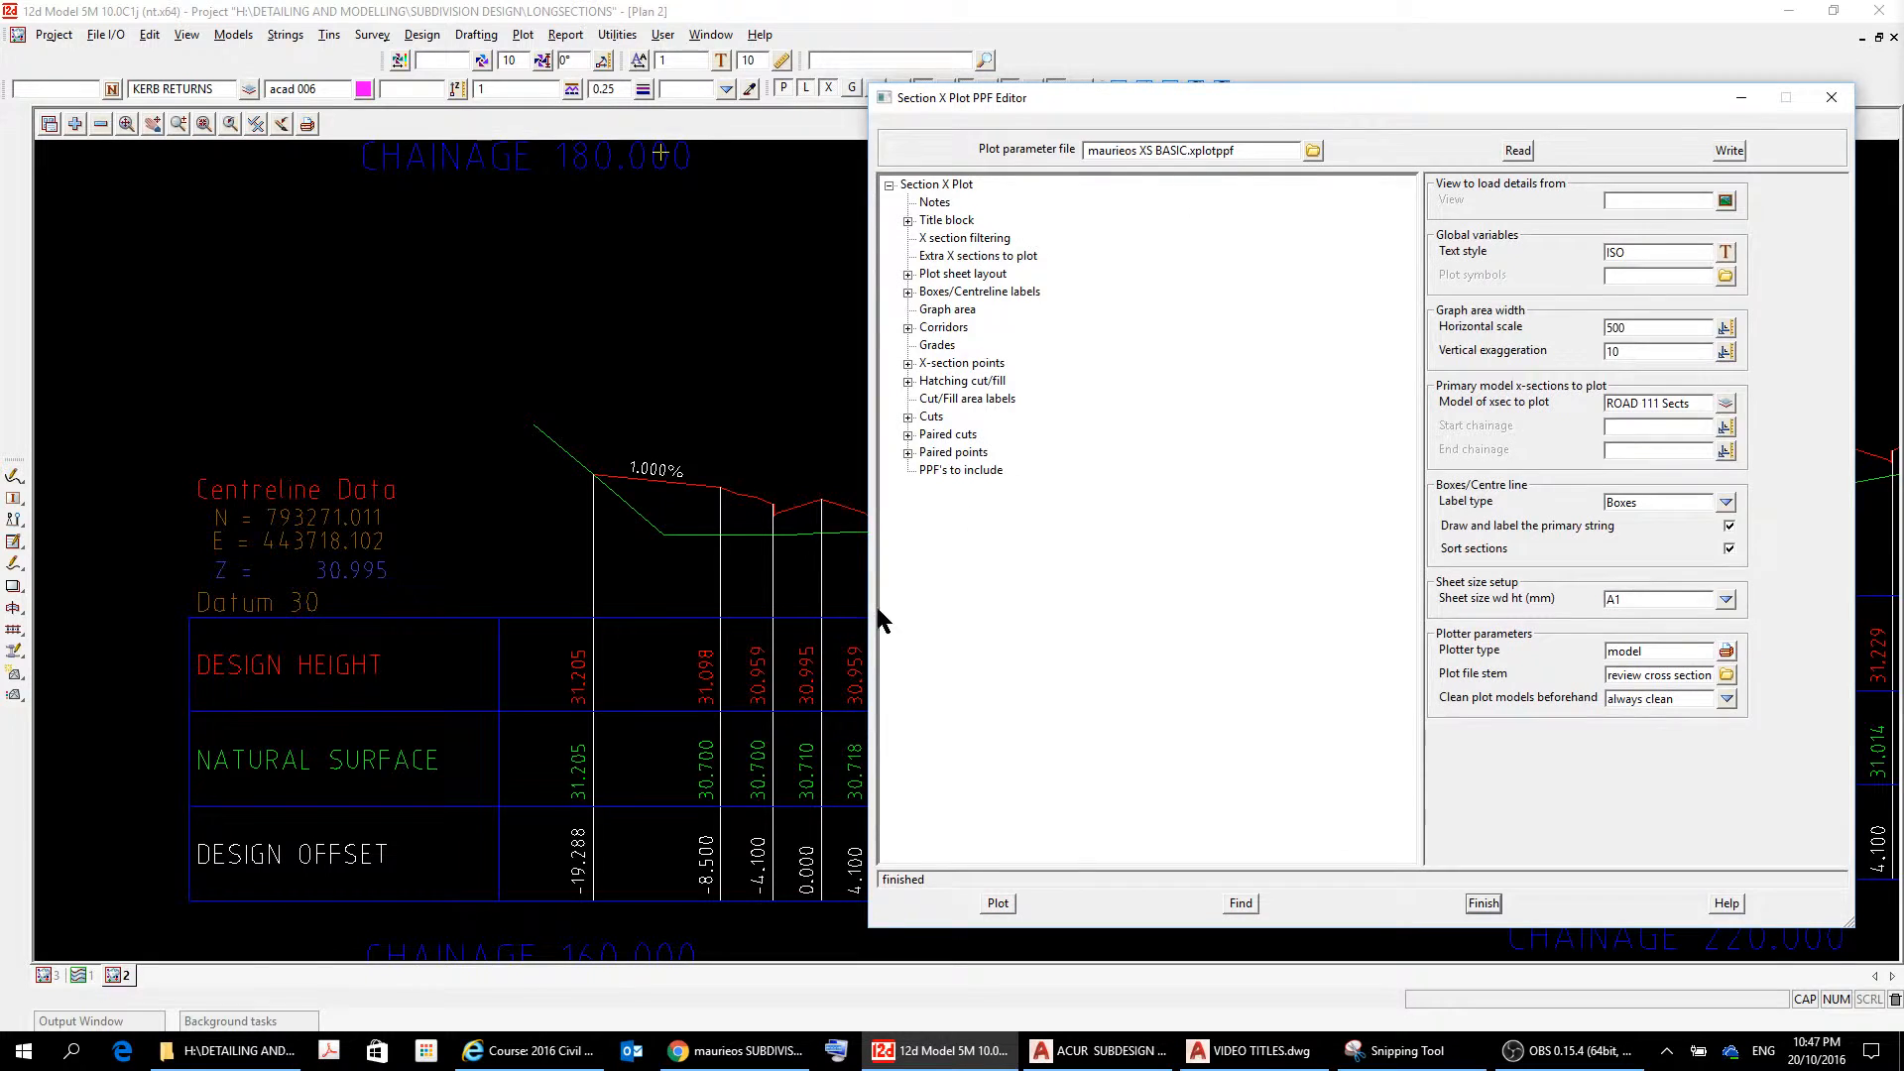
pyautogui.click(711, 388)
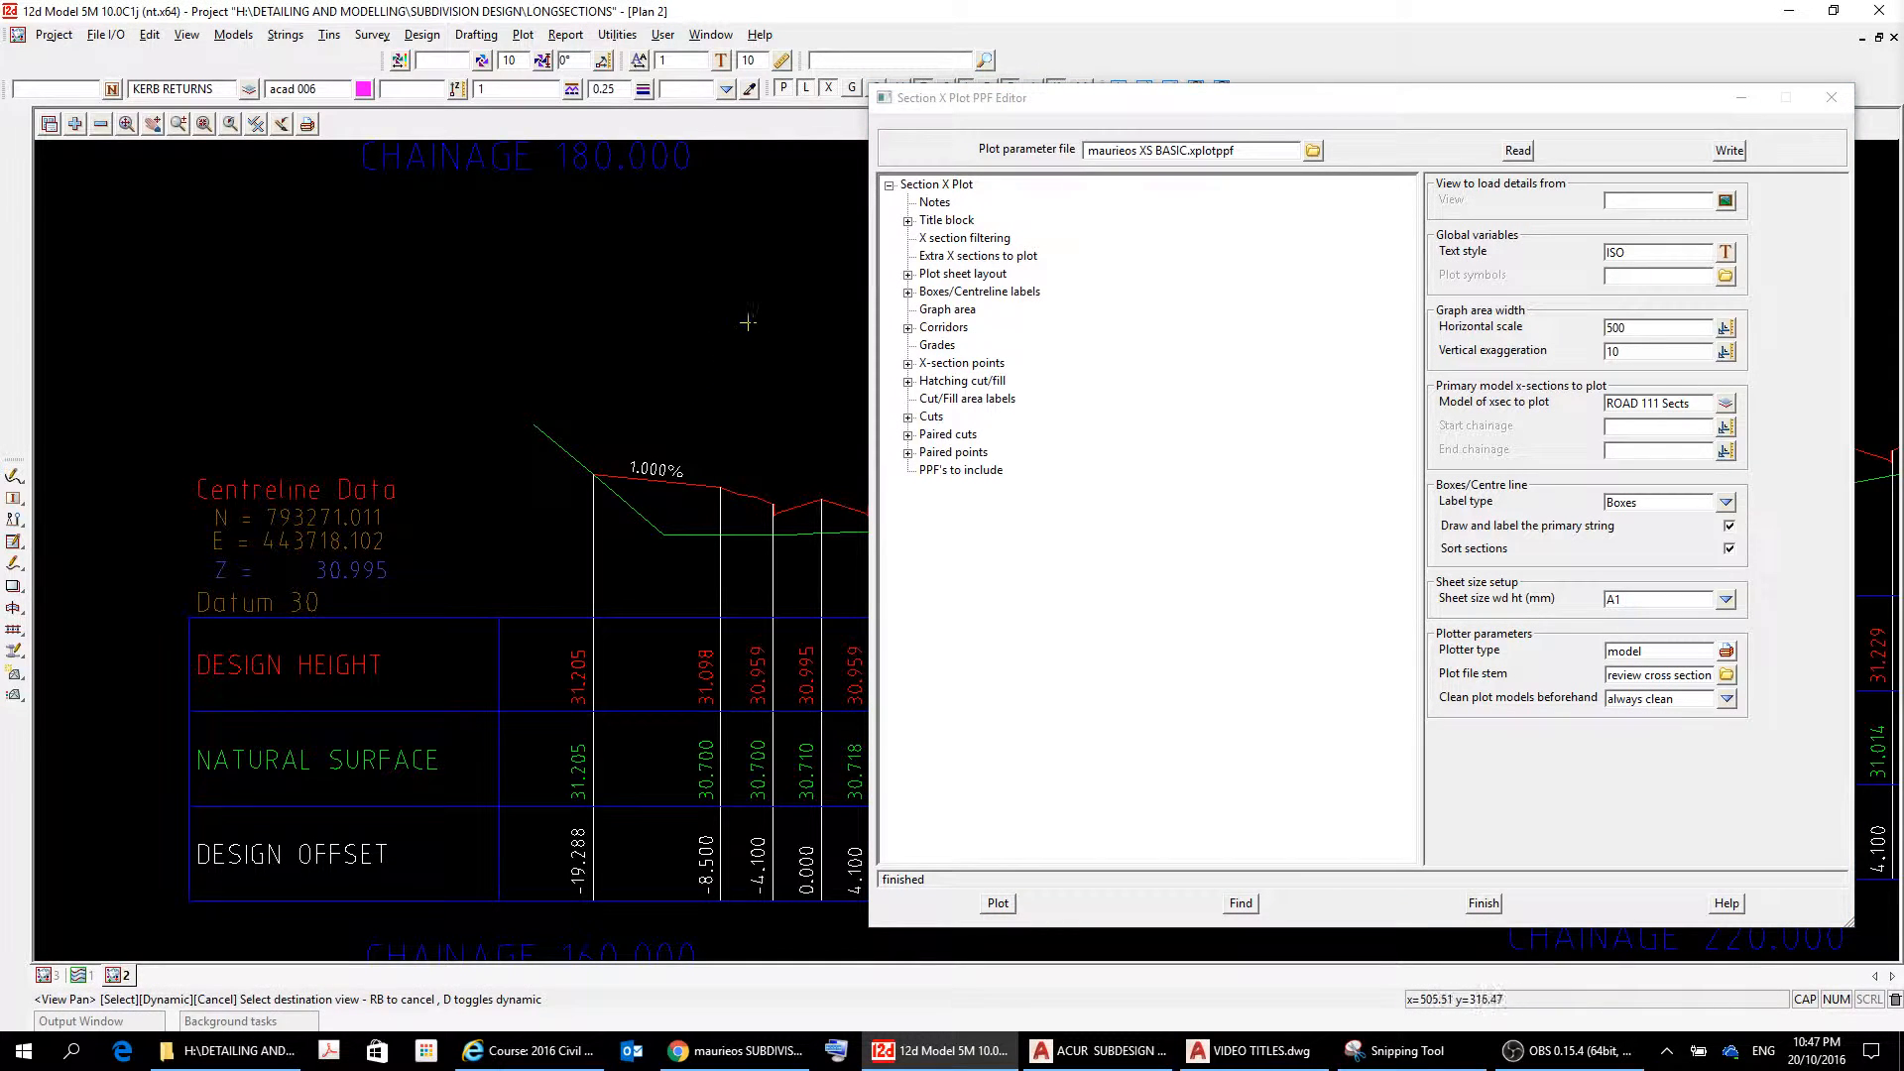
# Restore the Plan 2 view to a floating window and move the PPF Editor clear of the view's title bar.
pyautogui.click(1878, 37)
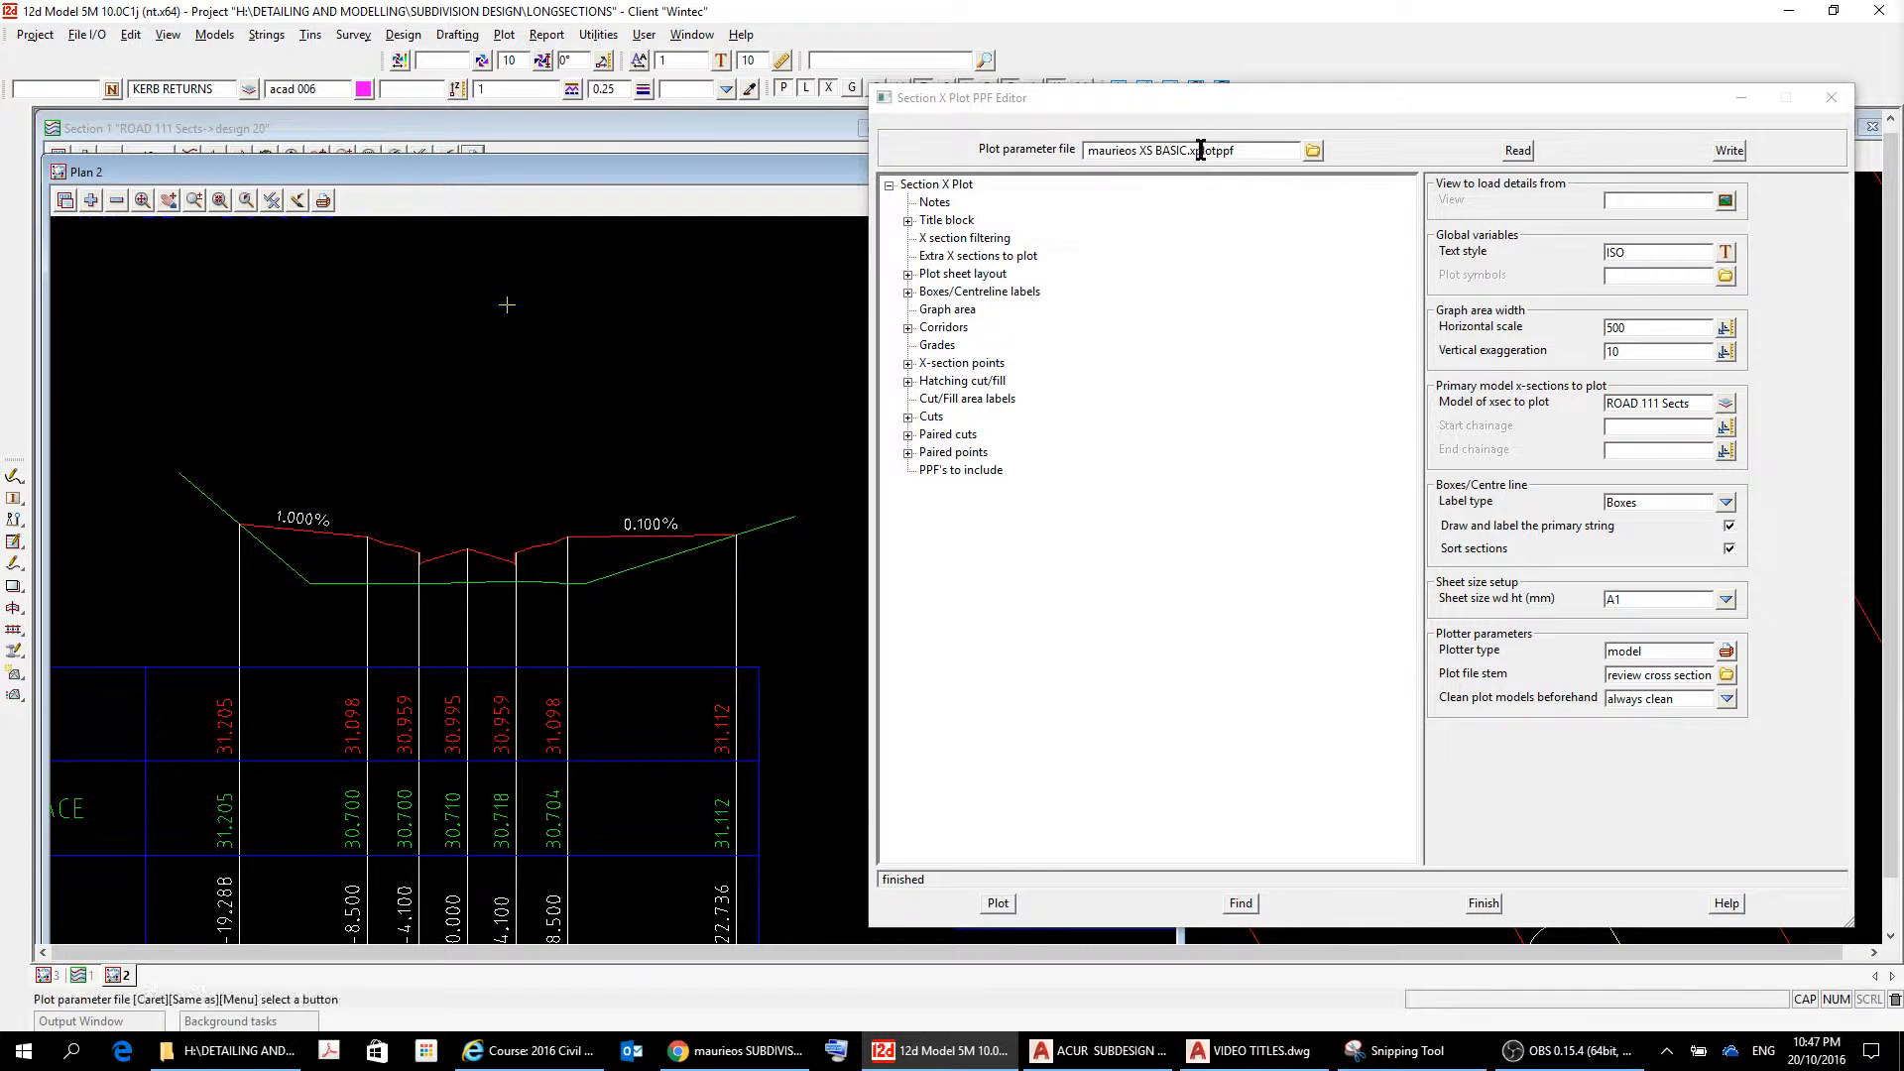
pyautogui.moveTo(1315, 98); pyautogui.dragTo(1505, 650)
pyautogui.moveTo(1567, 440); pyautogui.dragTo(1568, 438, button='middle')
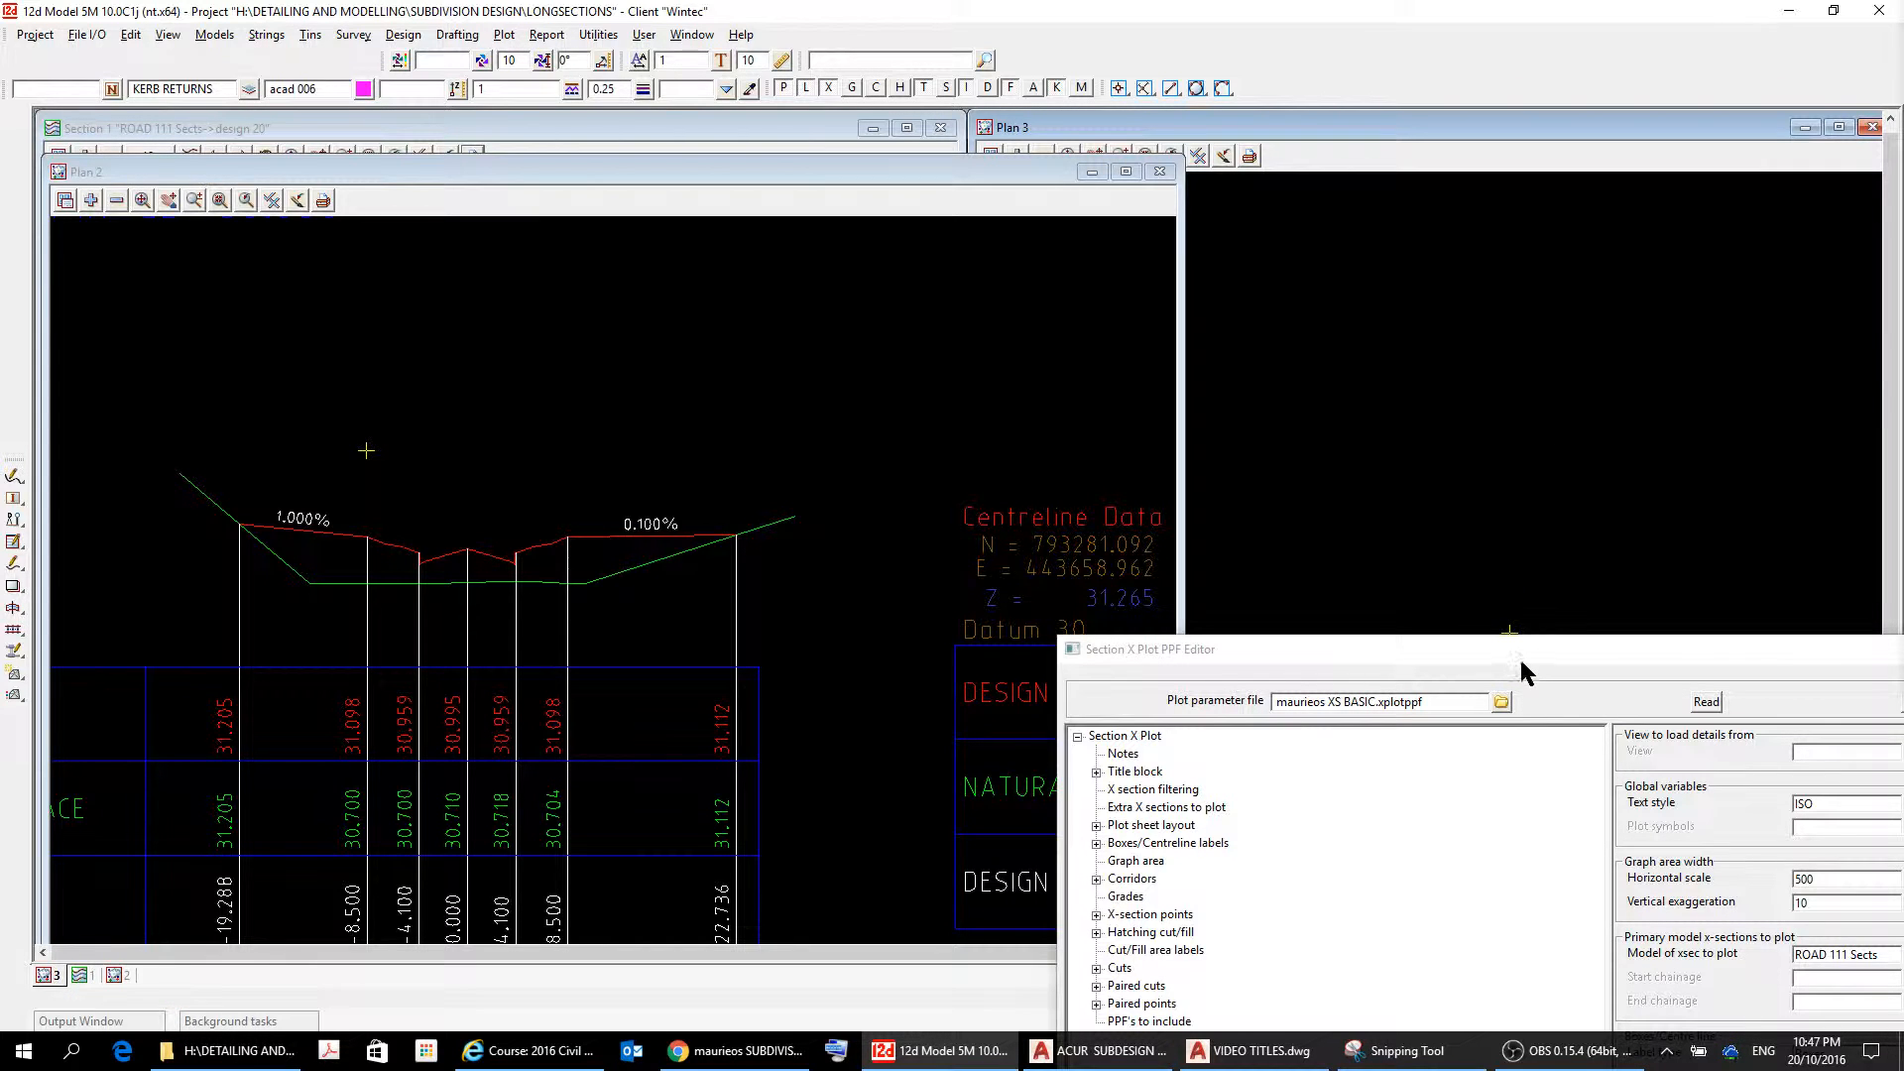
pyautogui.moveTo(1520, 656); pyautogui.dragTo(1126, 325)
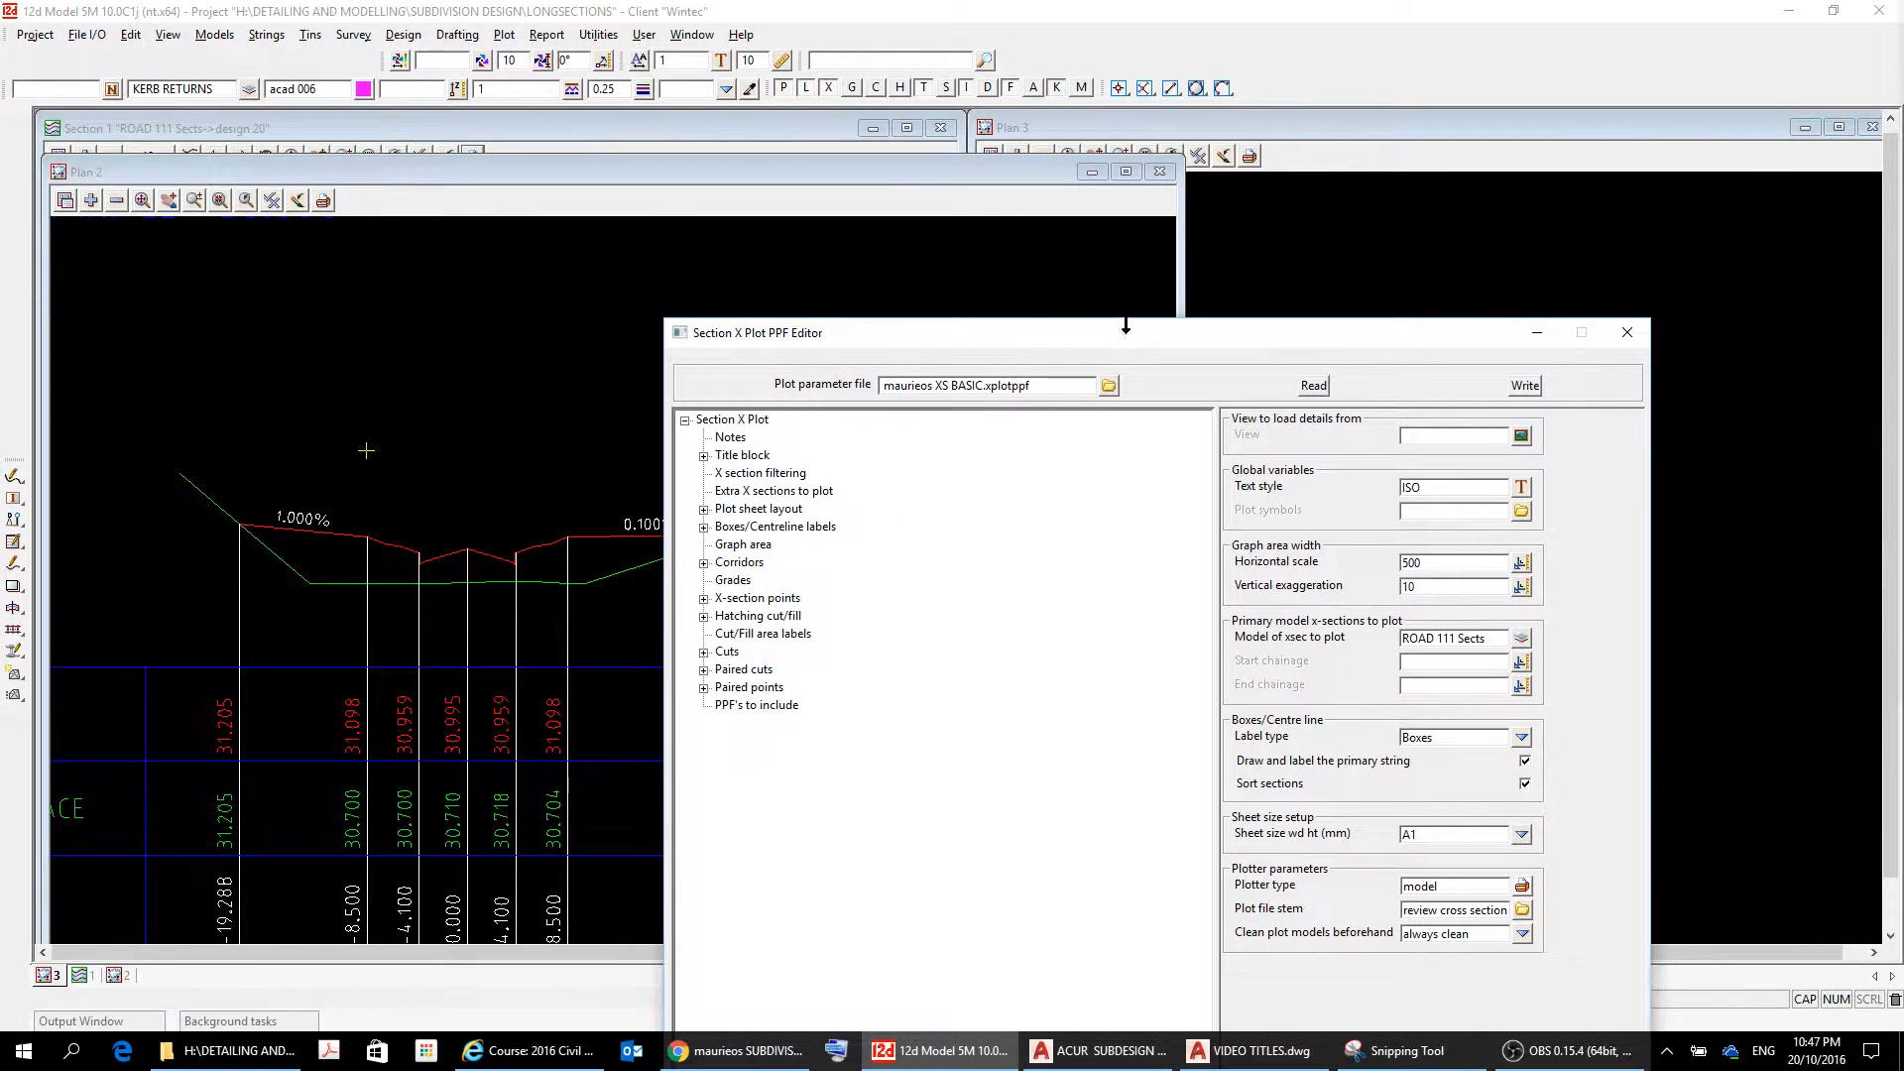
# Minimise Plan 2 to inspect the ROAD 111 section in Section 1, and move the PPF Editor off the profile.
pyautogui.click(1091, 172)
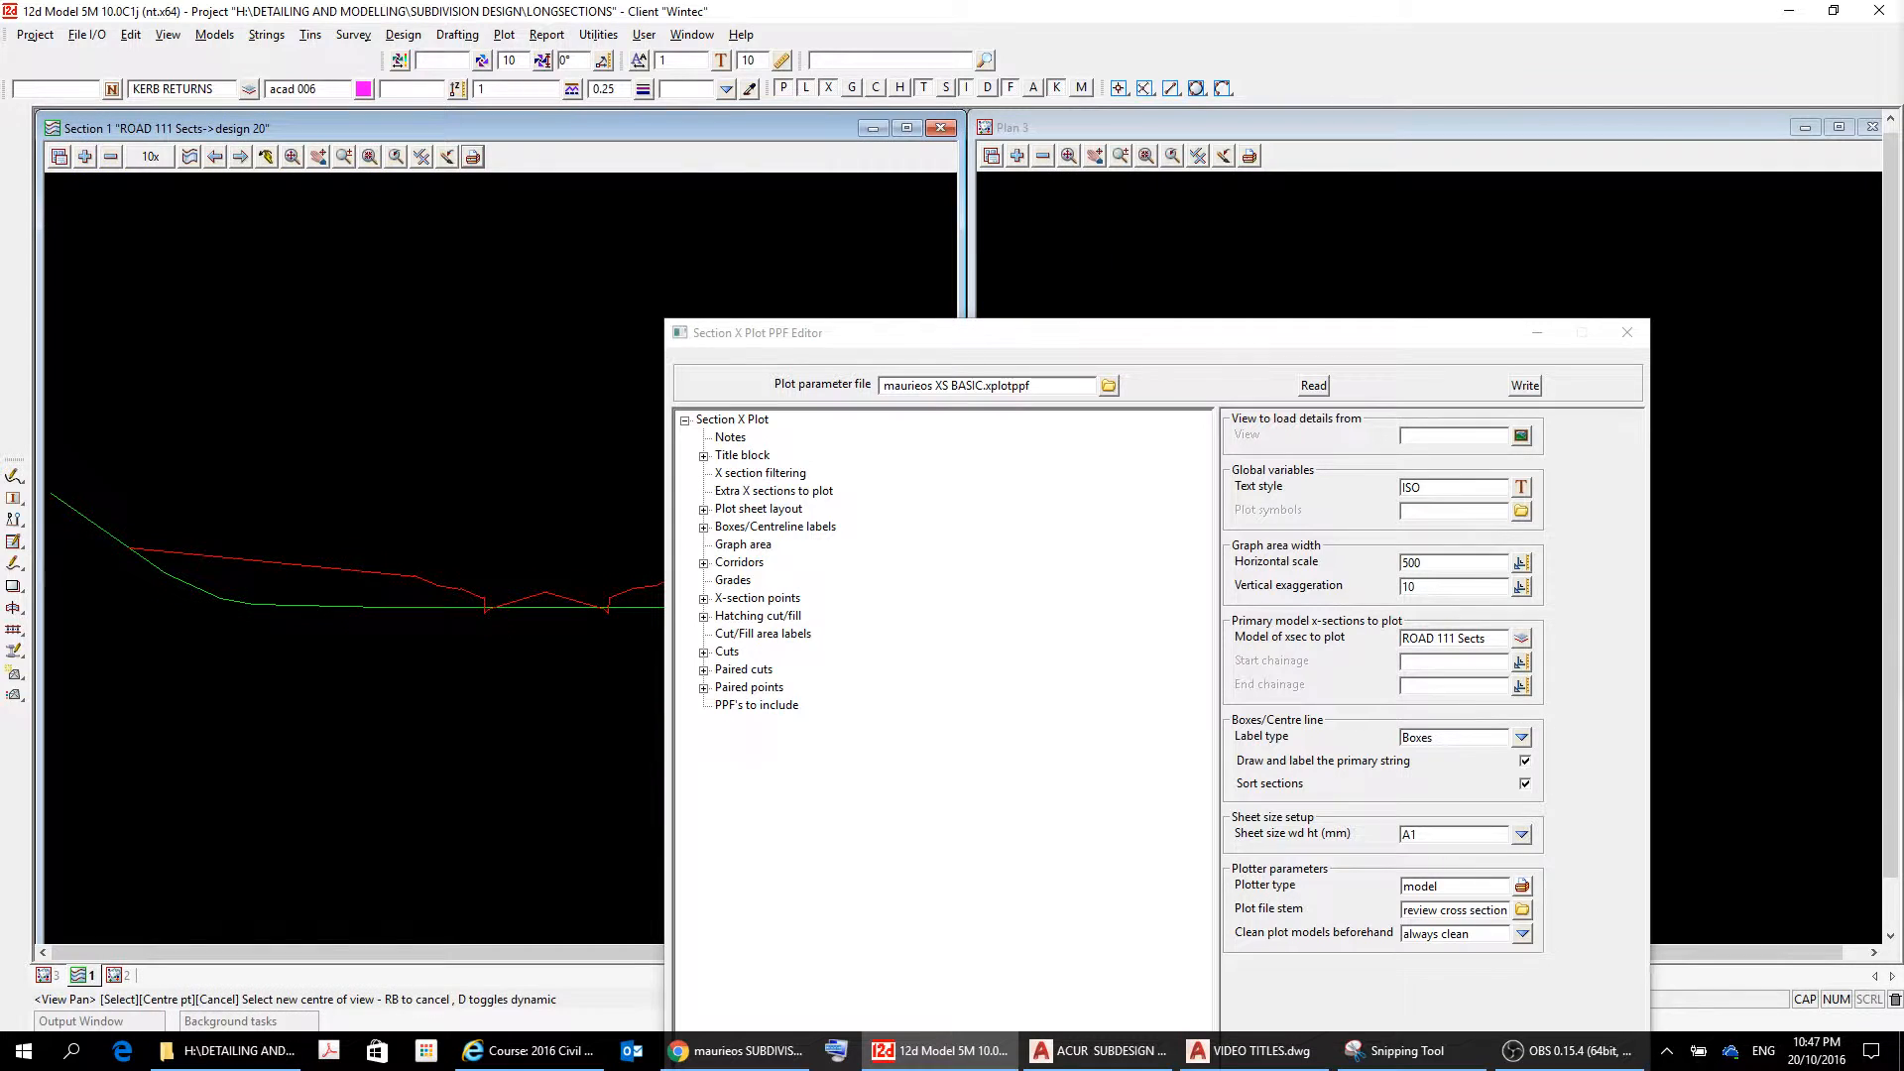
pyautogui.scroll(-3, 261, 648)
pyautogui.scroll(5, 374, 614)
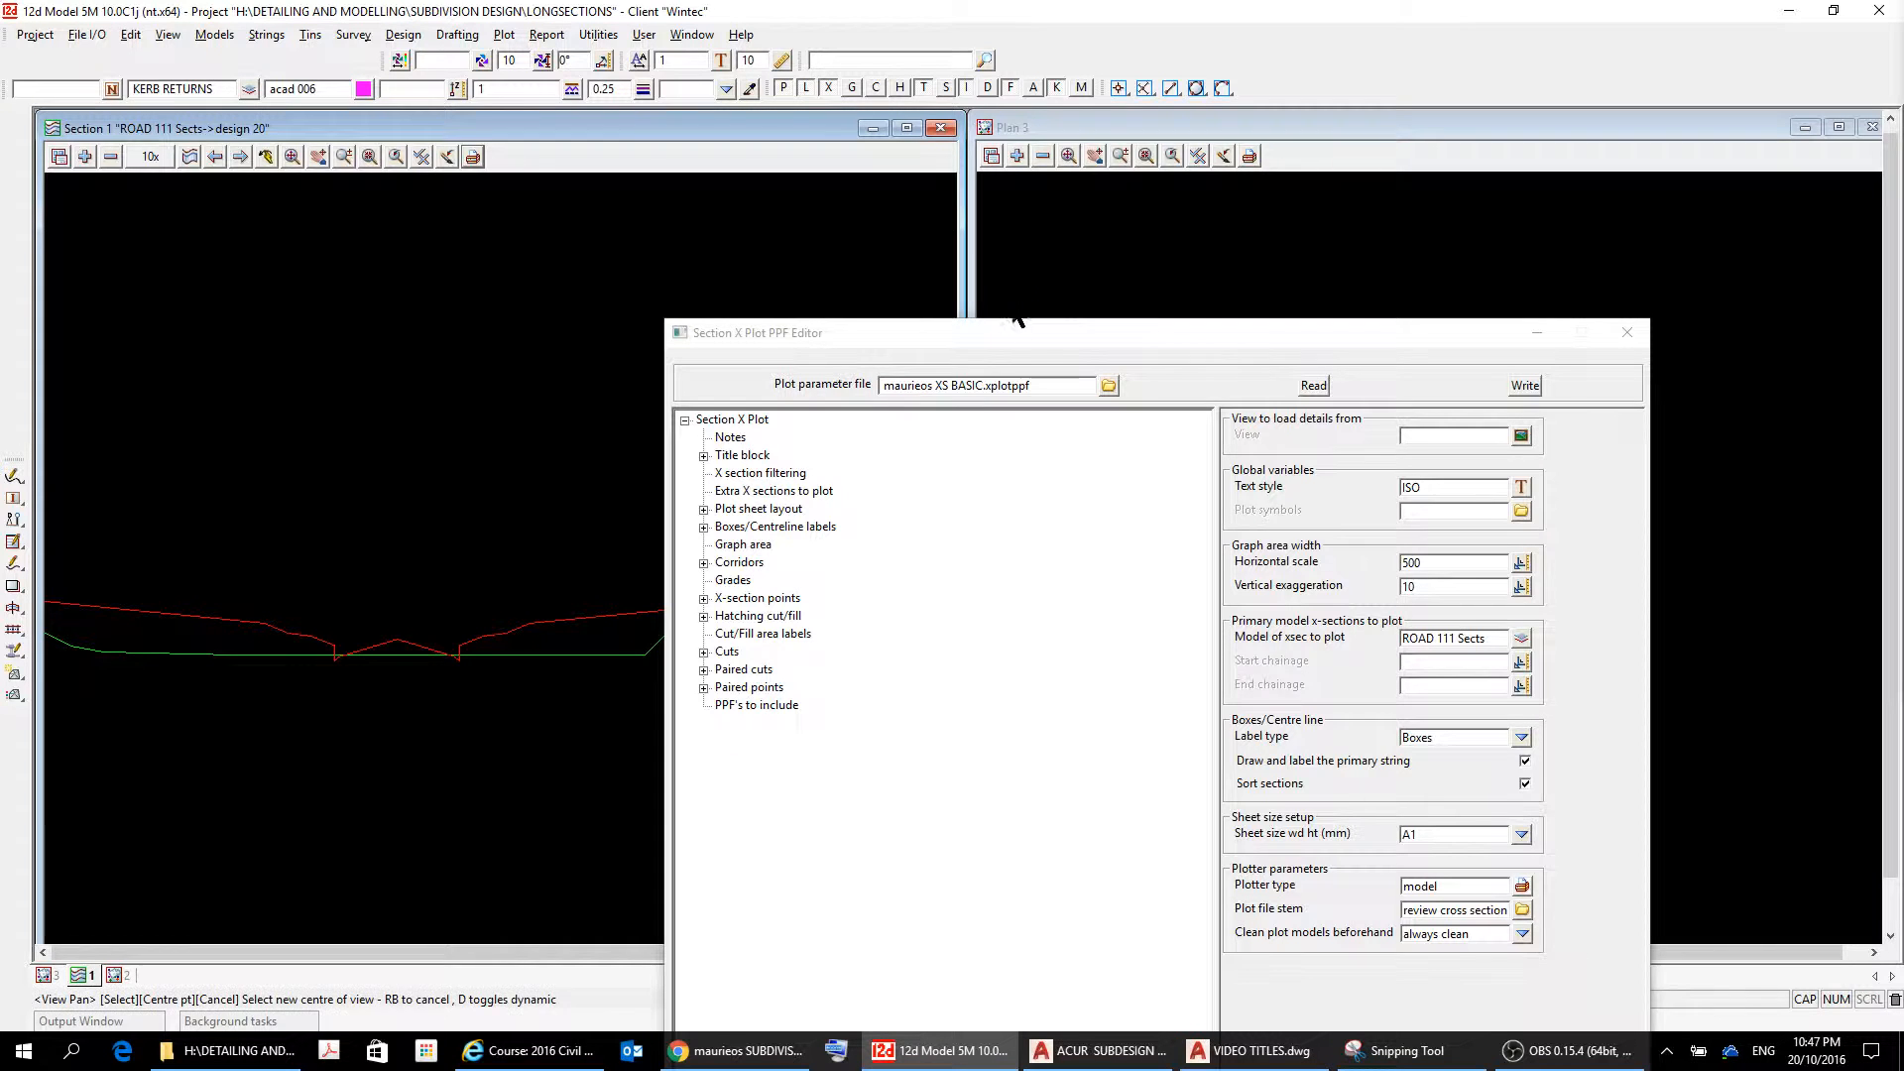
pyautogui.moveTo(1032, 327); pyautogui.dragTo(1247, 80)
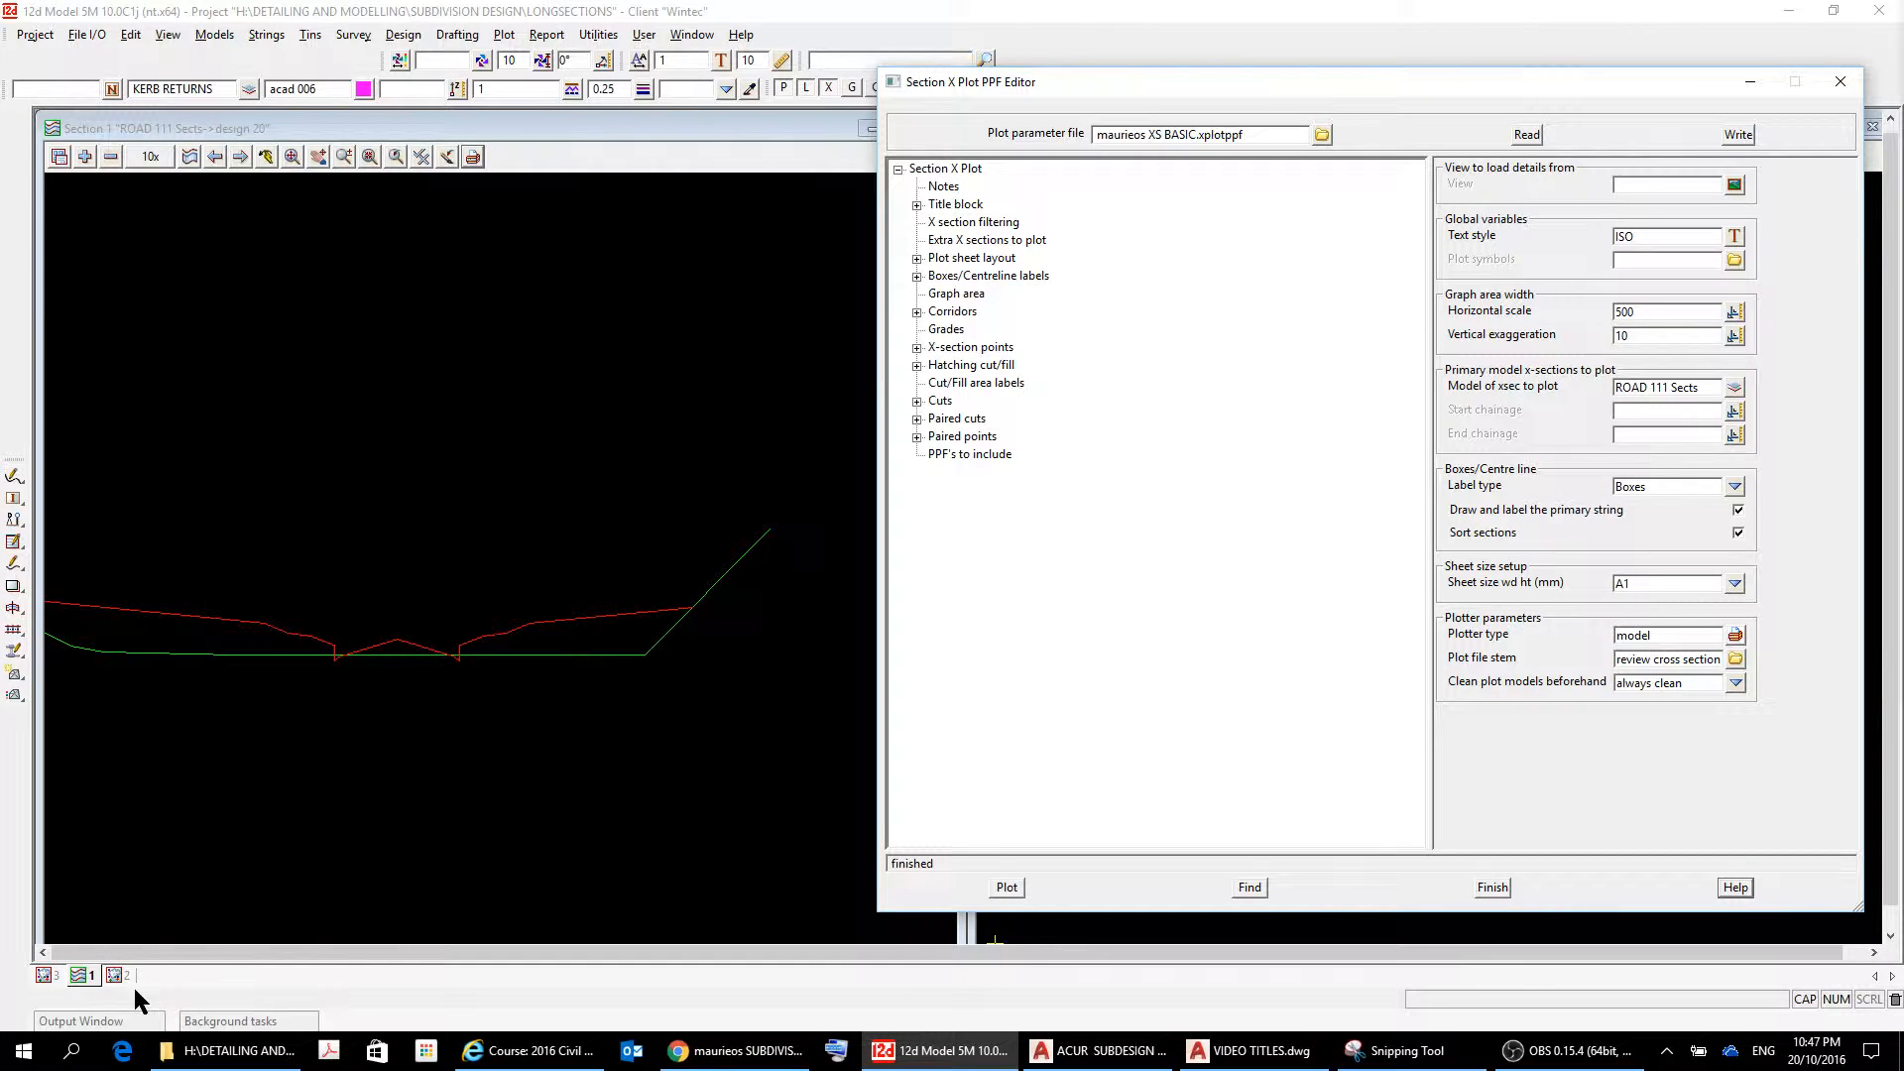
# Bring the Plan 2 view back and frame the plotted cross section at chainage 160.
pyautogui.click(43, 978)
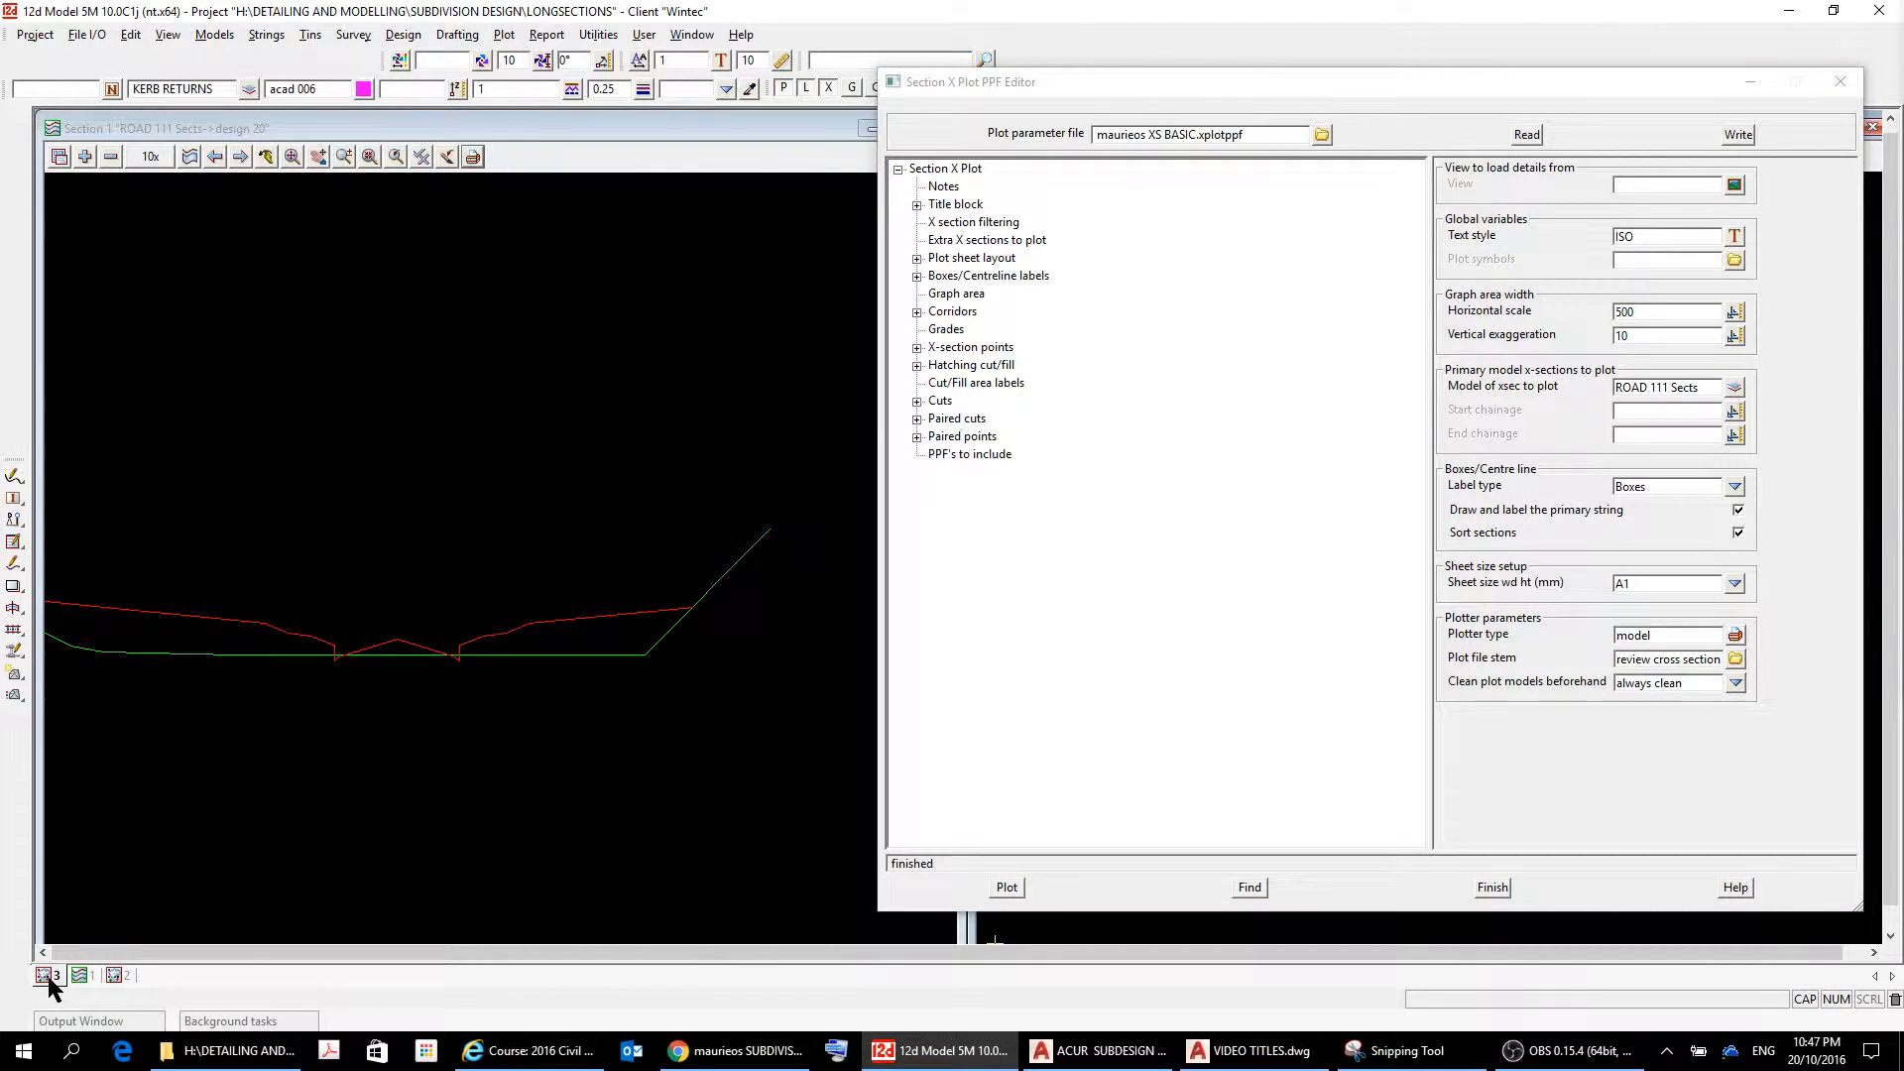
pyautogui.click(116, 975)
pyautogui.scroll(-3, 579, 483)
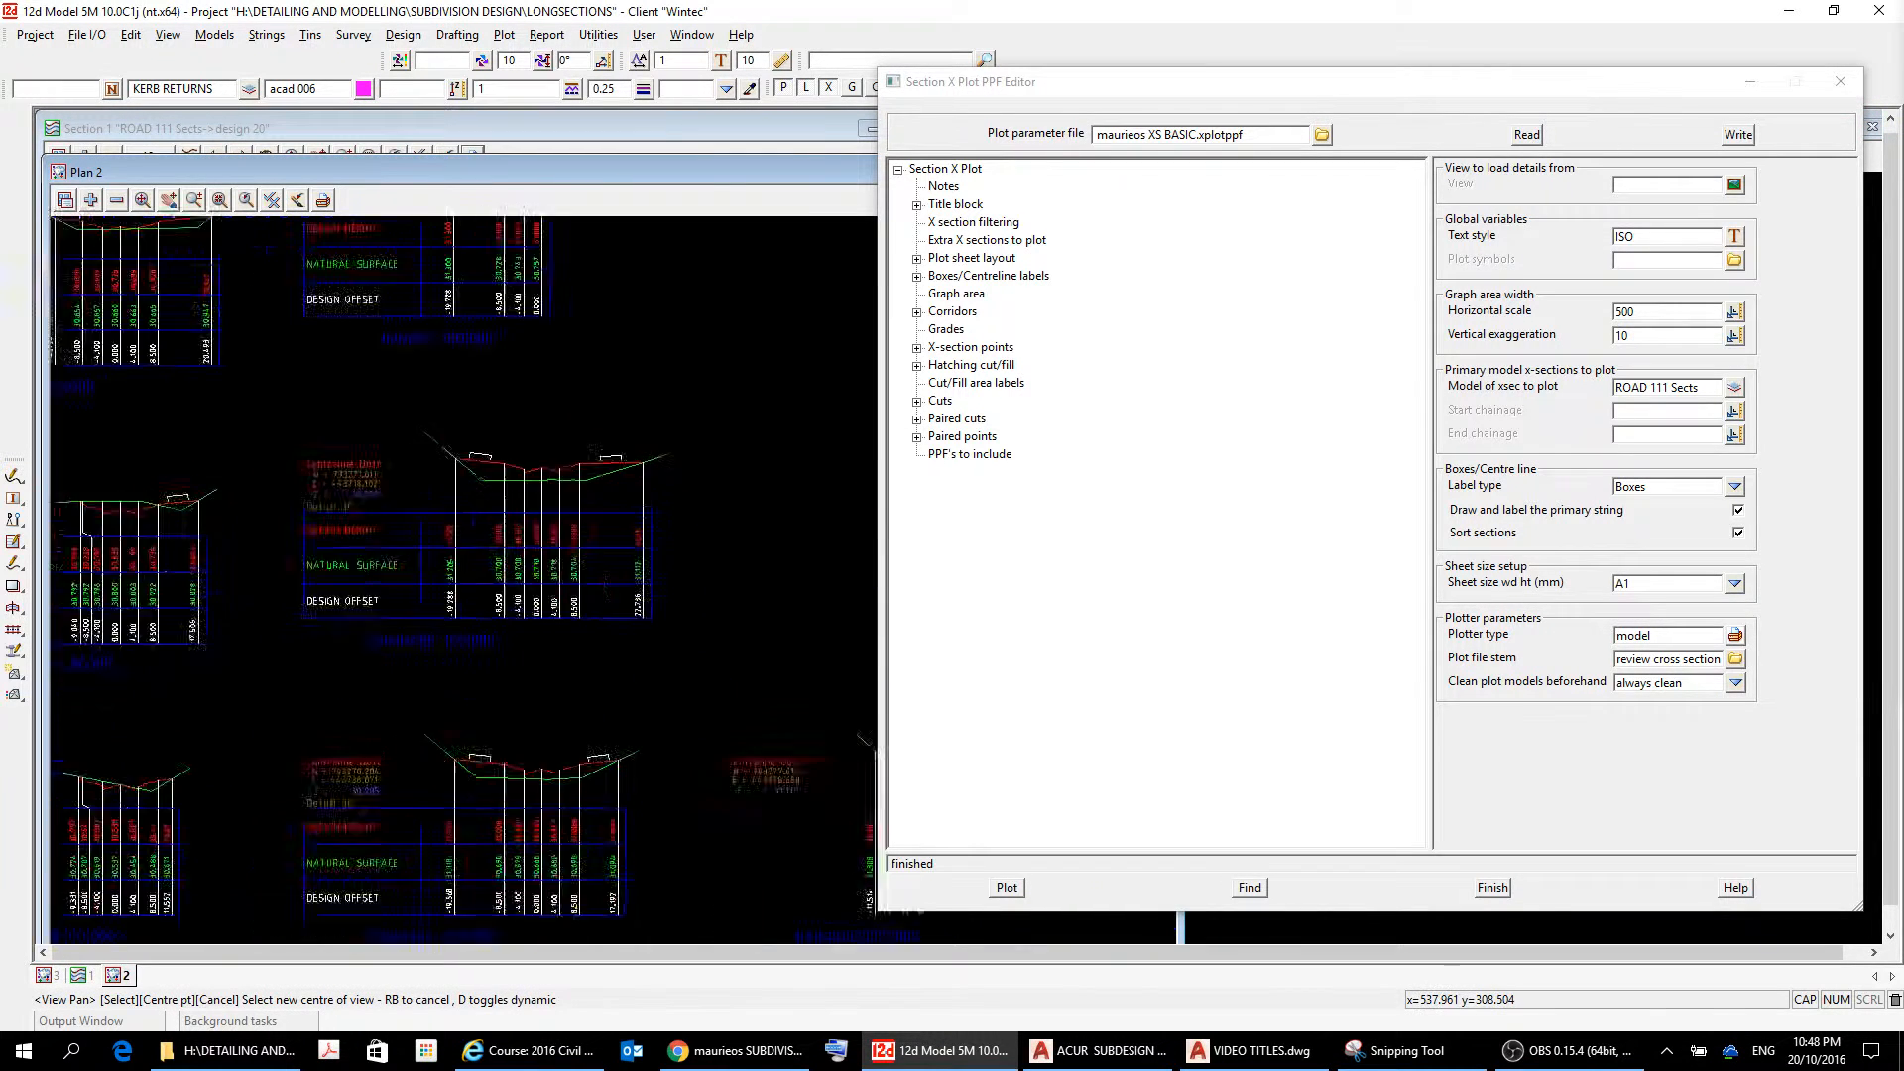
pyautogui.scroll(4, 579, 483)
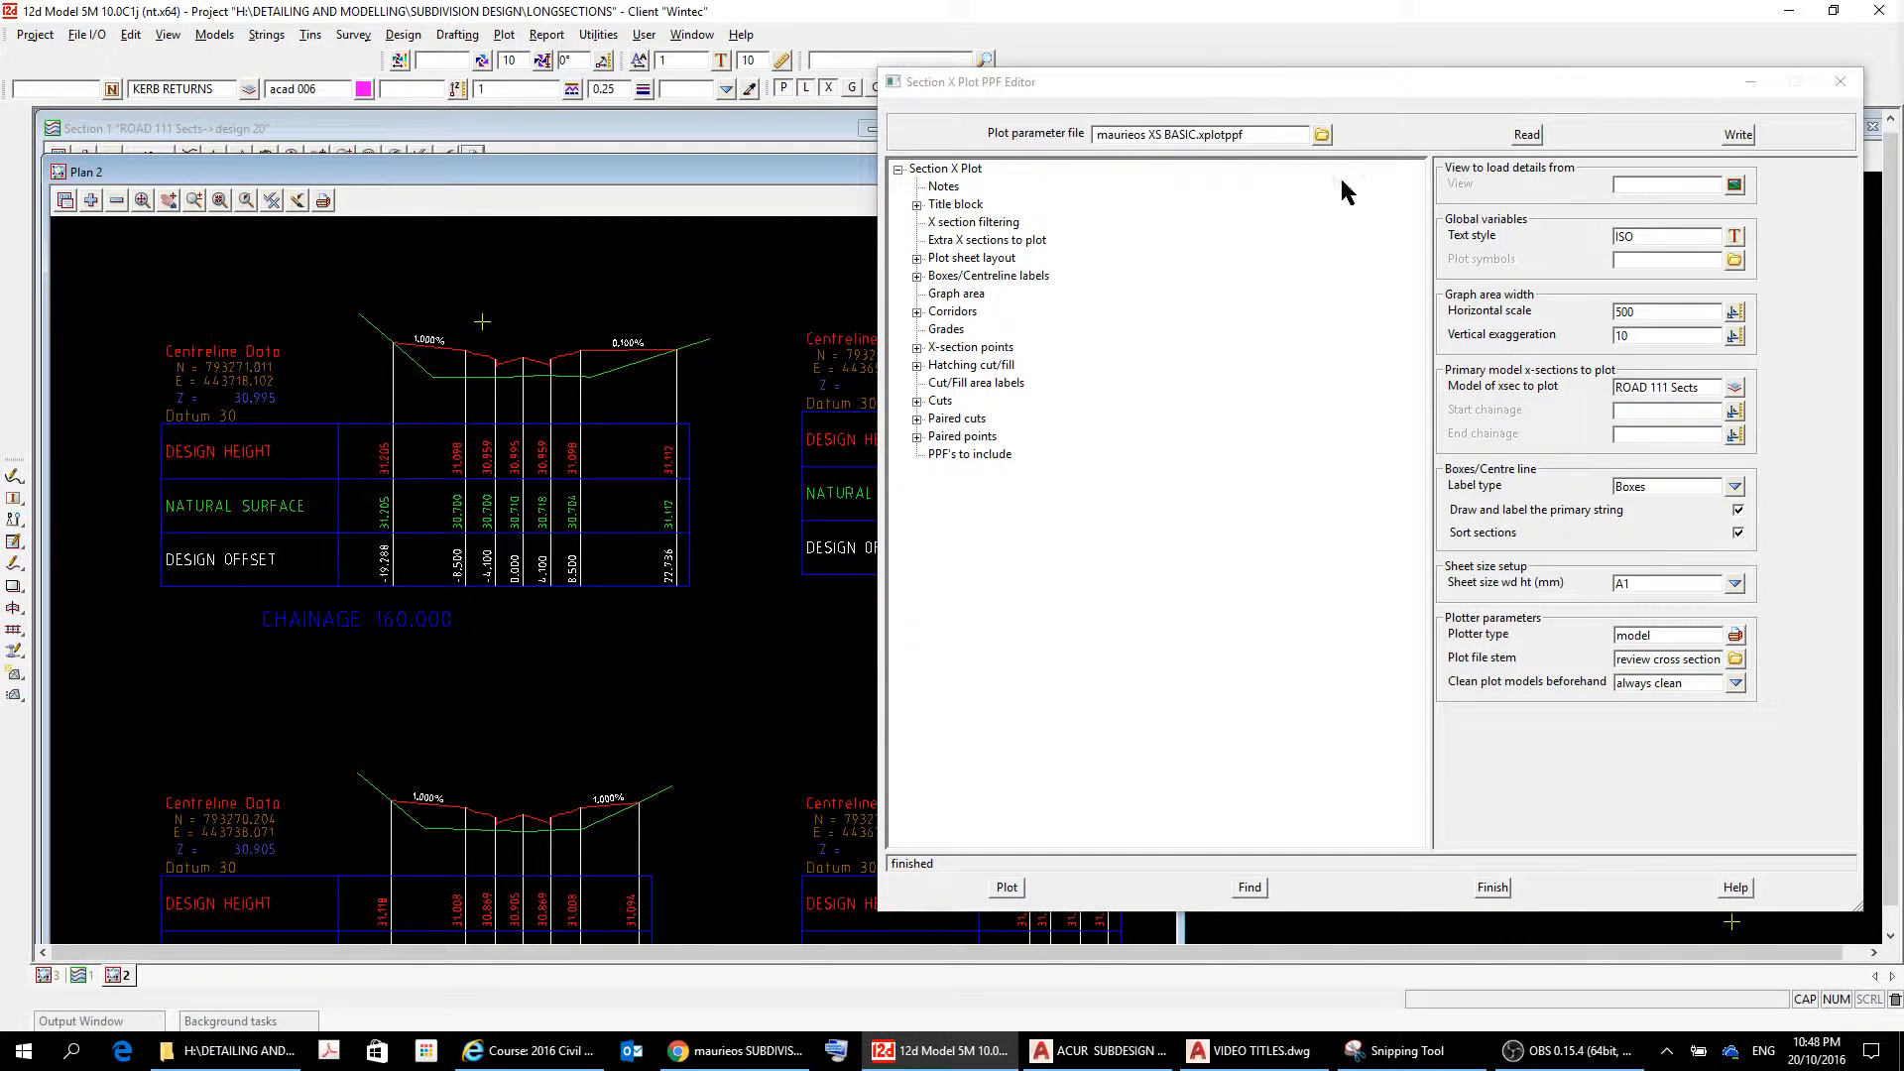
# Read the plot parameter file maurieos XS BASIC.xplotppf and plot the cross sections.
pyautogui.click(1323, 134)
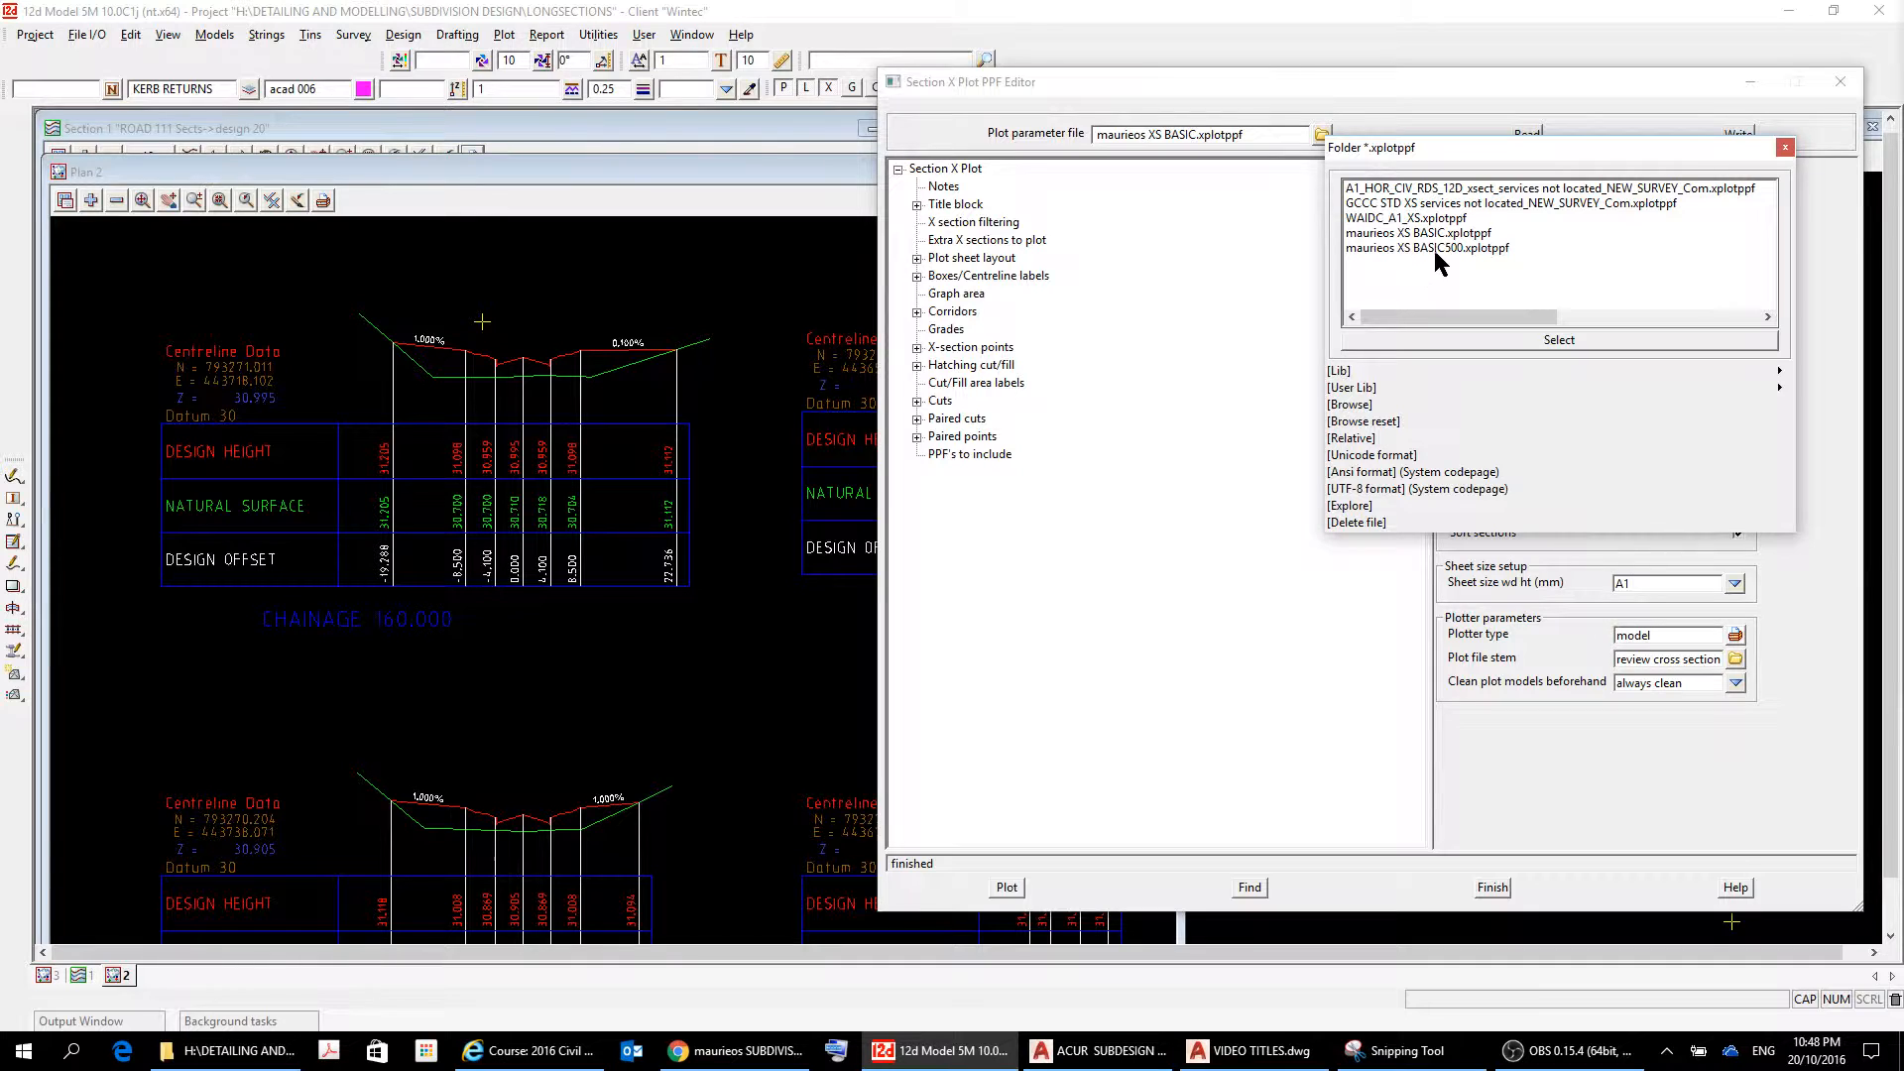
pyautogui.doubleClick(1434, 235)
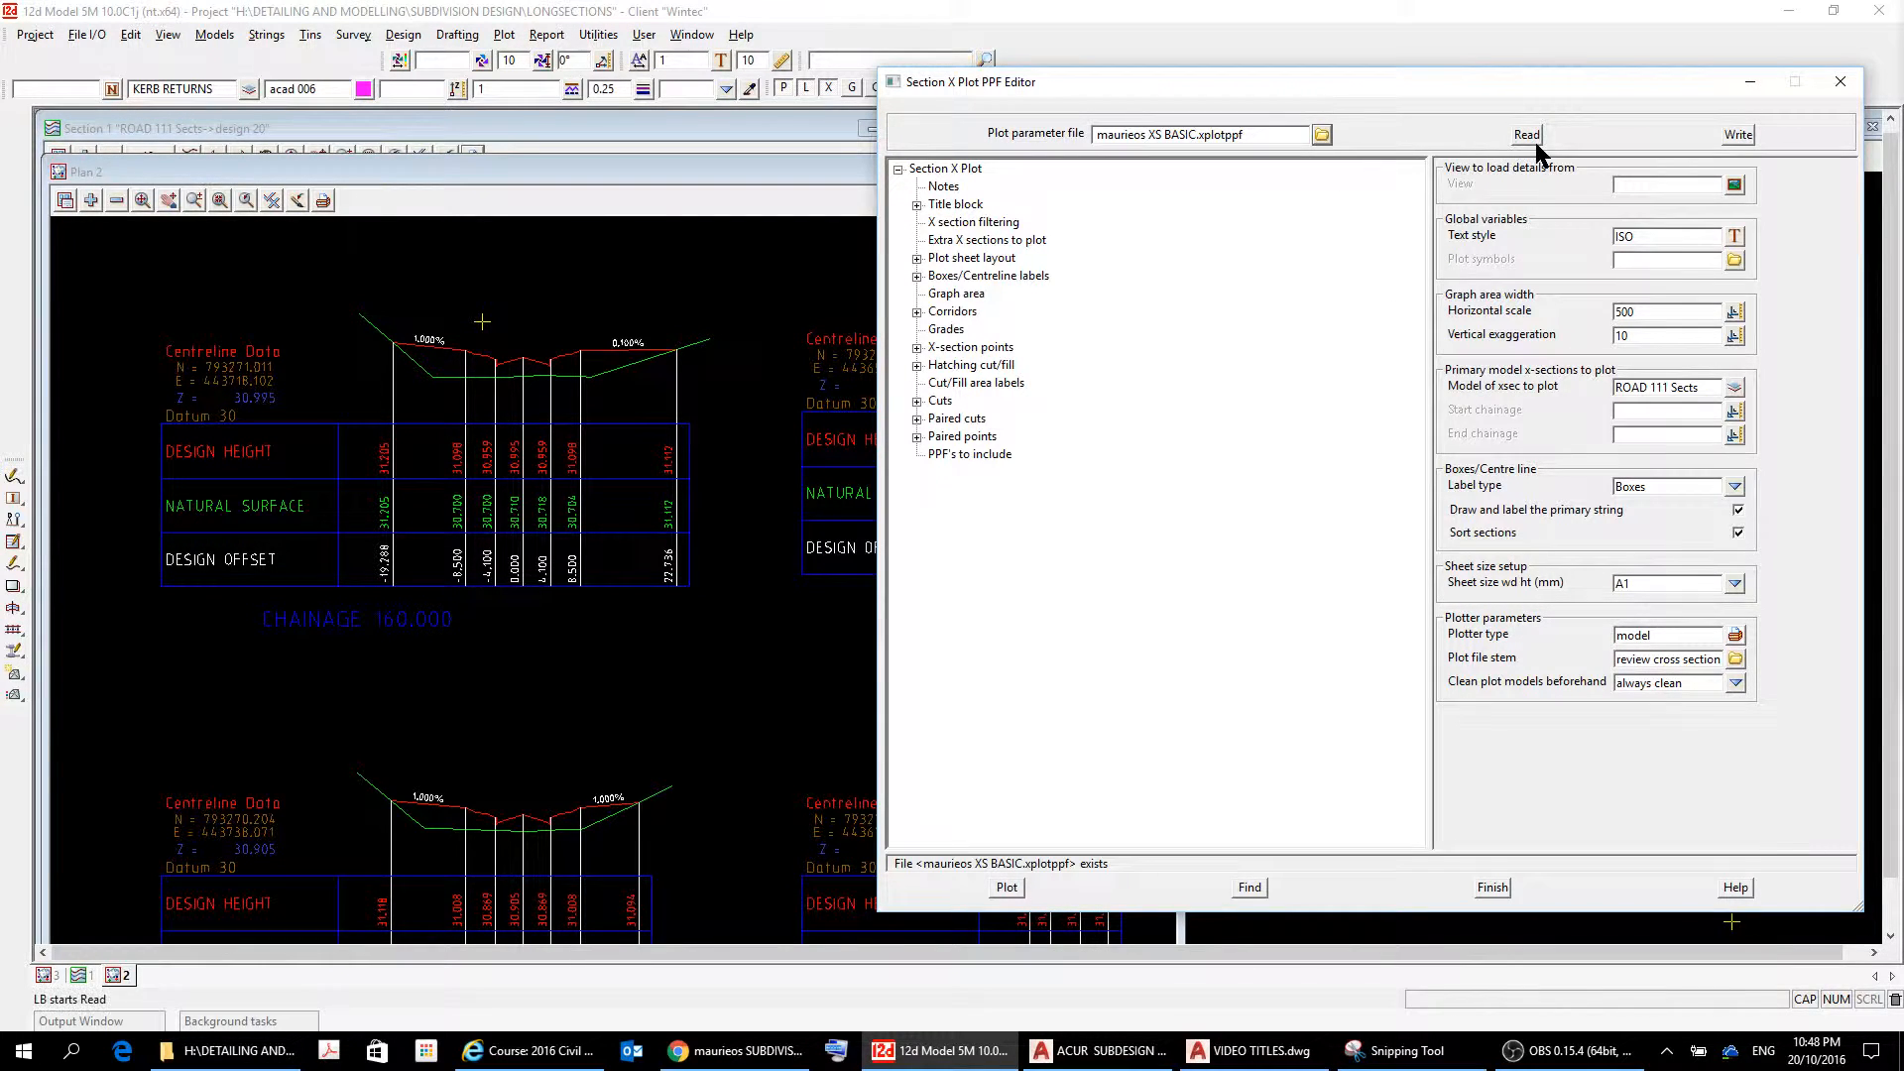
pyautogui.click(1536, 139)
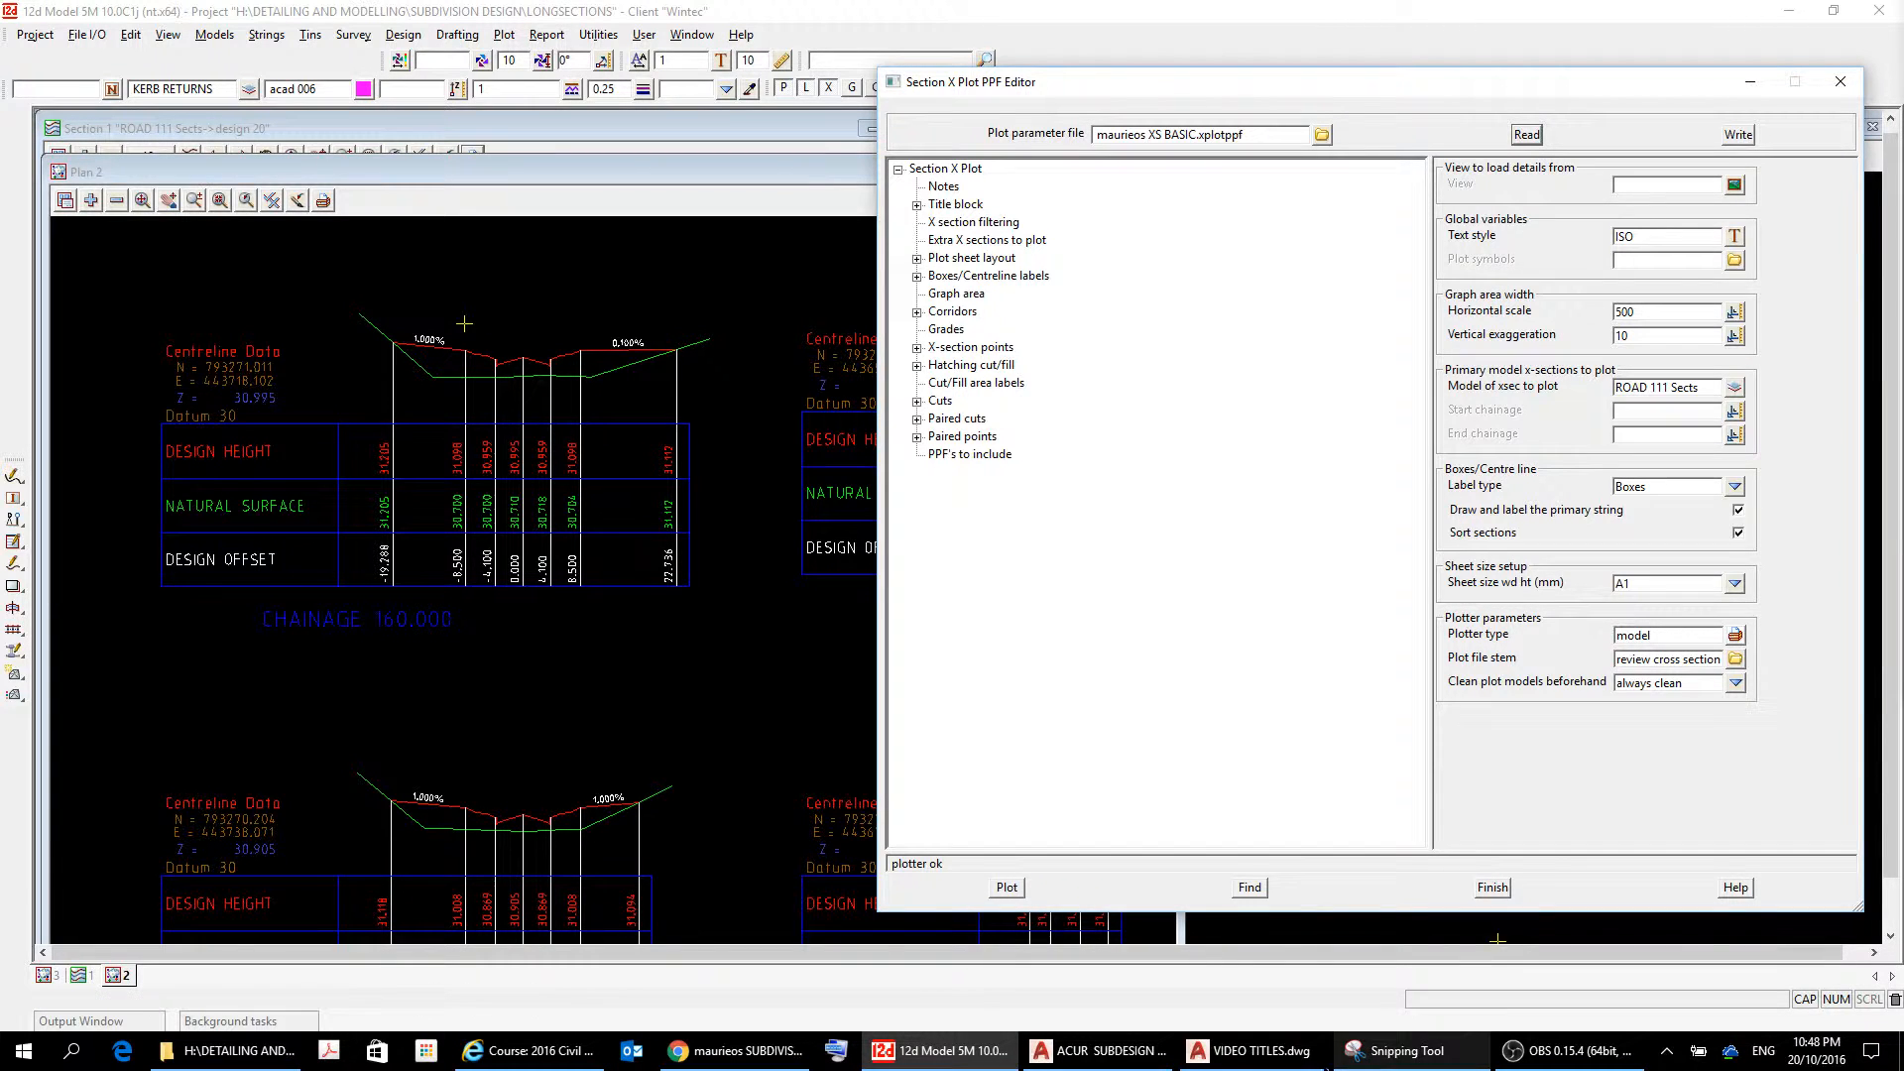
pyautogui.click(1008, 887)
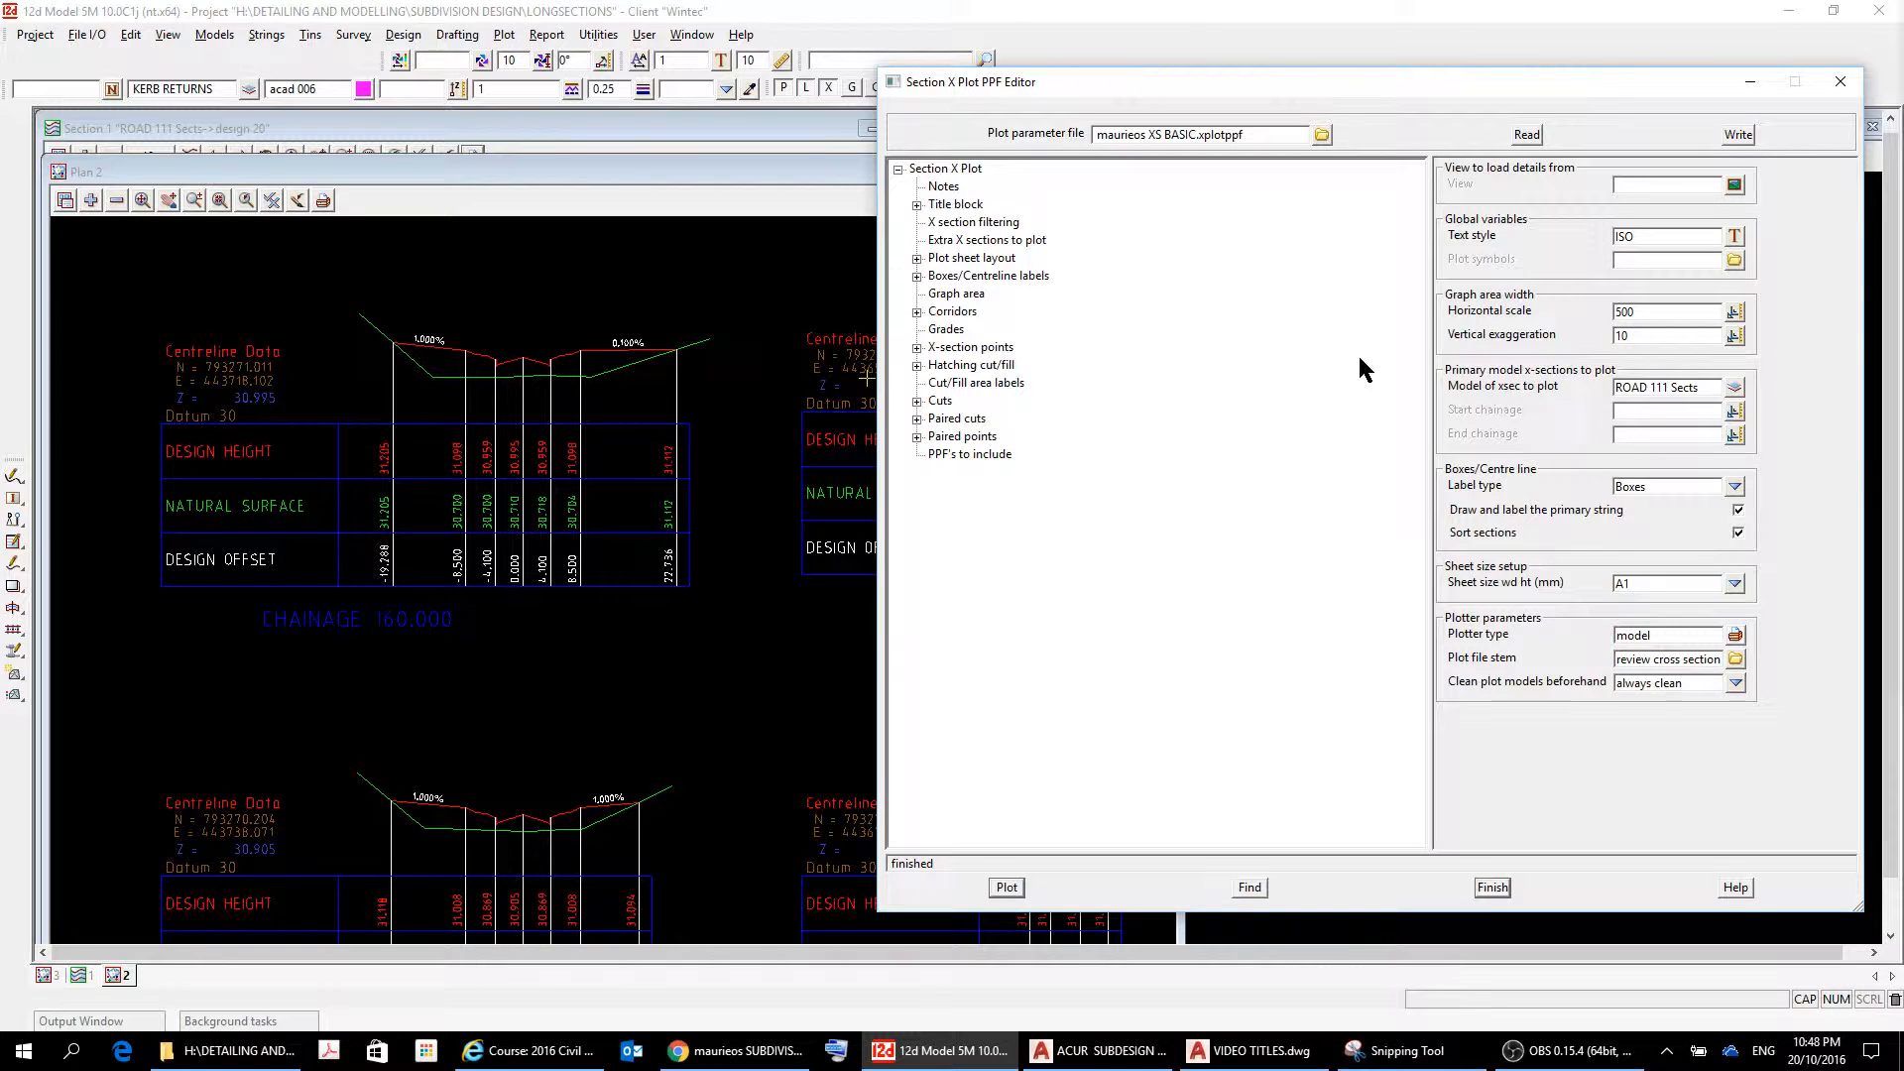
# Set the vertical exaggeration to 5 and replot the cross sections.
pyautogui.doubleClick(1644, 335)
pyautogui.write('5')
pyautogui.click(1008, 889)
pyautogui.click(1493, 887)
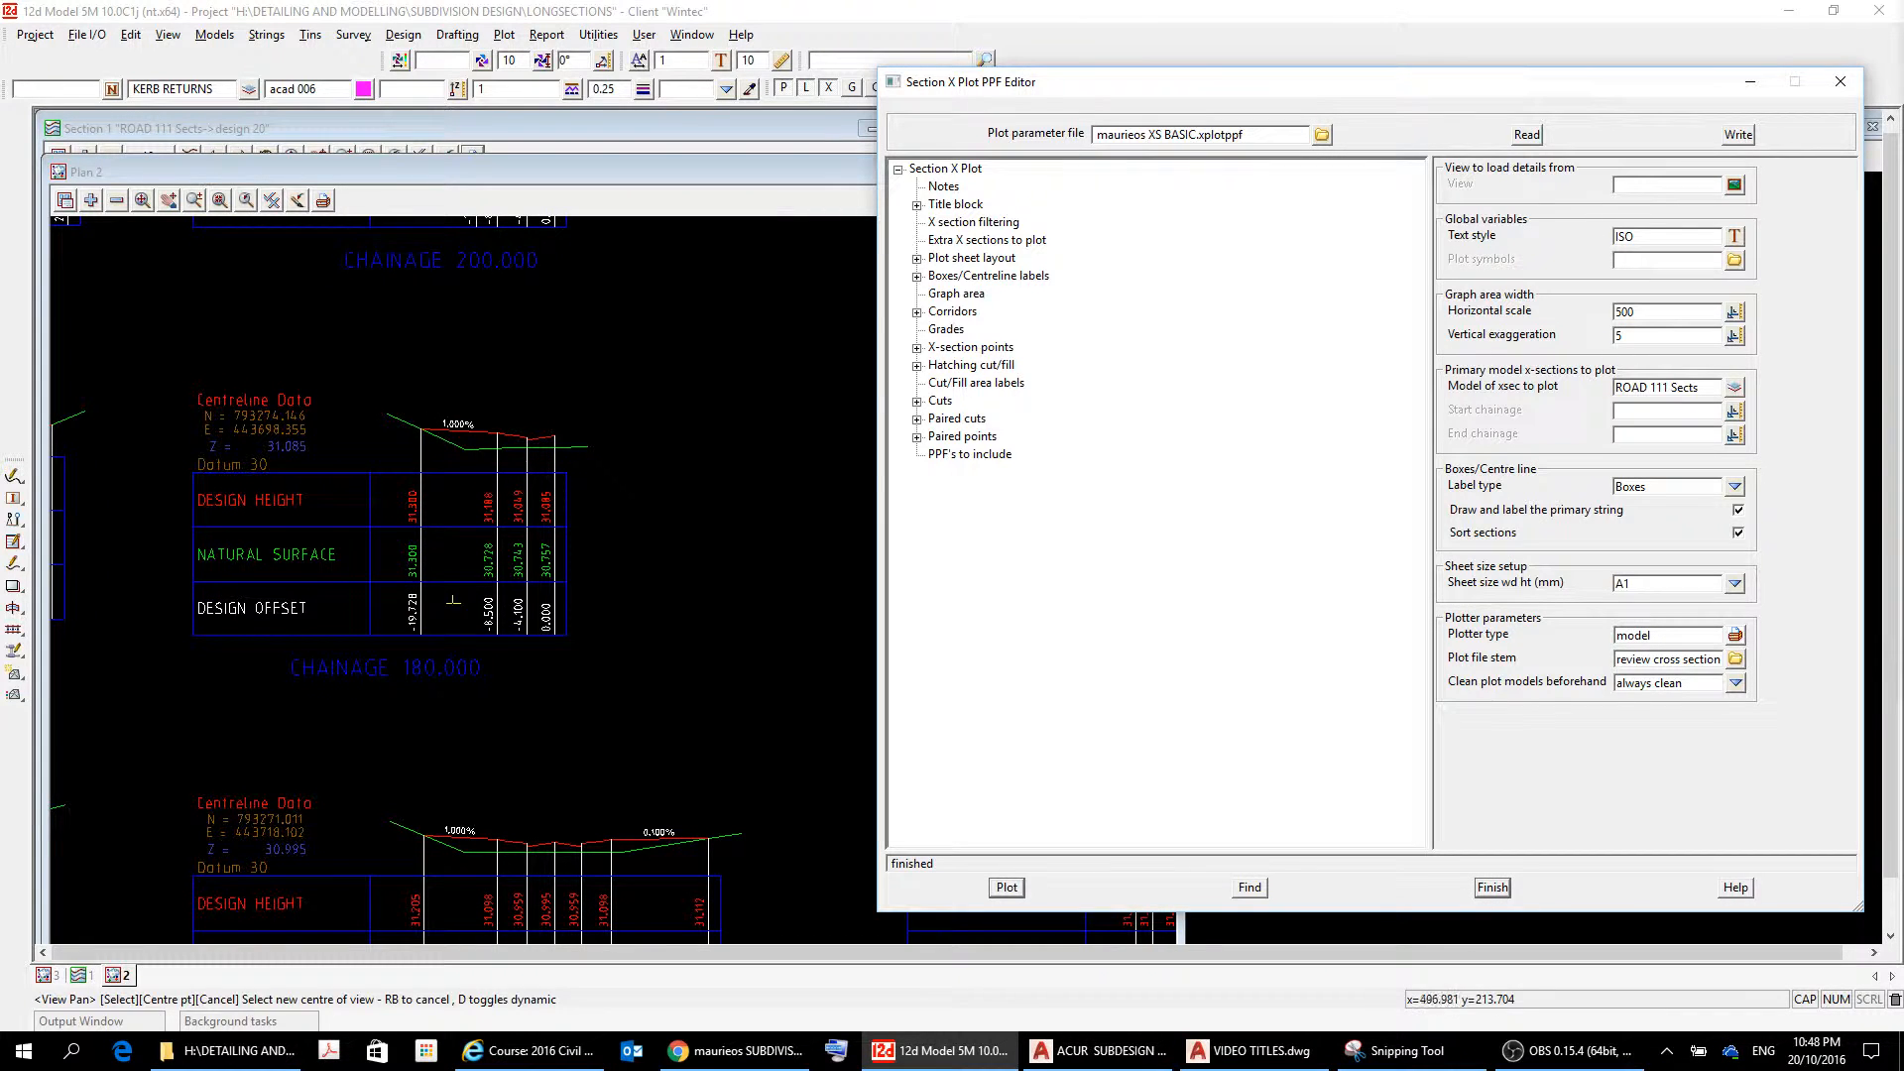
# Examine the replotted cross sections in Plan 2, checking the profile shape and labels at chainages 180, 160, 0 and 20.
pyautogui.scroll(3, 476, 461)
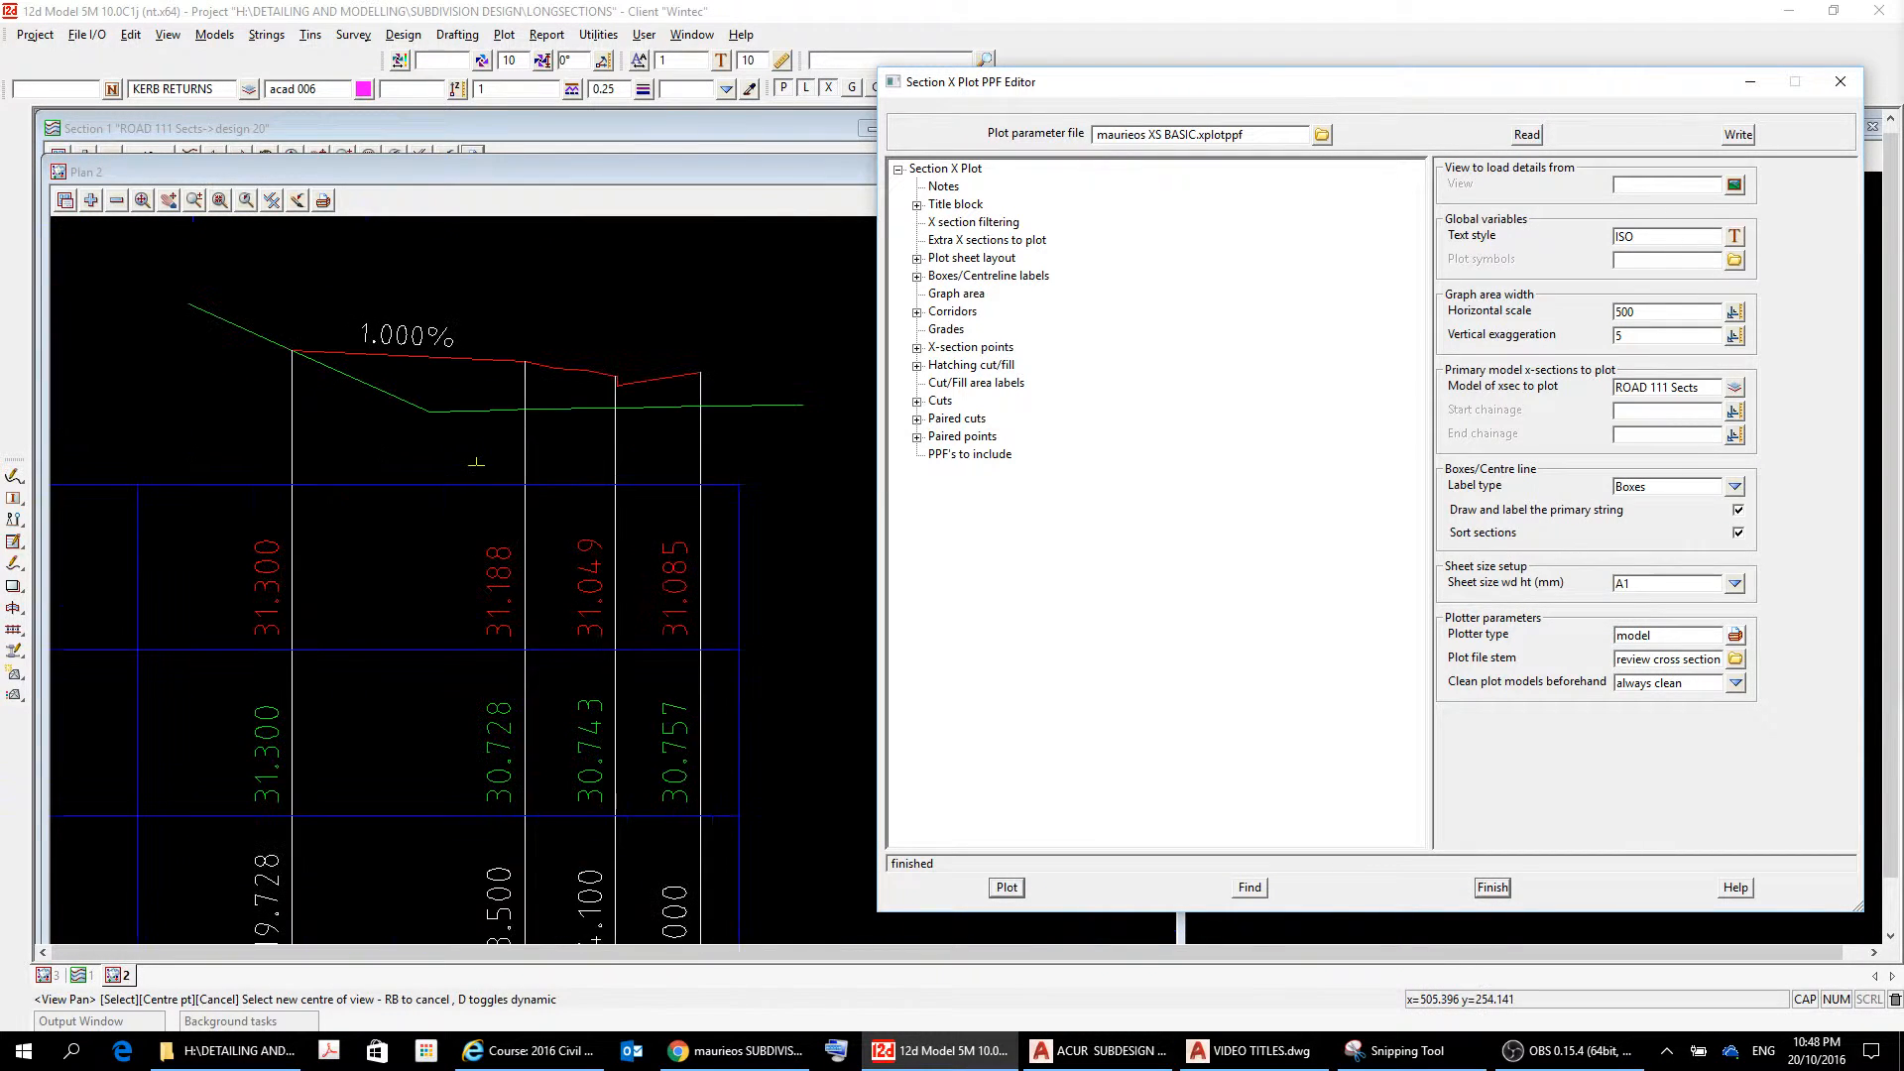
pyautogui.scroll(-3, 477, 463)
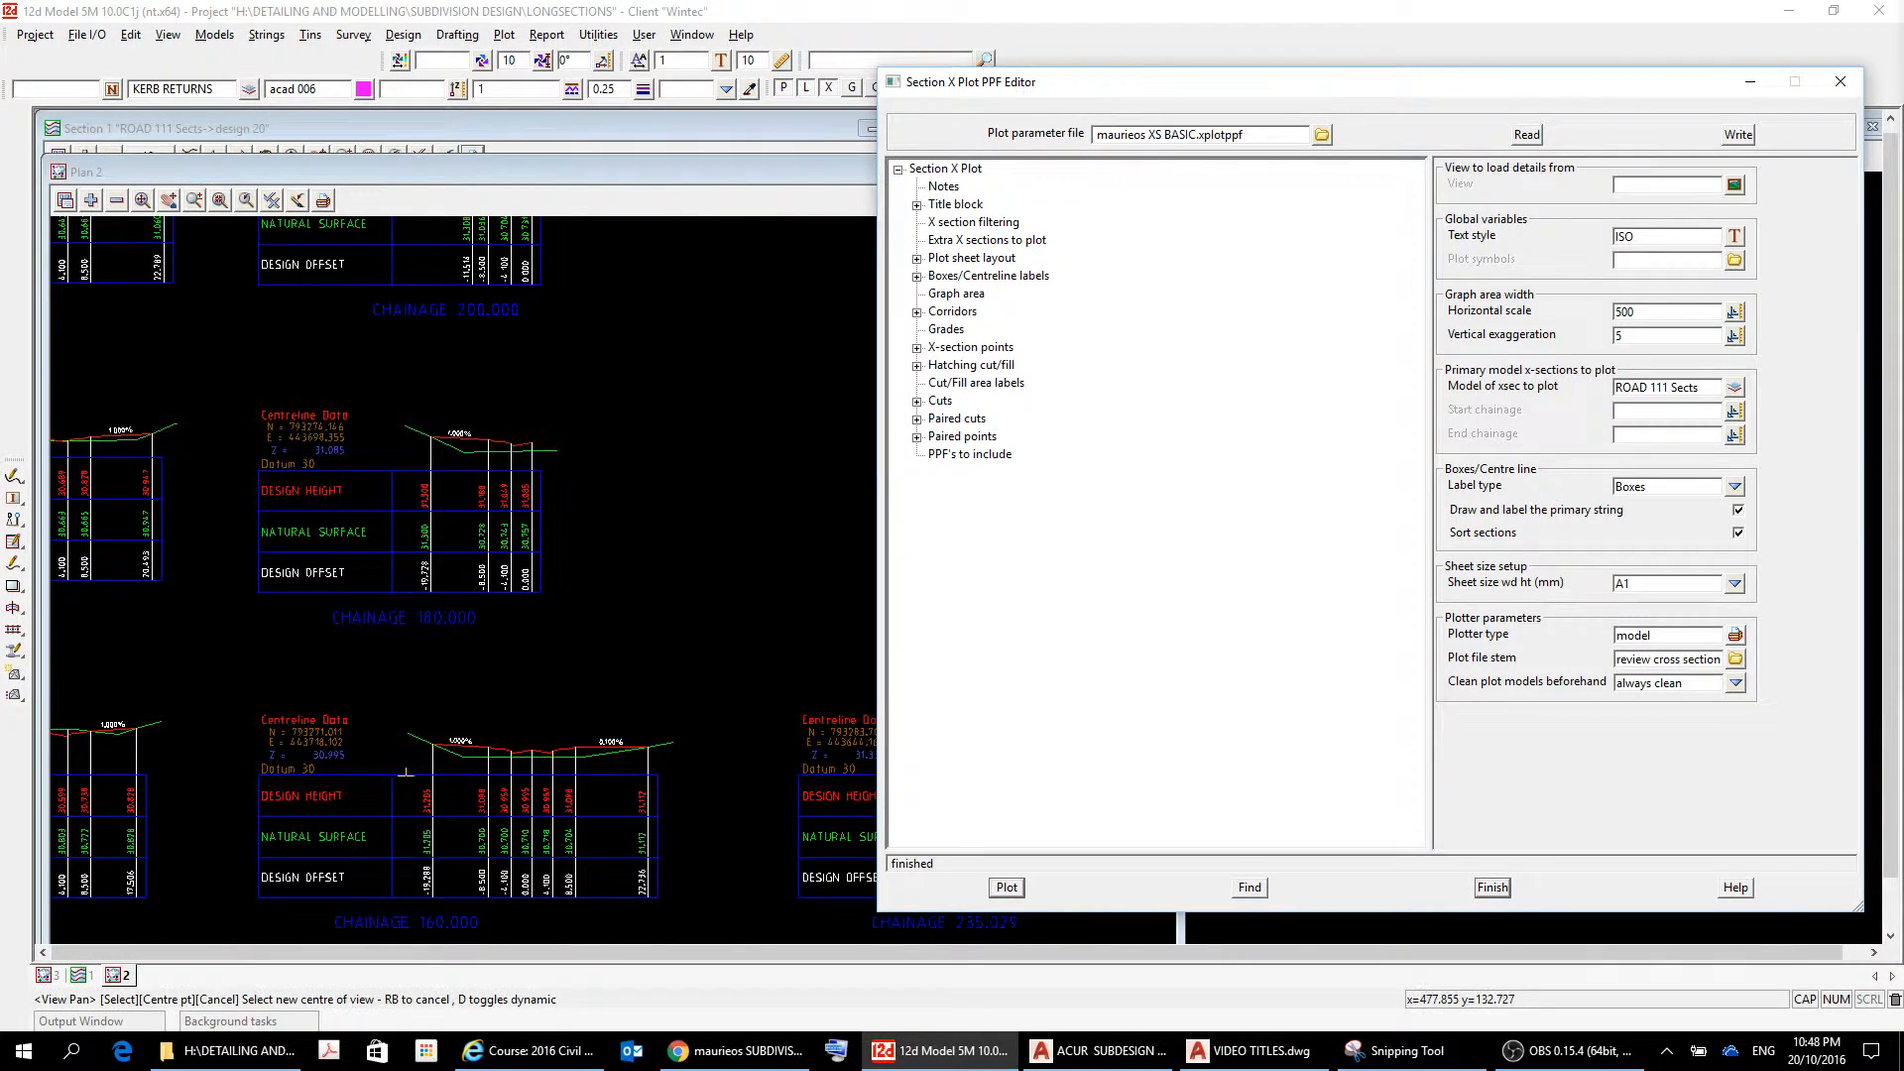
pyautogui.moveTo(405, 774)
pyautogui.mouseDown(button='middle')
pyautogui.moveTo(999, 643)
pyautogui.moveTo(271, 573)
pyautogui.moveTo(489, 622)
pyautogui.mouseUp(button='middle')
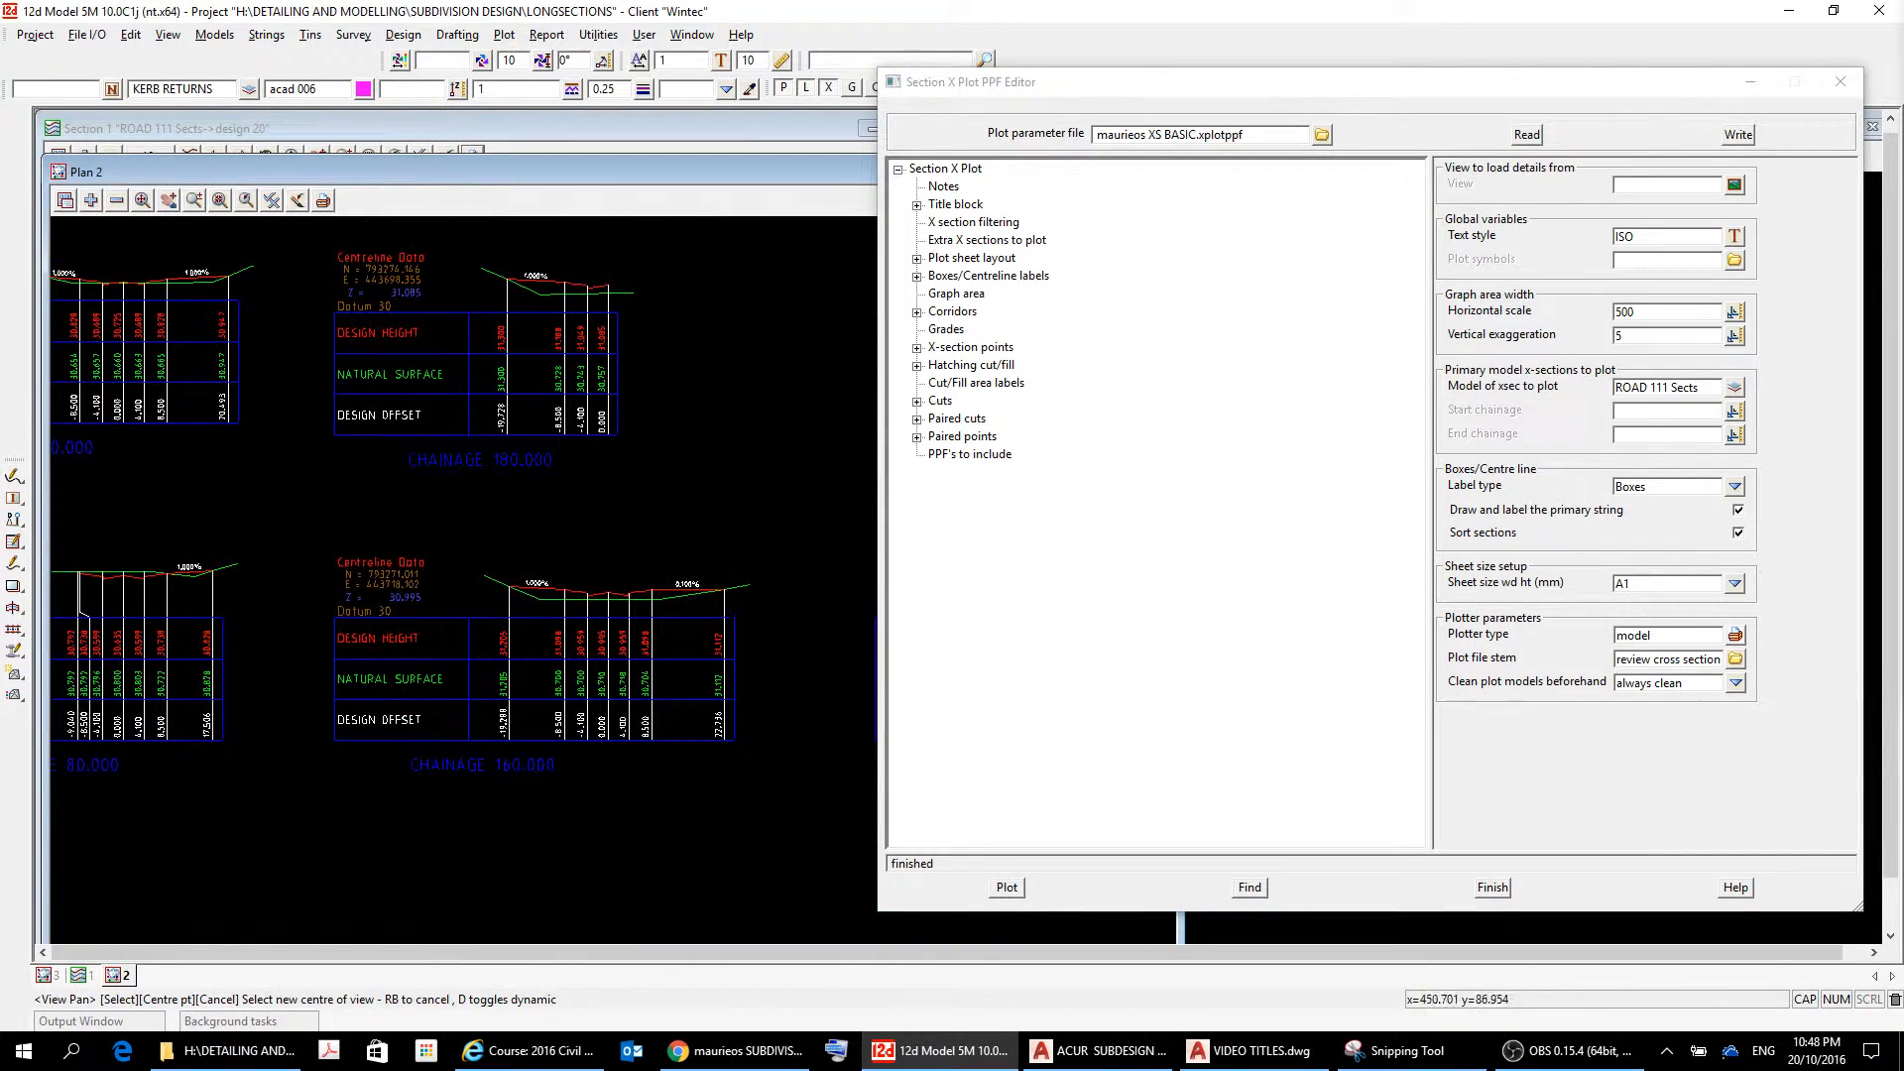
pyautogui.moveTo(105, 634); pyautogui.dragTo(790, 608, button='middle')
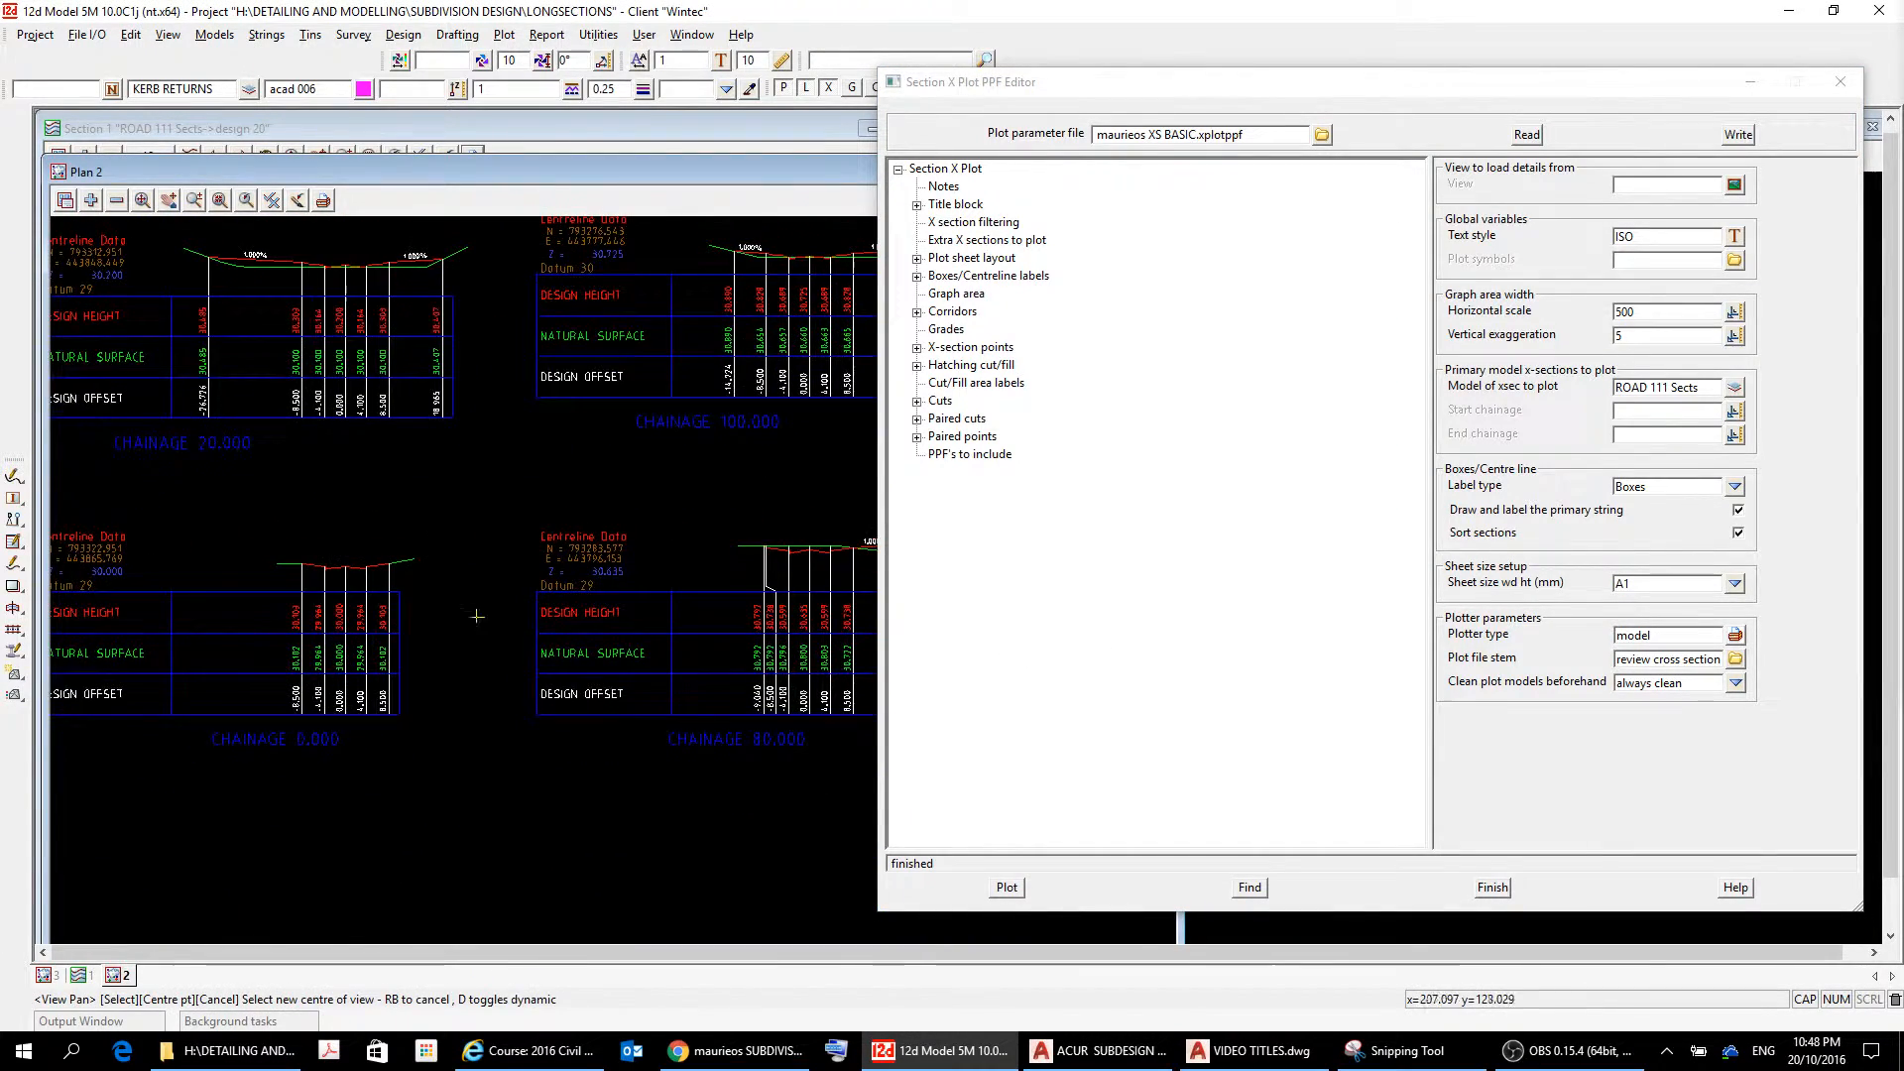
pyautogui.scroll(3, 348, 599)
pyautogui.scroll(-3, 357, 610)
pyautogui.moveTo(380, 610); pyautogui.dragTo(482, 861, button='middle')
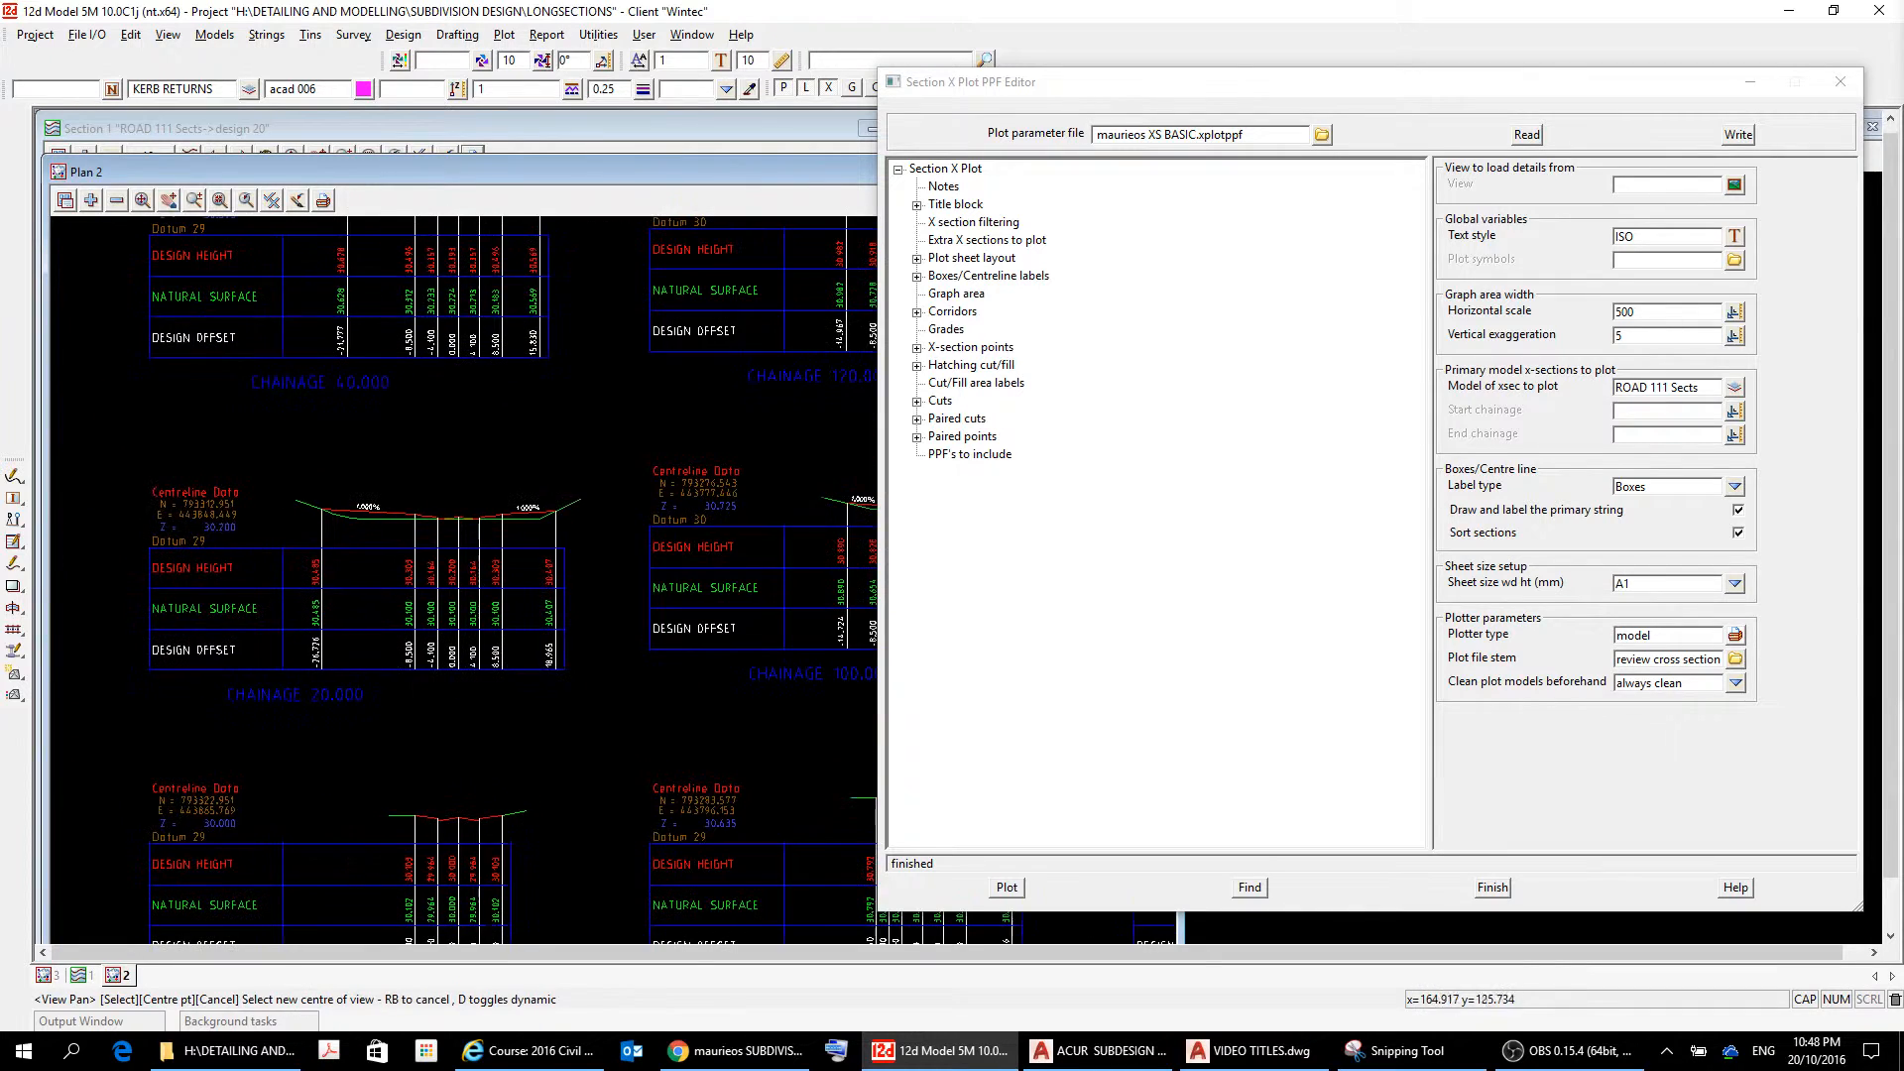
pyautogui.scroll(5, 456, 470)
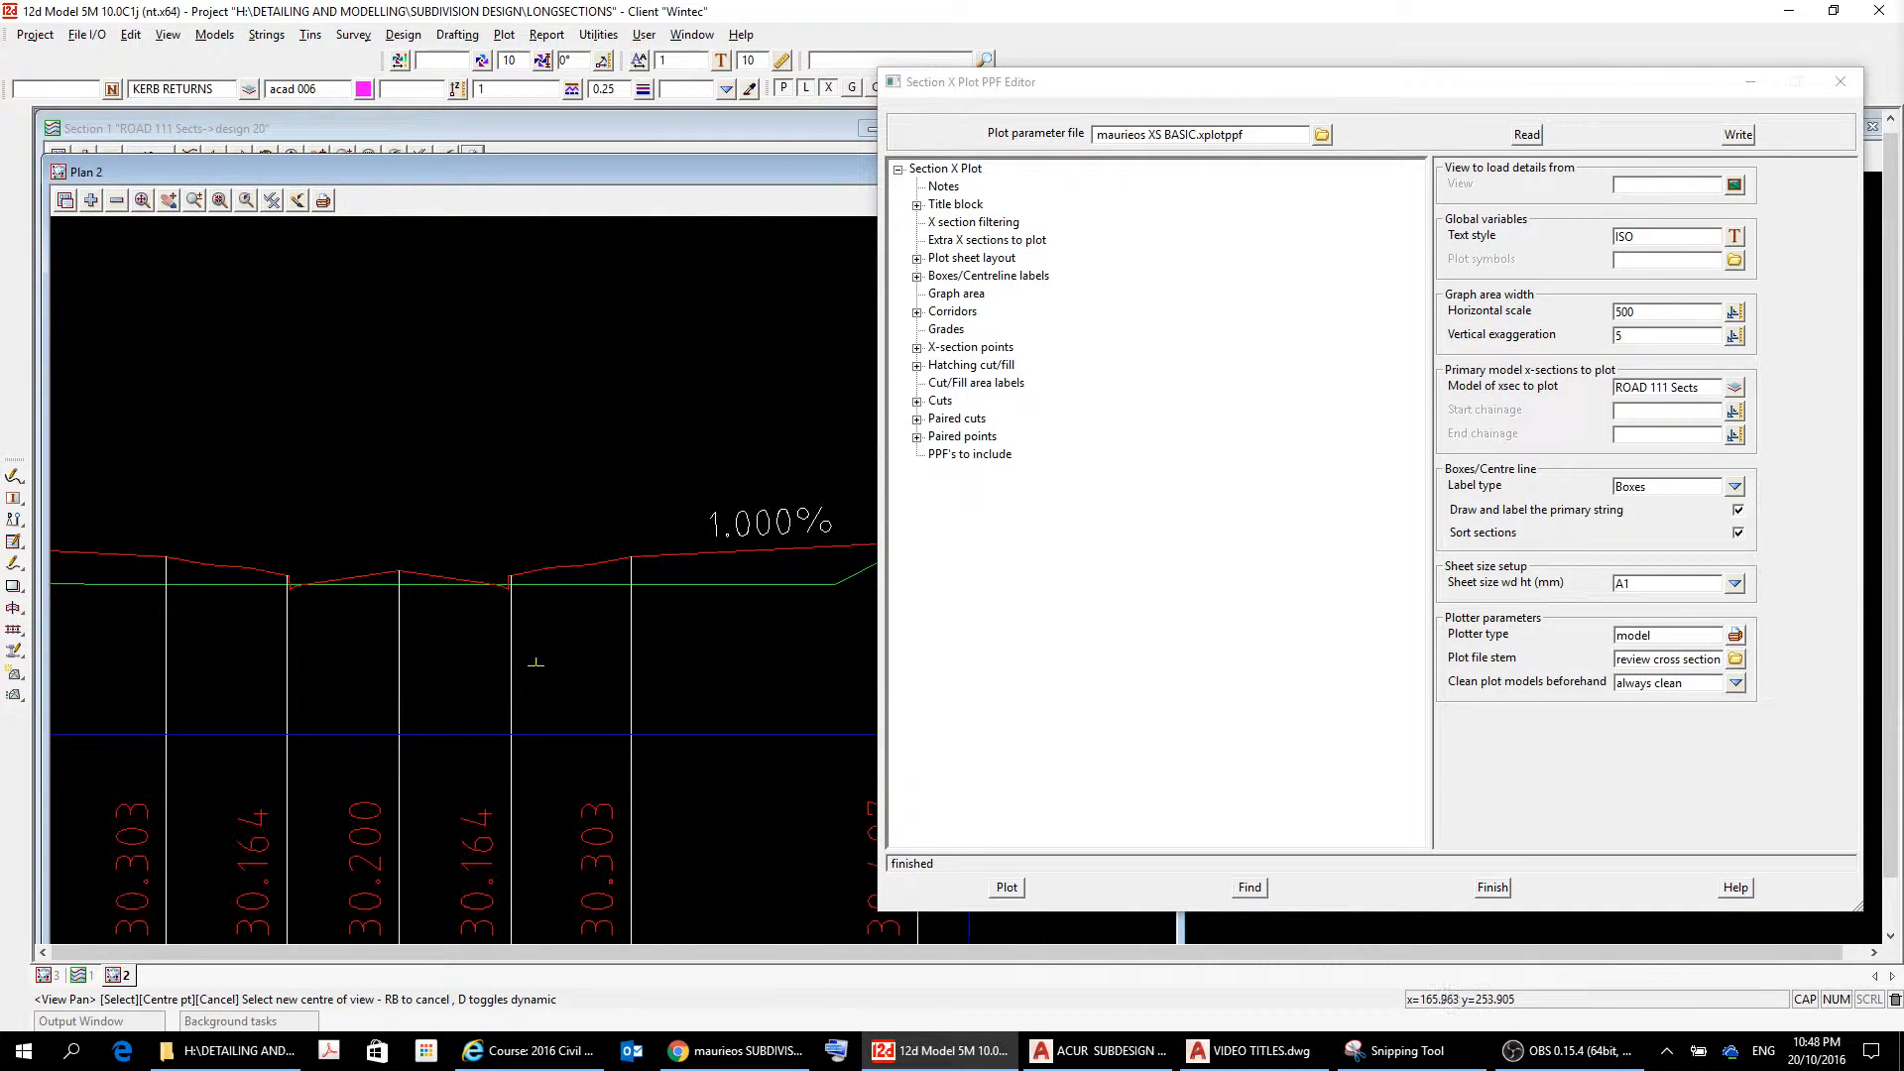
pyautogui.moveTo(451, 466); pyautogui.dragTo(434, 391, button='middle')
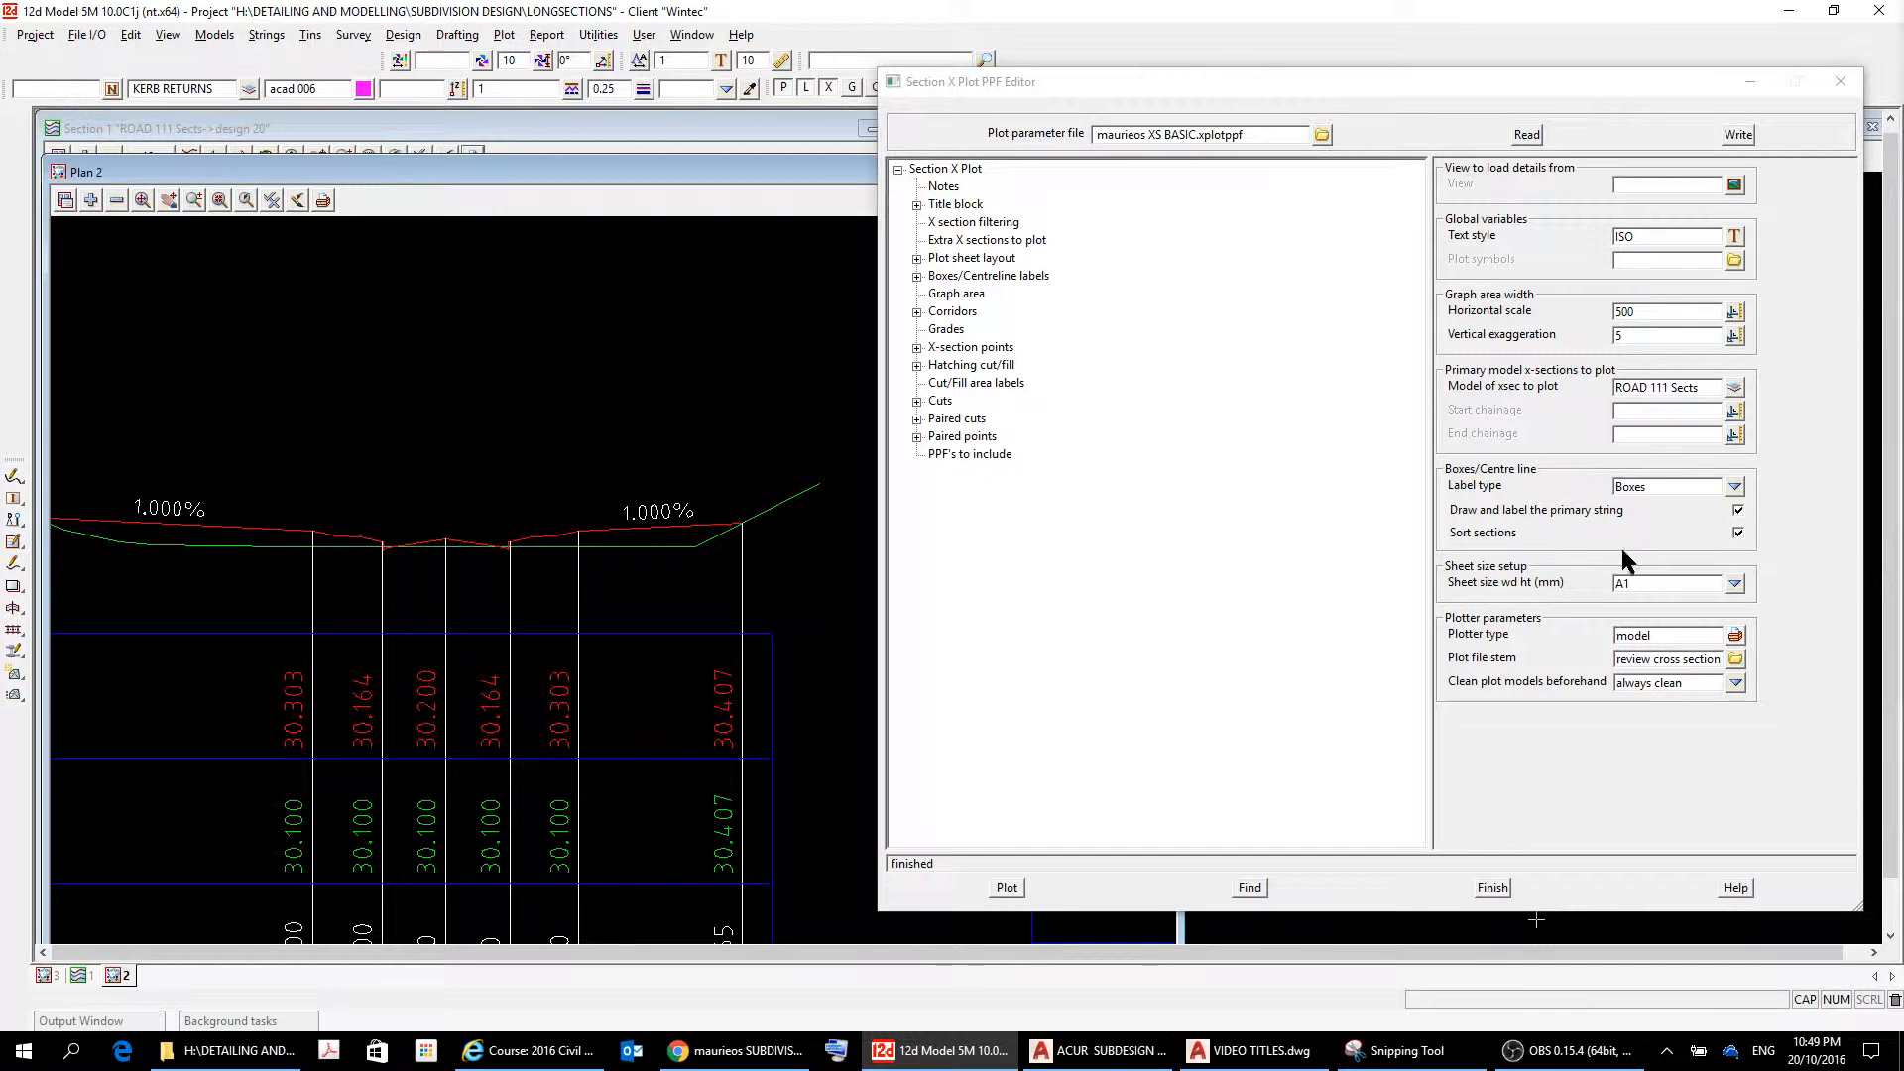
pyautogui.moveTo(605, 701)
pyautogui.mouseDown(button='middle')
pyautogui.moveTo(688, 651)
pyautogui.moveTo(622, 578)
pyautogui.moveTo(658, 560)
pyautogui.mouseUp(button='middle')
pyautogui.scroll(-4, 689, 651)
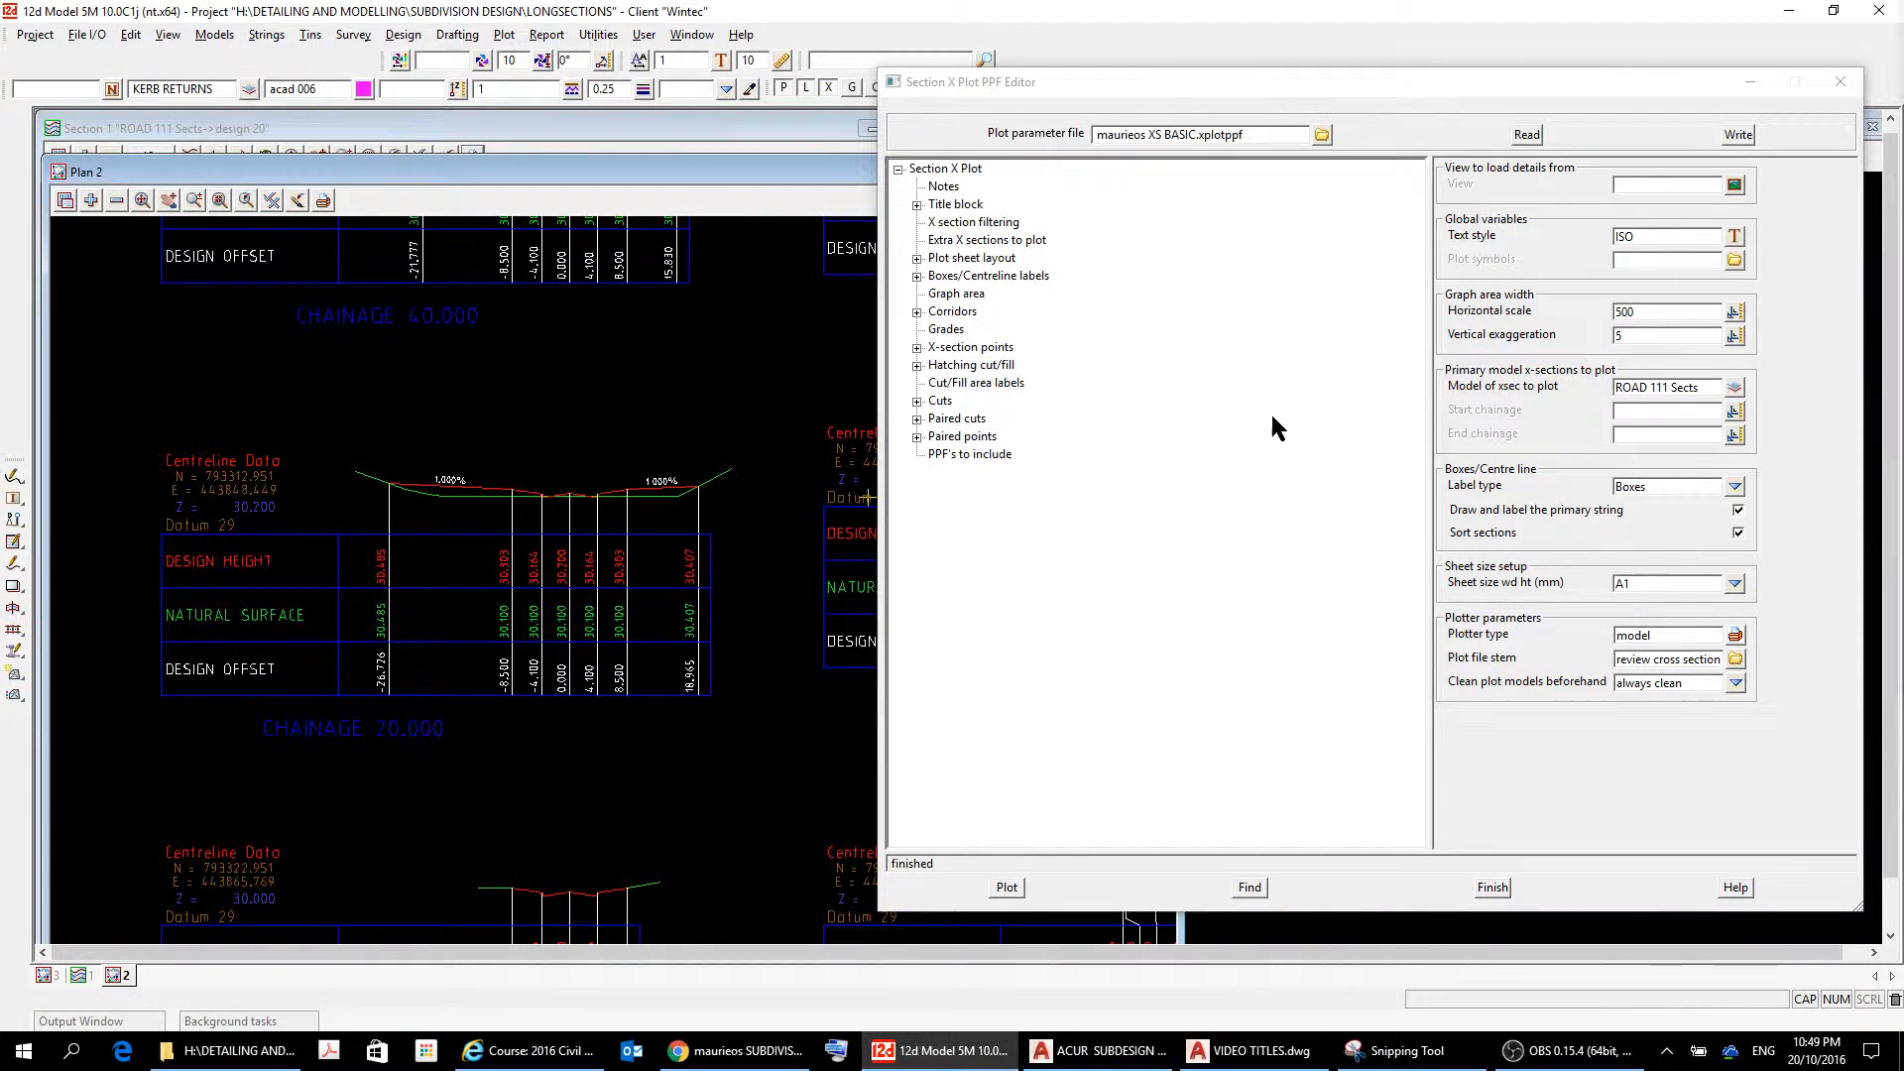
# Set the vertical exaggeration to 10 and replot the cross sections.
pyautogui.click(1631, 333)
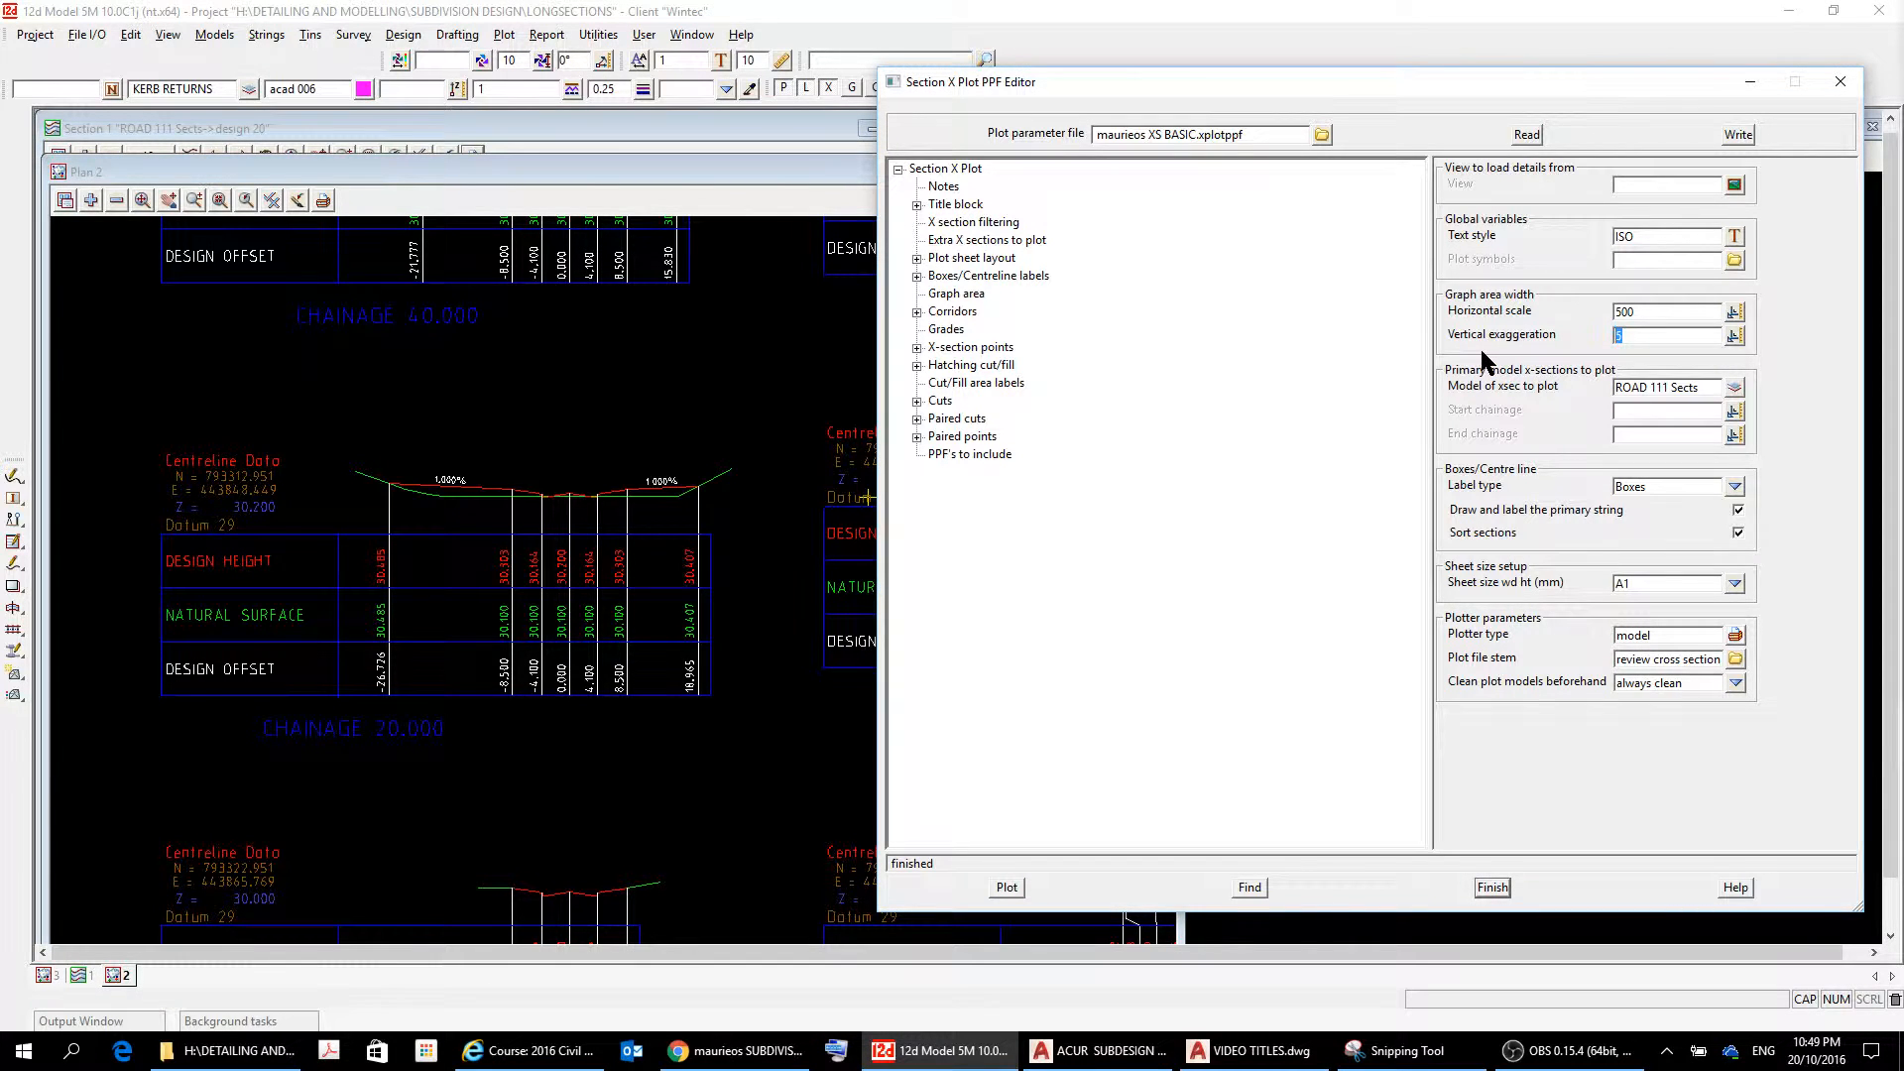
pyautogui.click(1655, 387)
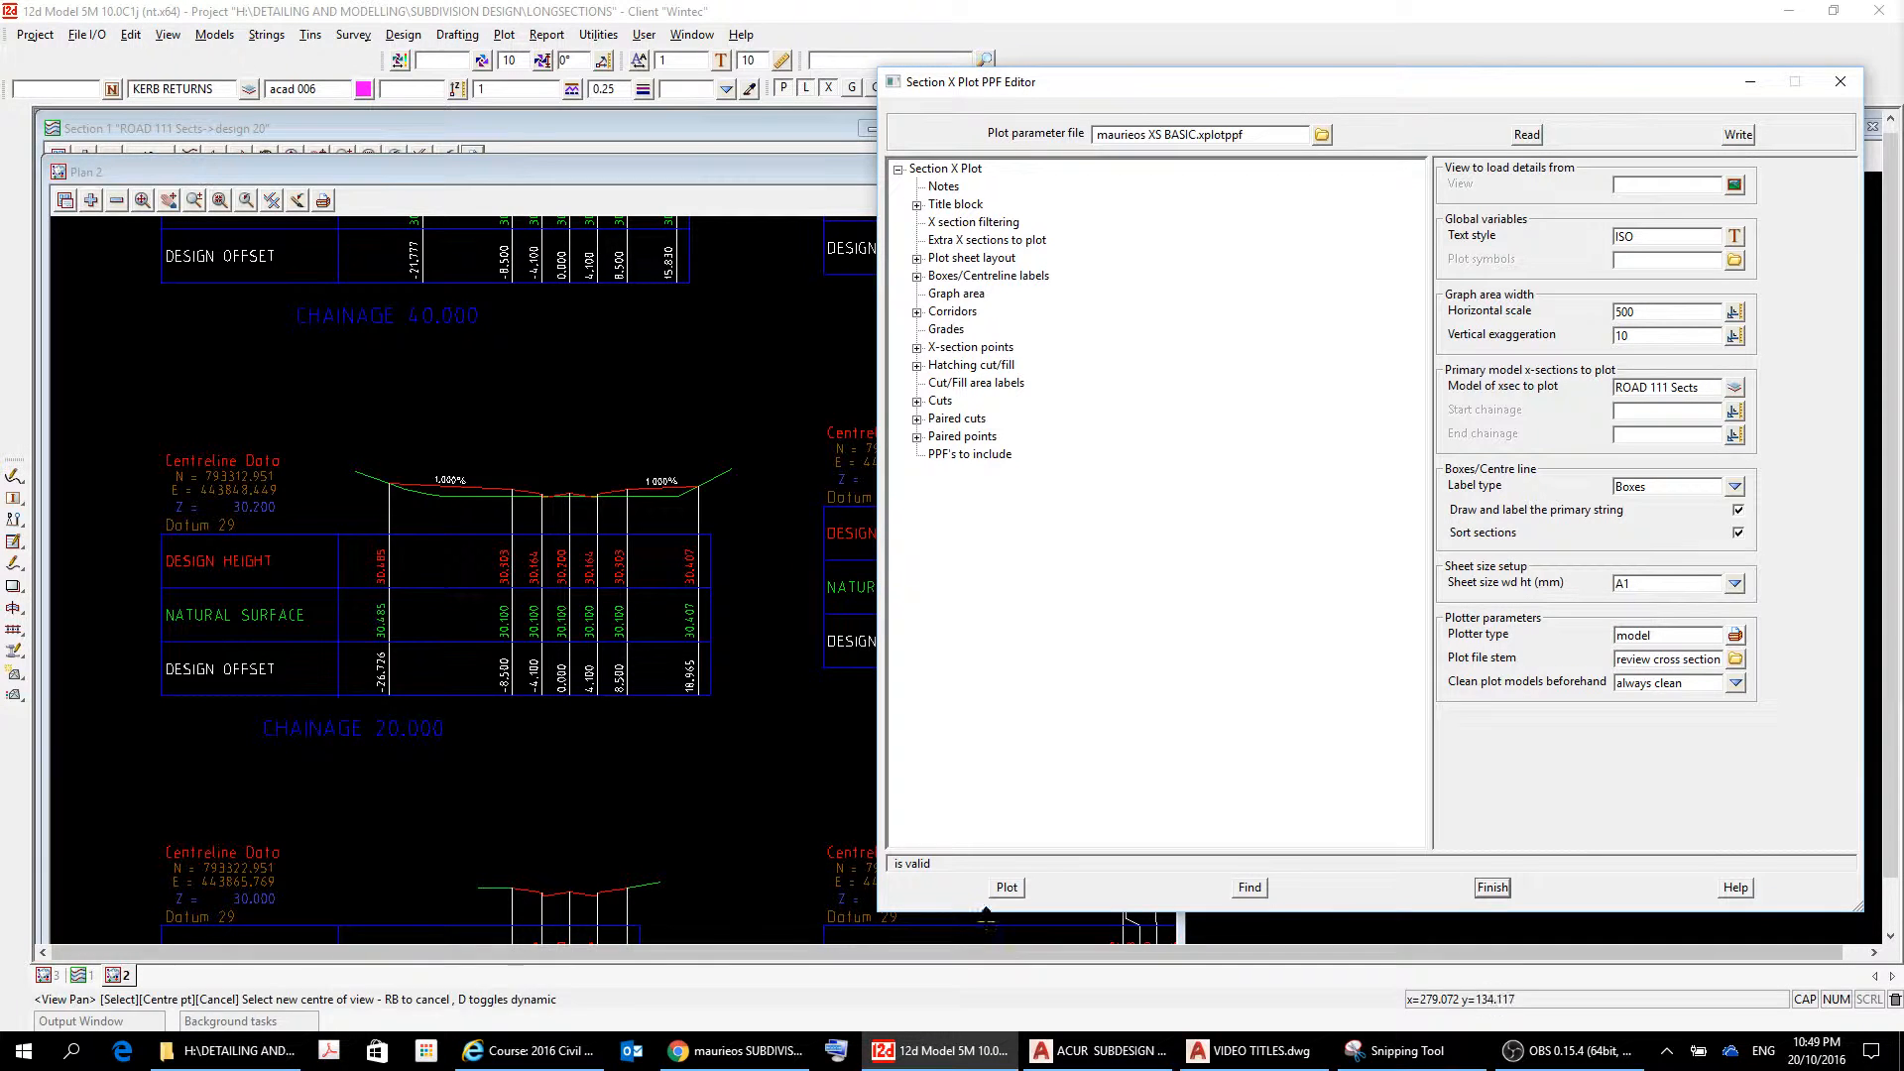
pyautogui.click(1004, 888)
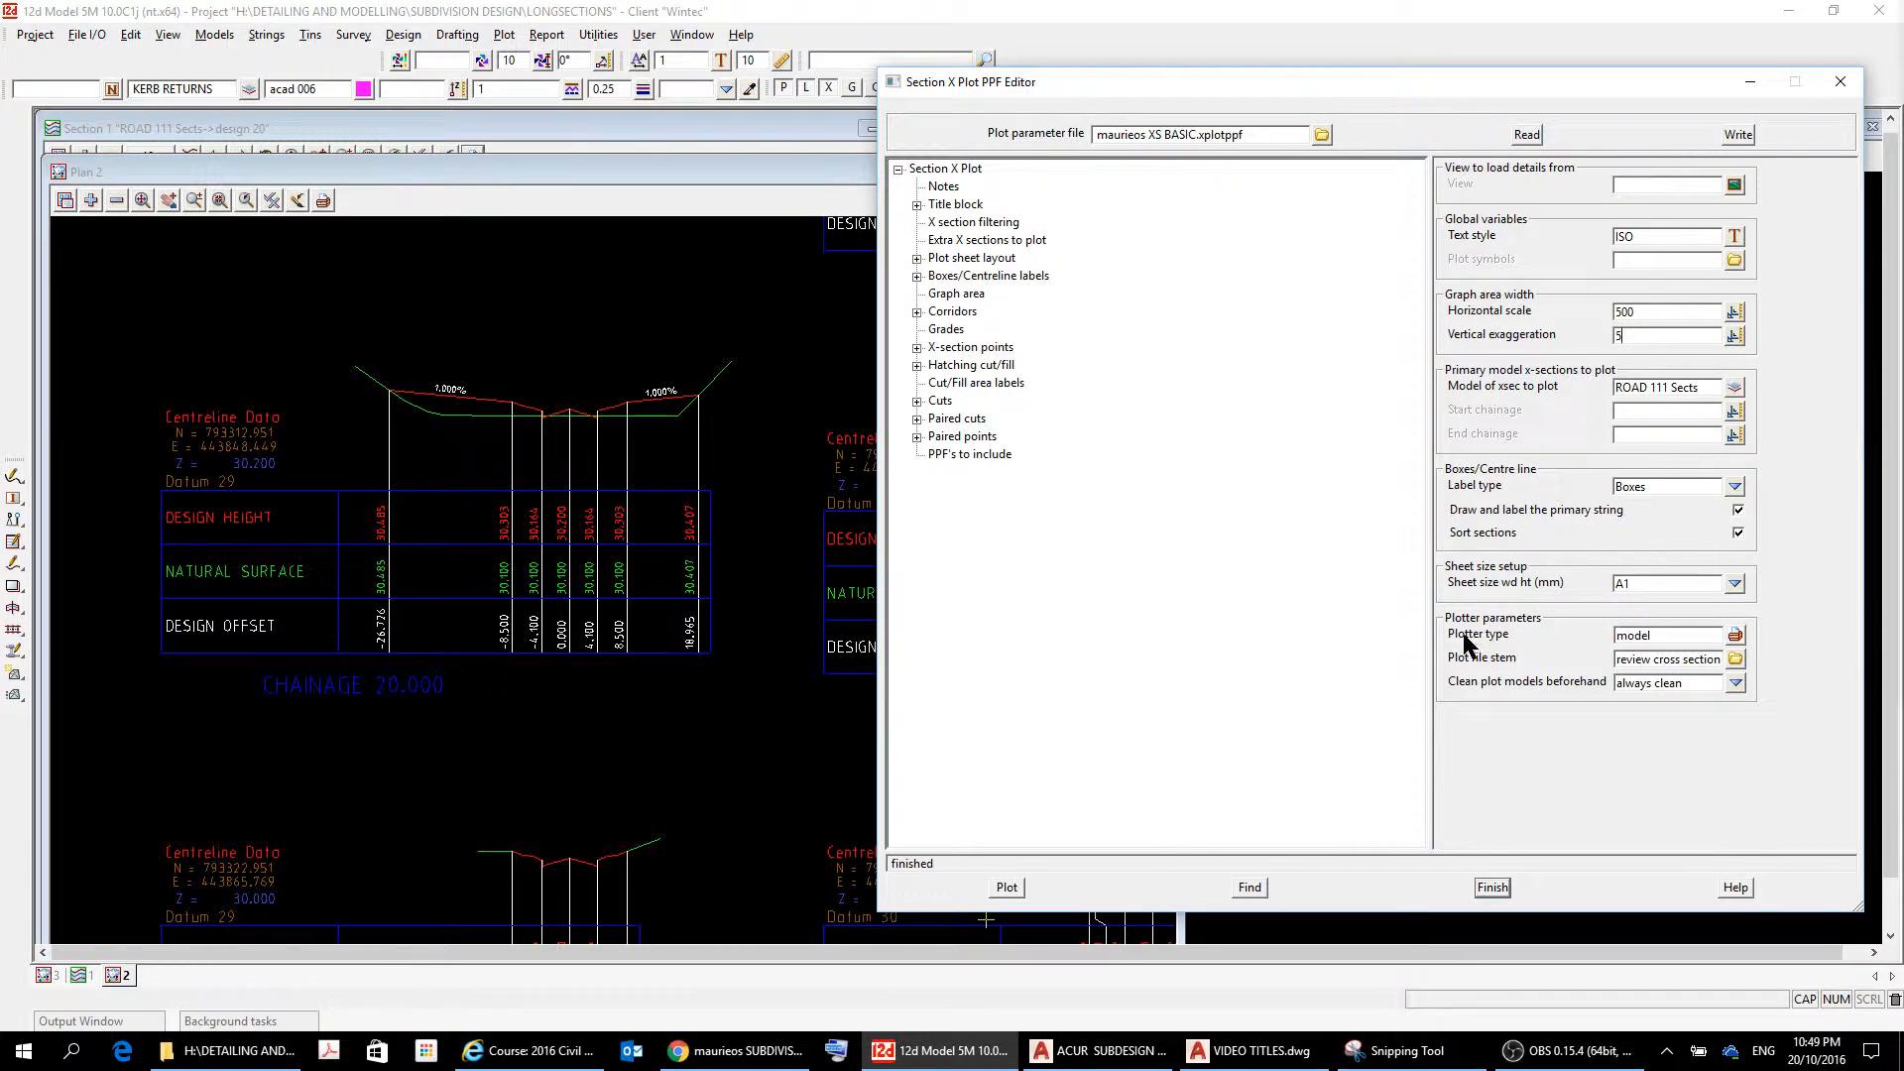
# Set the vertical exaggeration to 5, replot the cross sections and check the profile and height labels at chainage 20.
pyautogui.click(1006, 888)
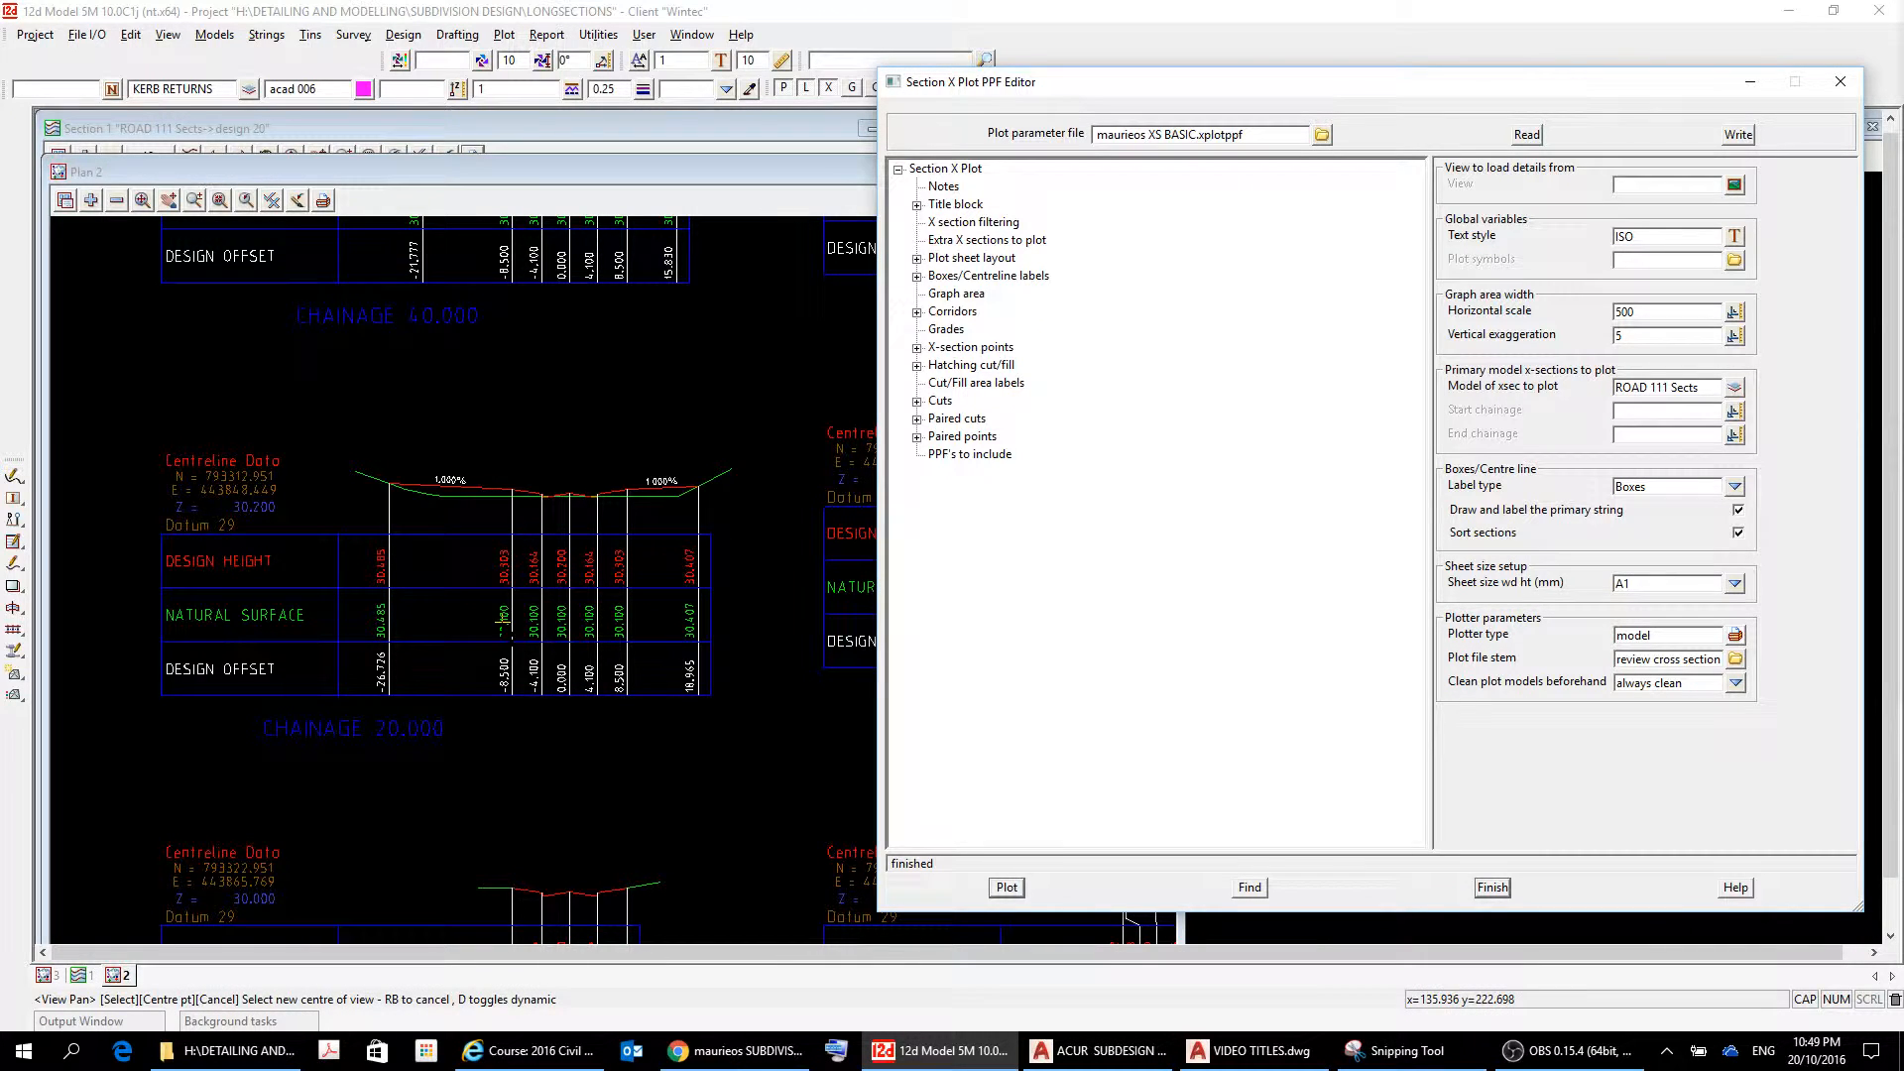
pyautogui.scroll(2, 512, 539)
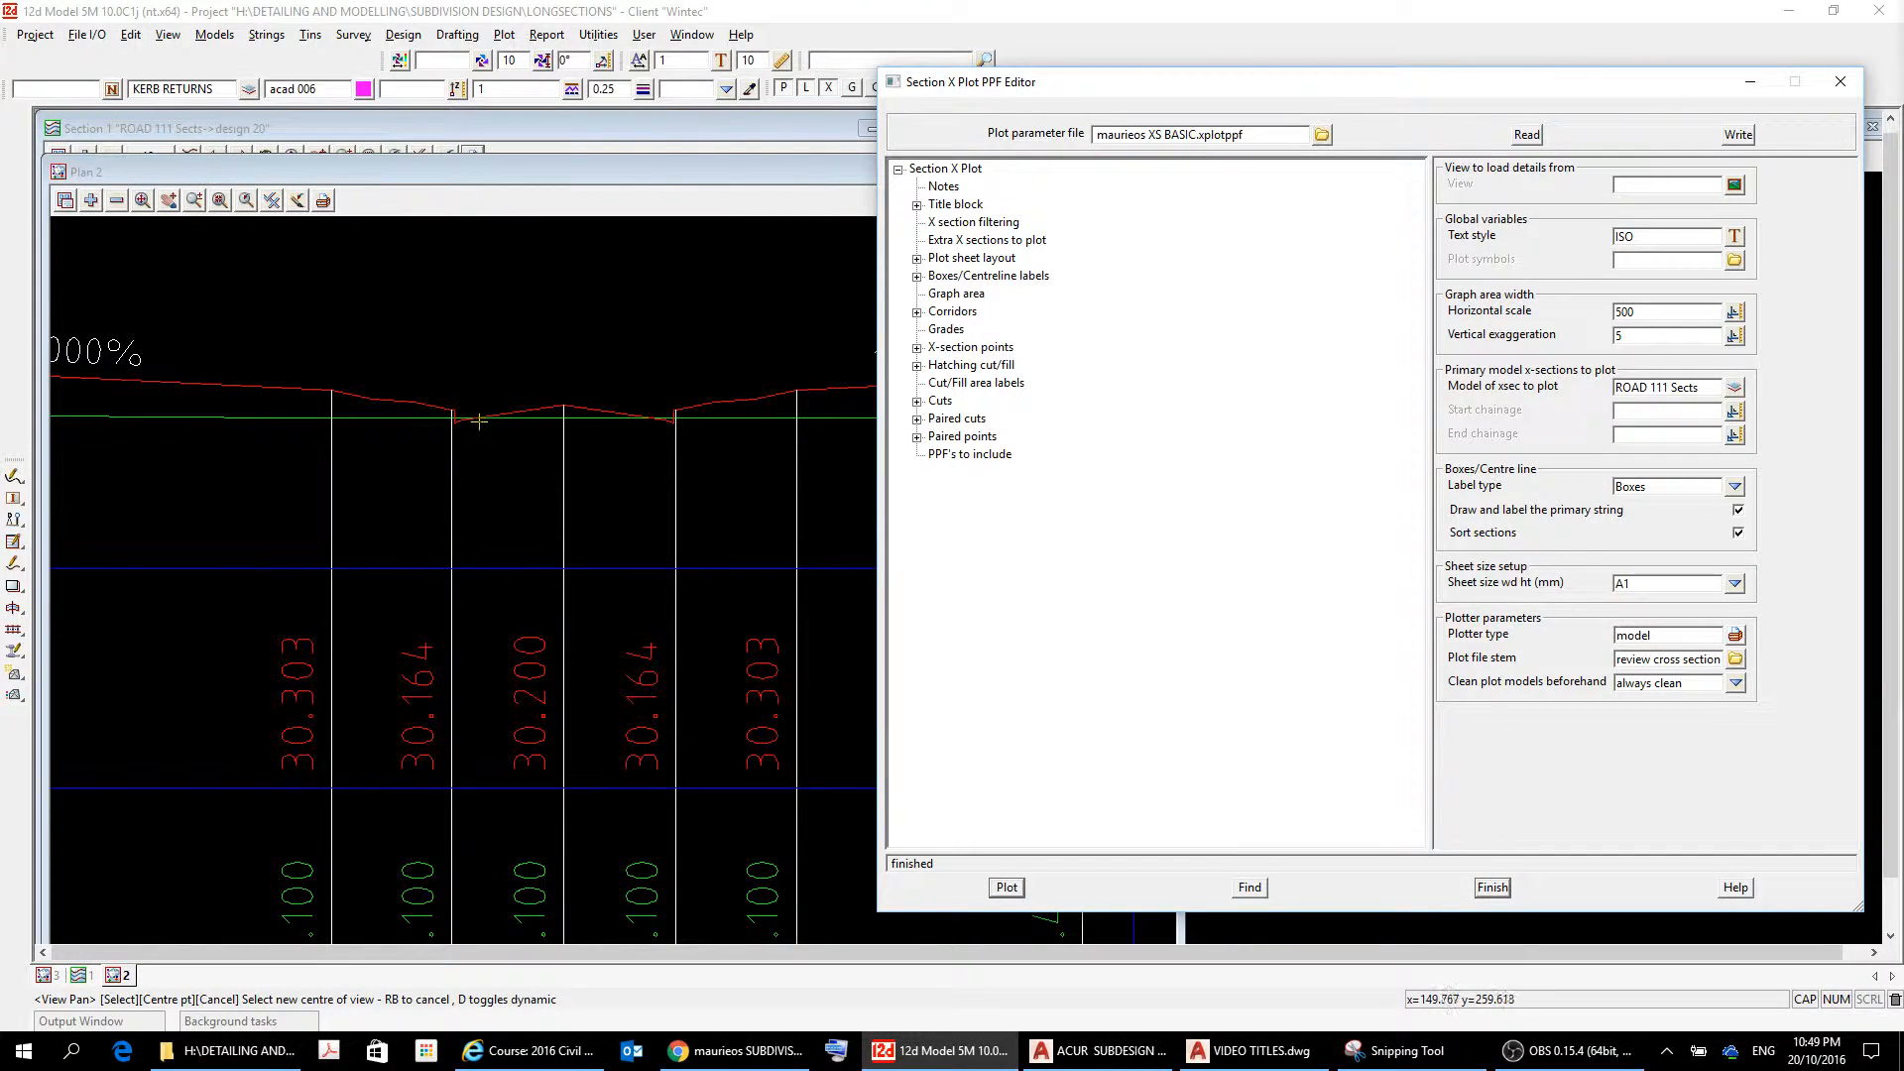
pyautogui.scroll(-3, 570, 478)
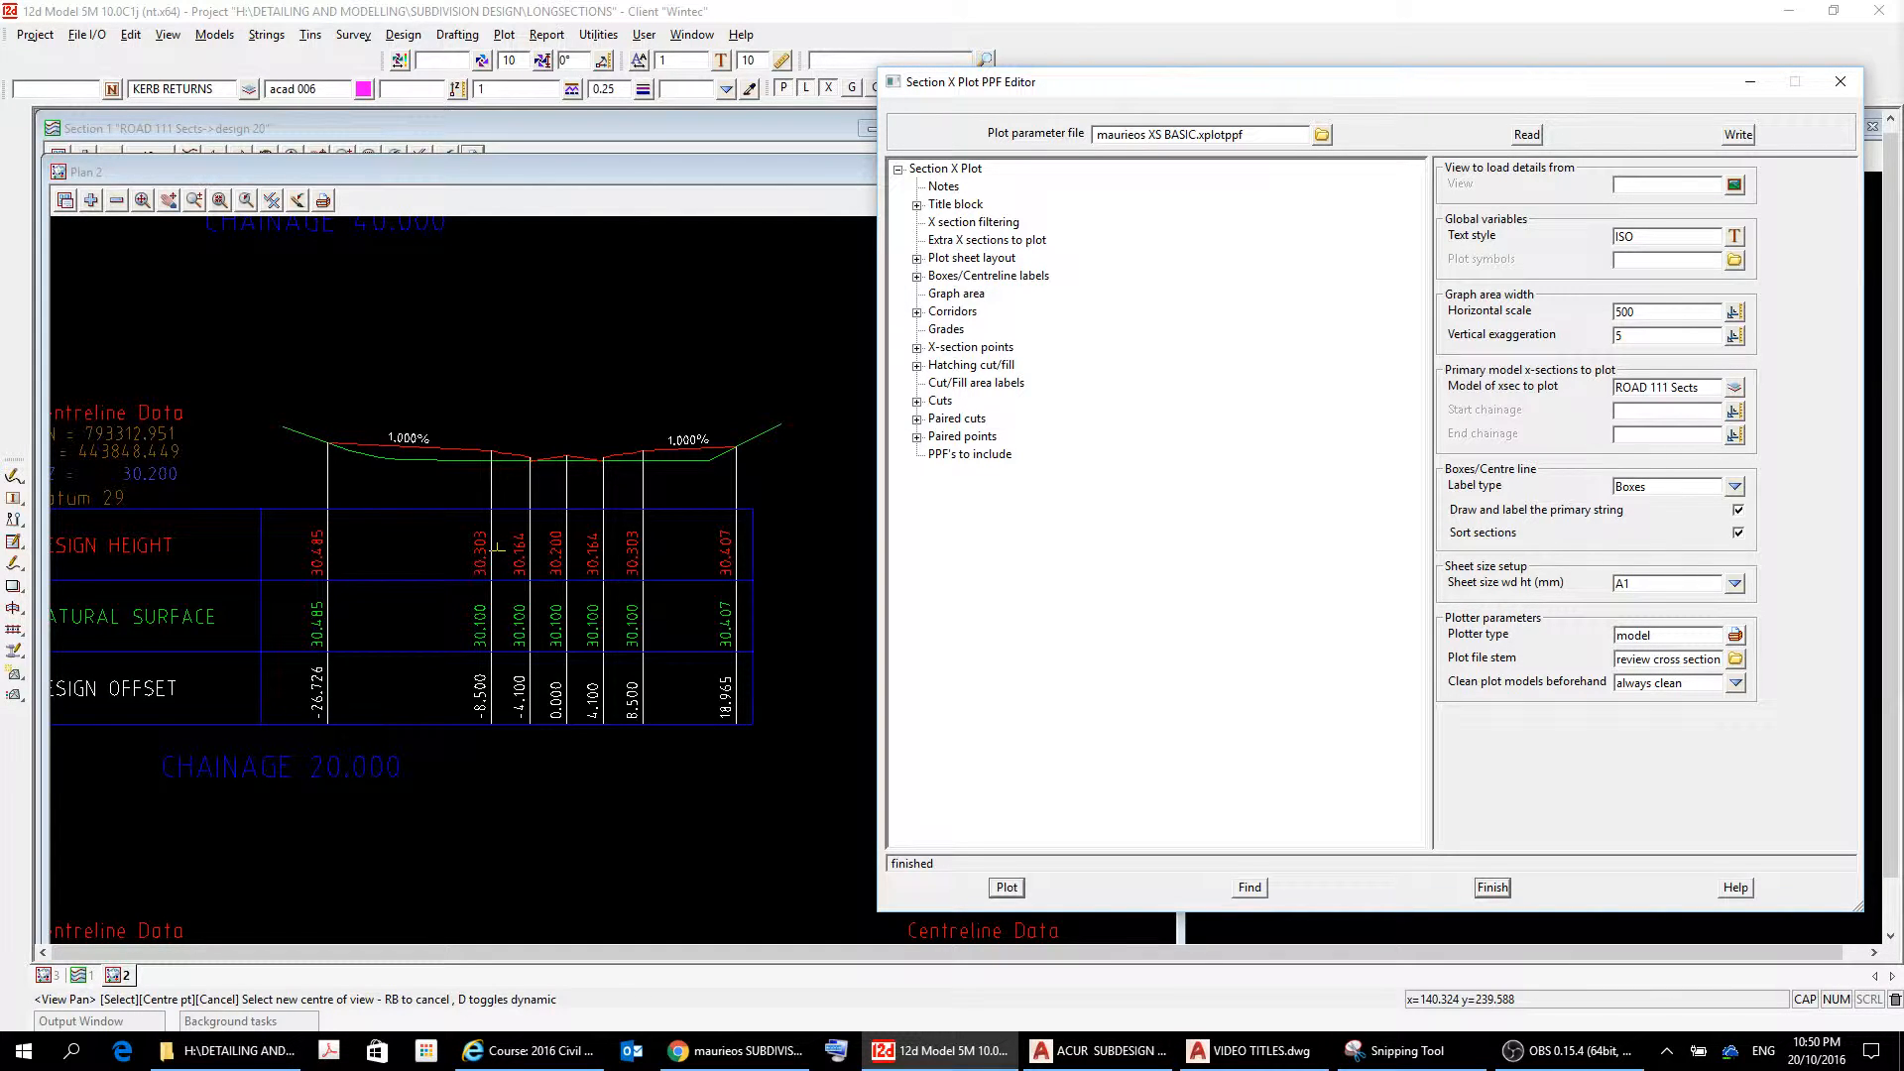
pyautogui.scroll(4, 581, 542)
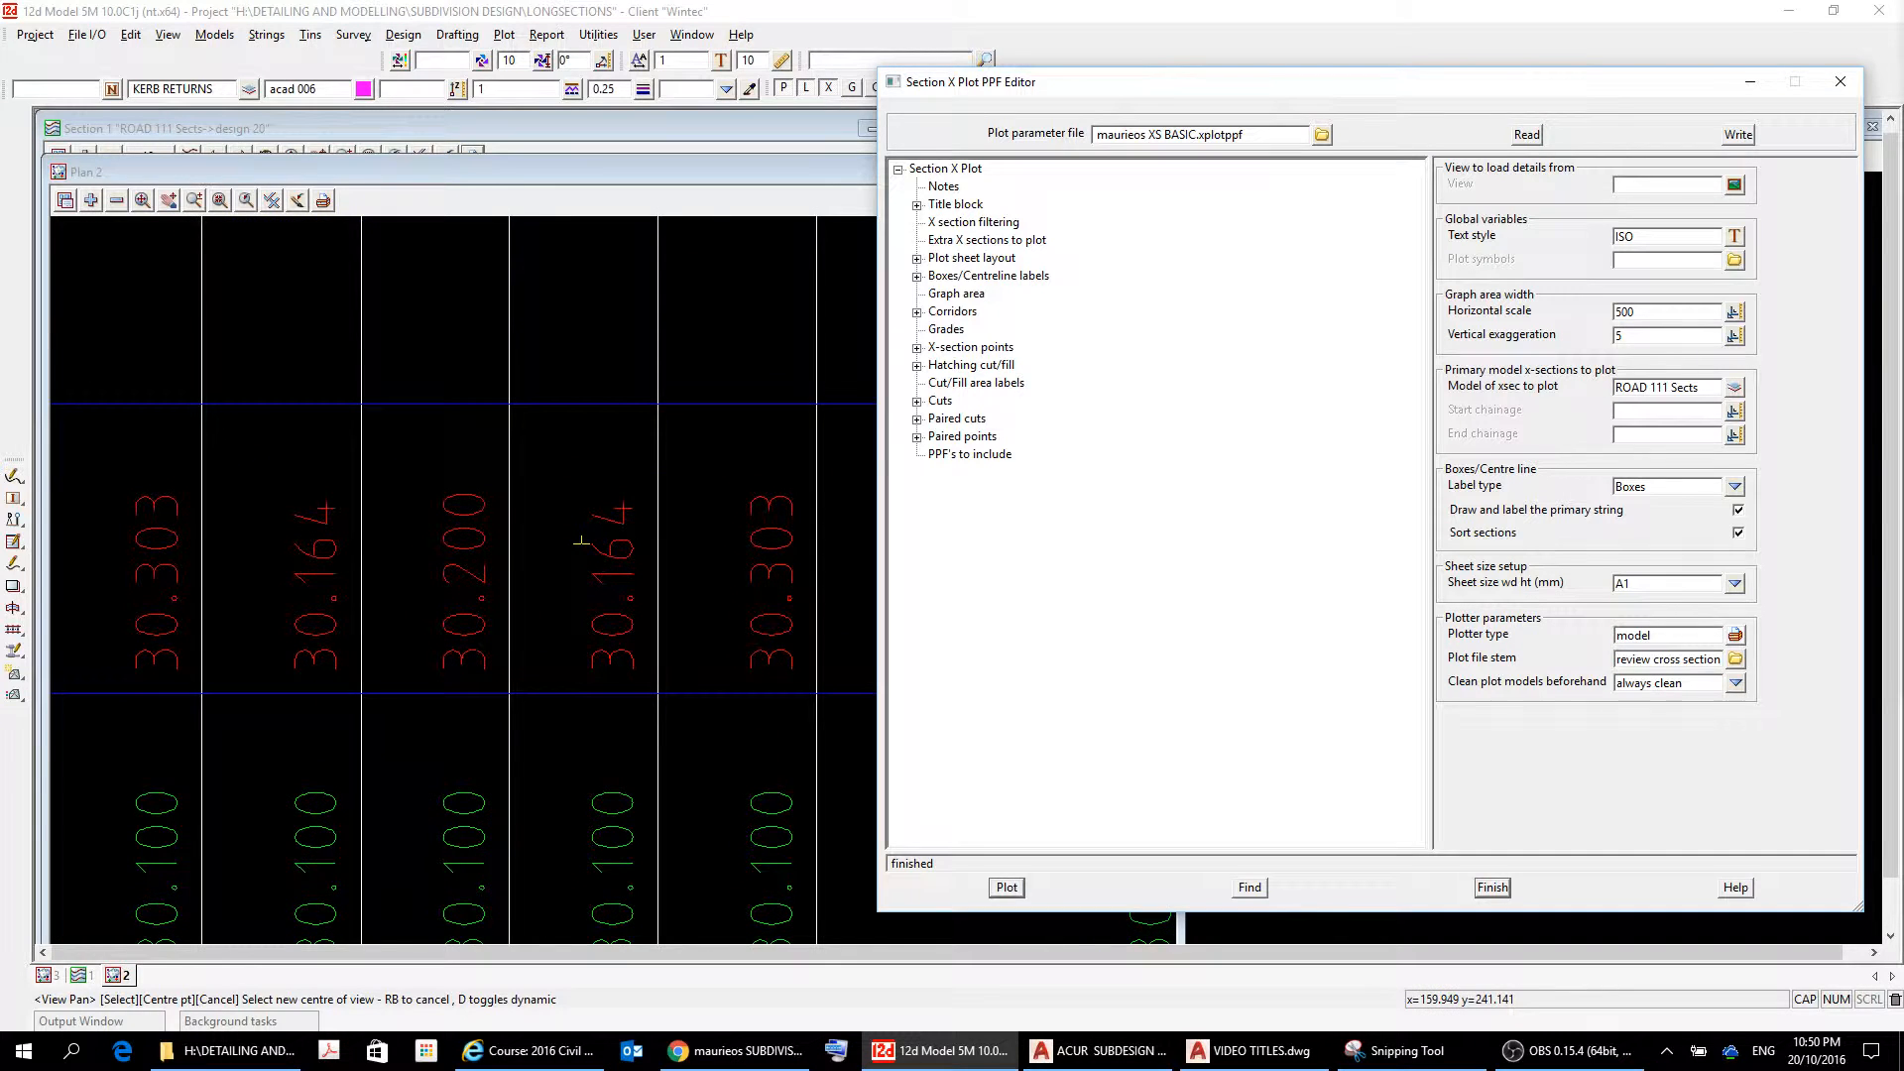
pyautogui.scroll(-3, 581, 541)
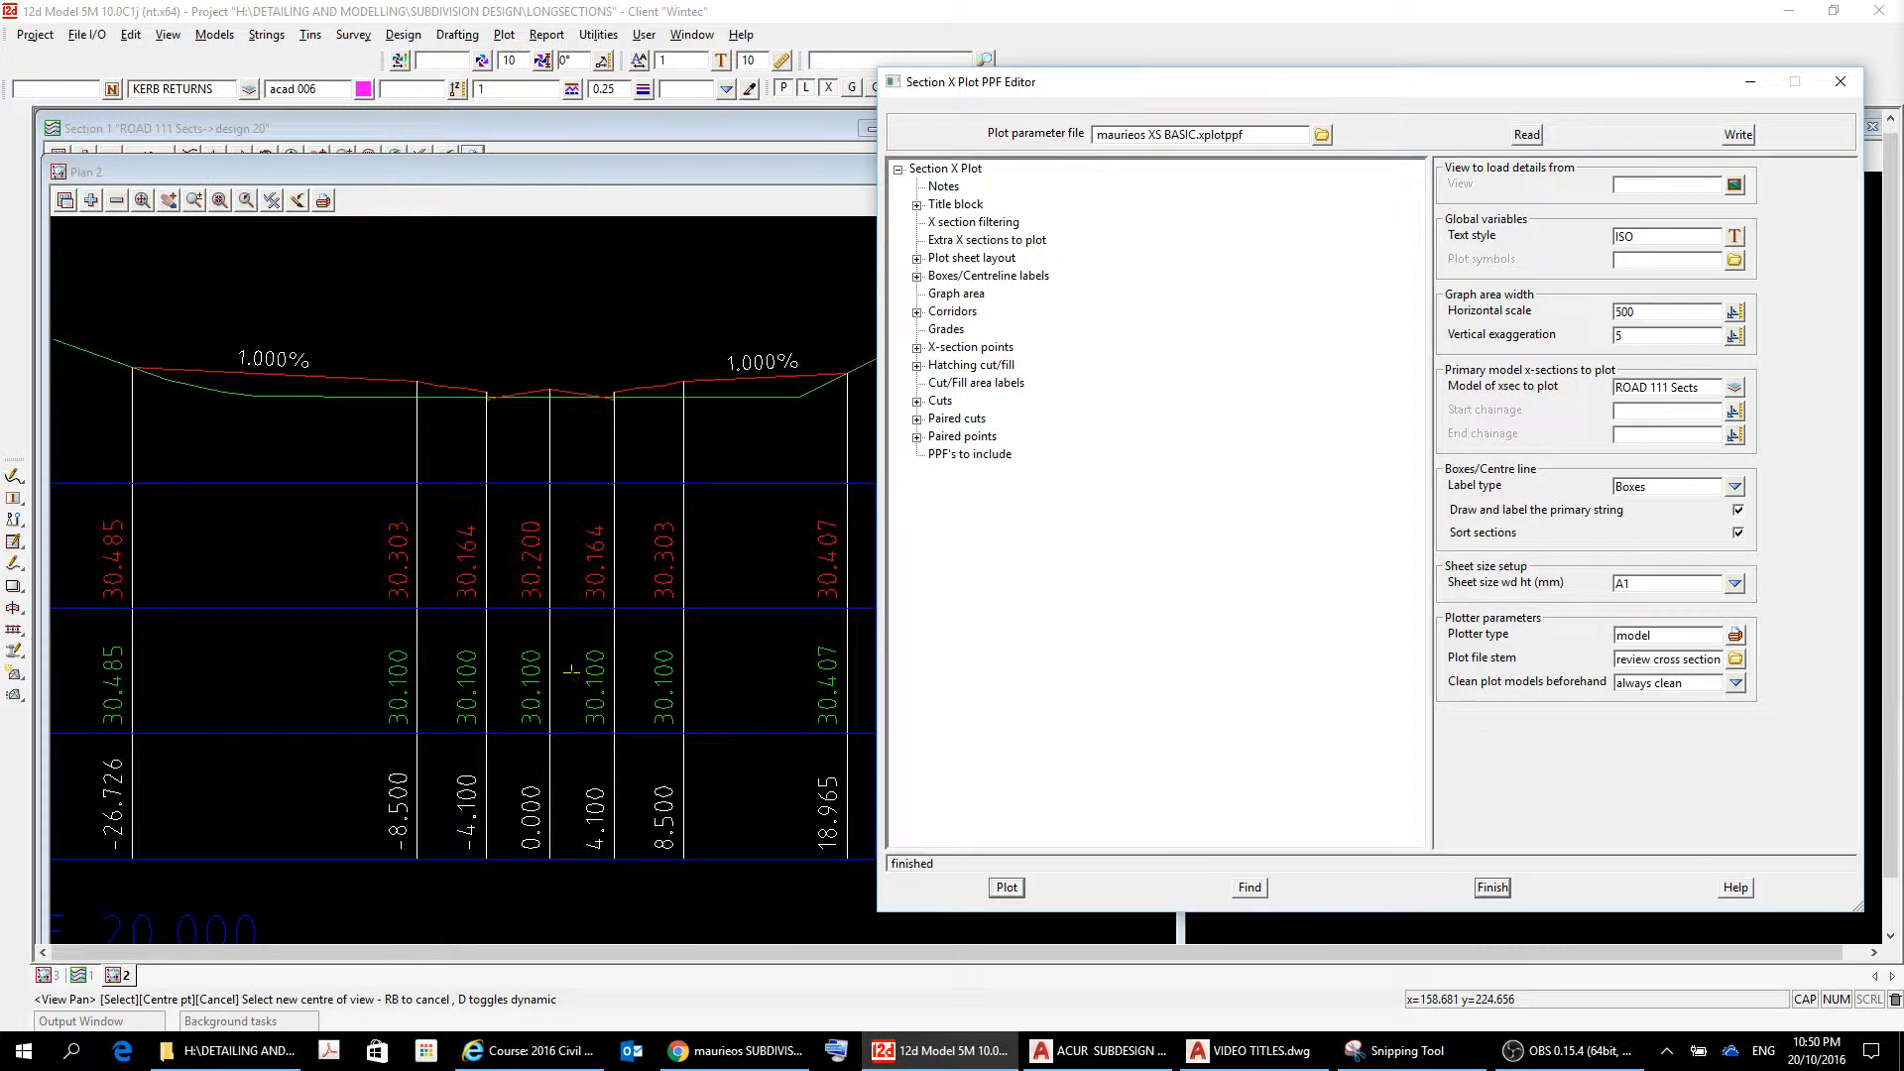
pyautogui.scroll(-2, 645, 684)
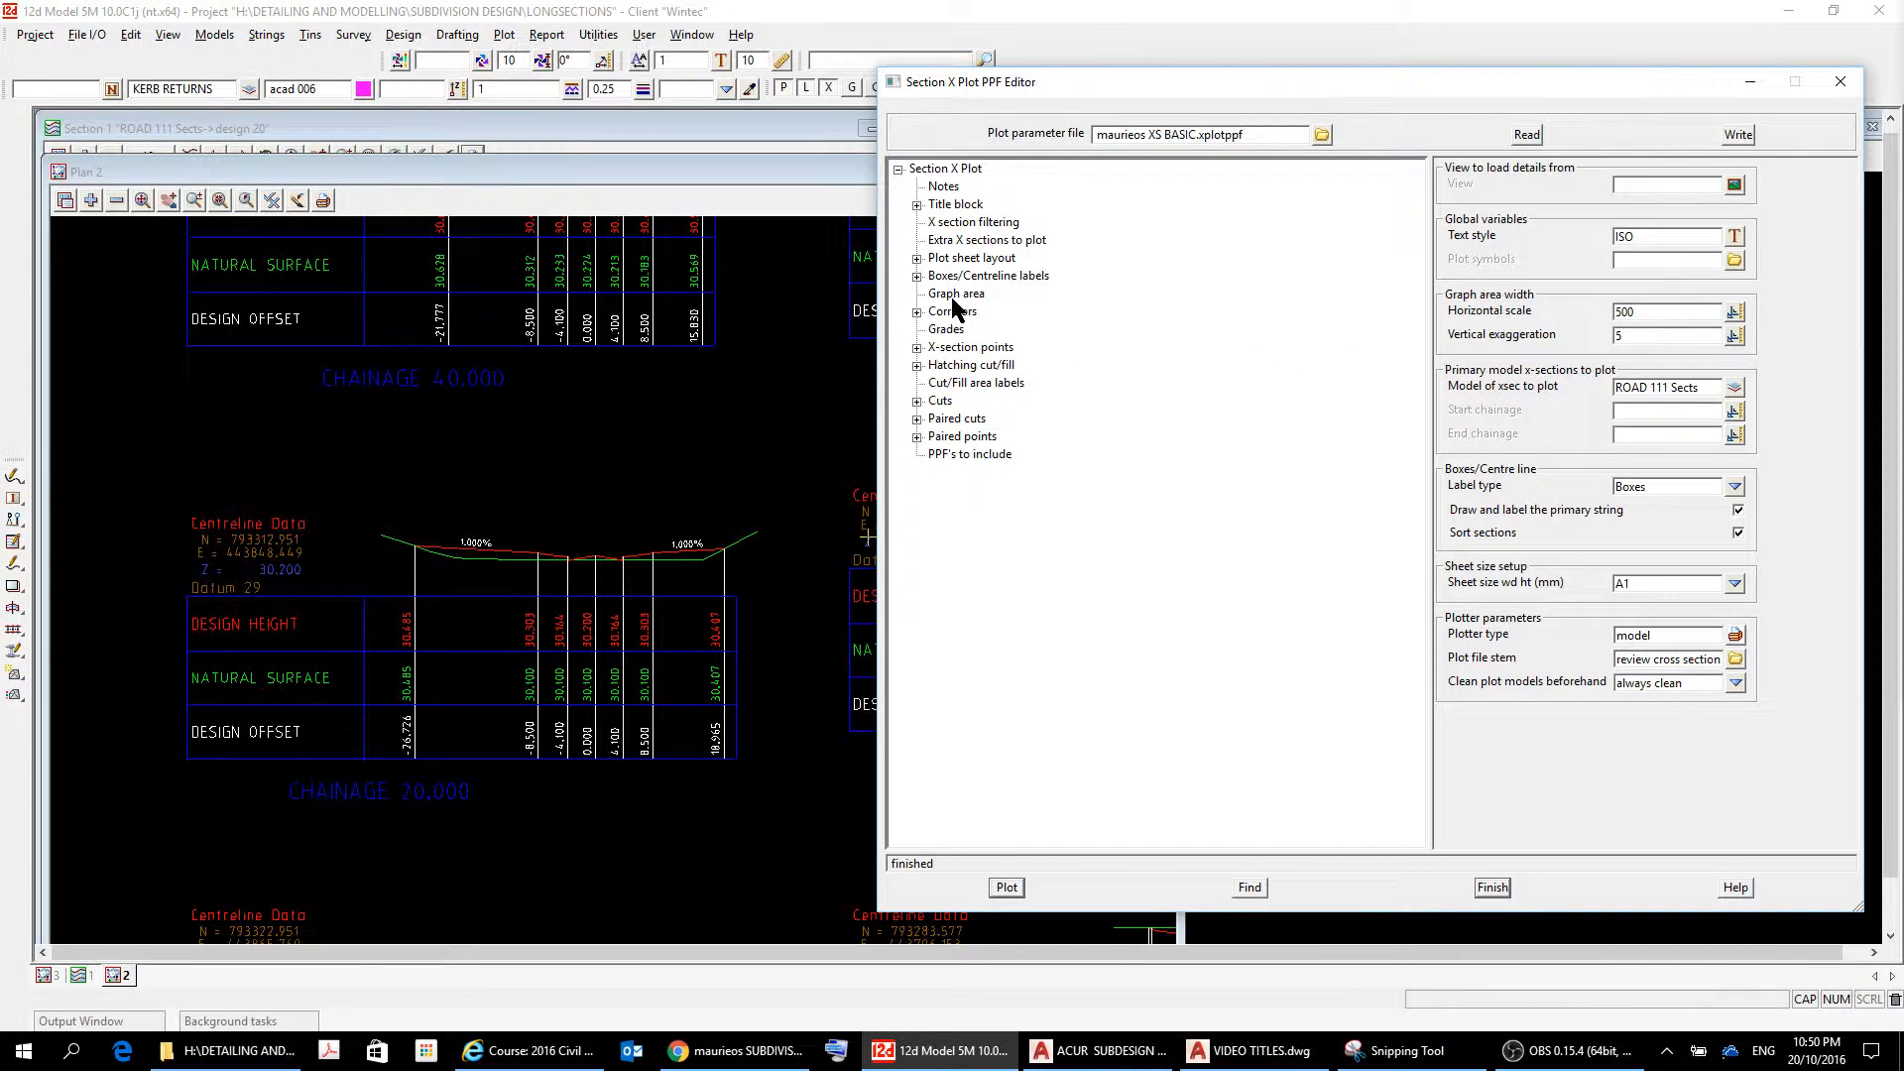
# Edit the spacing of the "E =" pre text in the common X coordinate at 0 offset label parameters, replotting to test it.
pyautogui.click(917, 276)
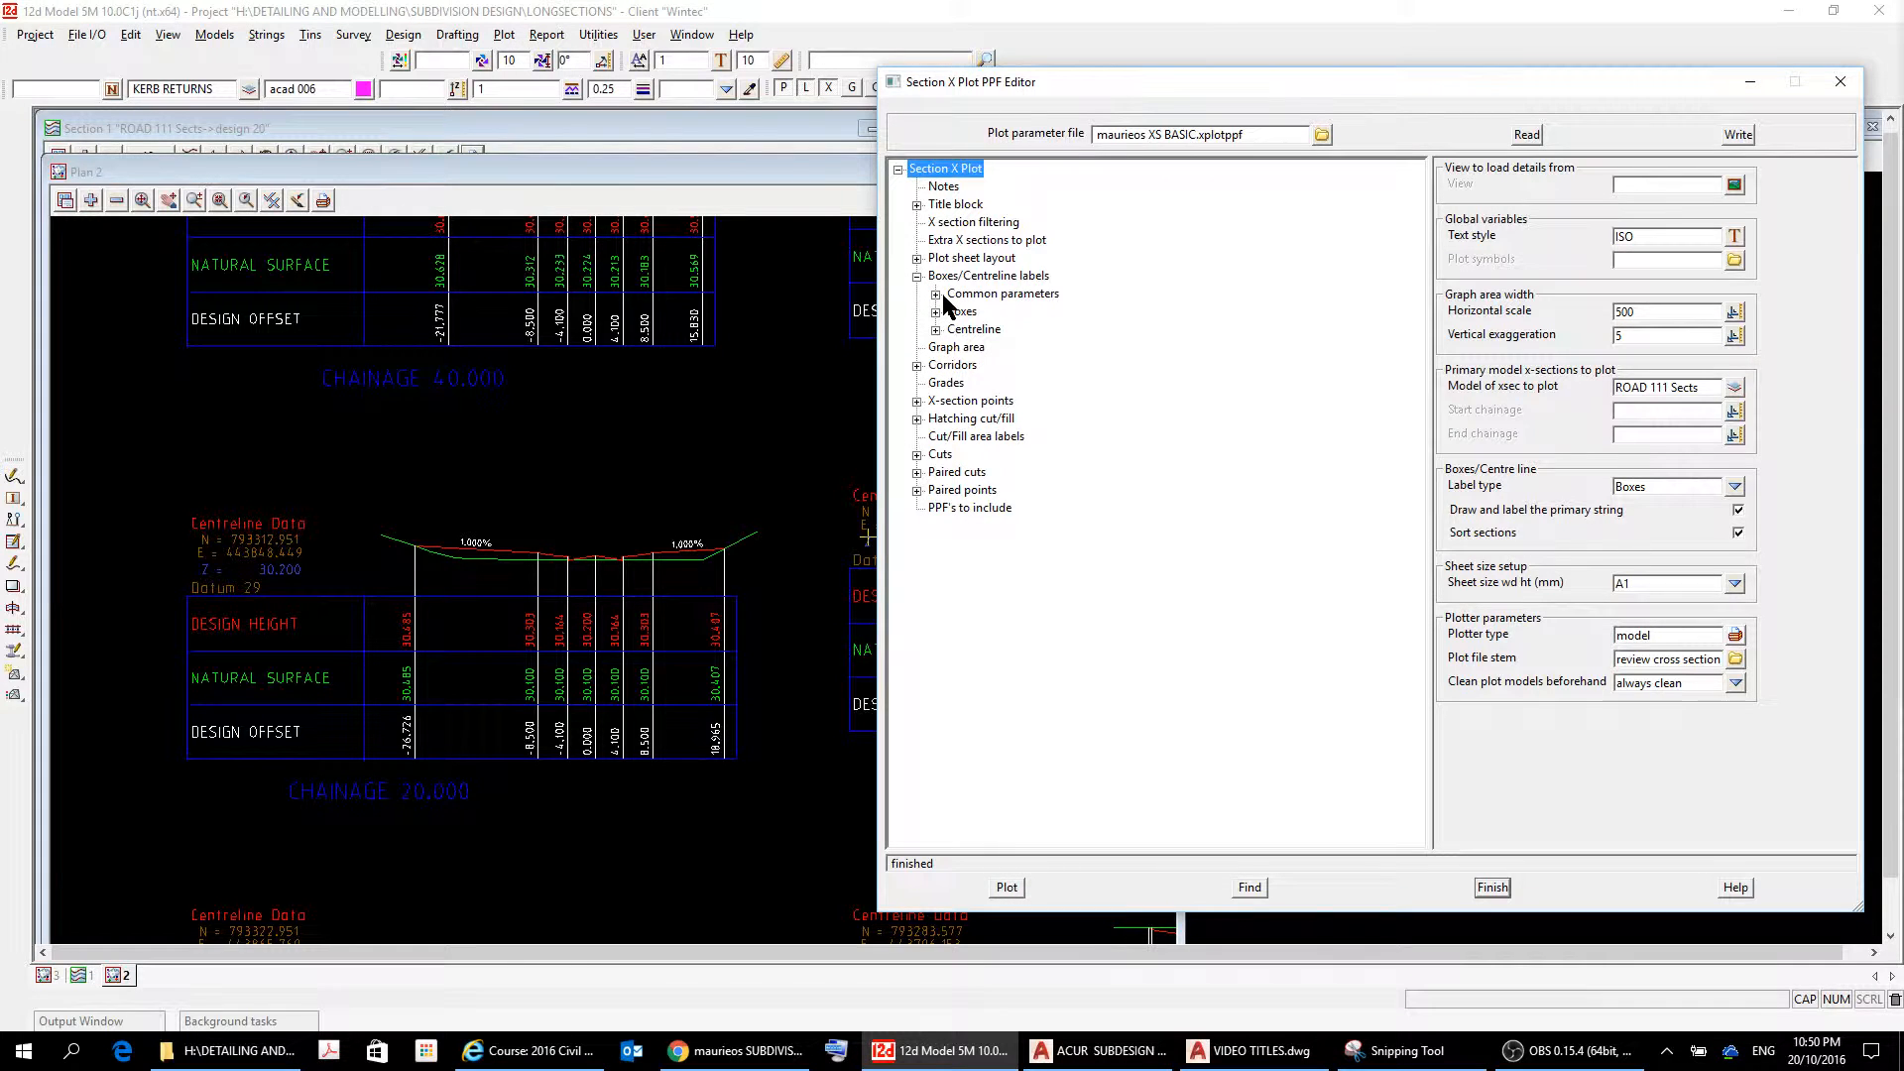
pyautogui.click(935, 295)
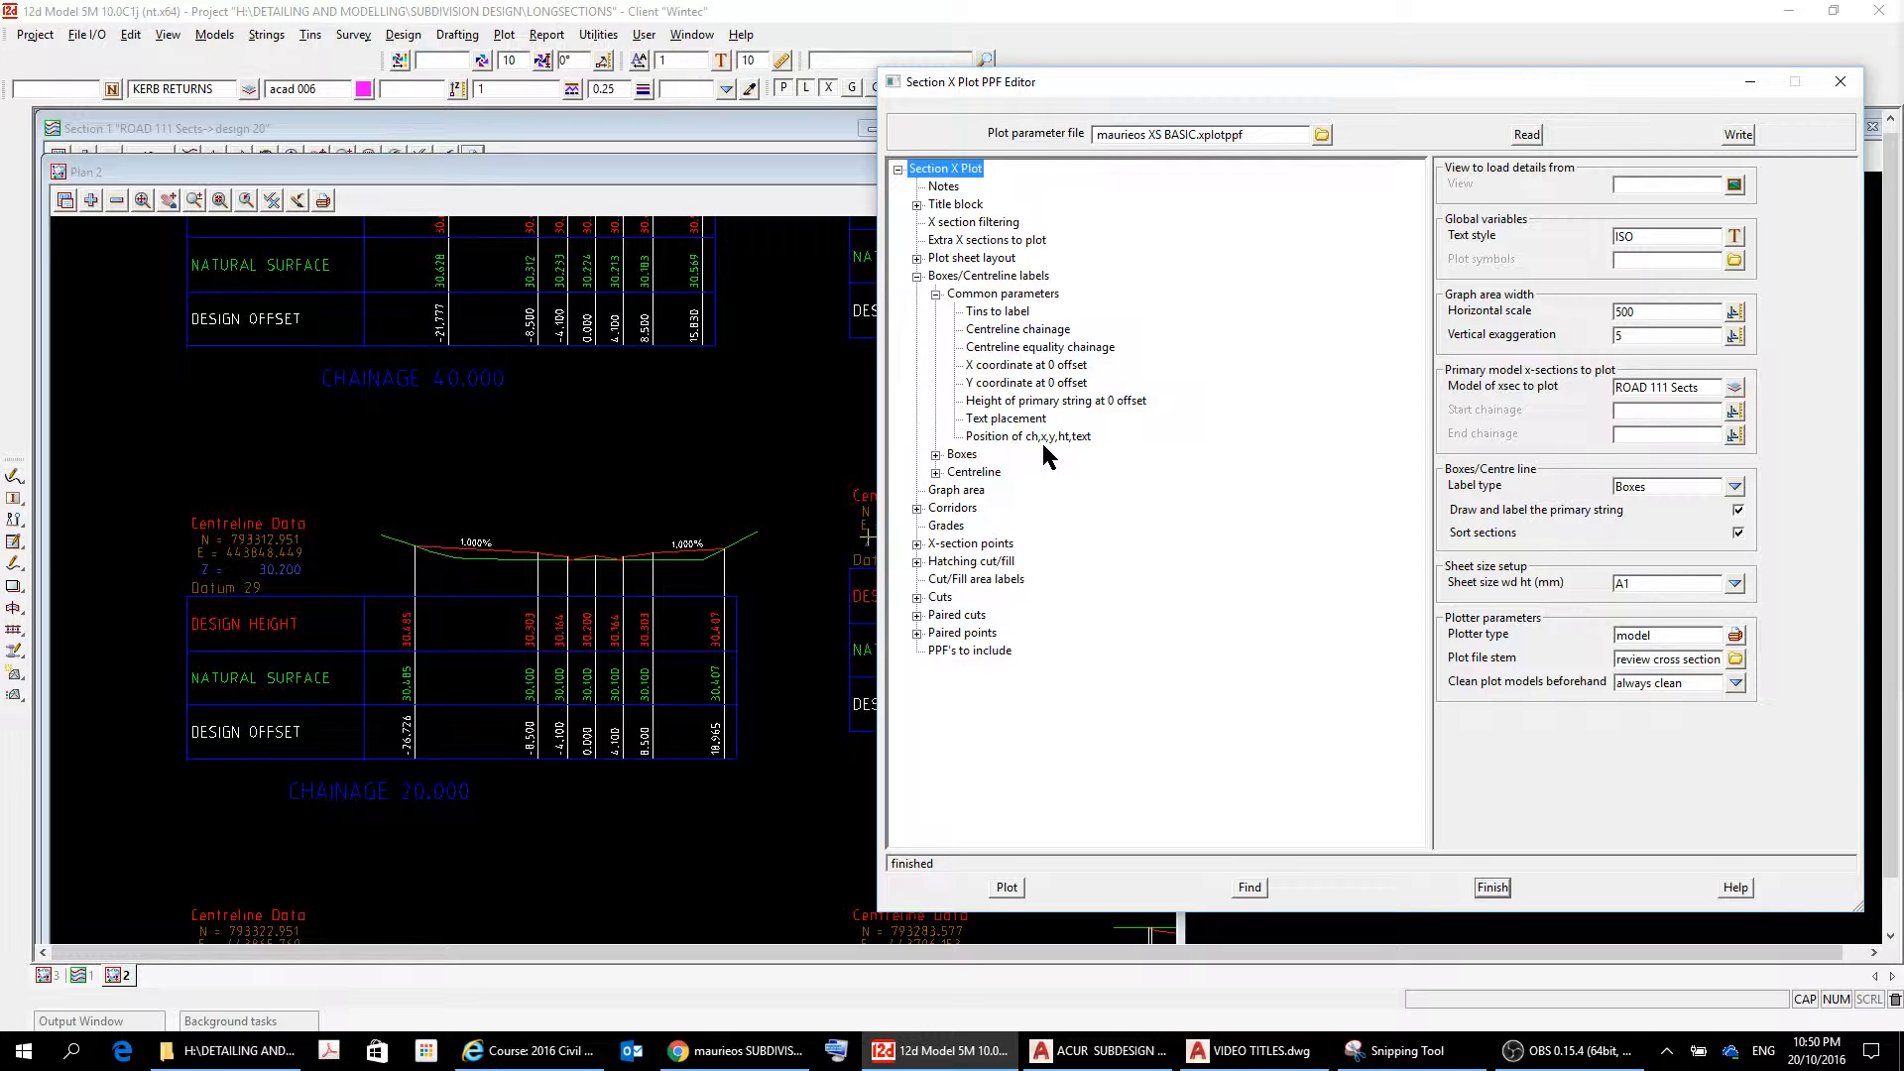
pyautogui.click(1019, 365)
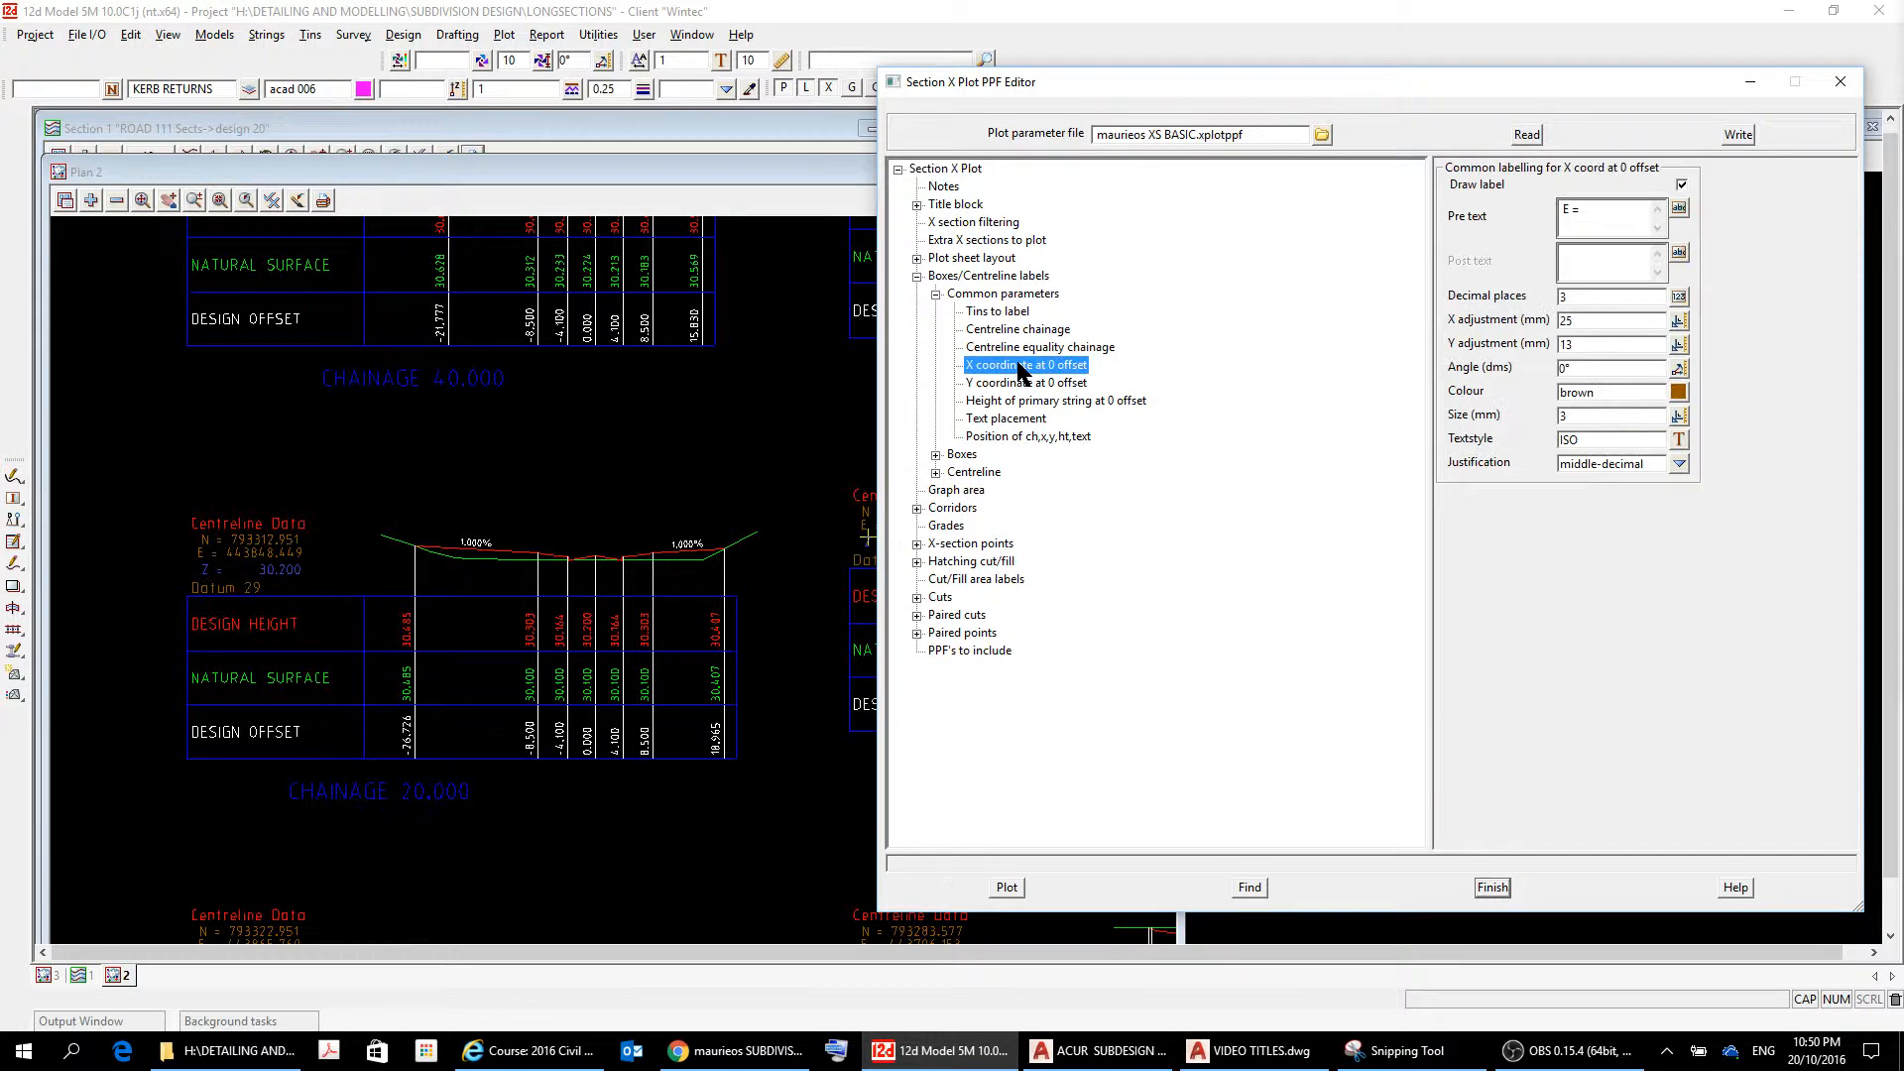
pyautogui.click(1579, 226)
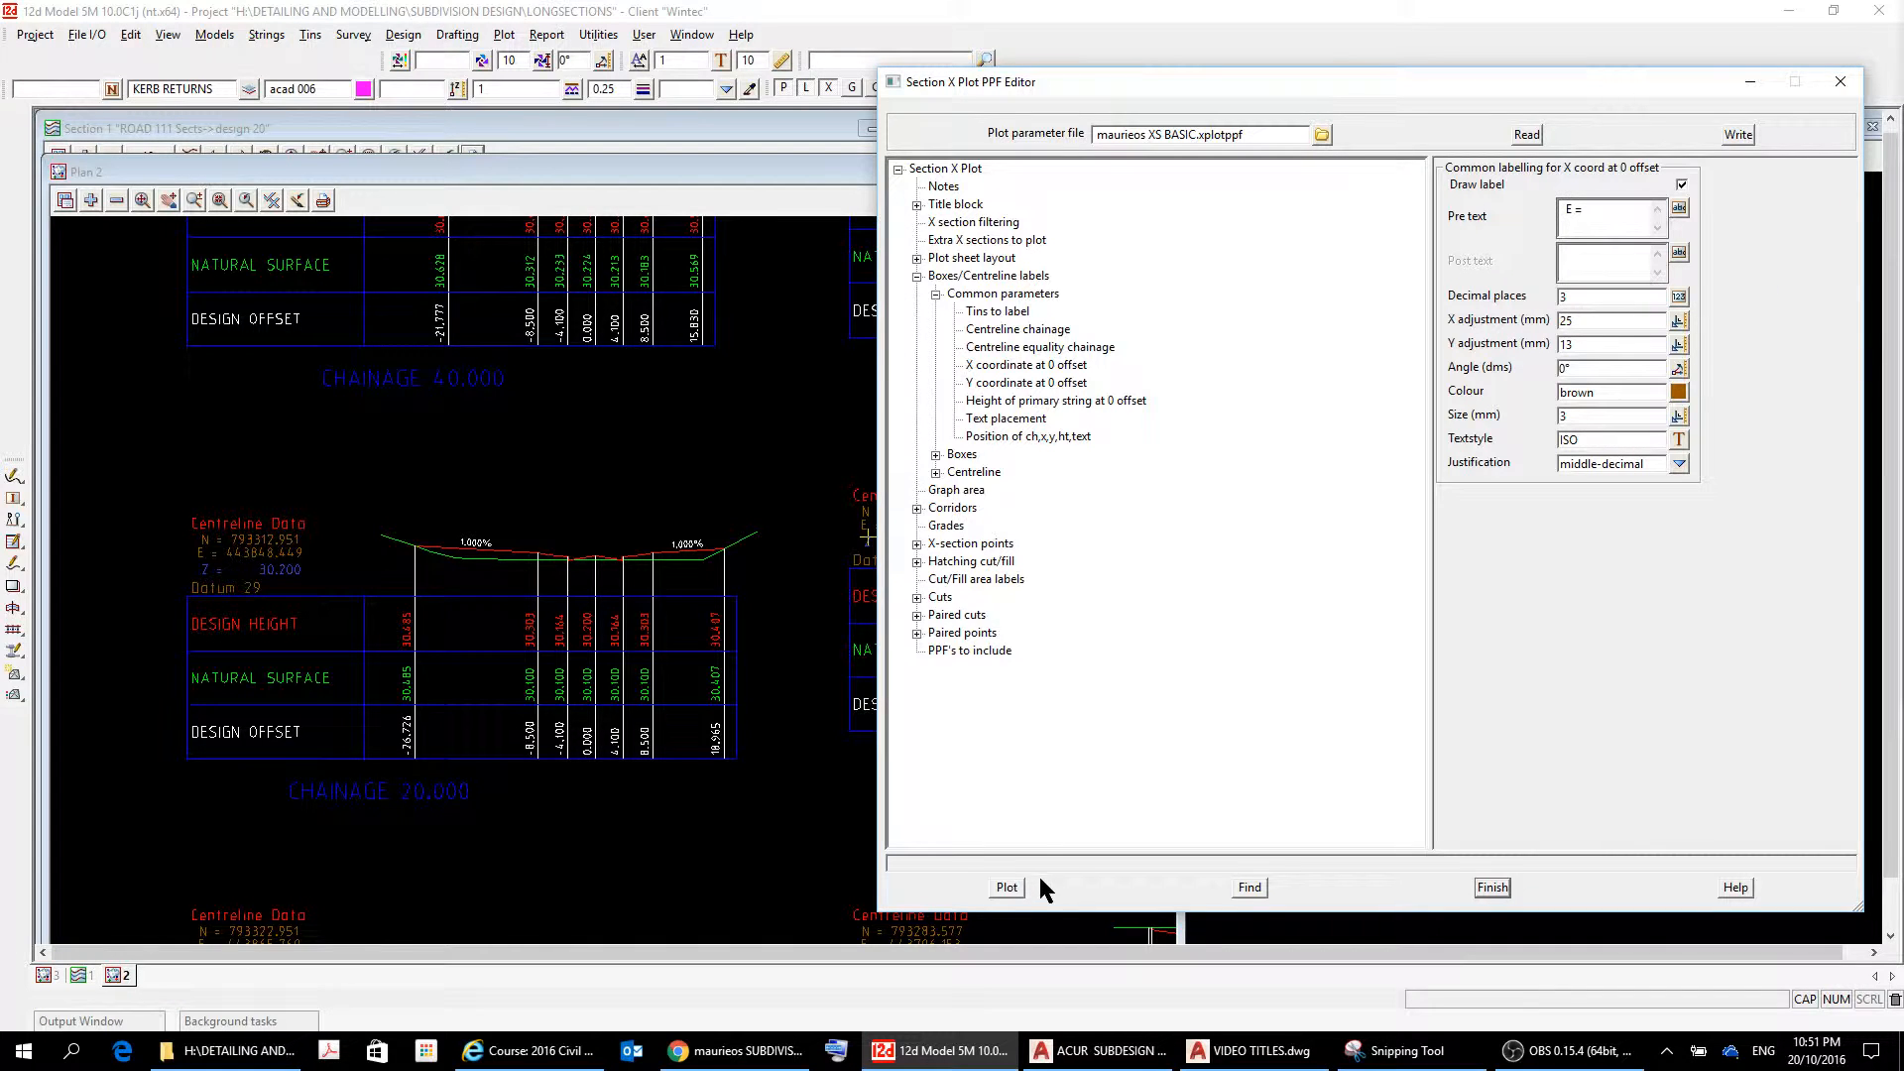
pyautogui.click(1006, 888)
pyautogui.click(1566, 213)
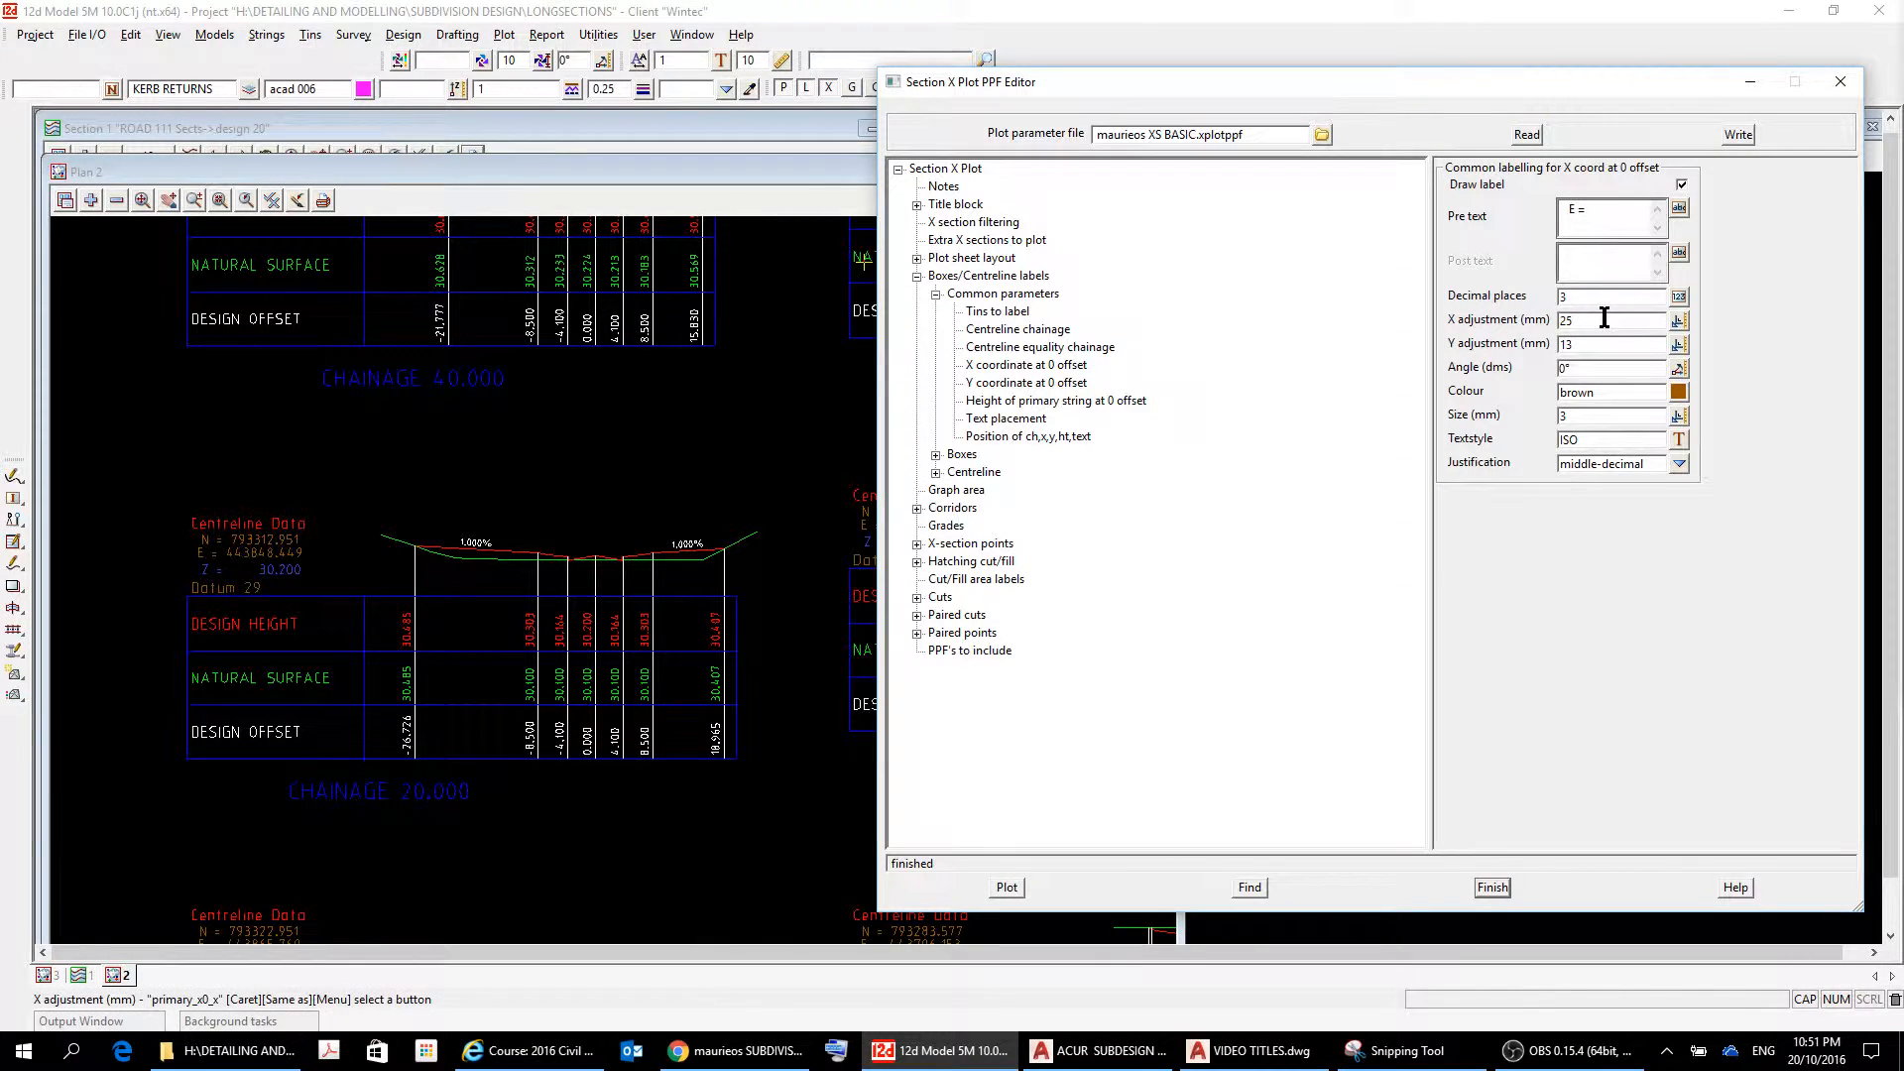
pyautogui.click(1007, 888)
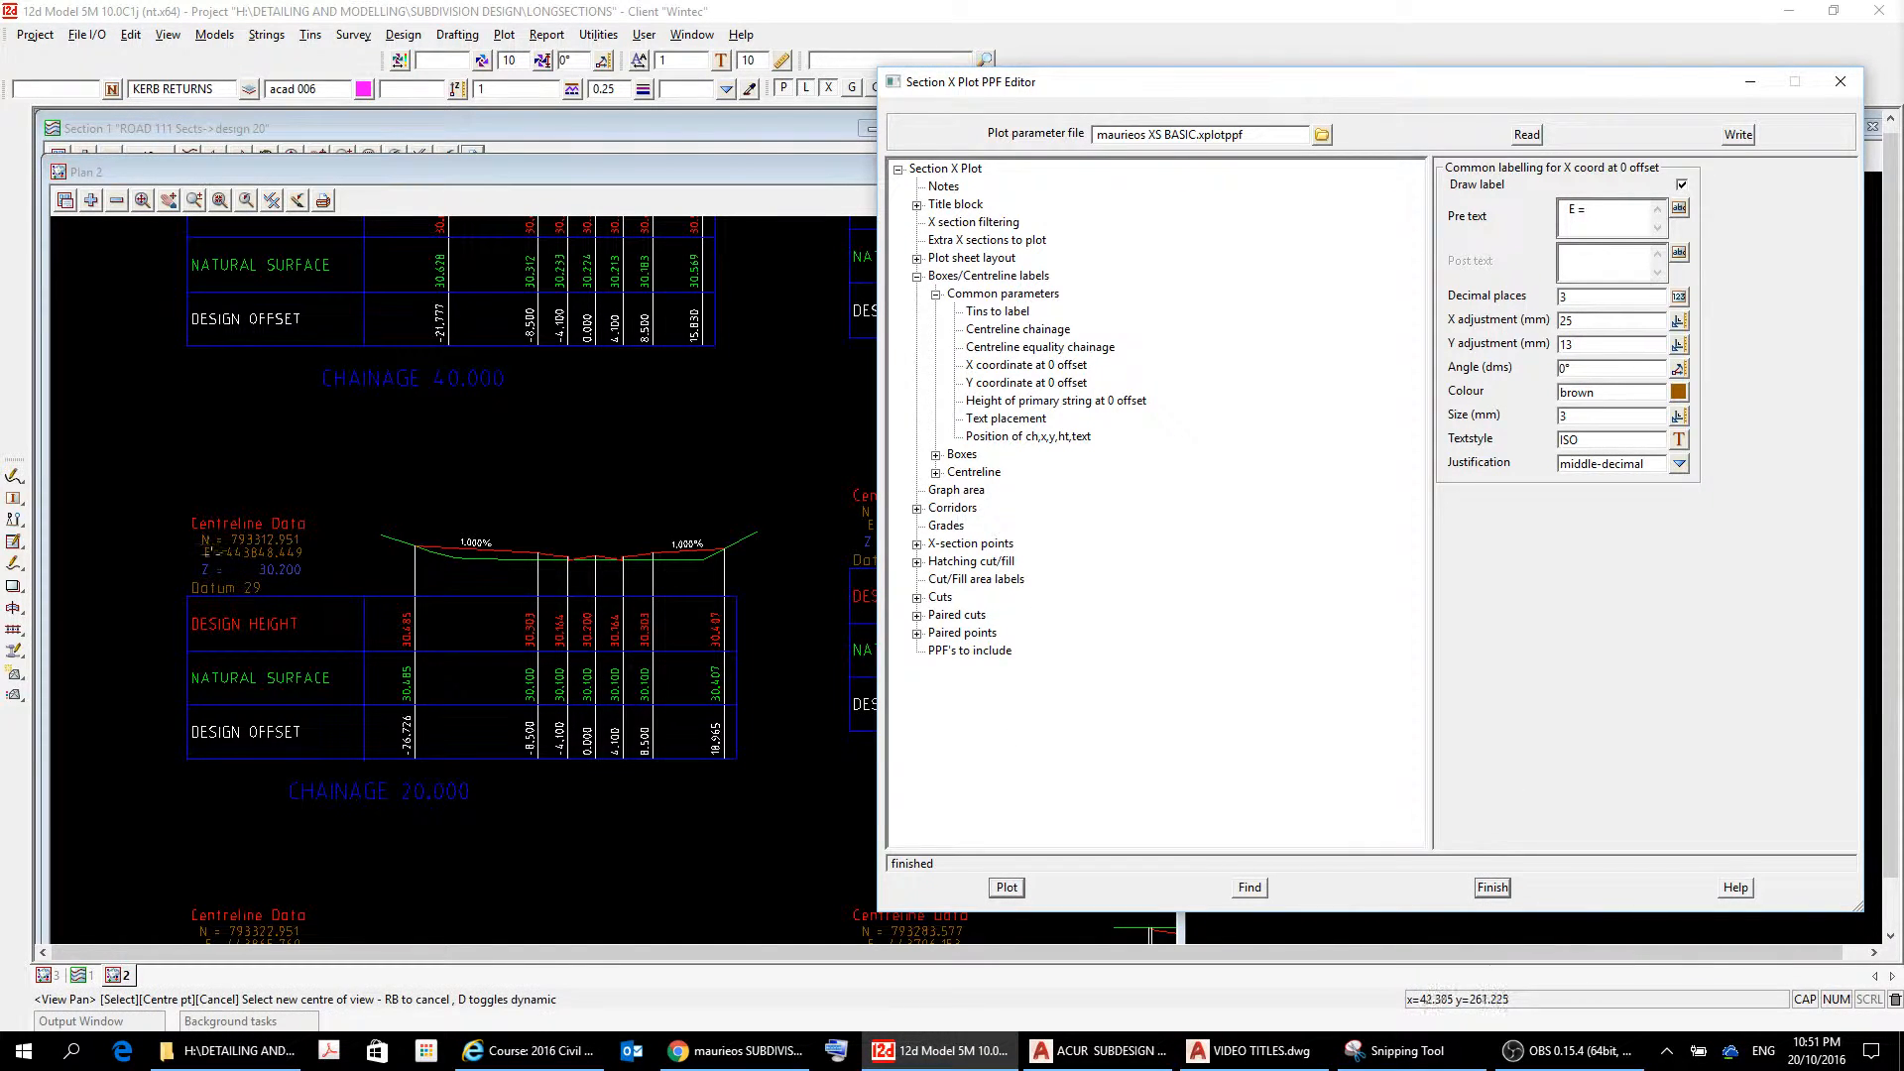
# Examine the centreline data labels in Plan 2 at chainages 20, 40 and 0, checking the easting text's spacing and alignment.
pyautogui.scroll(5, 243, 561)
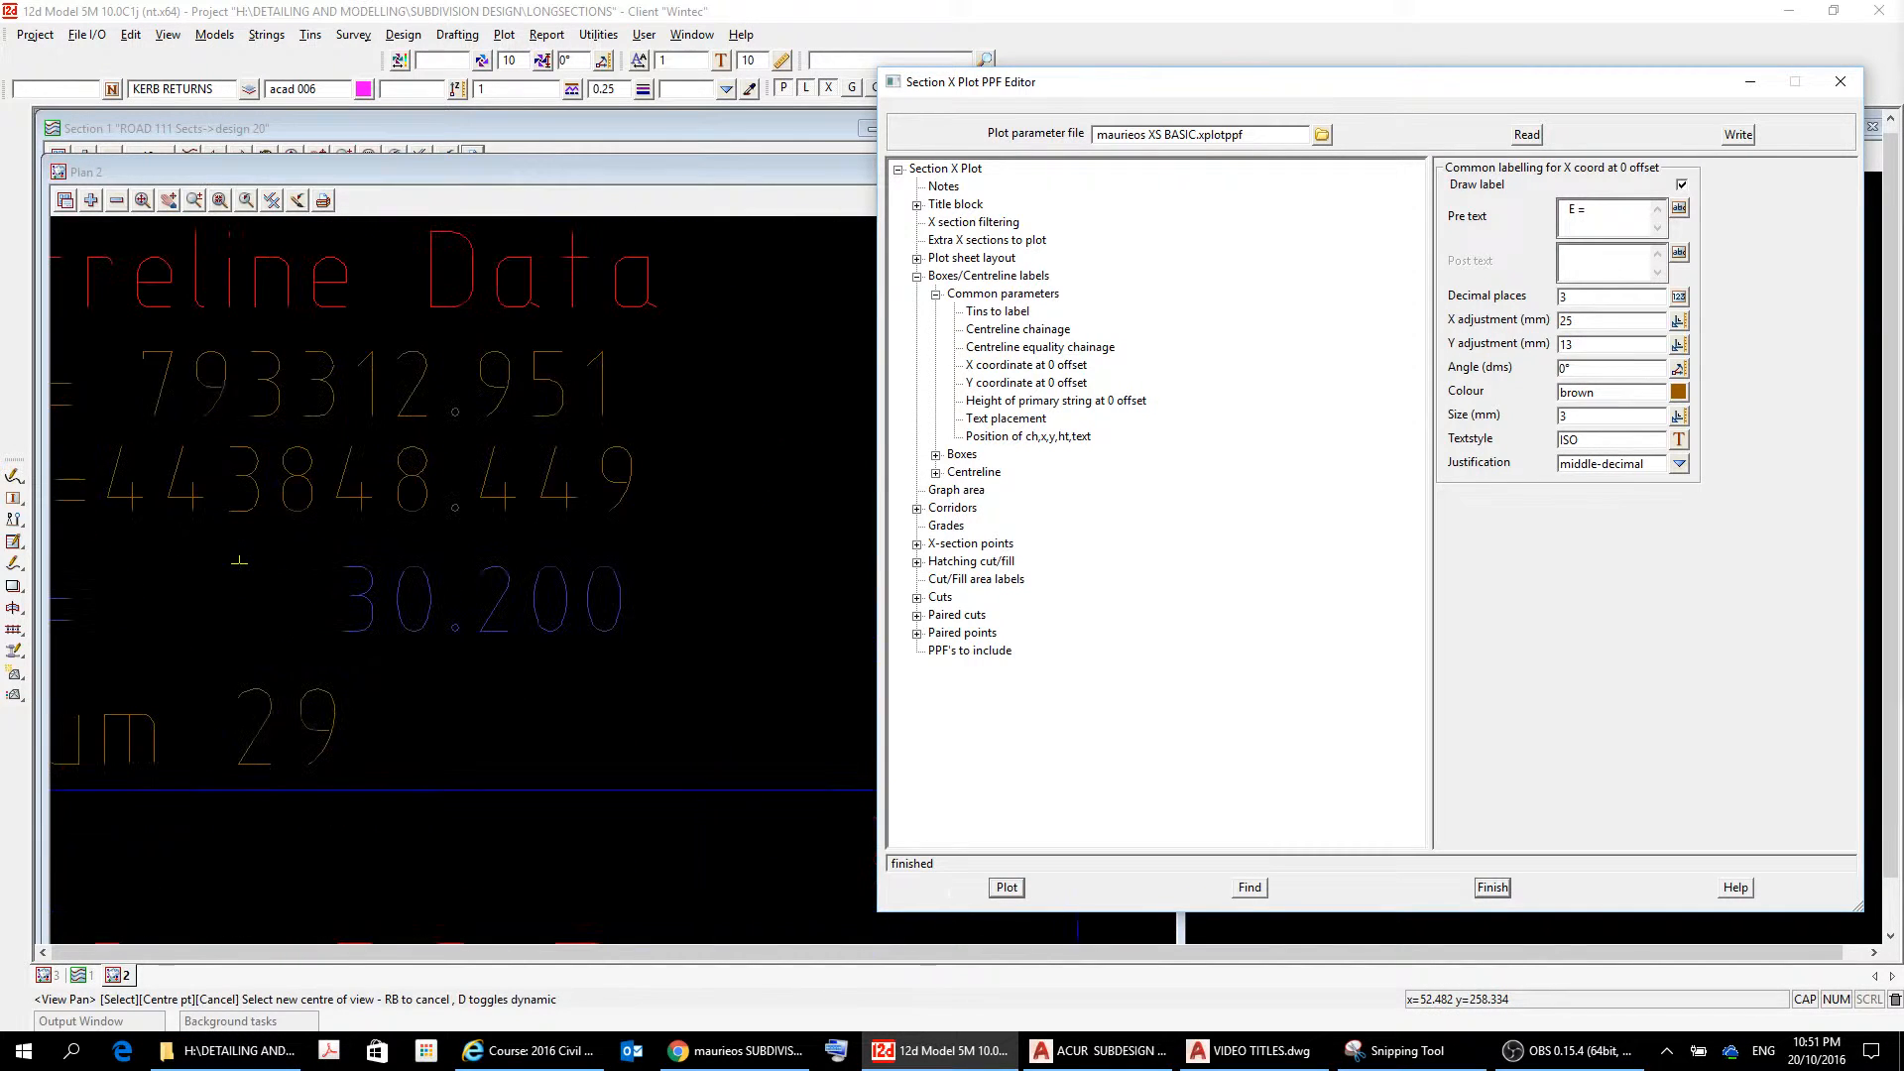
pyautogui.scroll(-5, 239, 561)
pyautogui.scroll(-5, 231, 487)
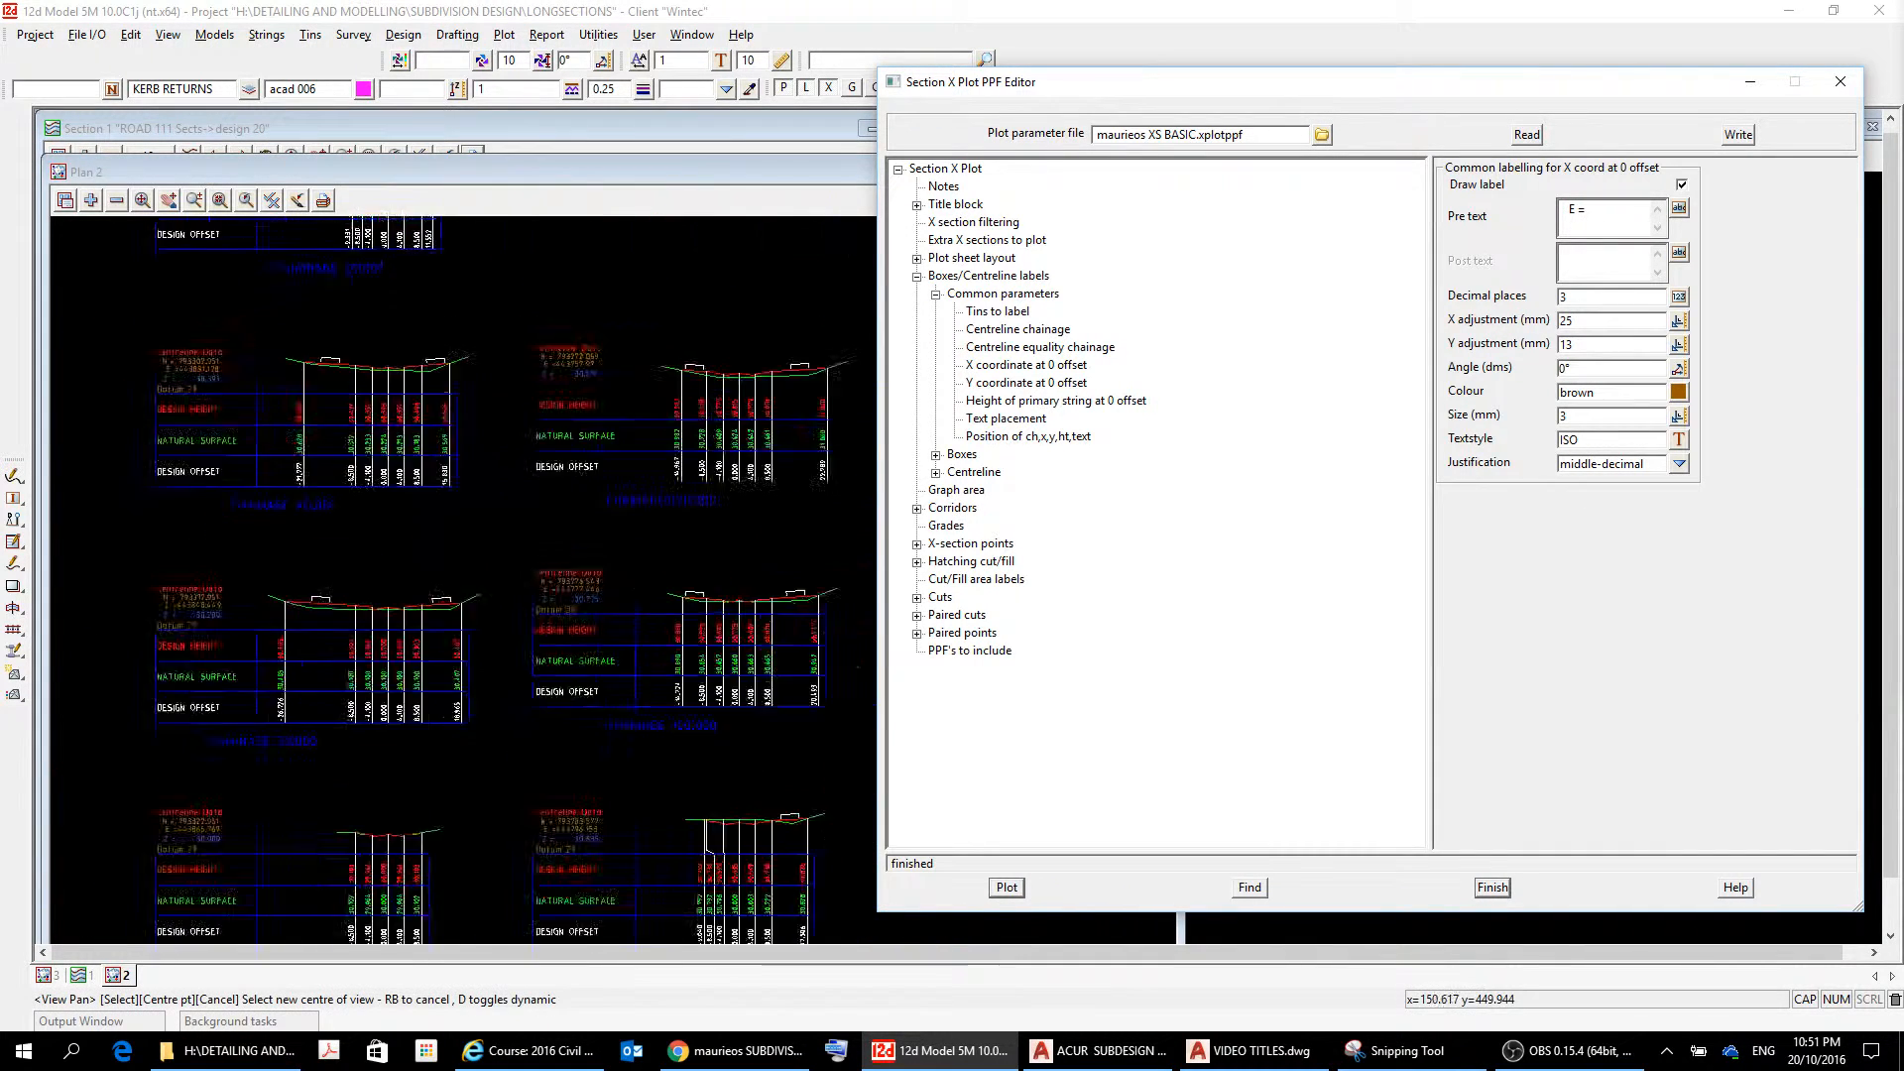
pyautogui.scroll(5, 205, 470)
pyautogui.scroll(-2, 223, 474)
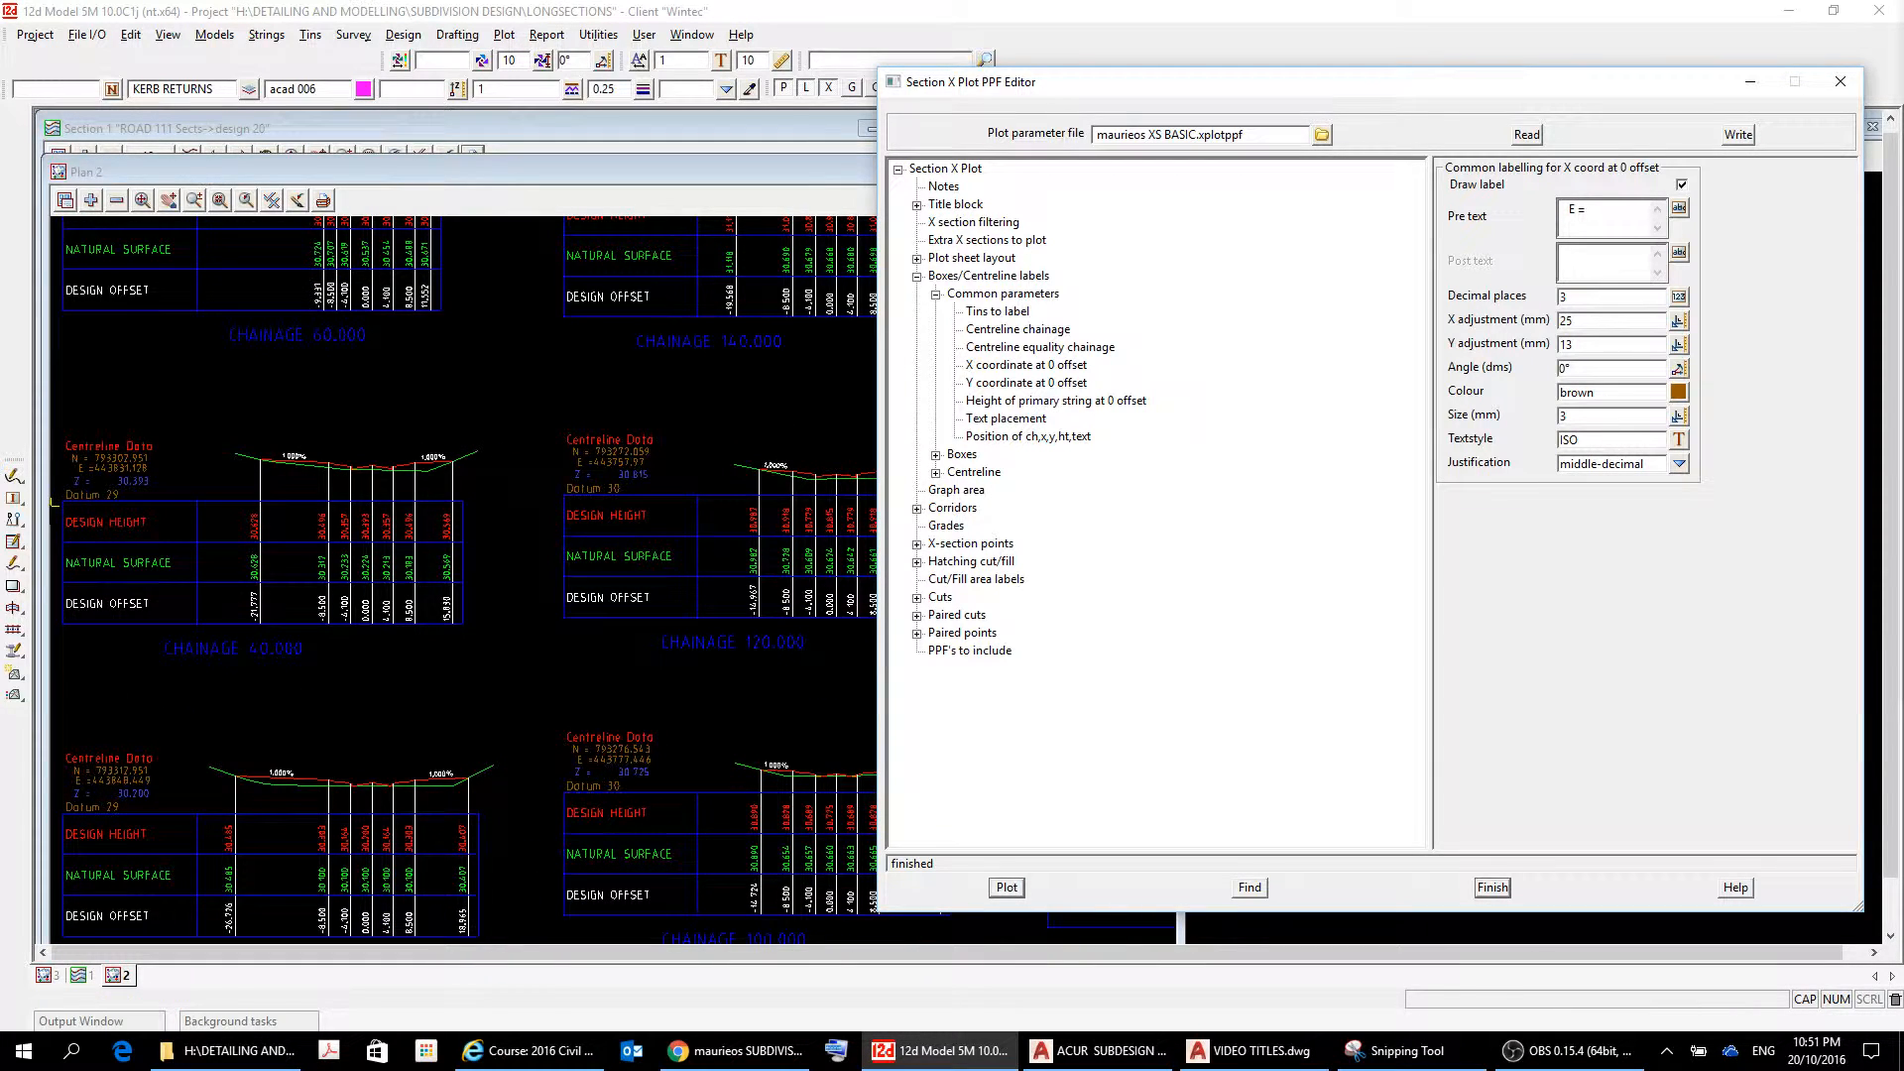
pyautogui.scroll(-3, 209, 714)
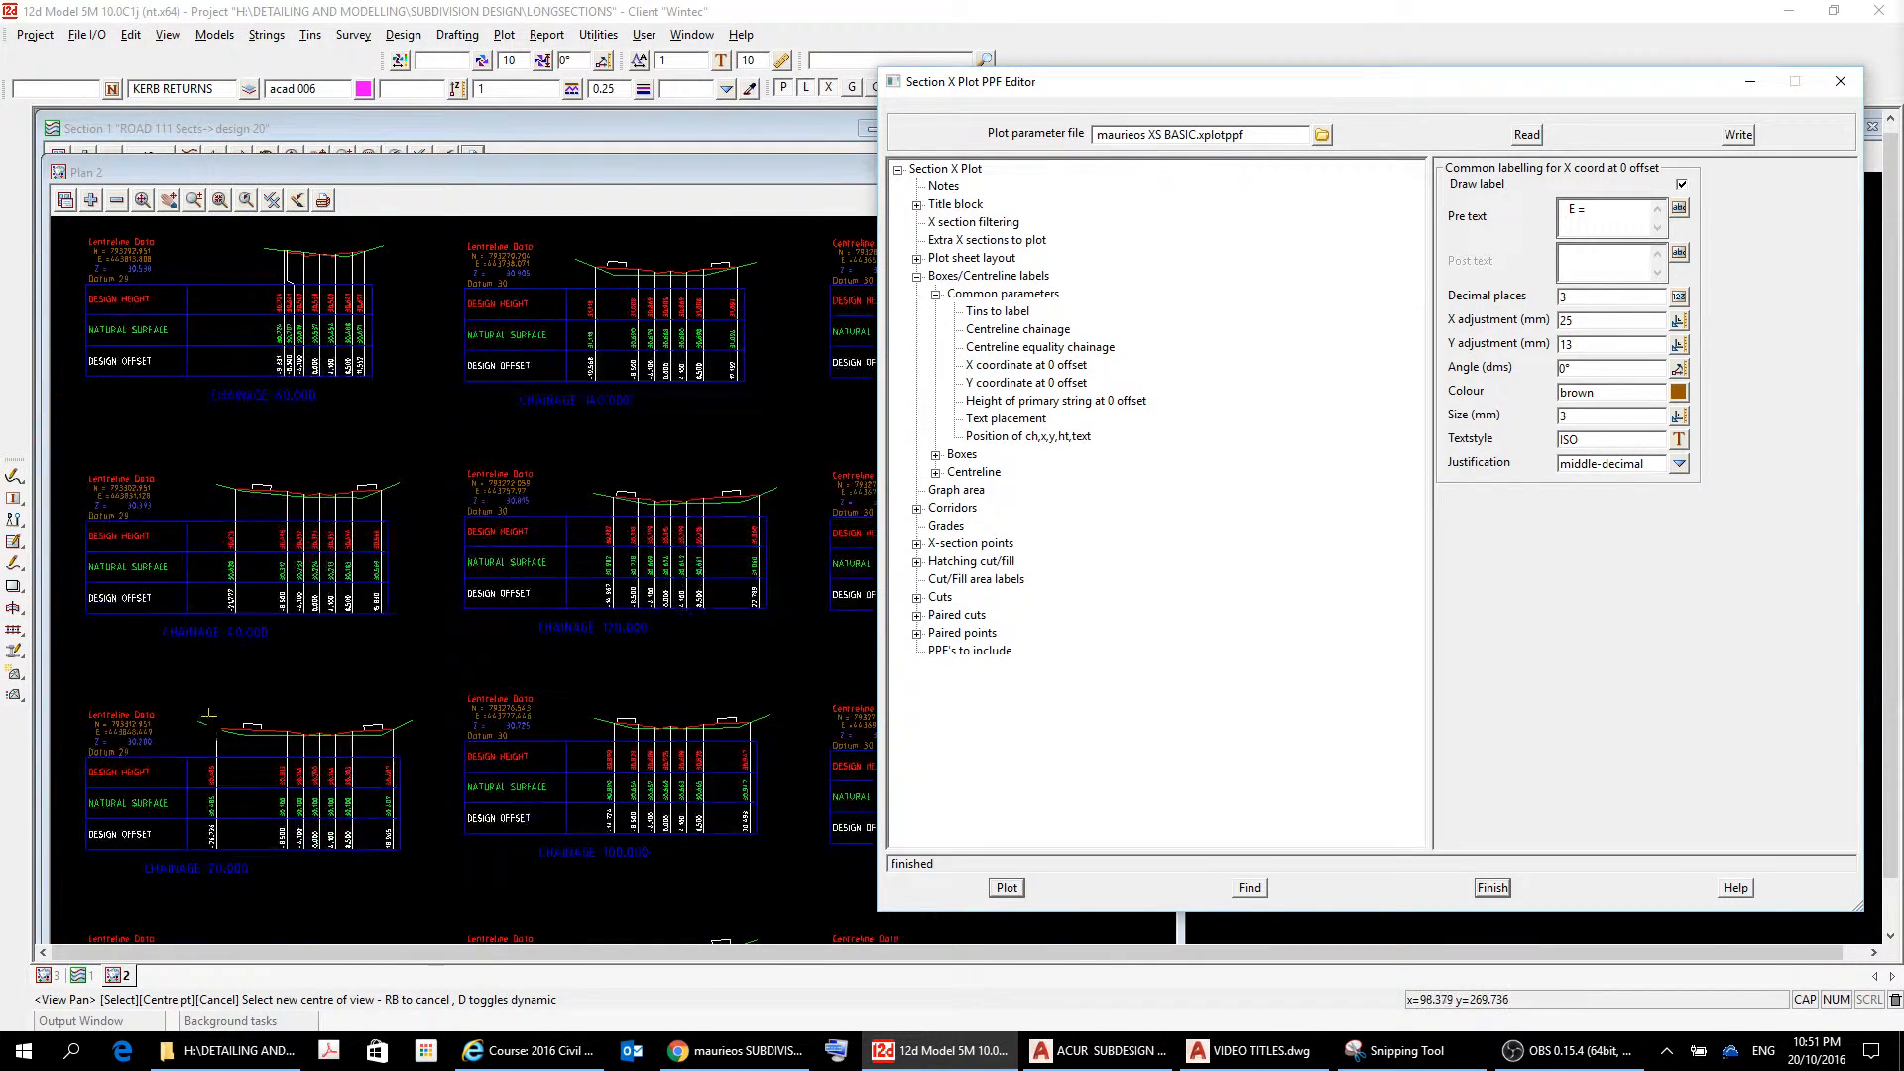
pyautogui.scroll(3, 89, 749)
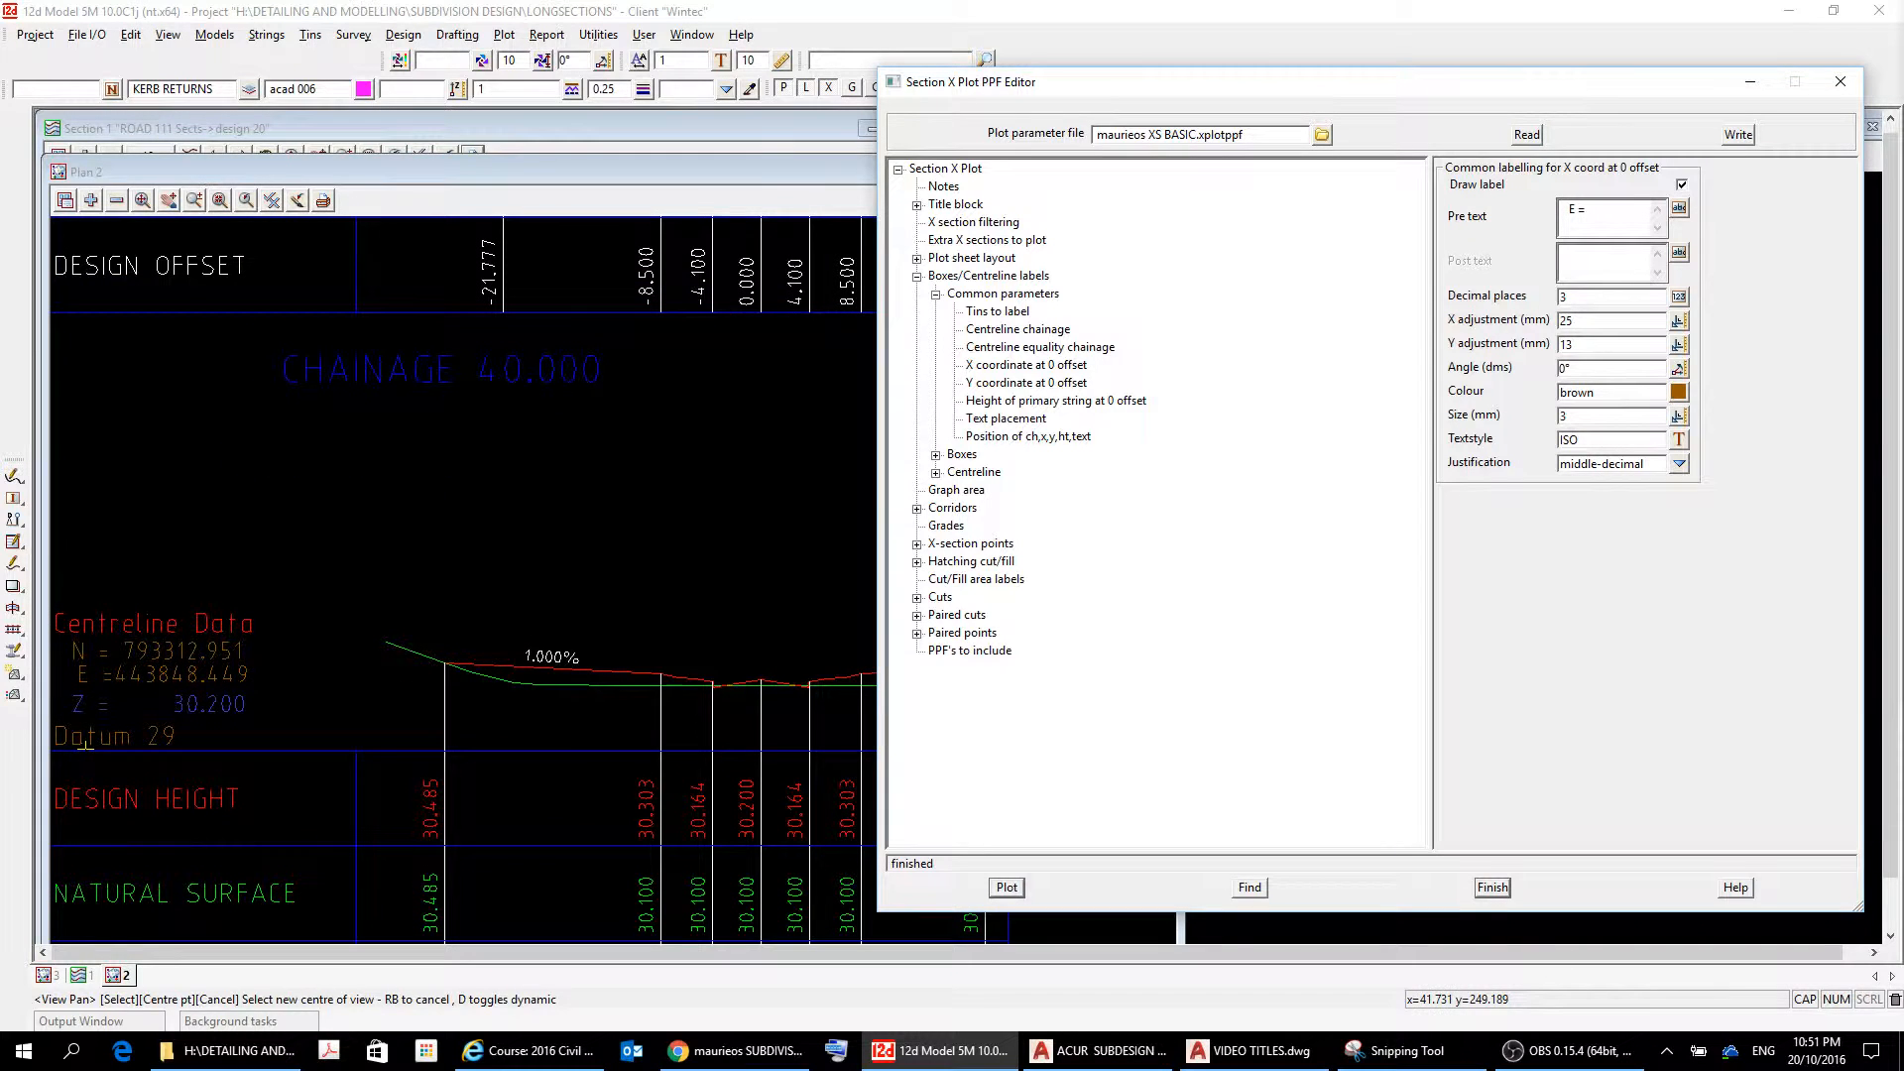
pyautogui.scroll(-4, 134, 402)
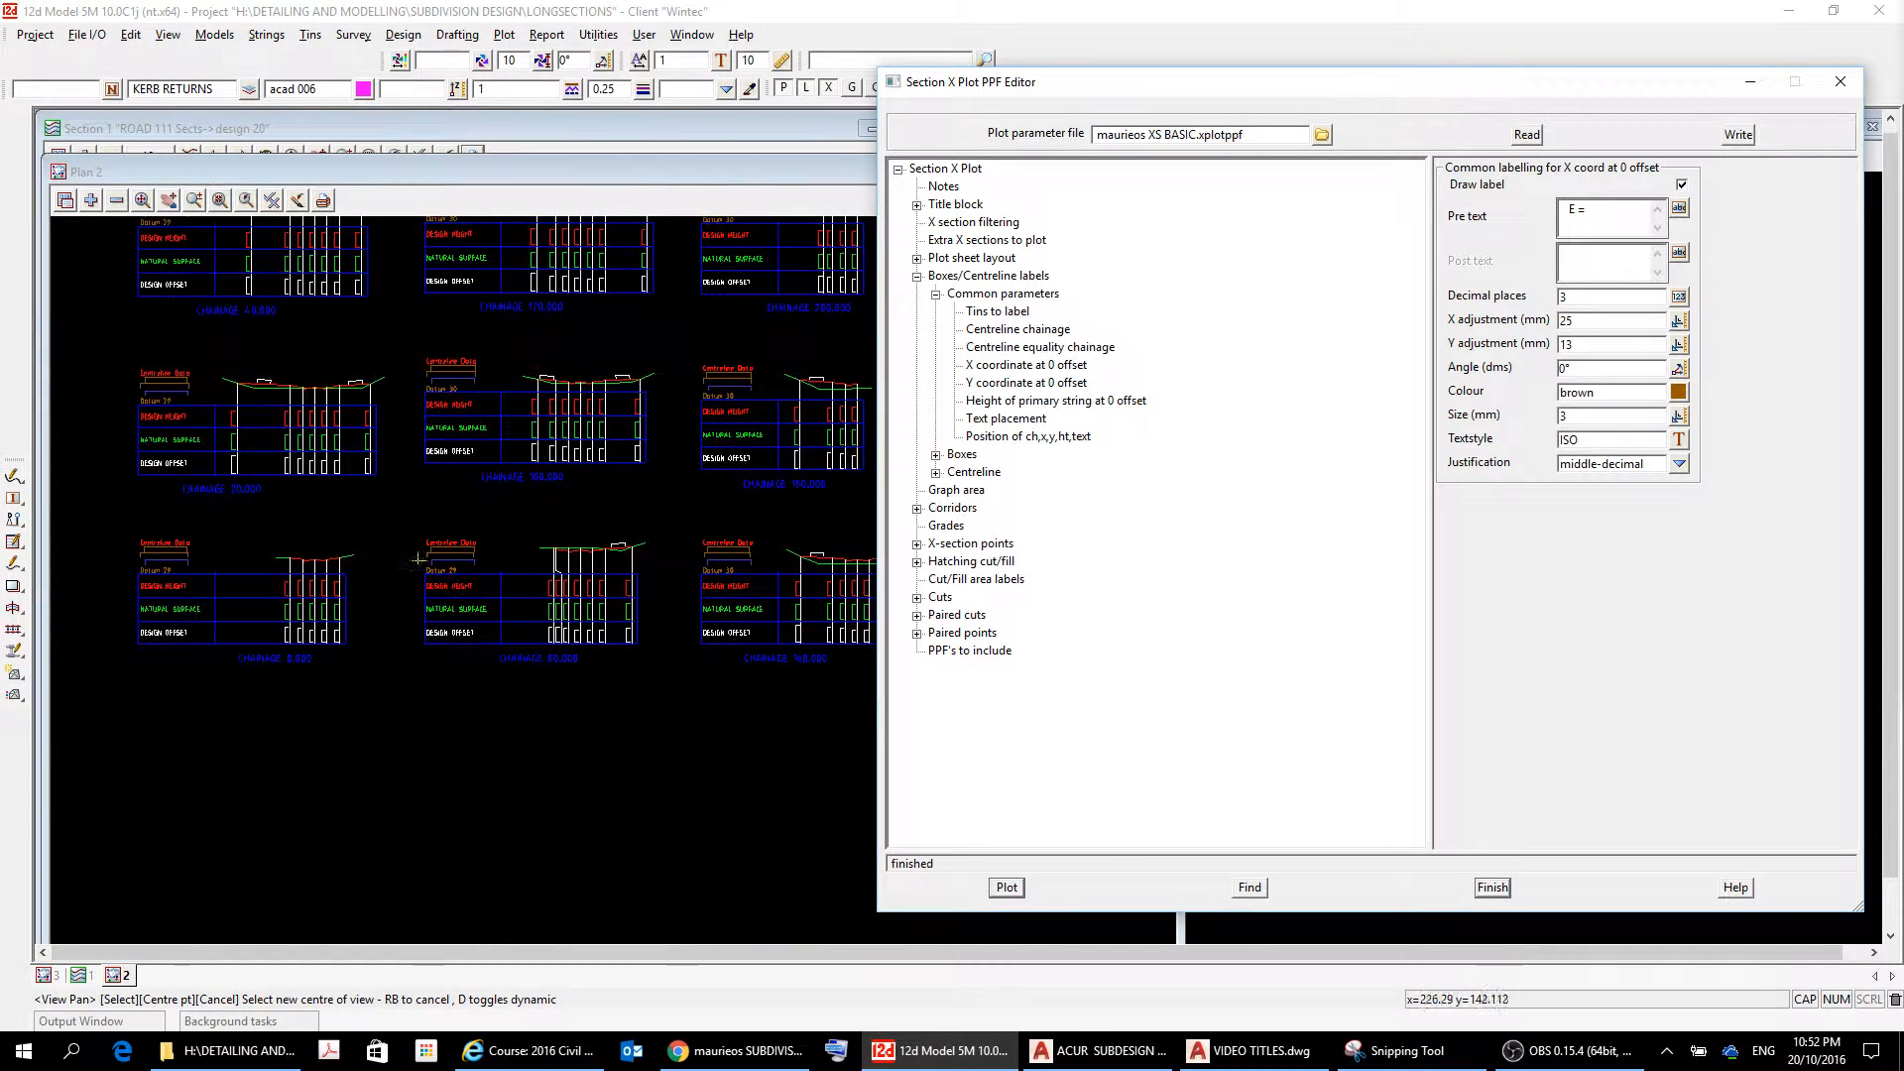
pyautogui.scroll(3, 174, 595)
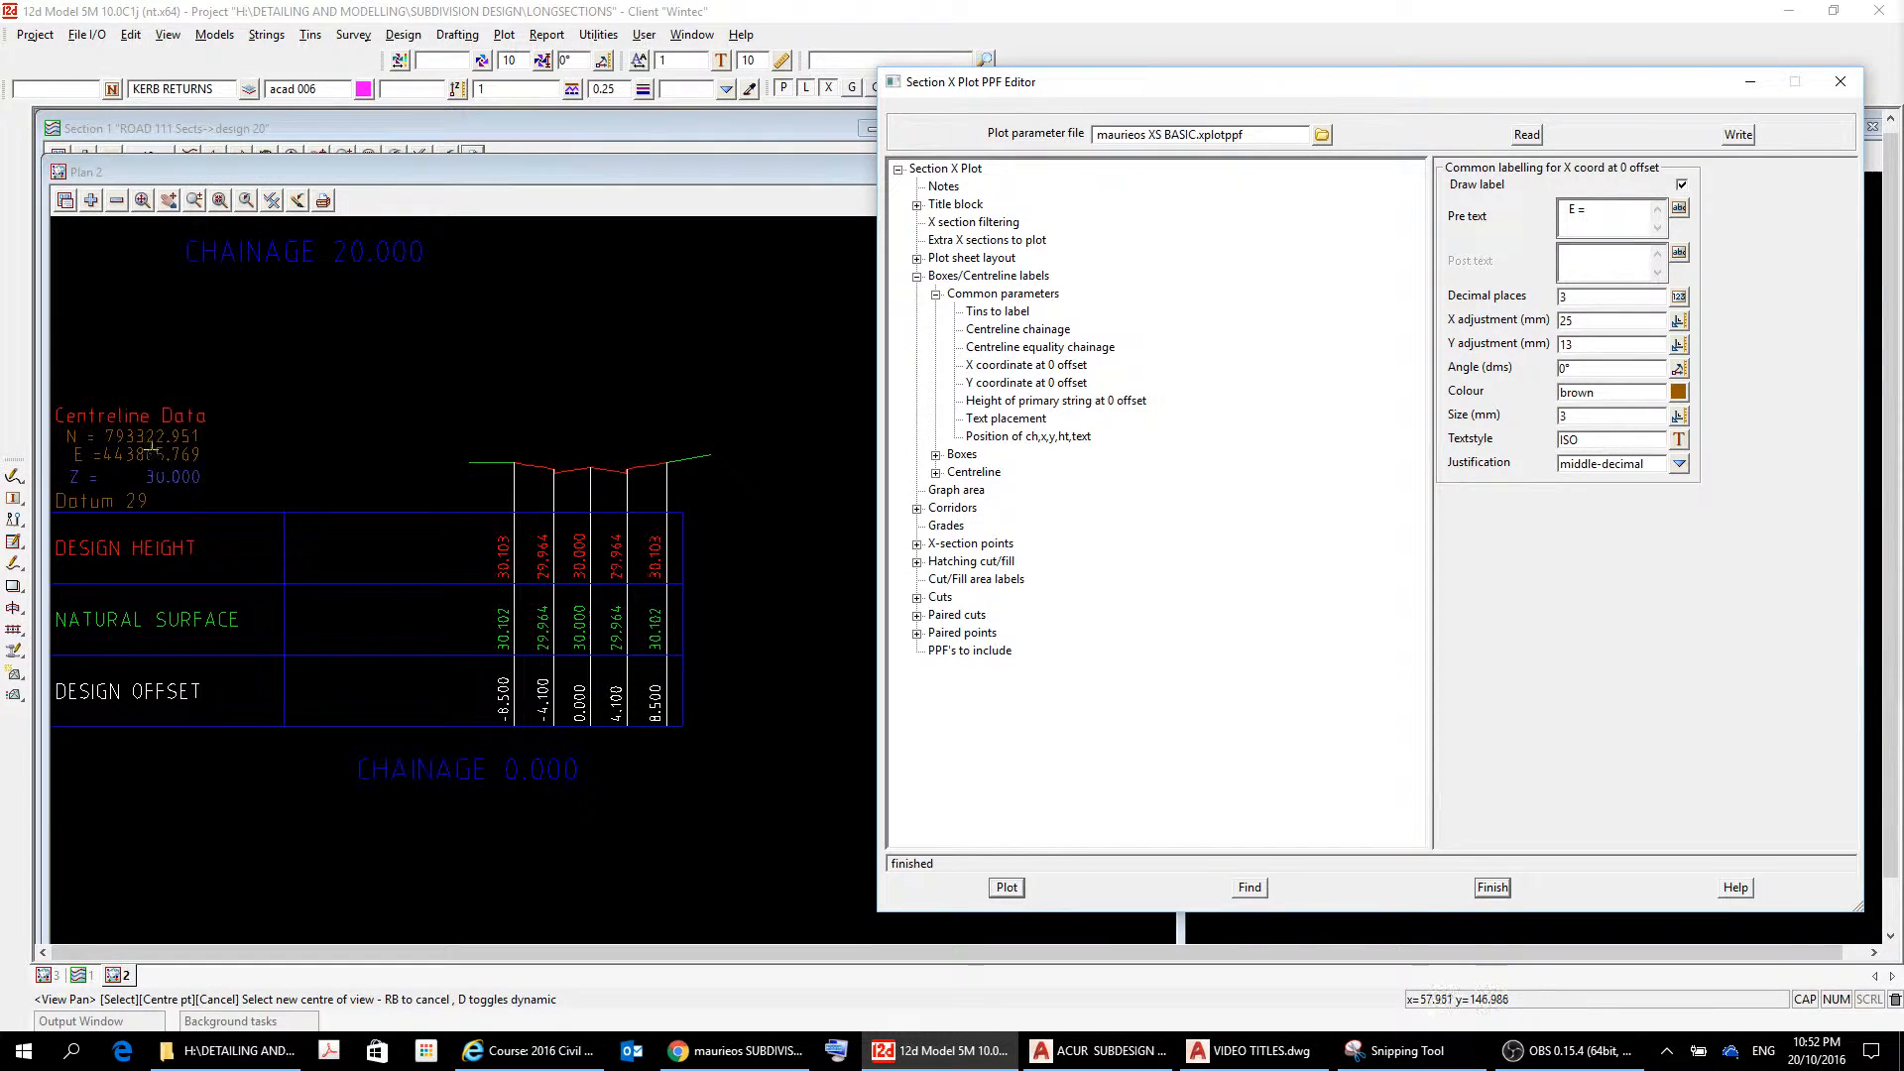
pyautogui.scroll(-1, 176, 457)
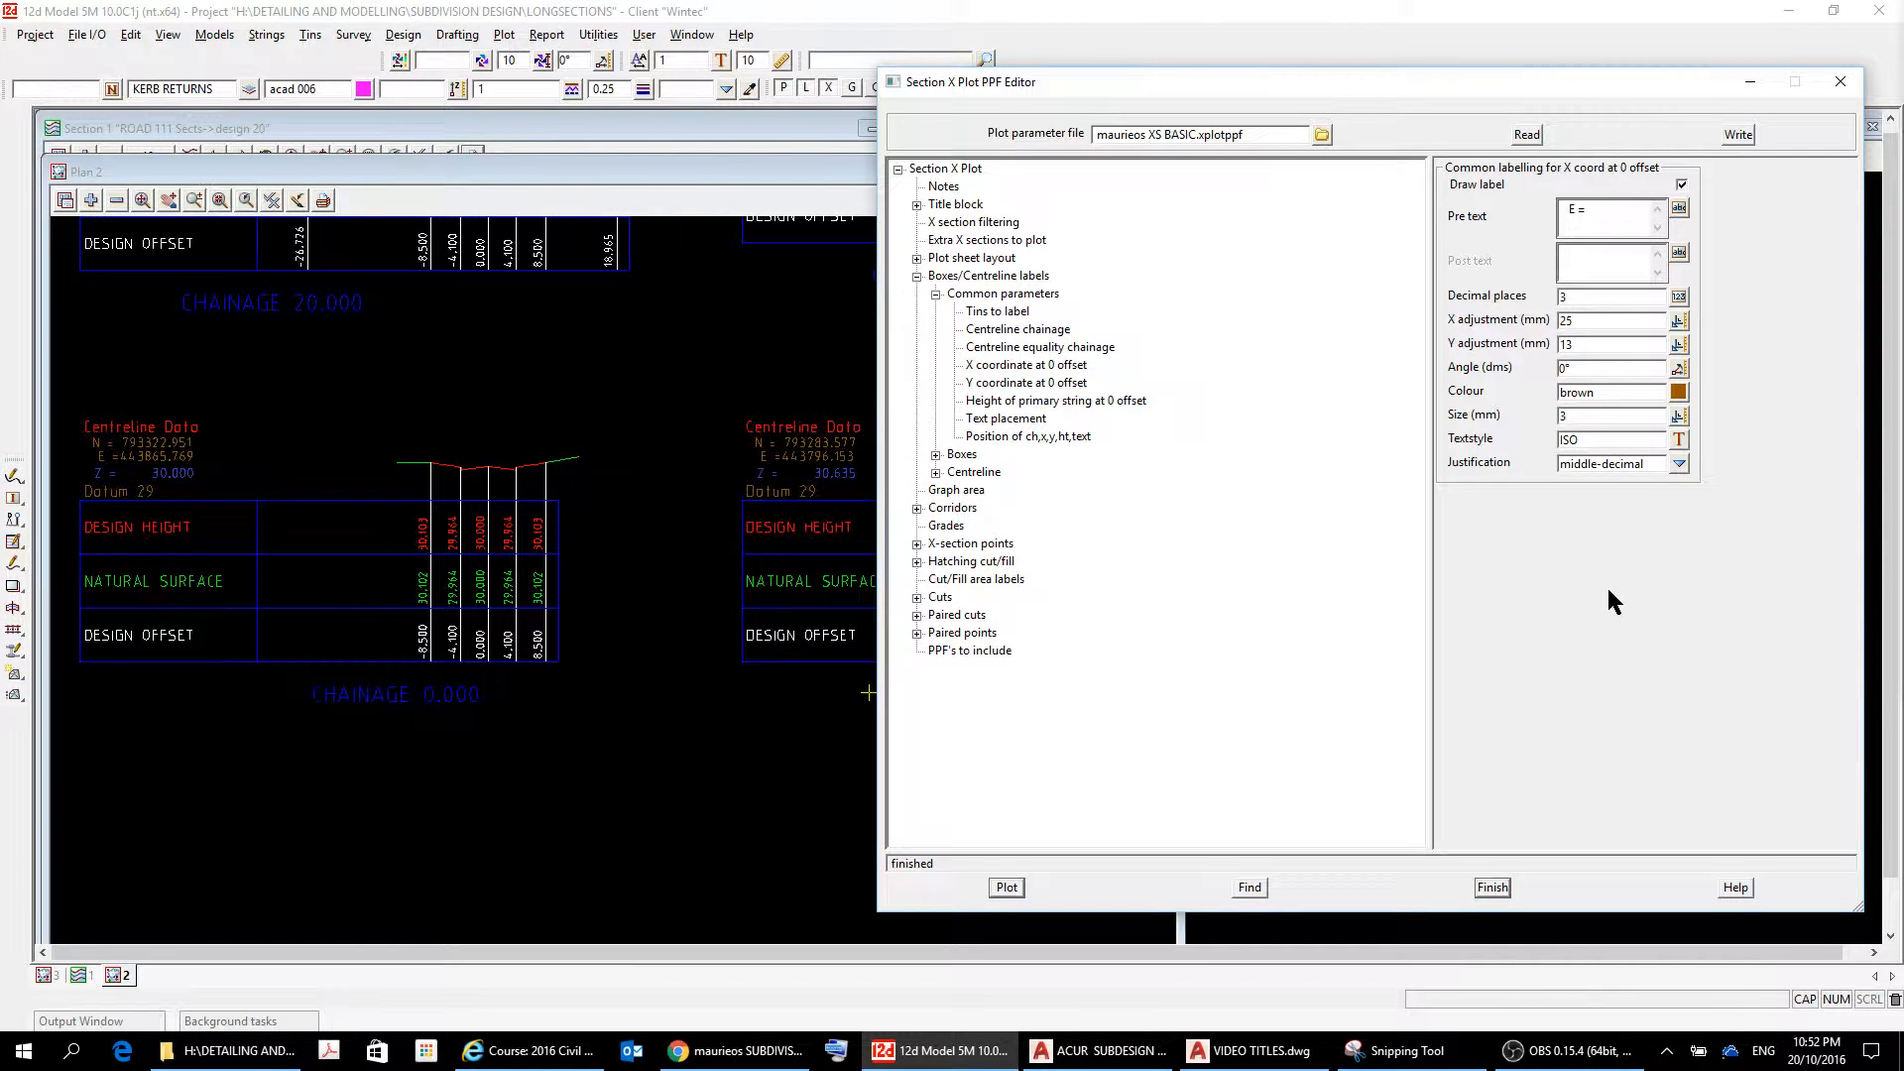
# Add a space after "E =" in the X coordinate label's pre text and replot the cross sections.
pyautogui.click(1600, 211)
pyautogui.click(1004, 889)
pyautogui.scroll(-3, 487, 267)
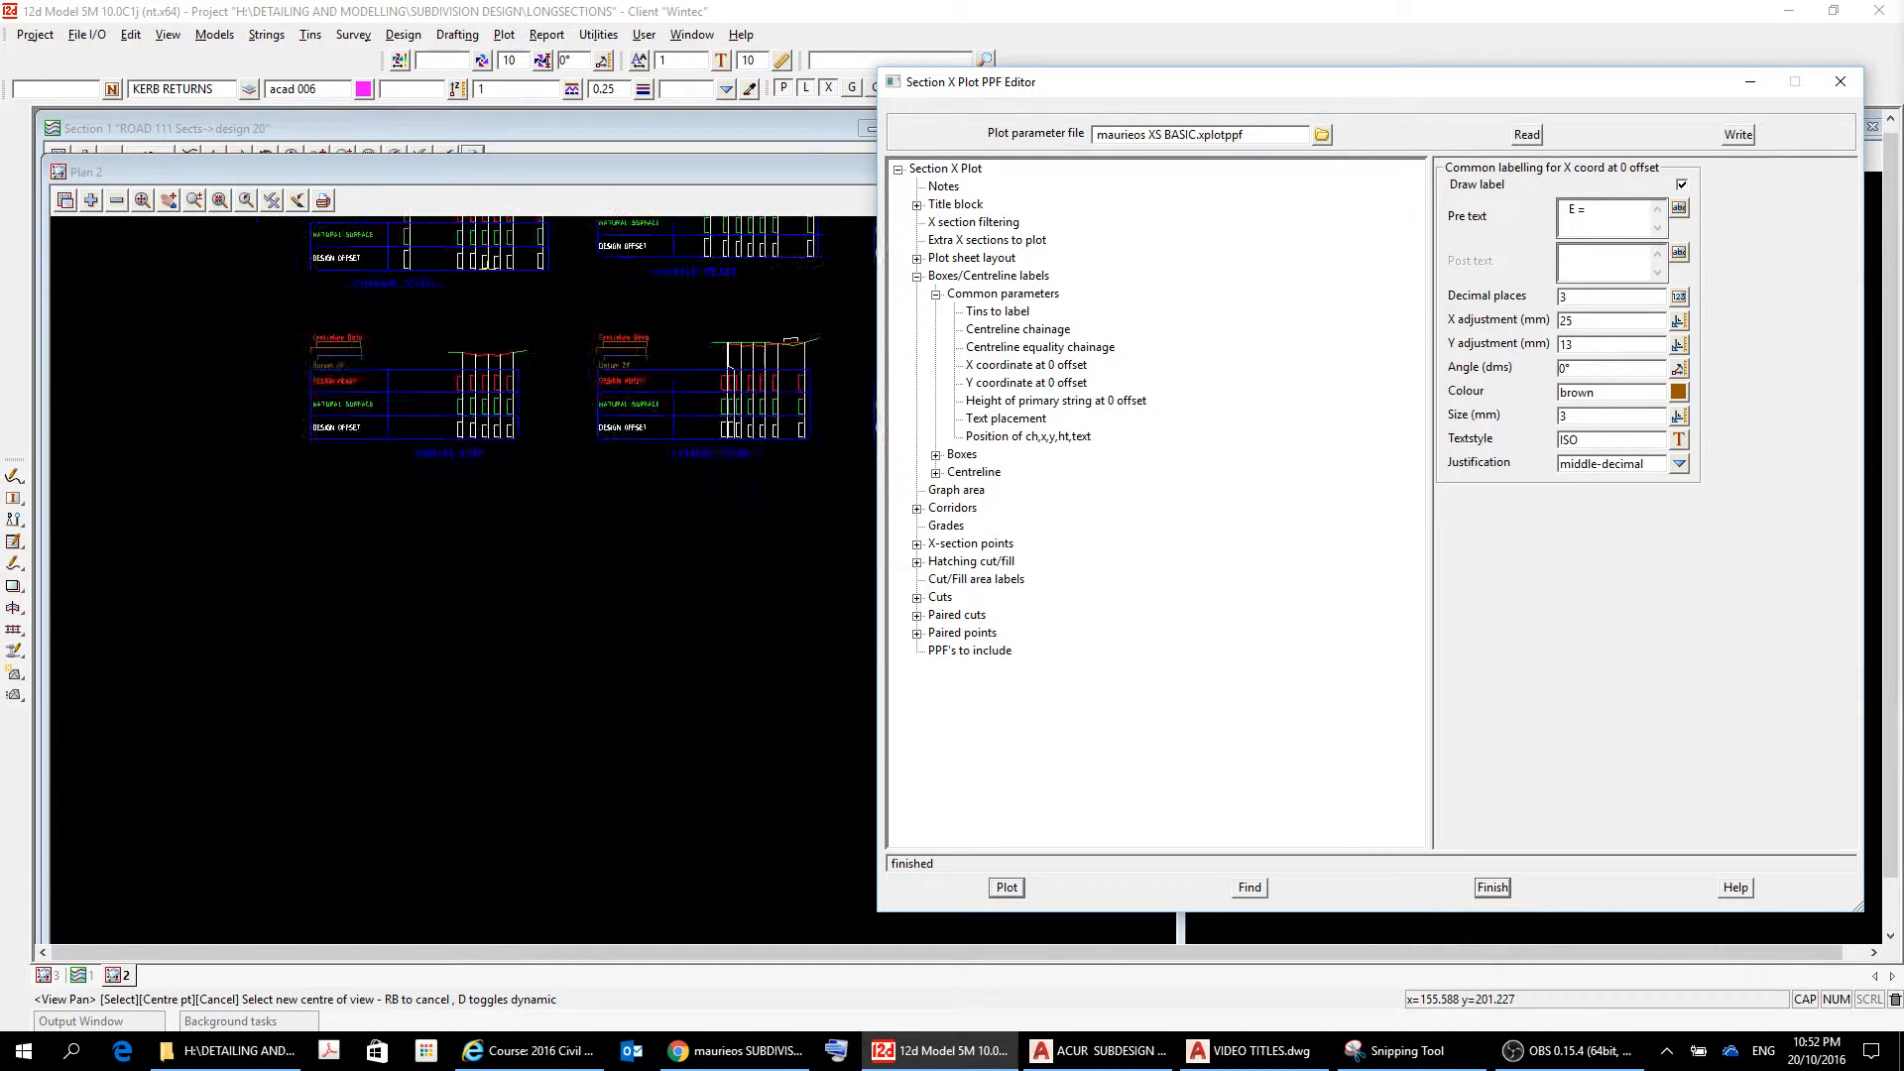
pyautogui.scroll(4, 491, 272)
pyautogui.scroll(-5, 489, 282)
pyautogui.middleClick(544, 321)
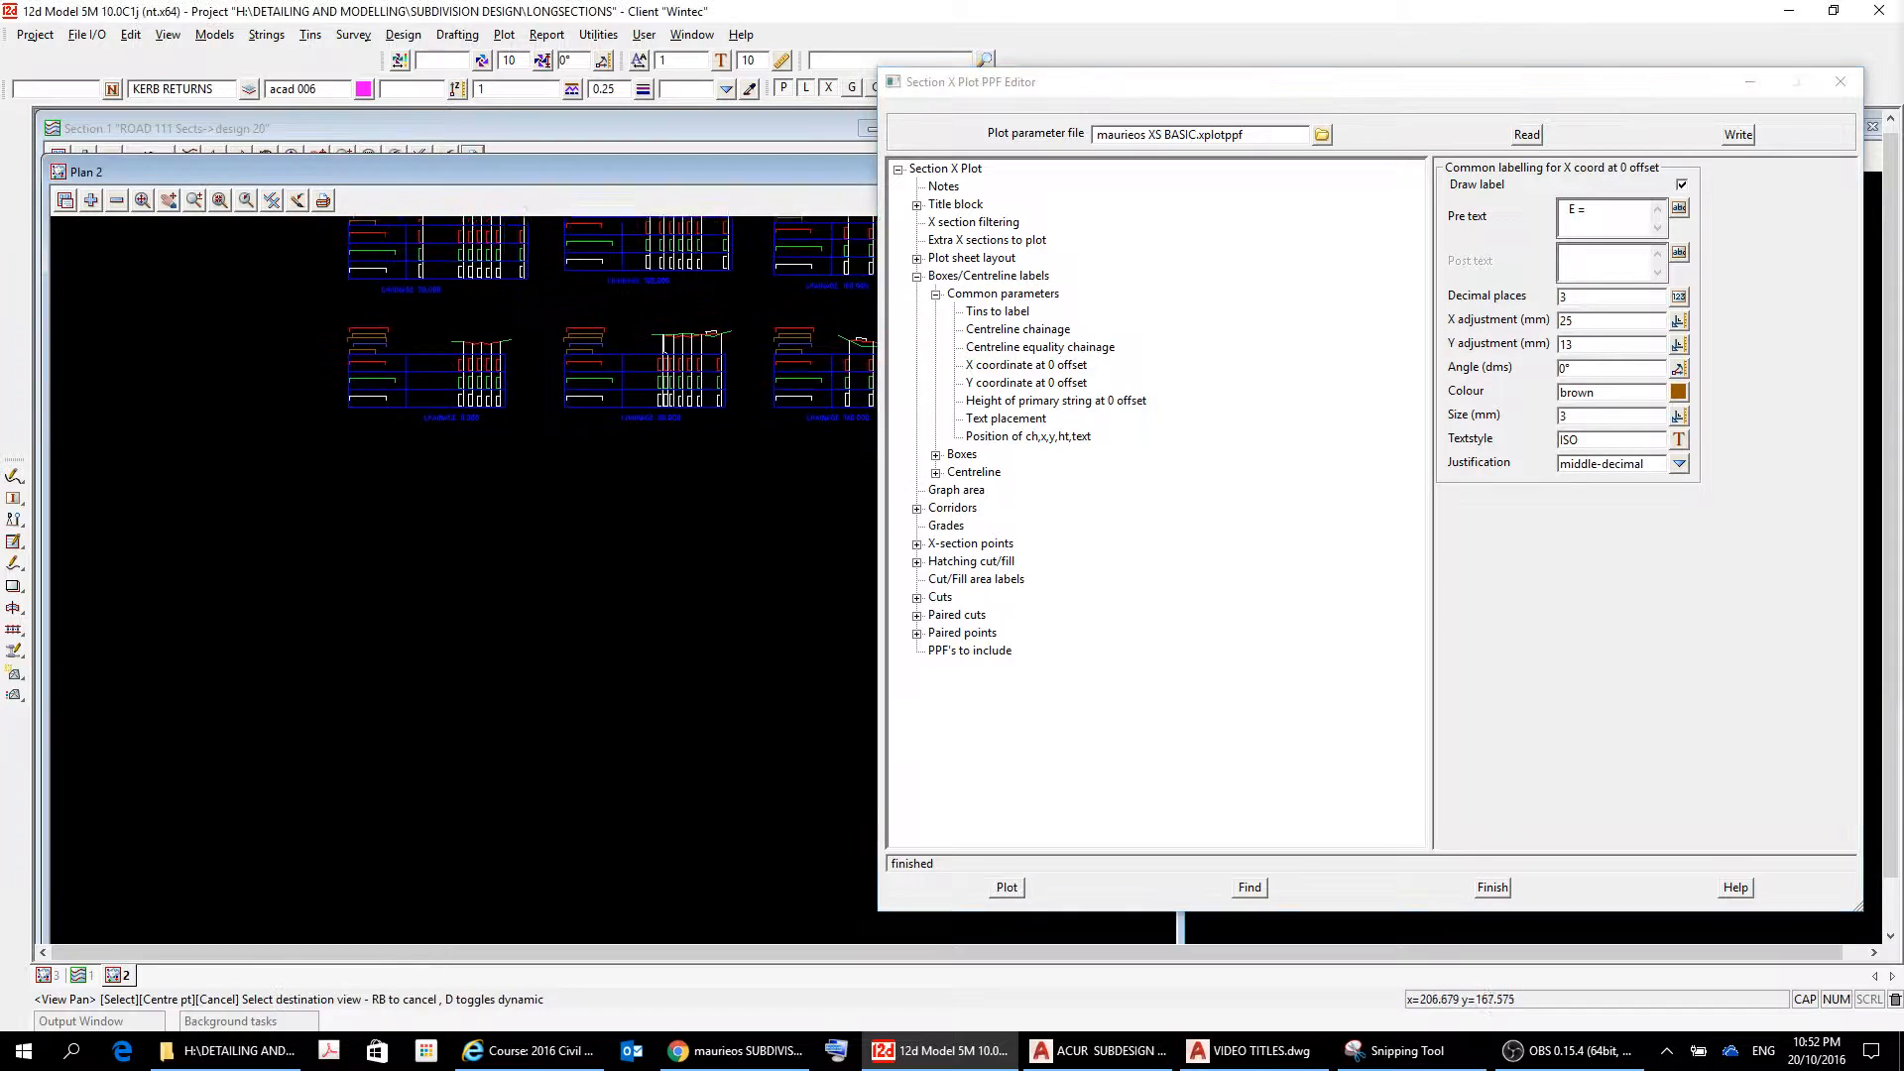
pyautogui.moveTo(542, 309)
pyautogui.mouseDown(button='middle')
pyautogui.moveTo(566, 540)
pyautogui.moveTo(546, 556)
pyautogui.mouseUp(button='middle')
pyautogui.scroll(6, 360, 395)
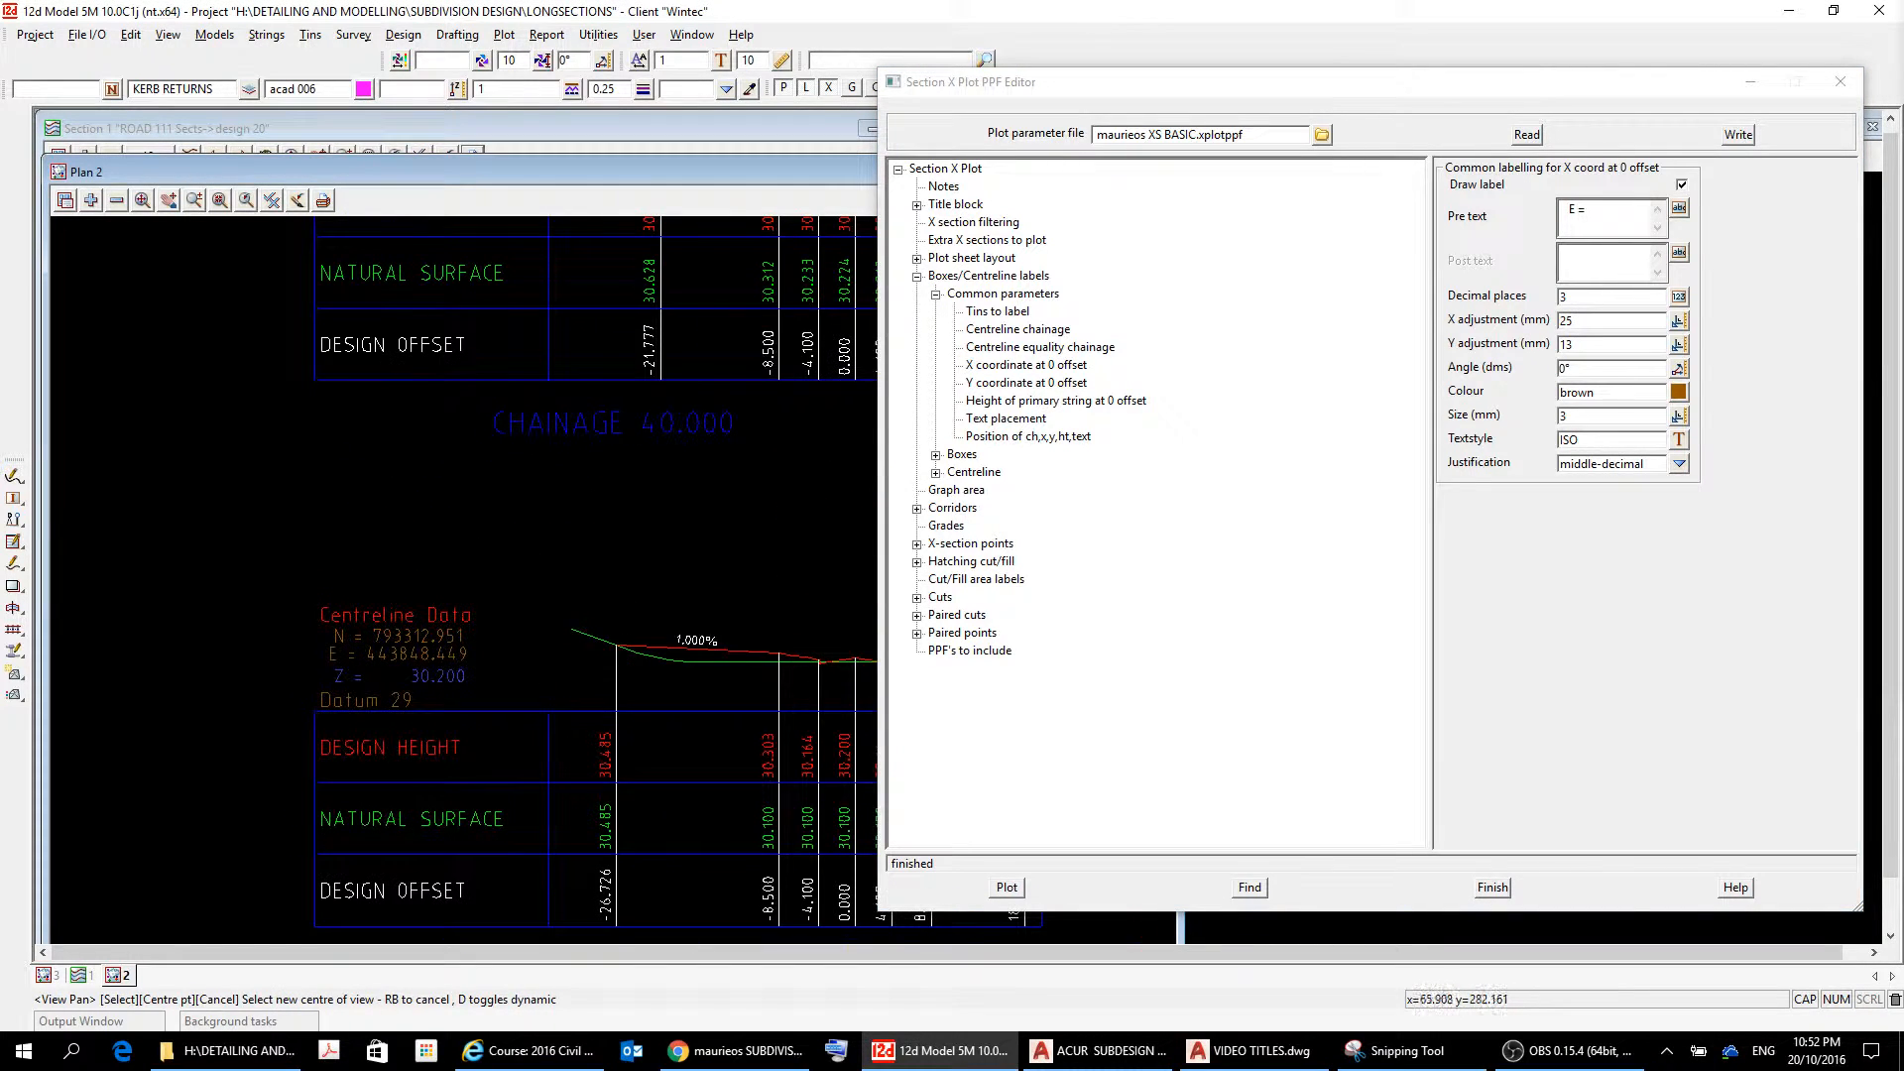
# Compare the alignment of the northing, easting and level labels in the replotted centreline data at chainages 20, 40 and 0.
pyautogui.scroll(3, 486, 612)
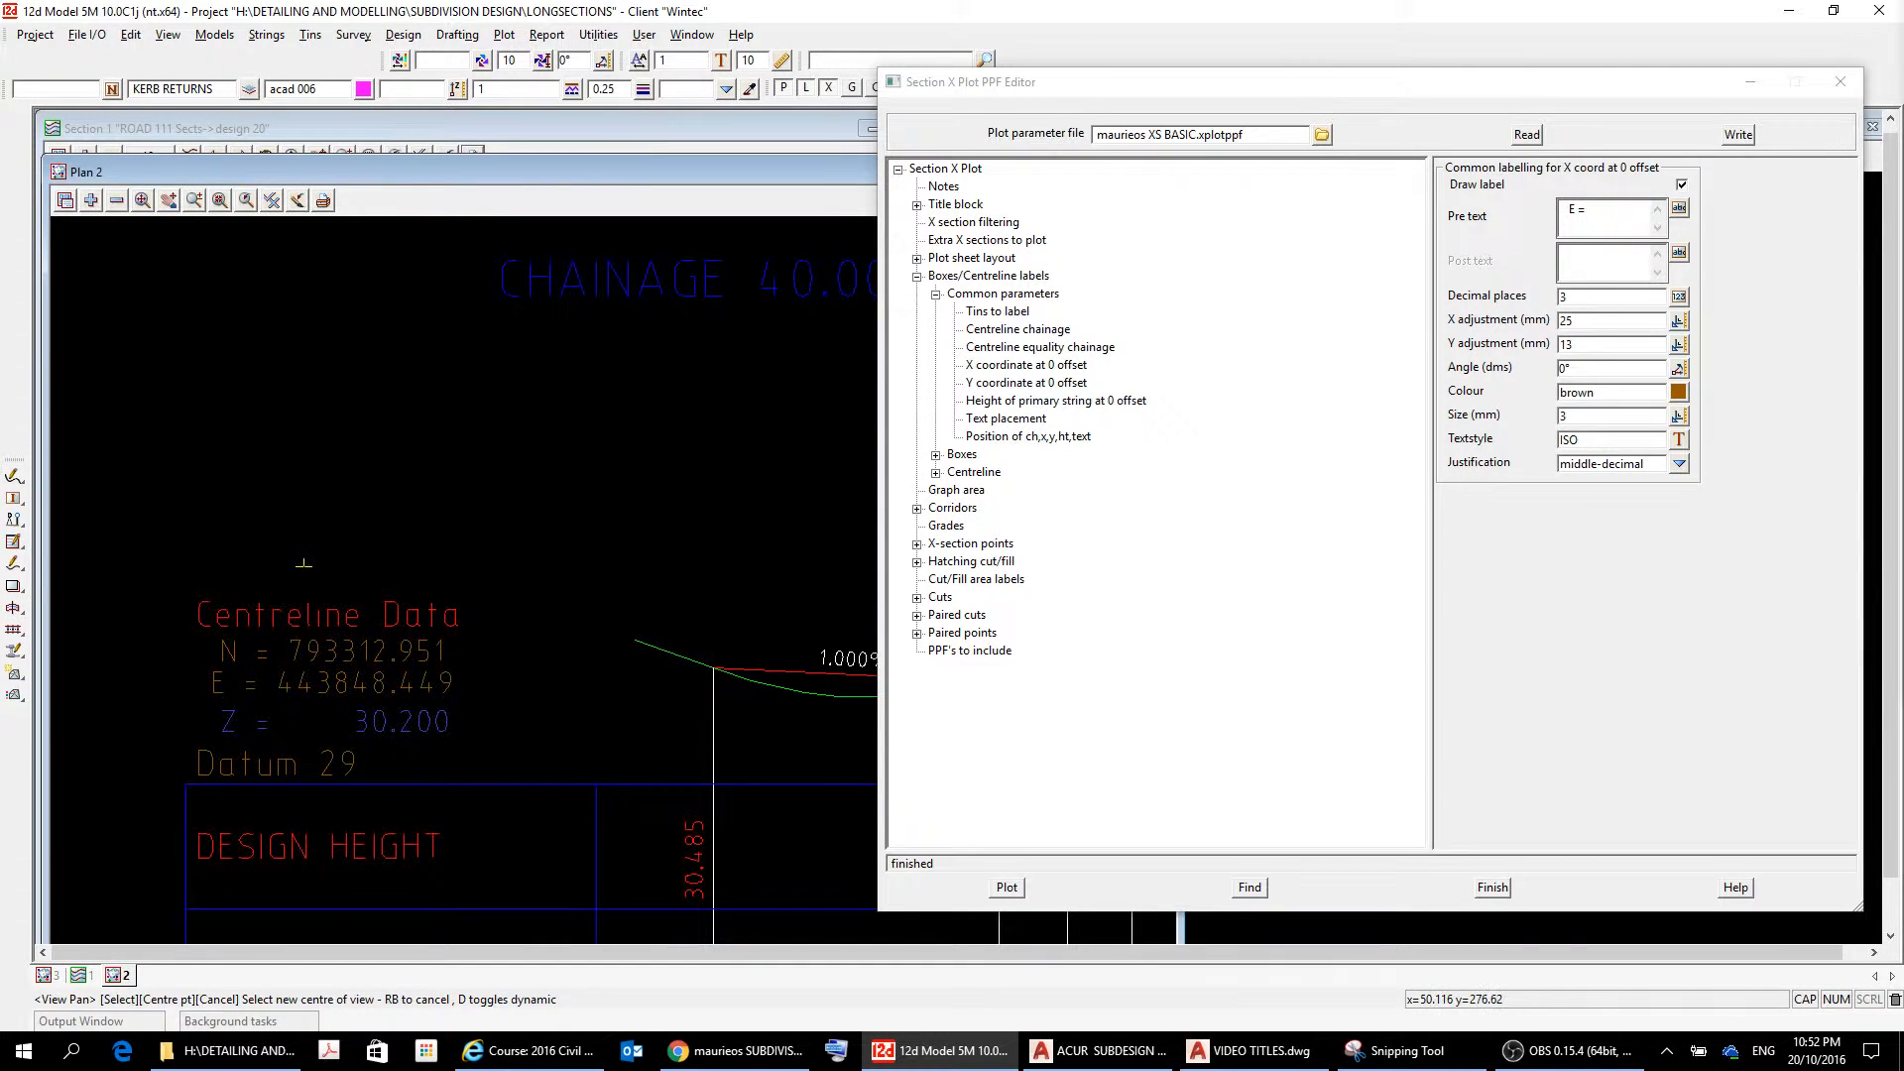
pyautogui.scroll(-4, 304, 567)
pyautogui.scroll(2, 344, 360)
pyautogui.scroll(2, 343, 360)
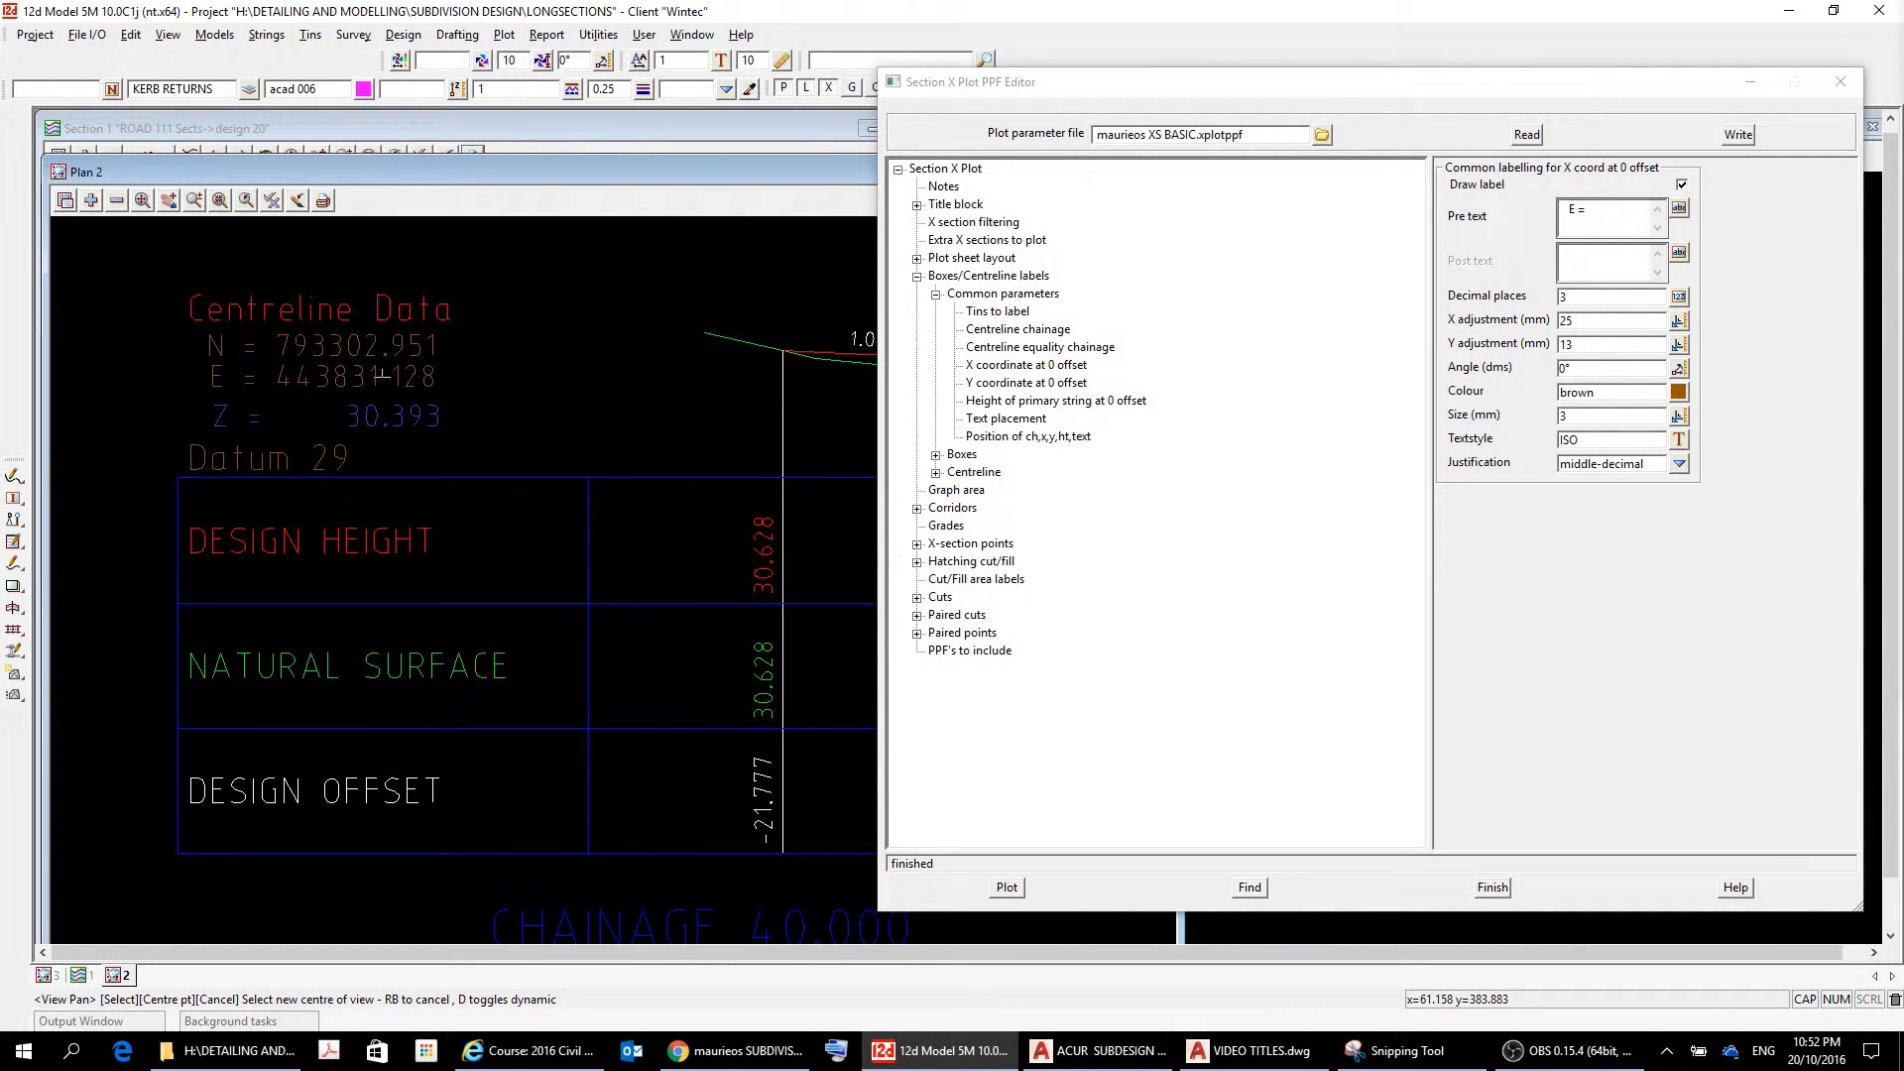
pyautogui.scroll(-2, 379, 378)
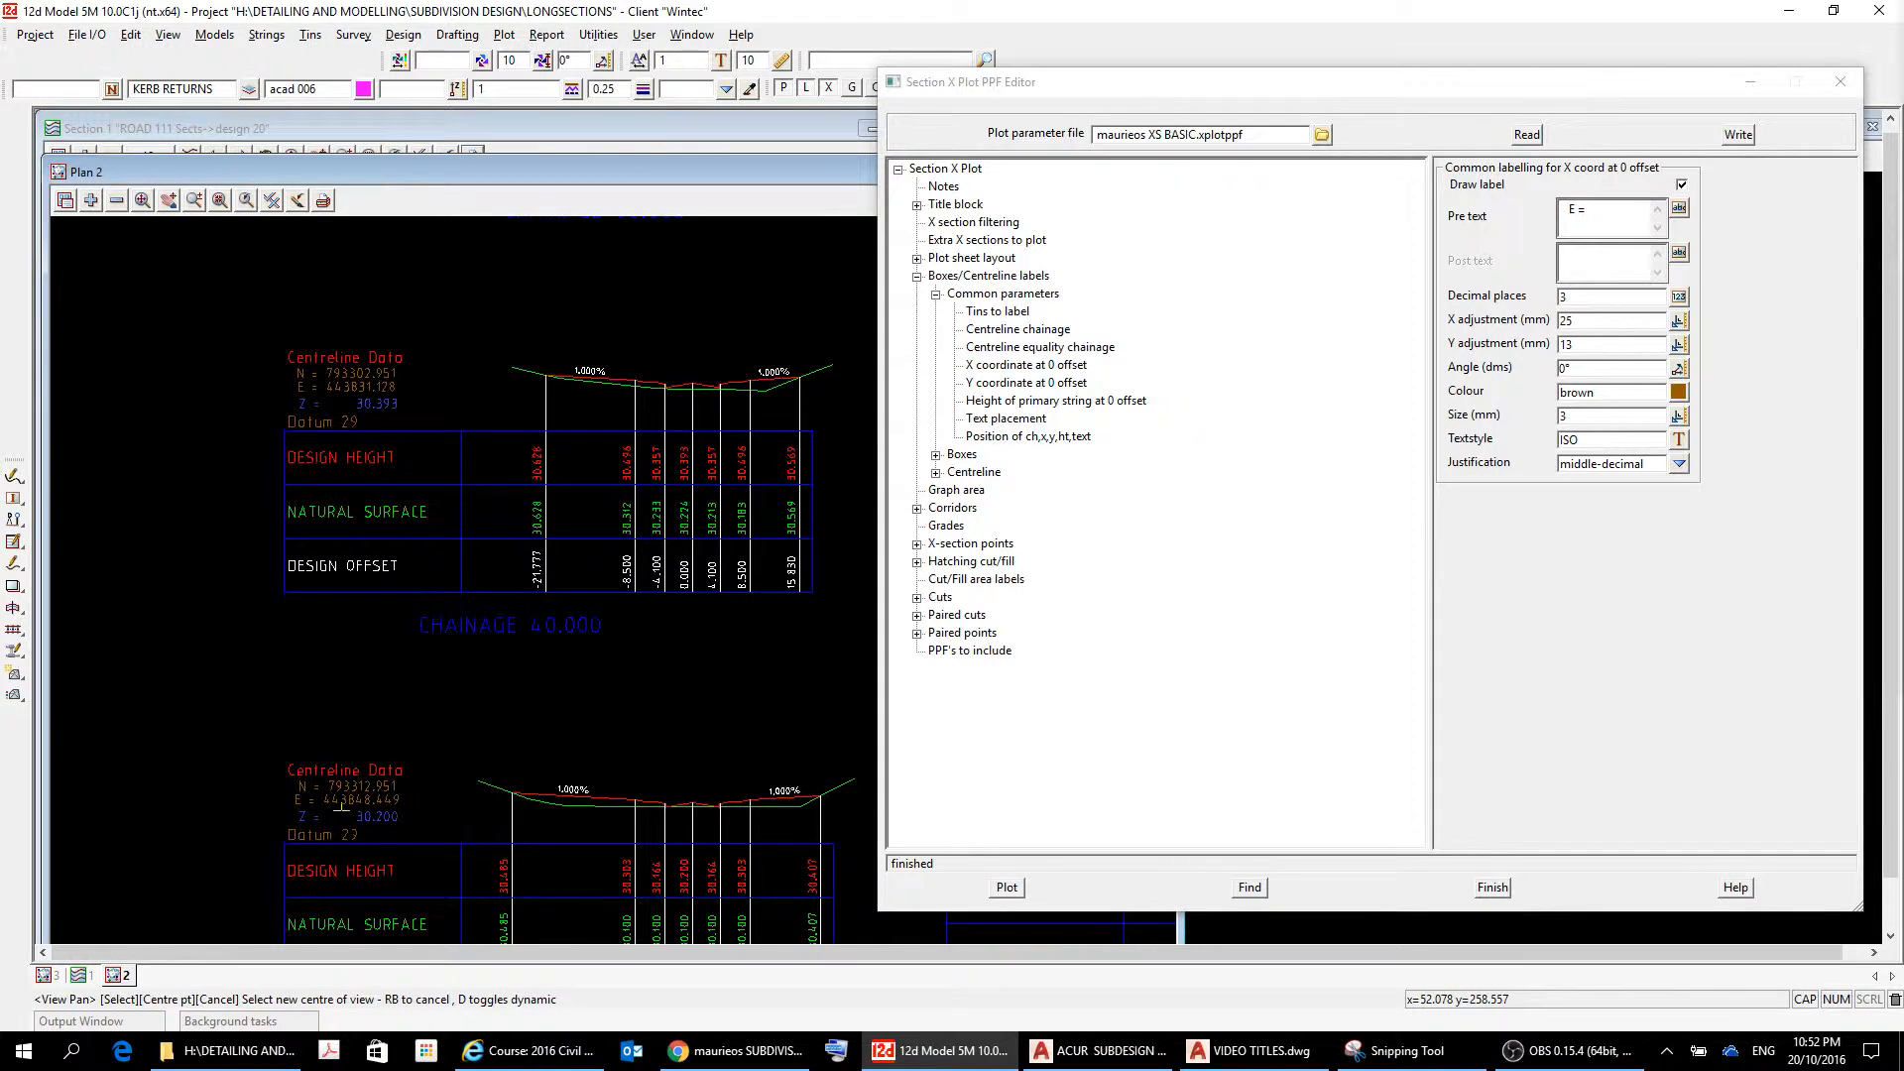
pyautogui.scroll(3, 338, 823)
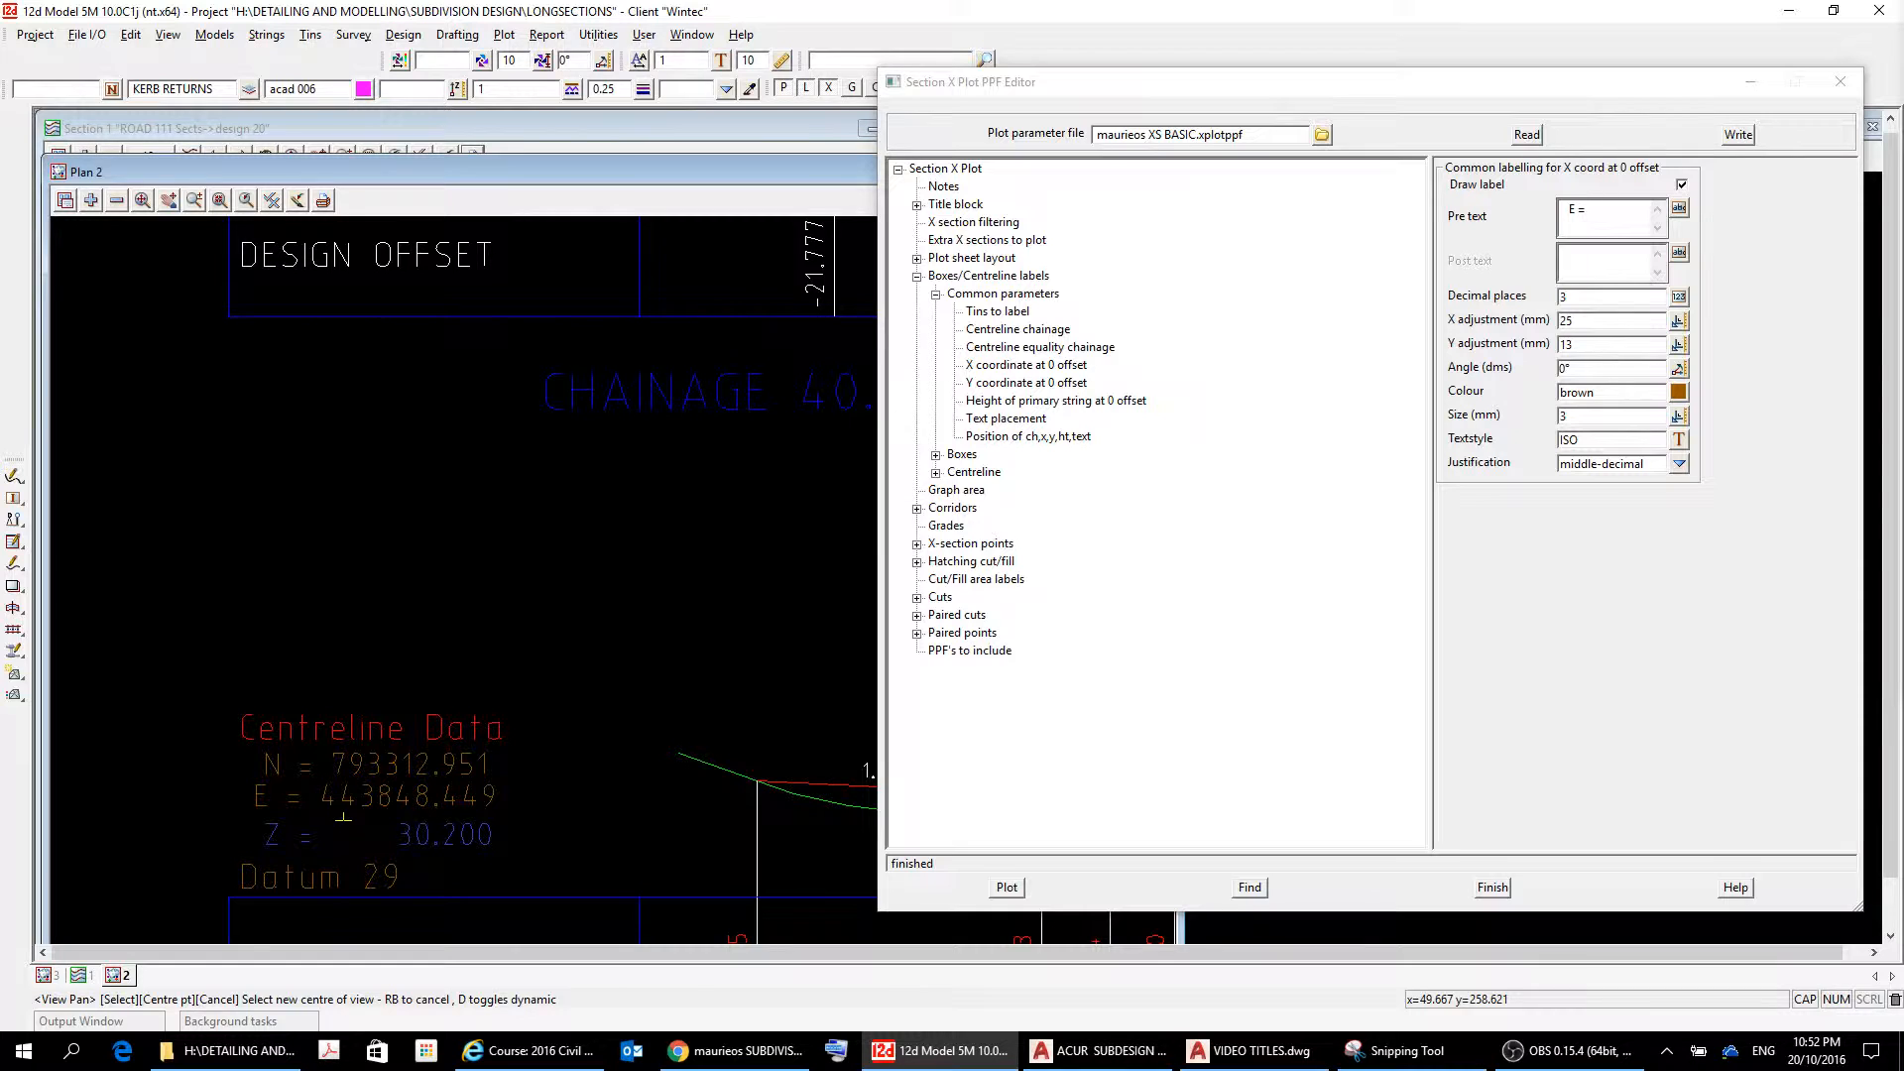
pyautogui.scroll(-2, 397, 813)
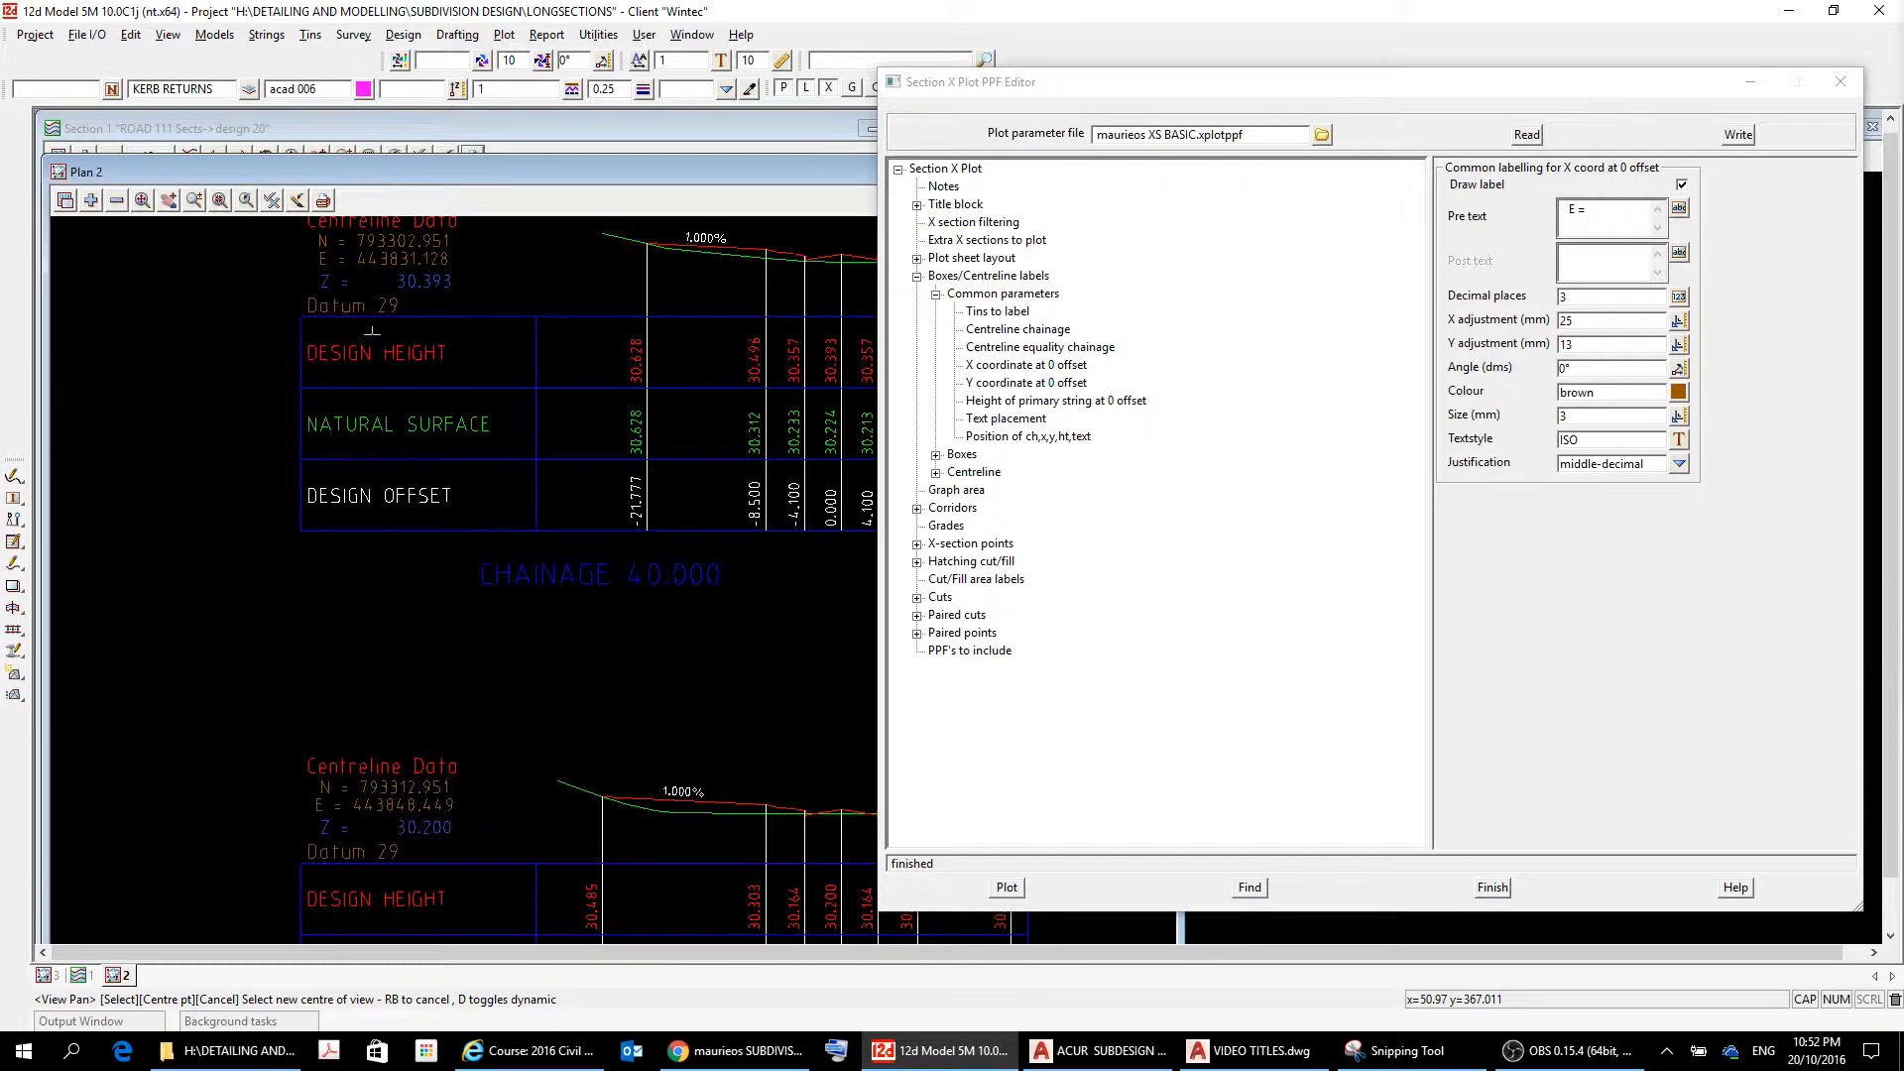
pyautogui.scroll(-2, 502, 706)
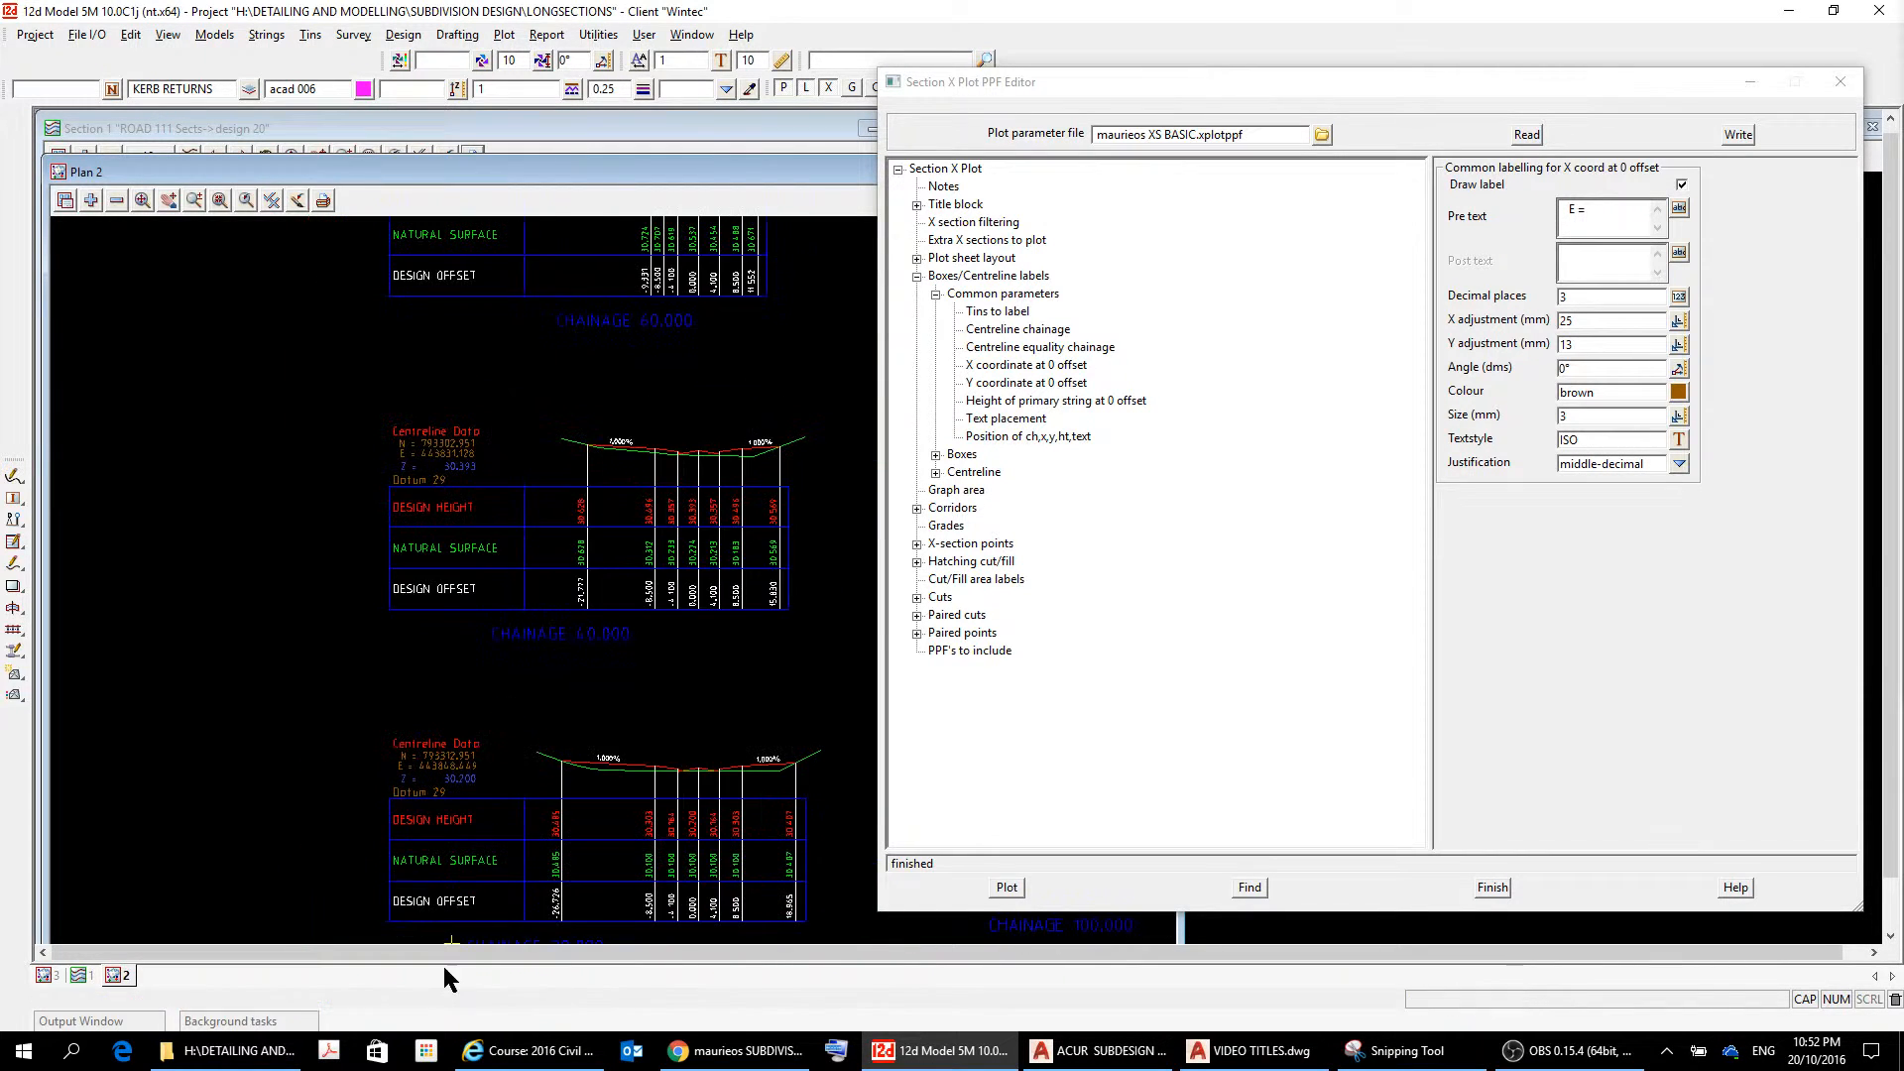
pyautogui.scroll(3, 436, 928)
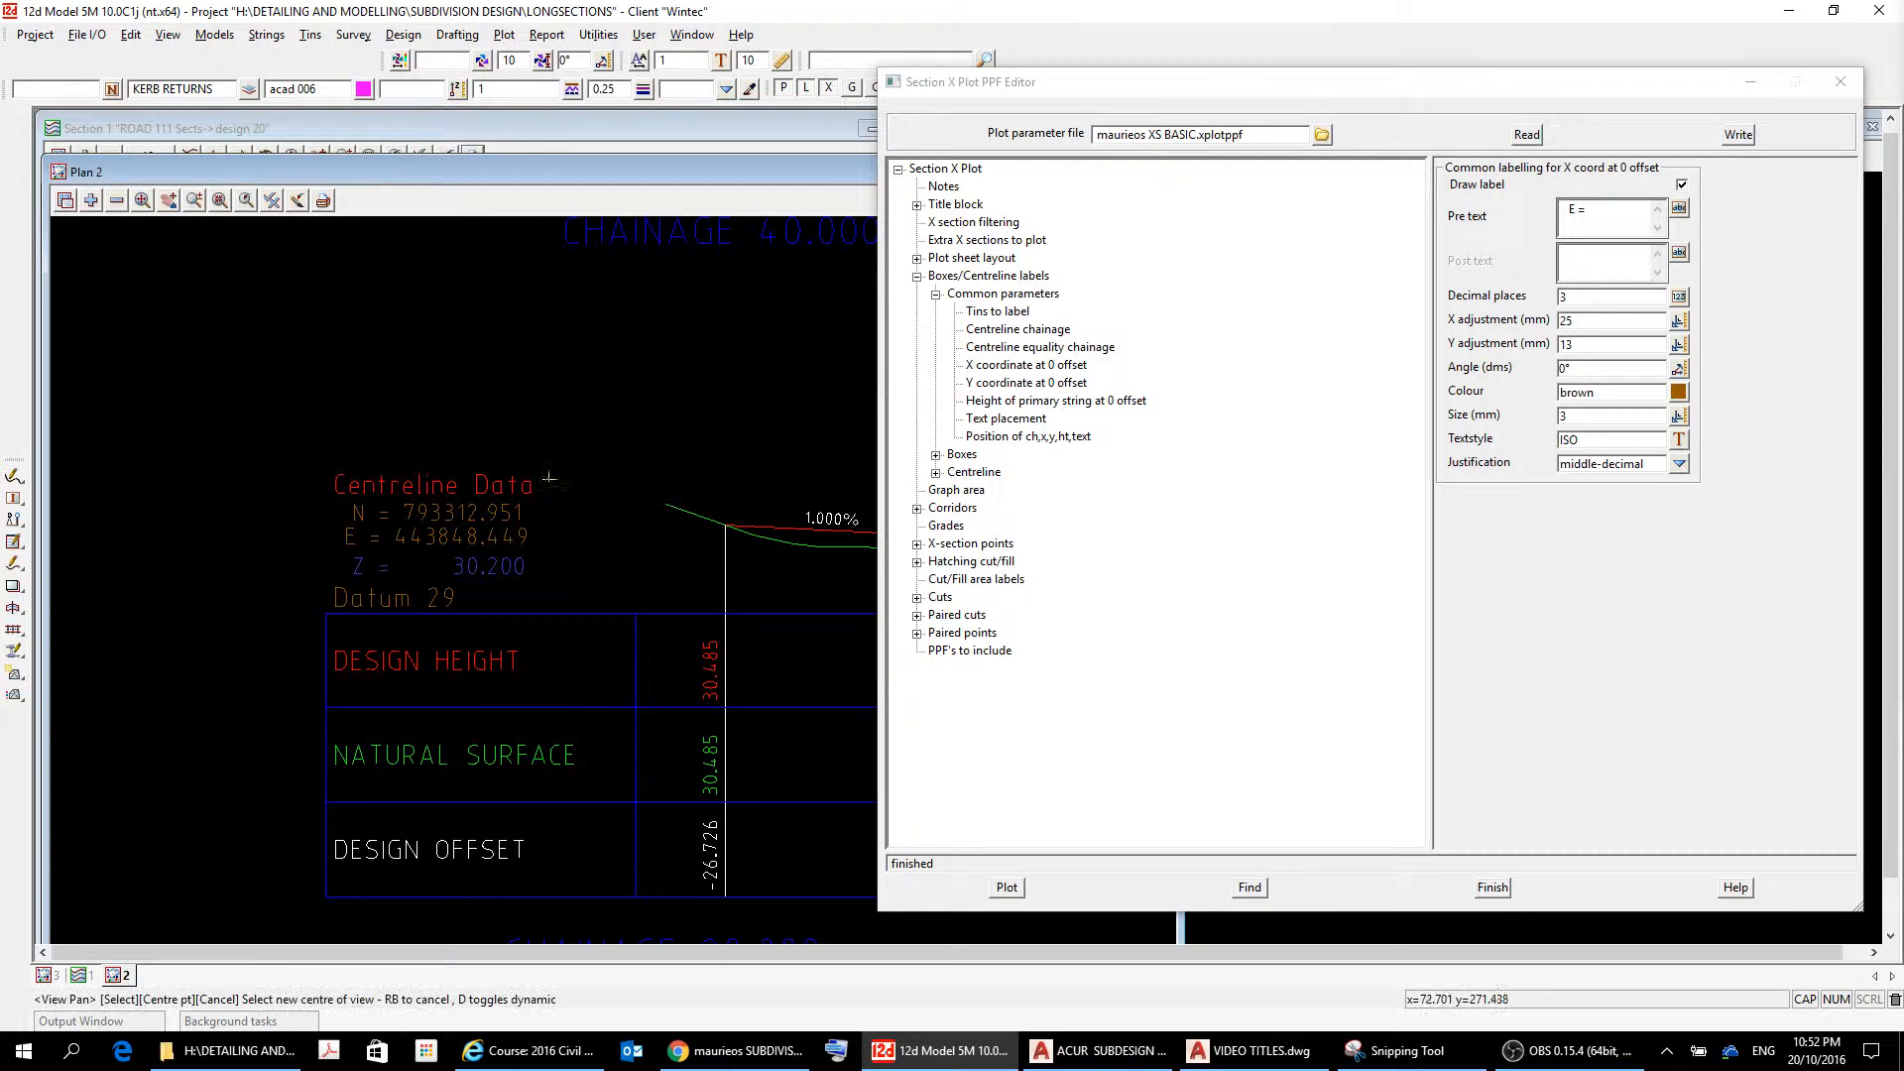
pyautogui.scroll(-4, 404, 421)
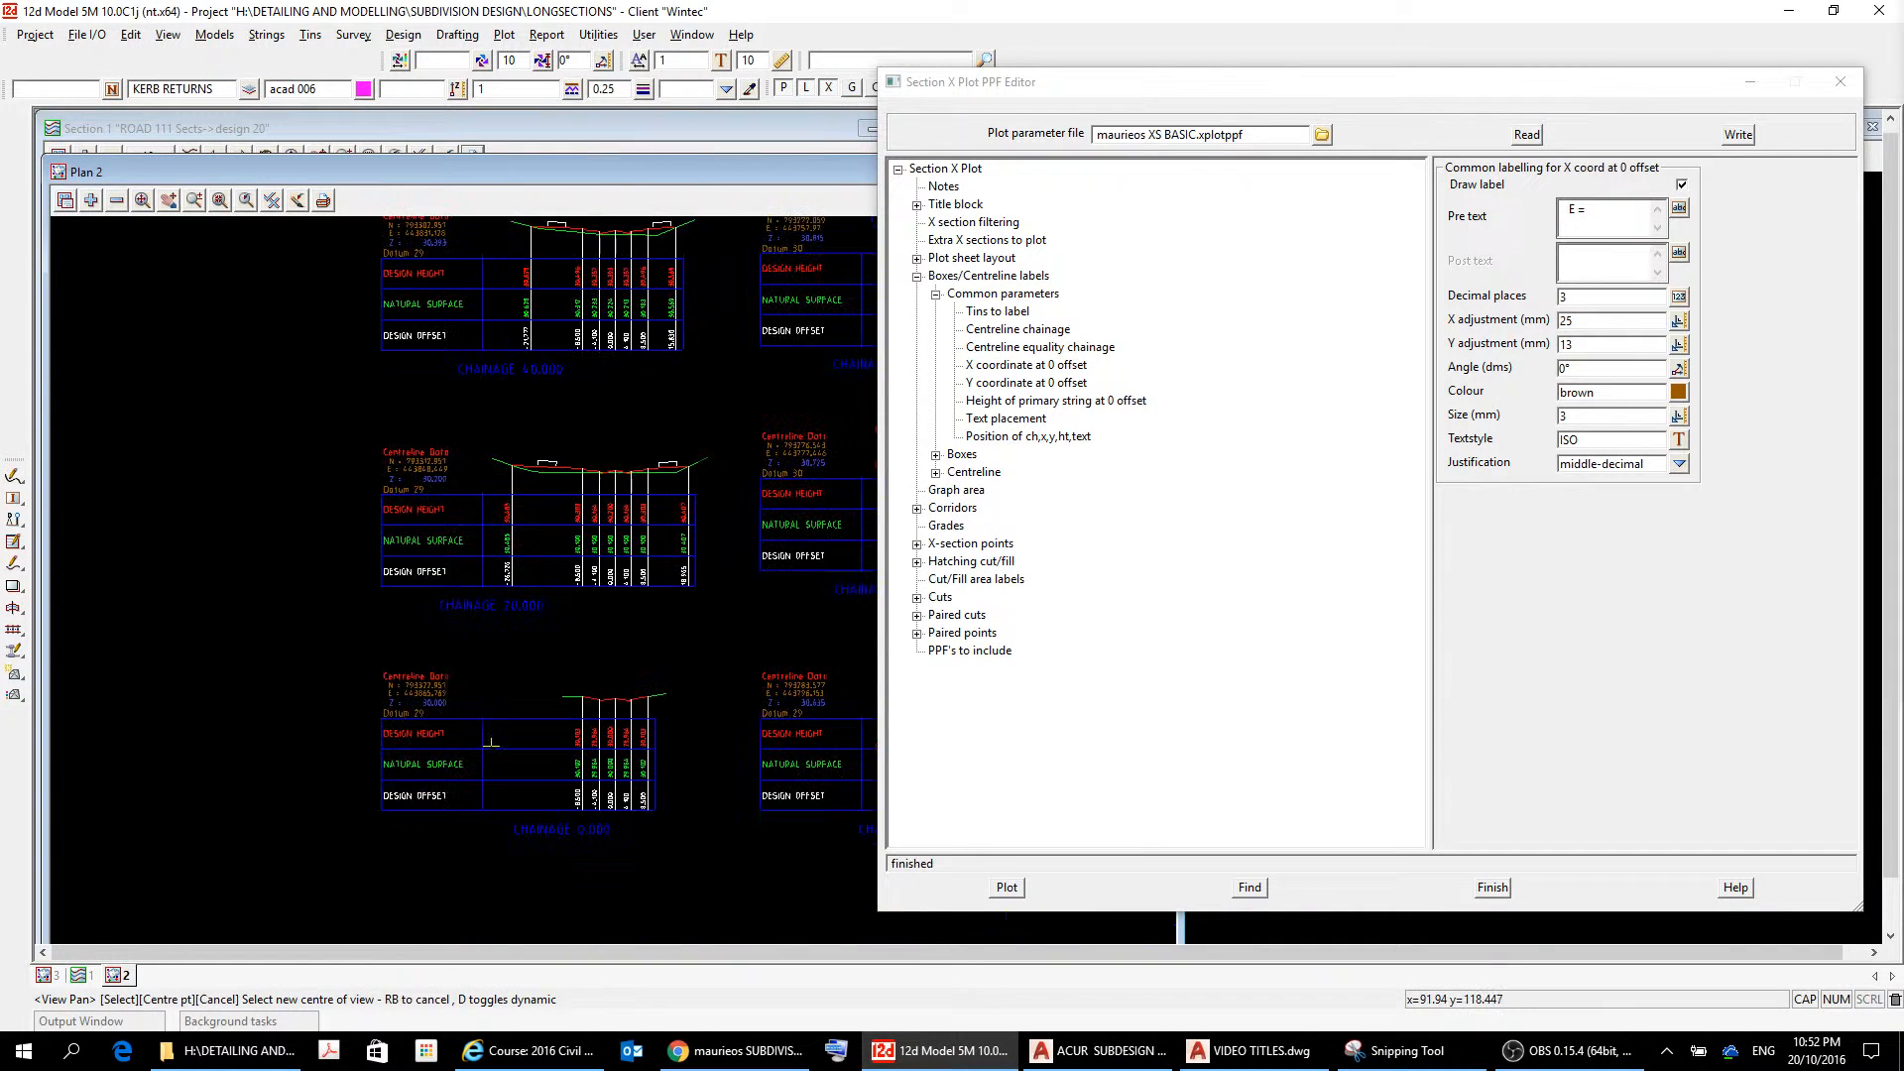
pyautogui.scroll(3, 485, 744)
pyautogui.scroll(1, 443, 697)
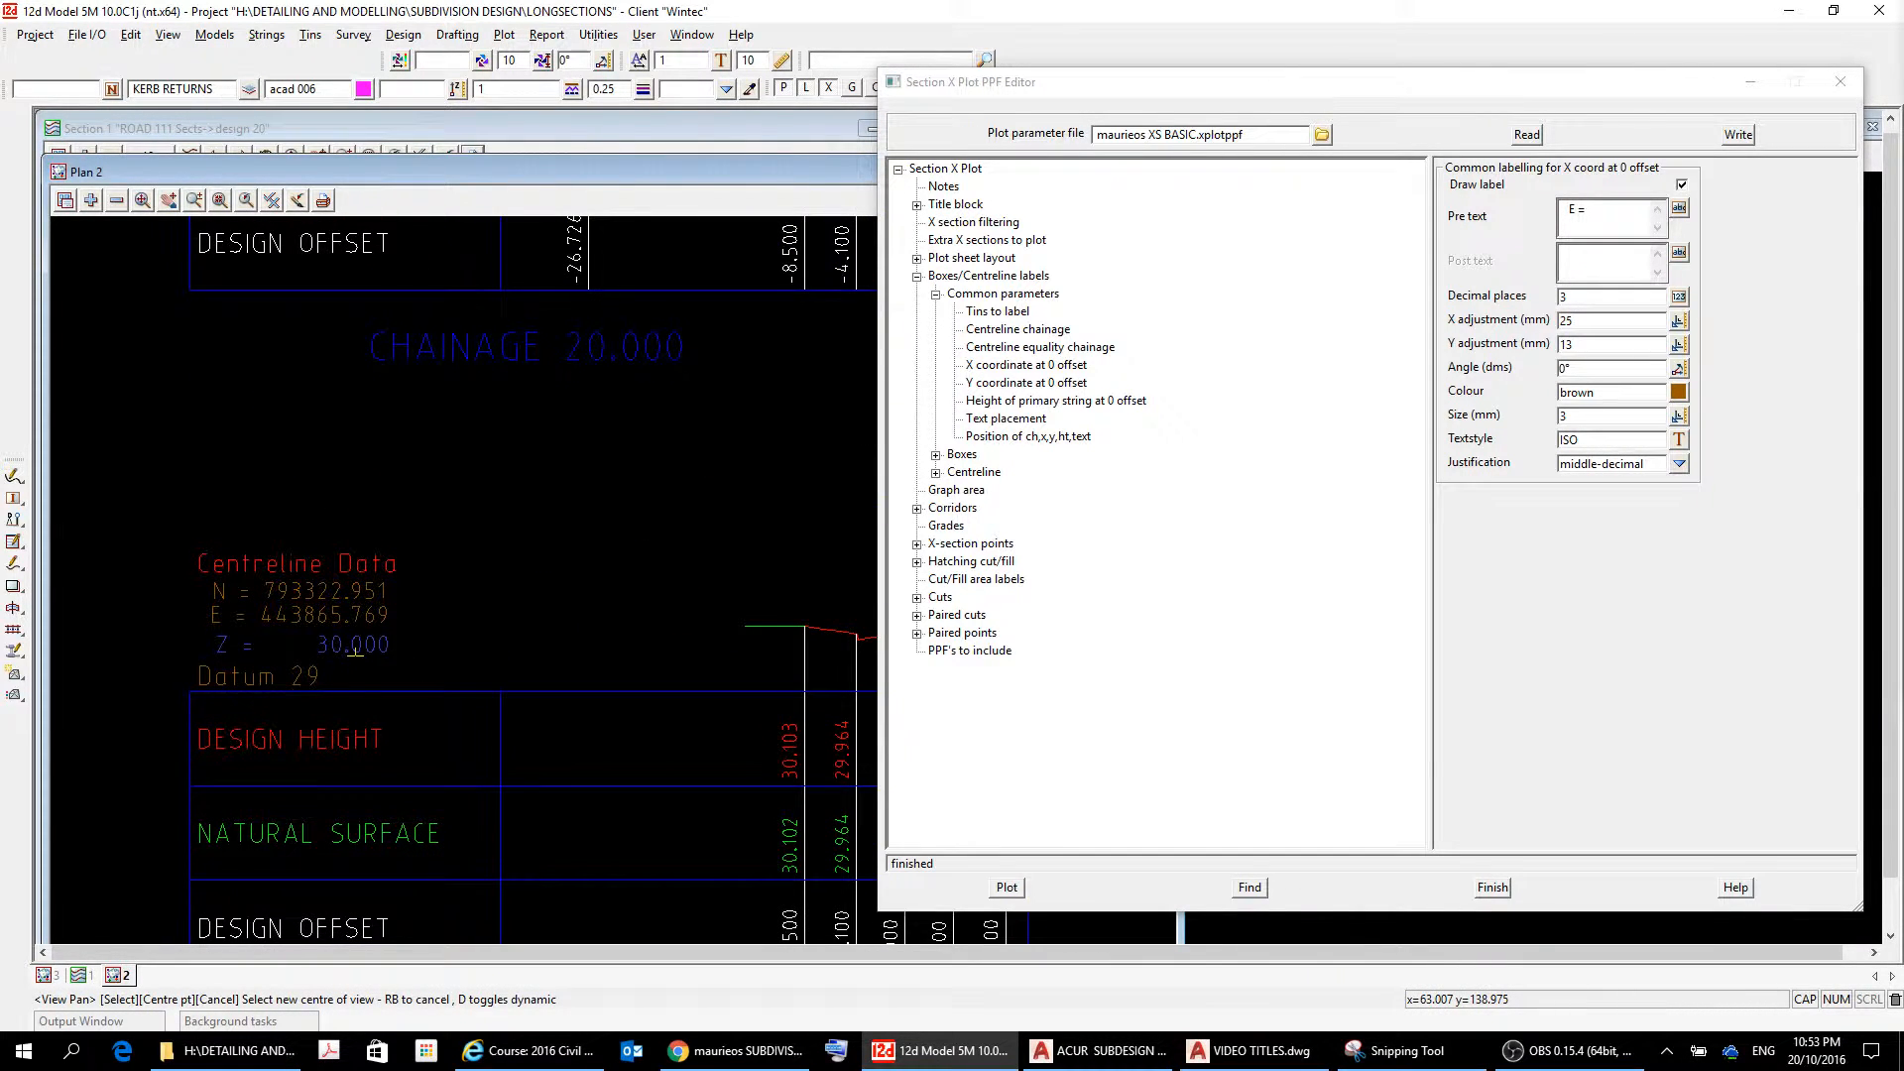
# Examine the chainage 40 uprights in Plan 2 and the Boxes list of cross section points whose uprights are excluded.
pyautogui.scroll(-4, 354, 650)
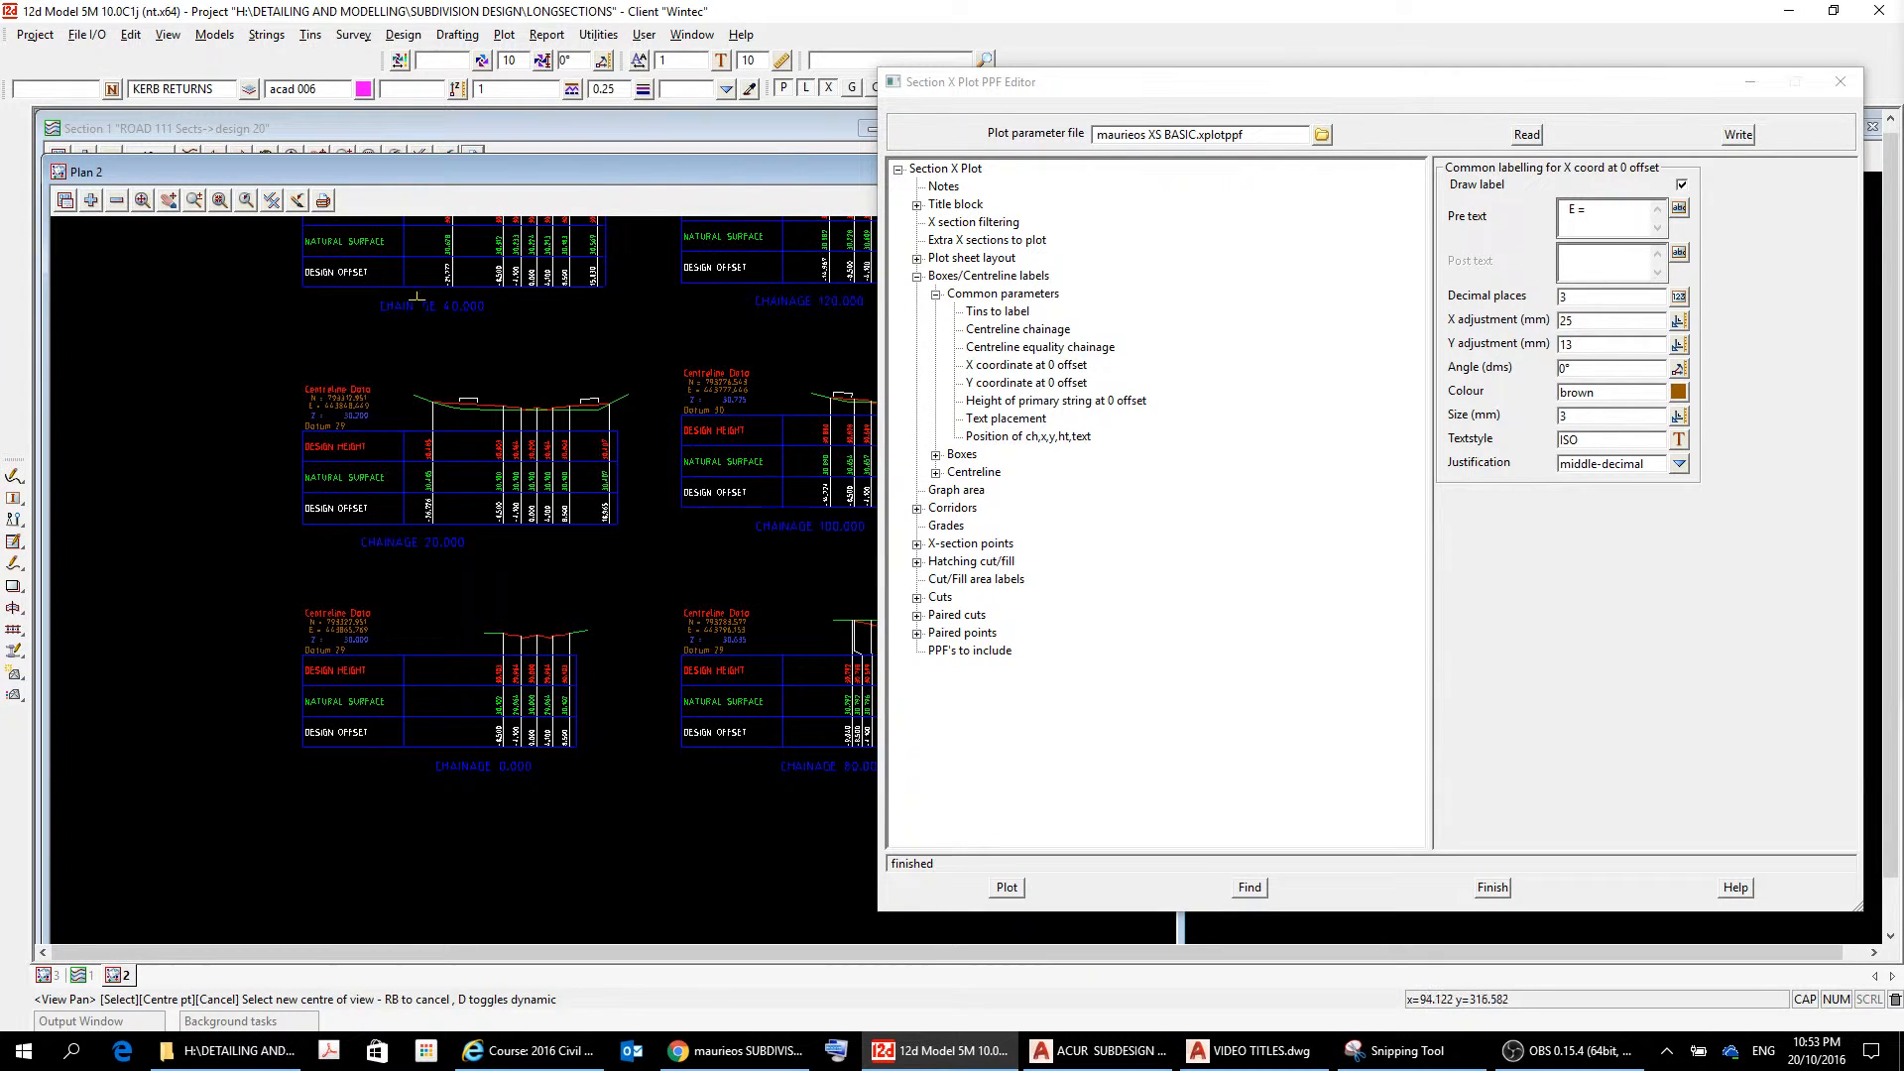
pyautogui.moveTo(416, 298); pyautogui.dragTo(420, 421, button='middle')
pyautogui.moveTo(570, 395); pyautogui.dragTo(489, 567, button='middle')
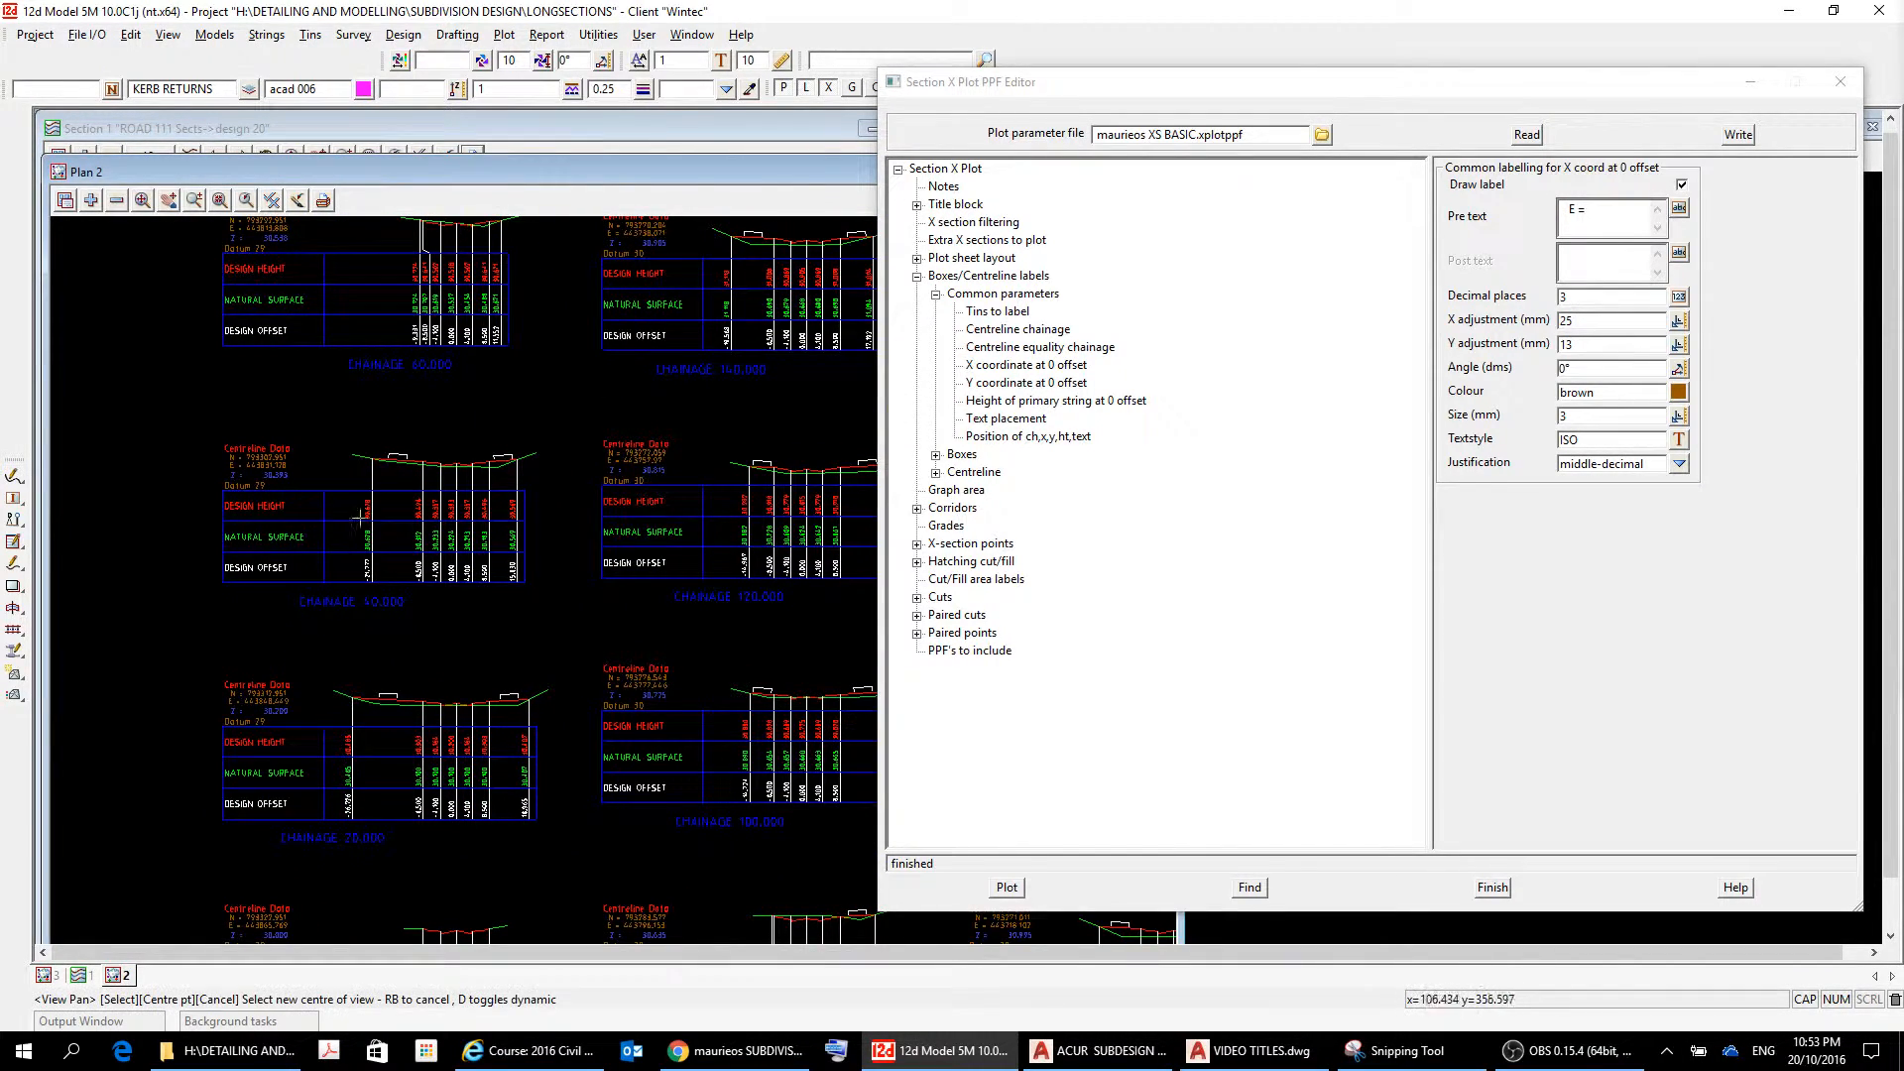
pyautogui.scroll(5, 502, 511)
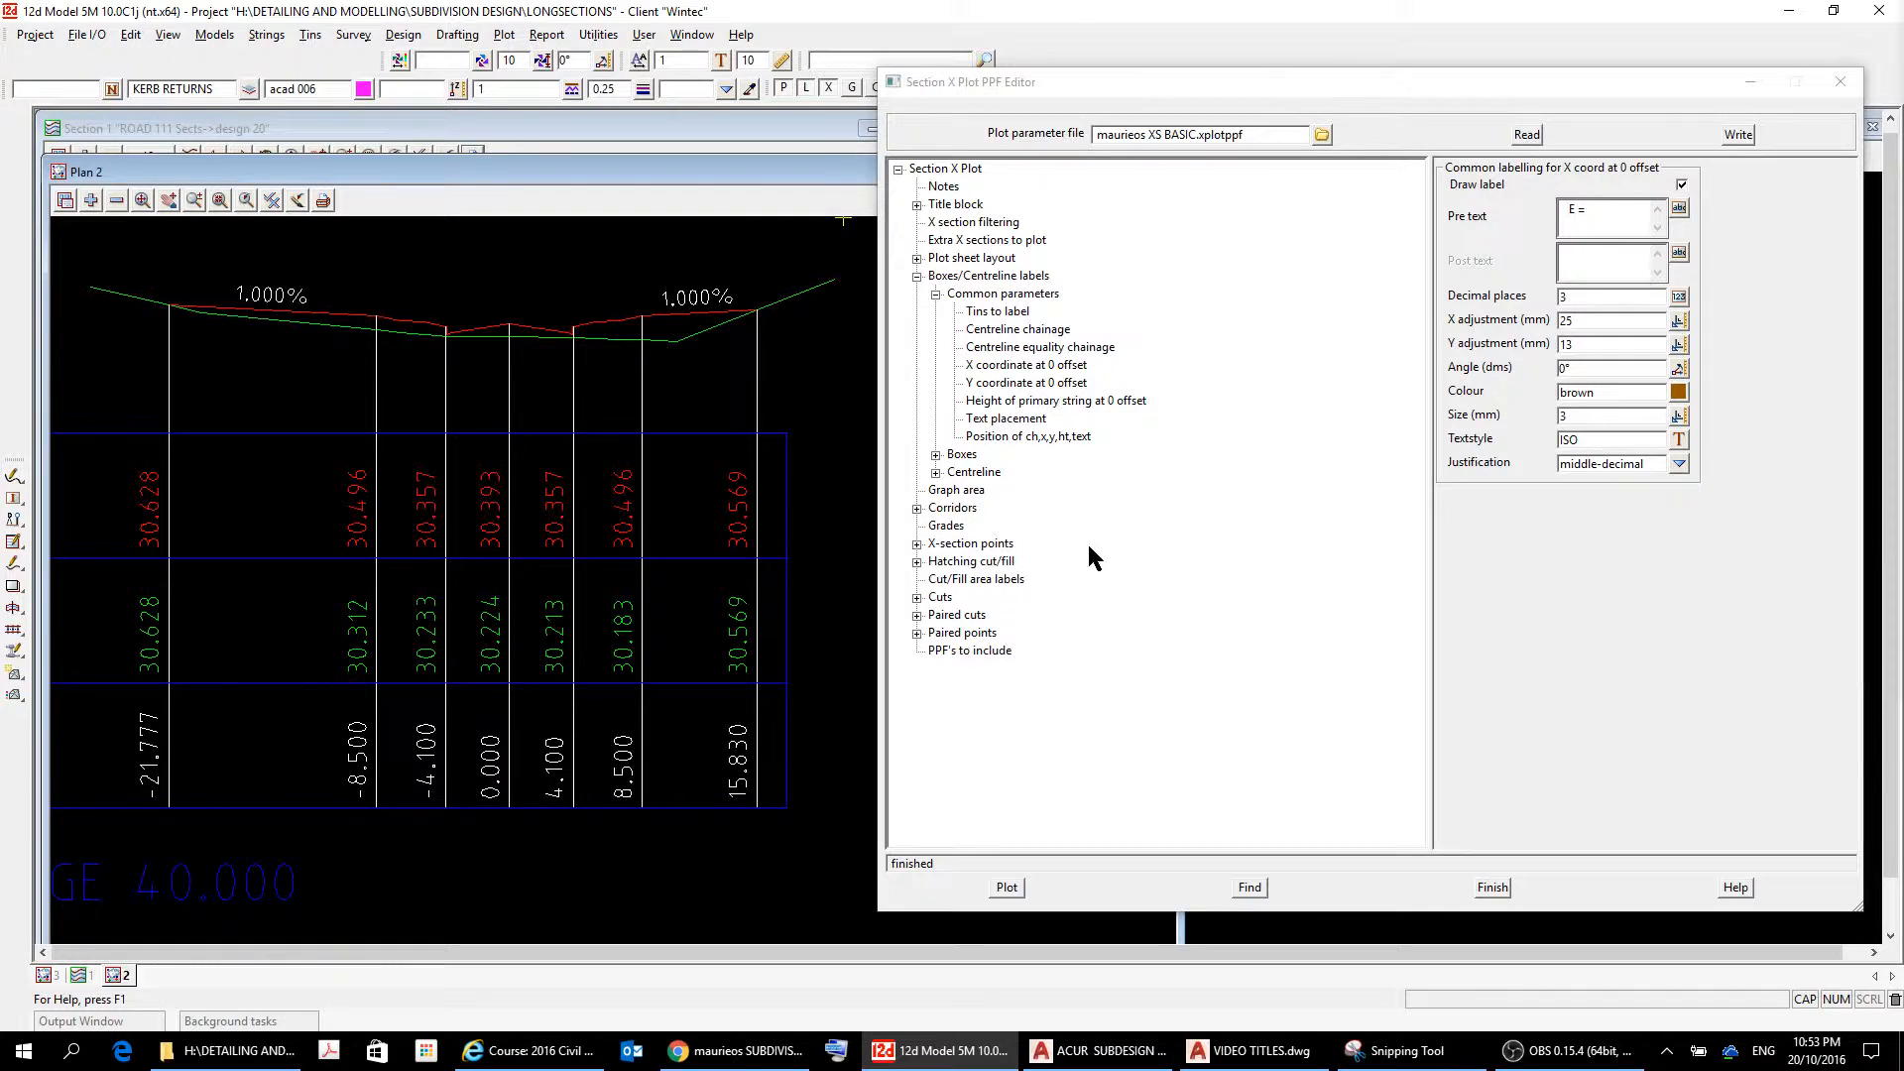
pyautogui.click(935, 454)
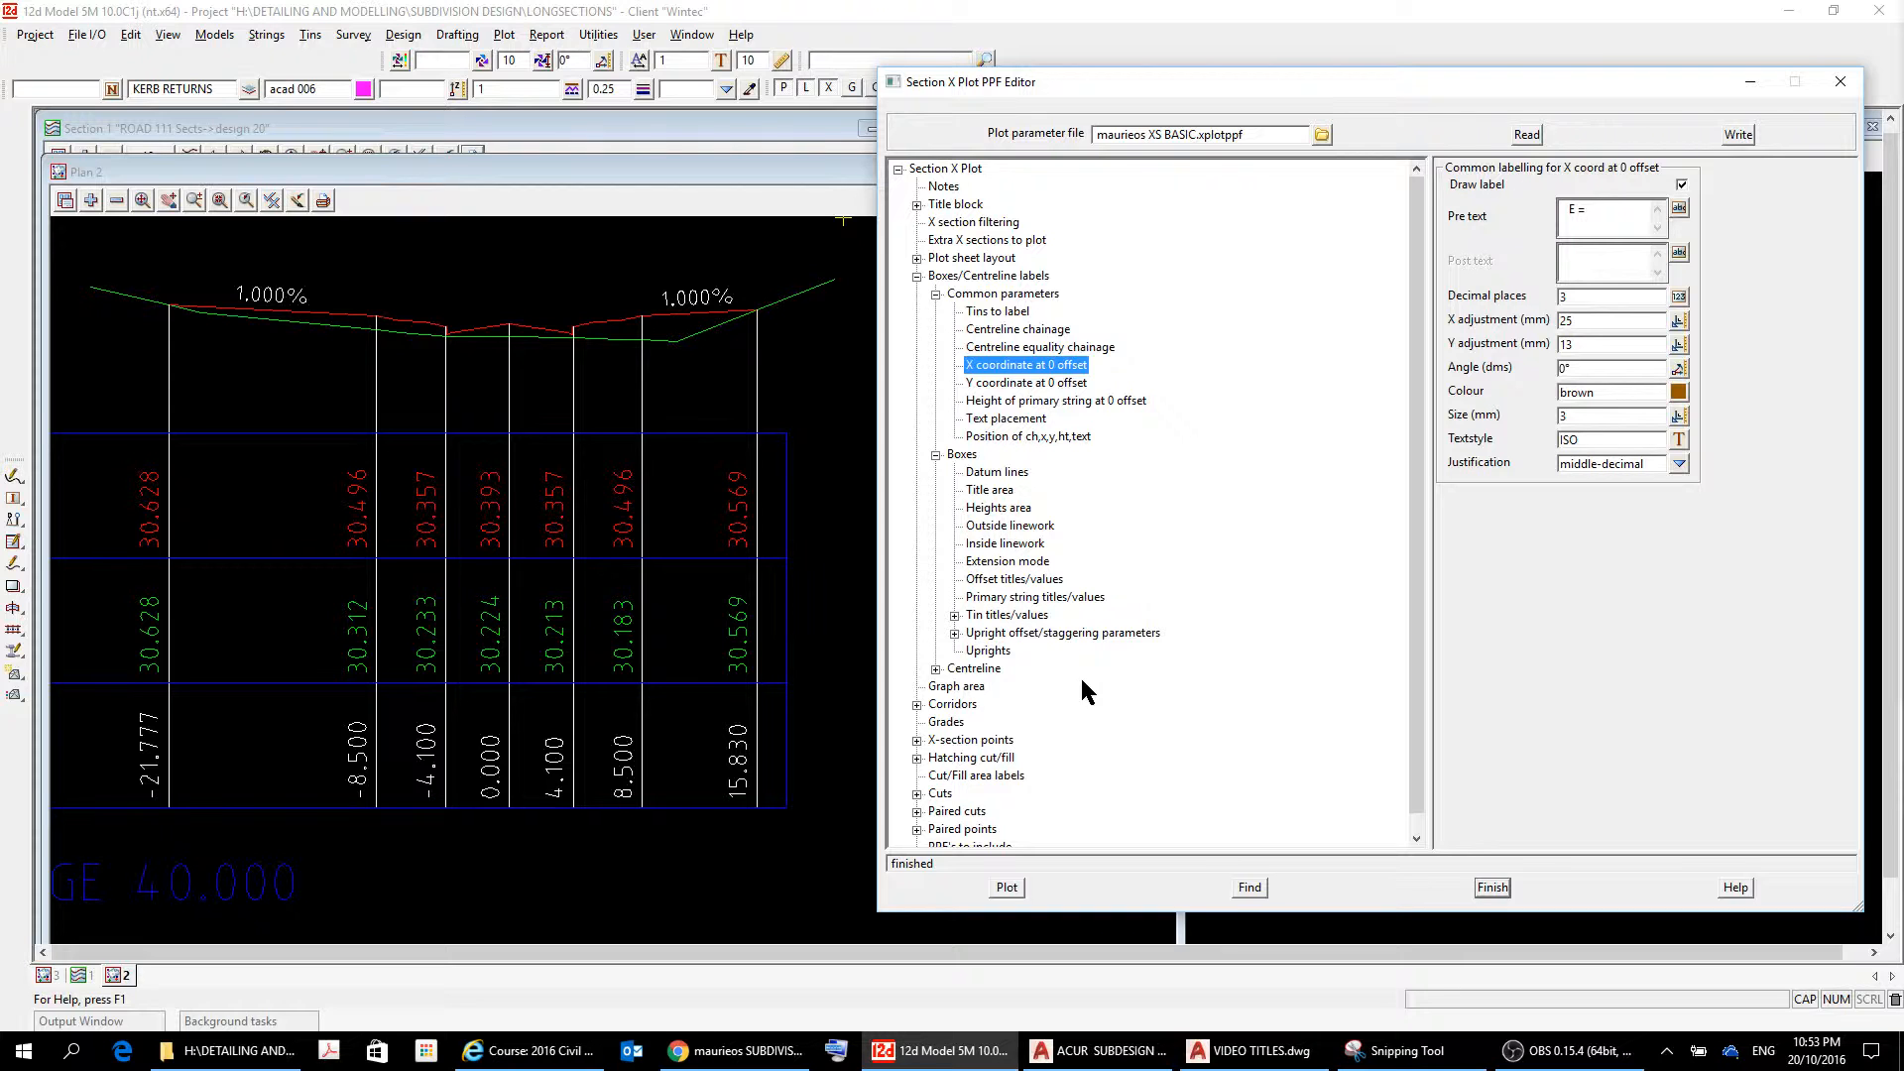
pyautogui.click(954, 616)
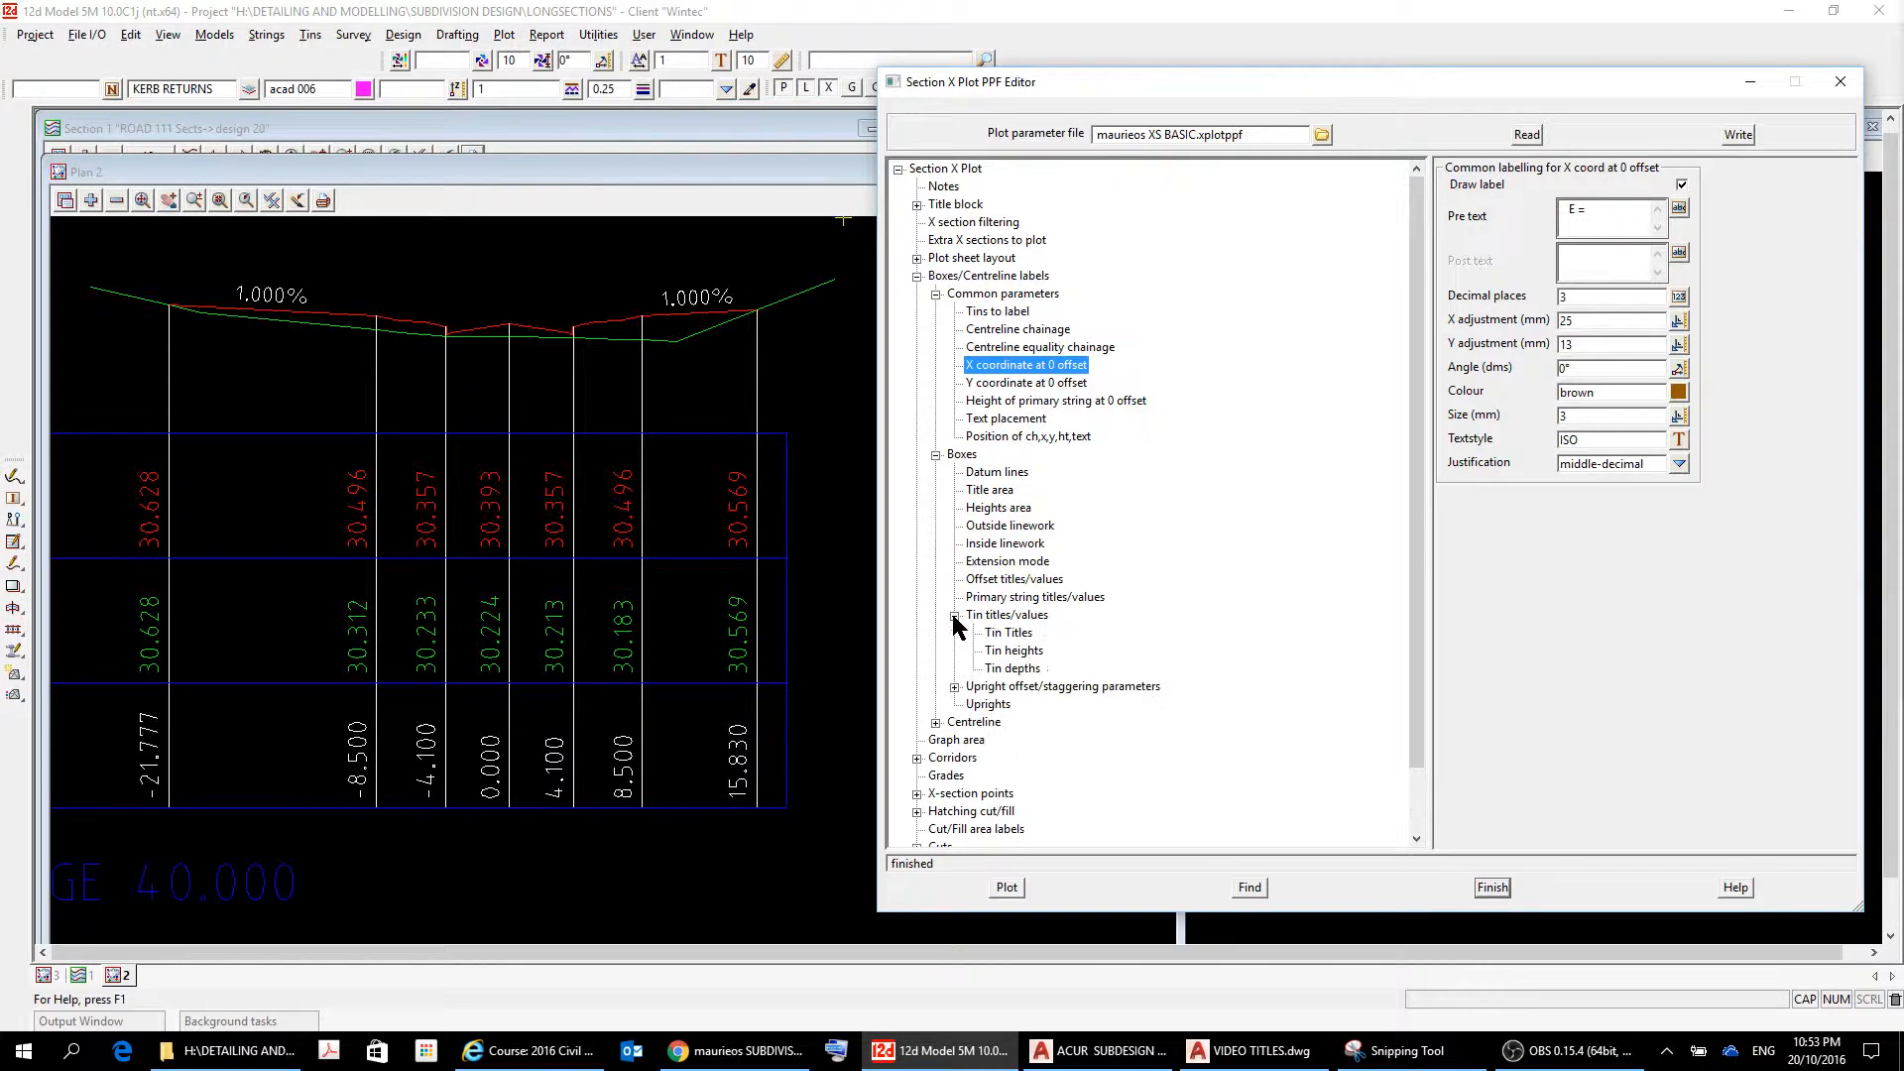
pyautogui.click(953, 686)
pyautogui.click(1034, 706)
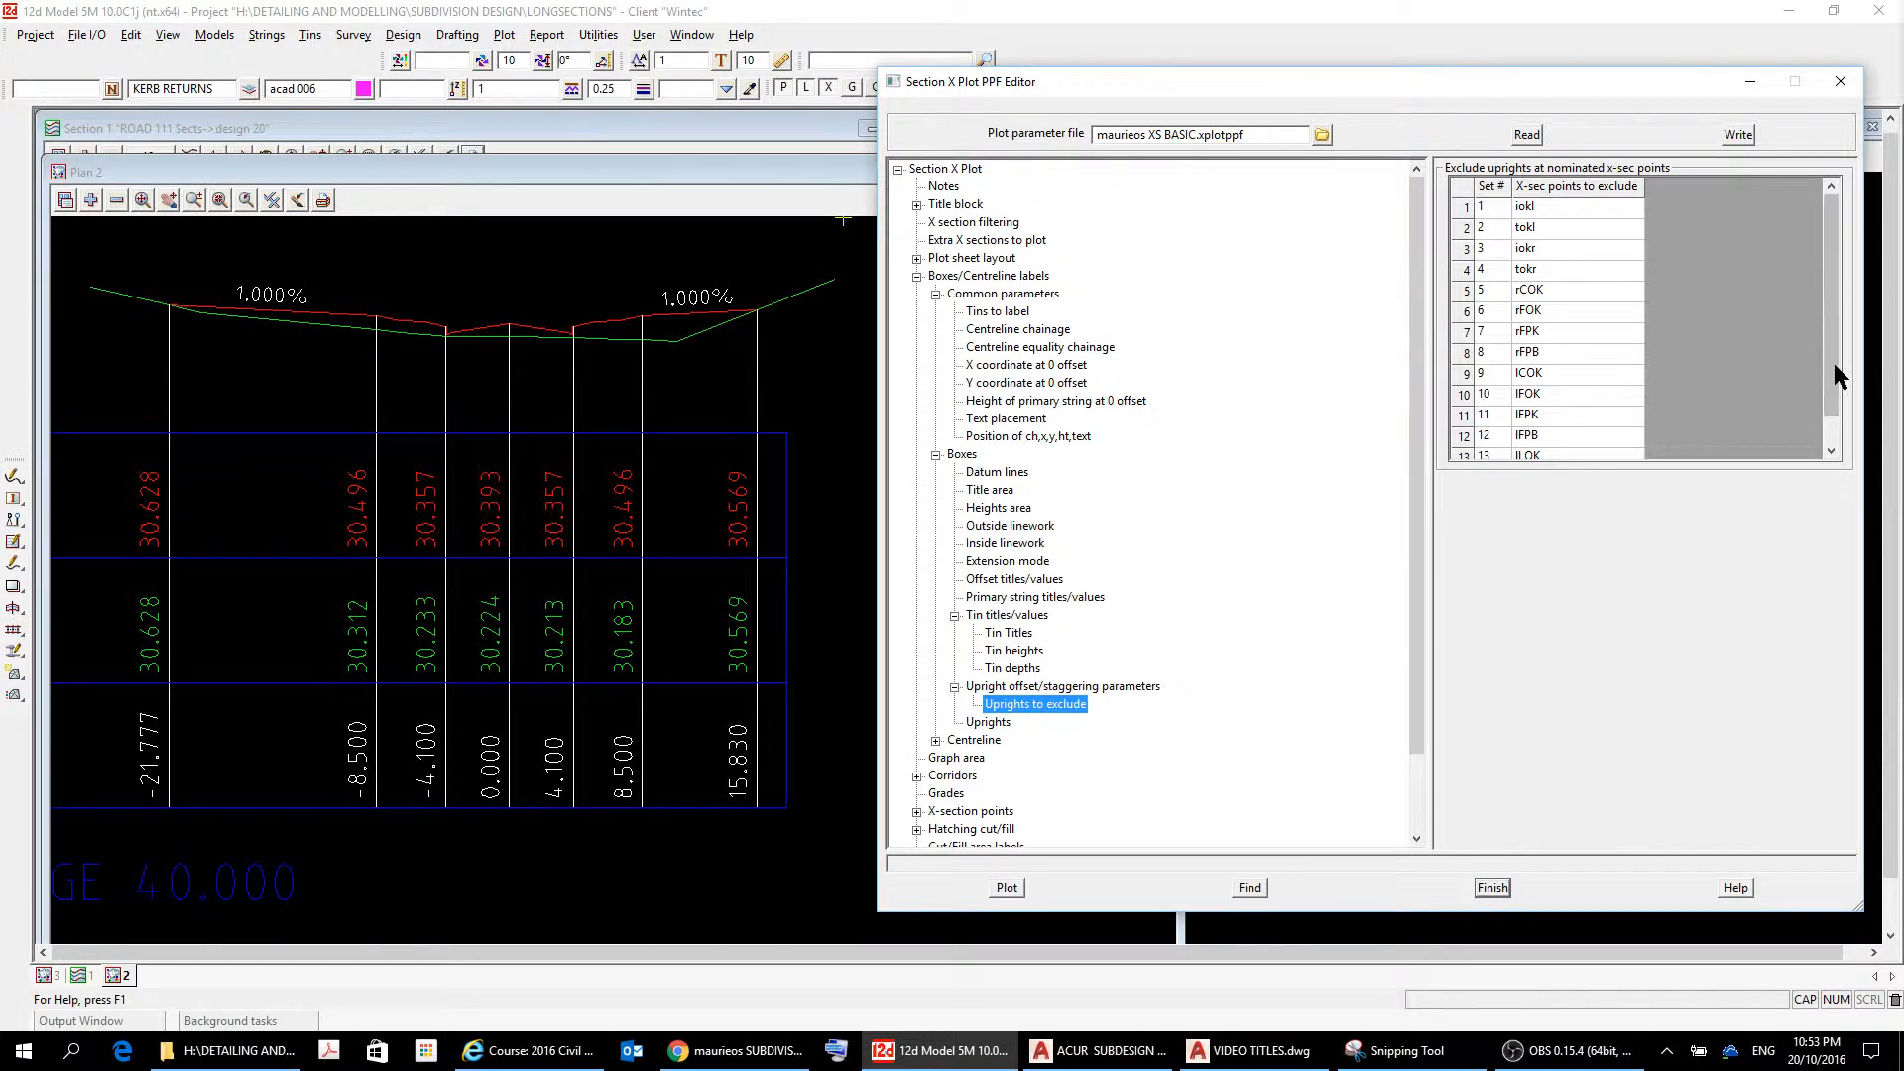
pyautogui.moveTo(1835, 357); pyautogui.dragTo(1831, 446)
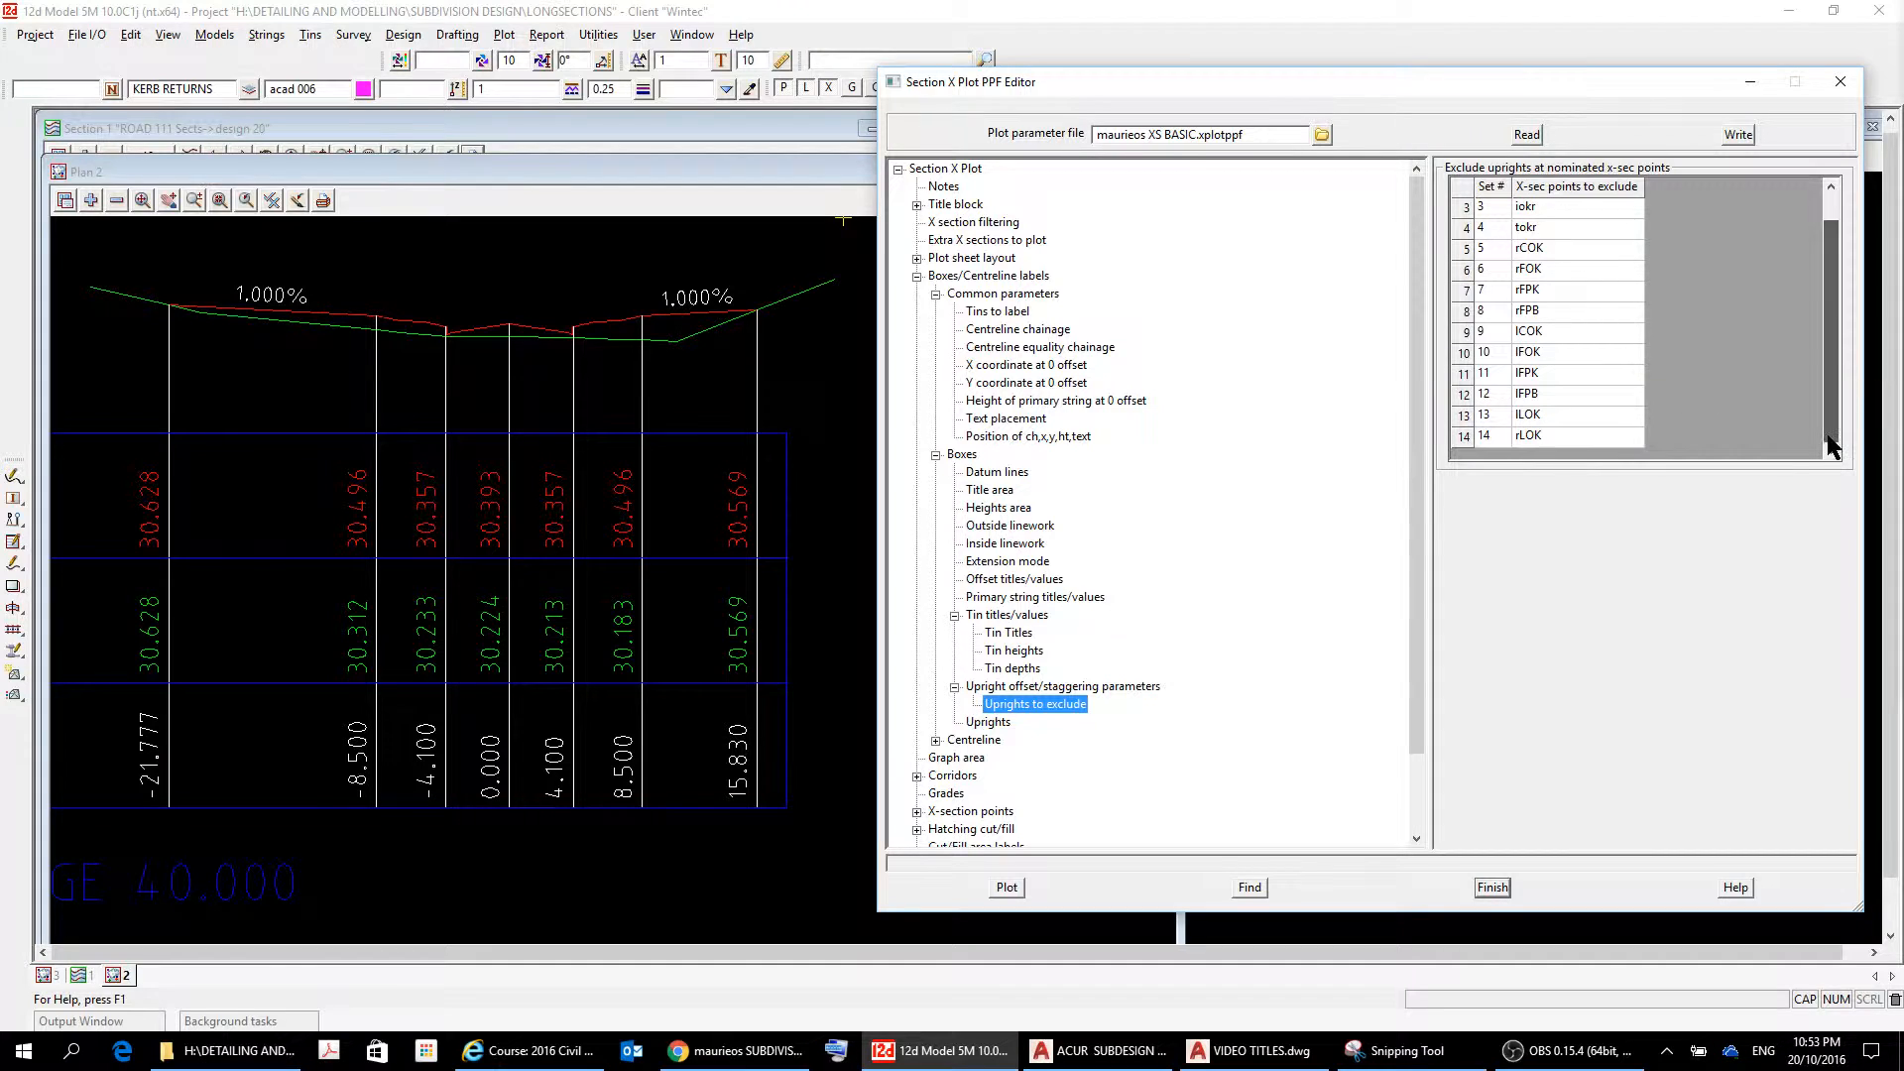
pyautogui.click(1531, 437)
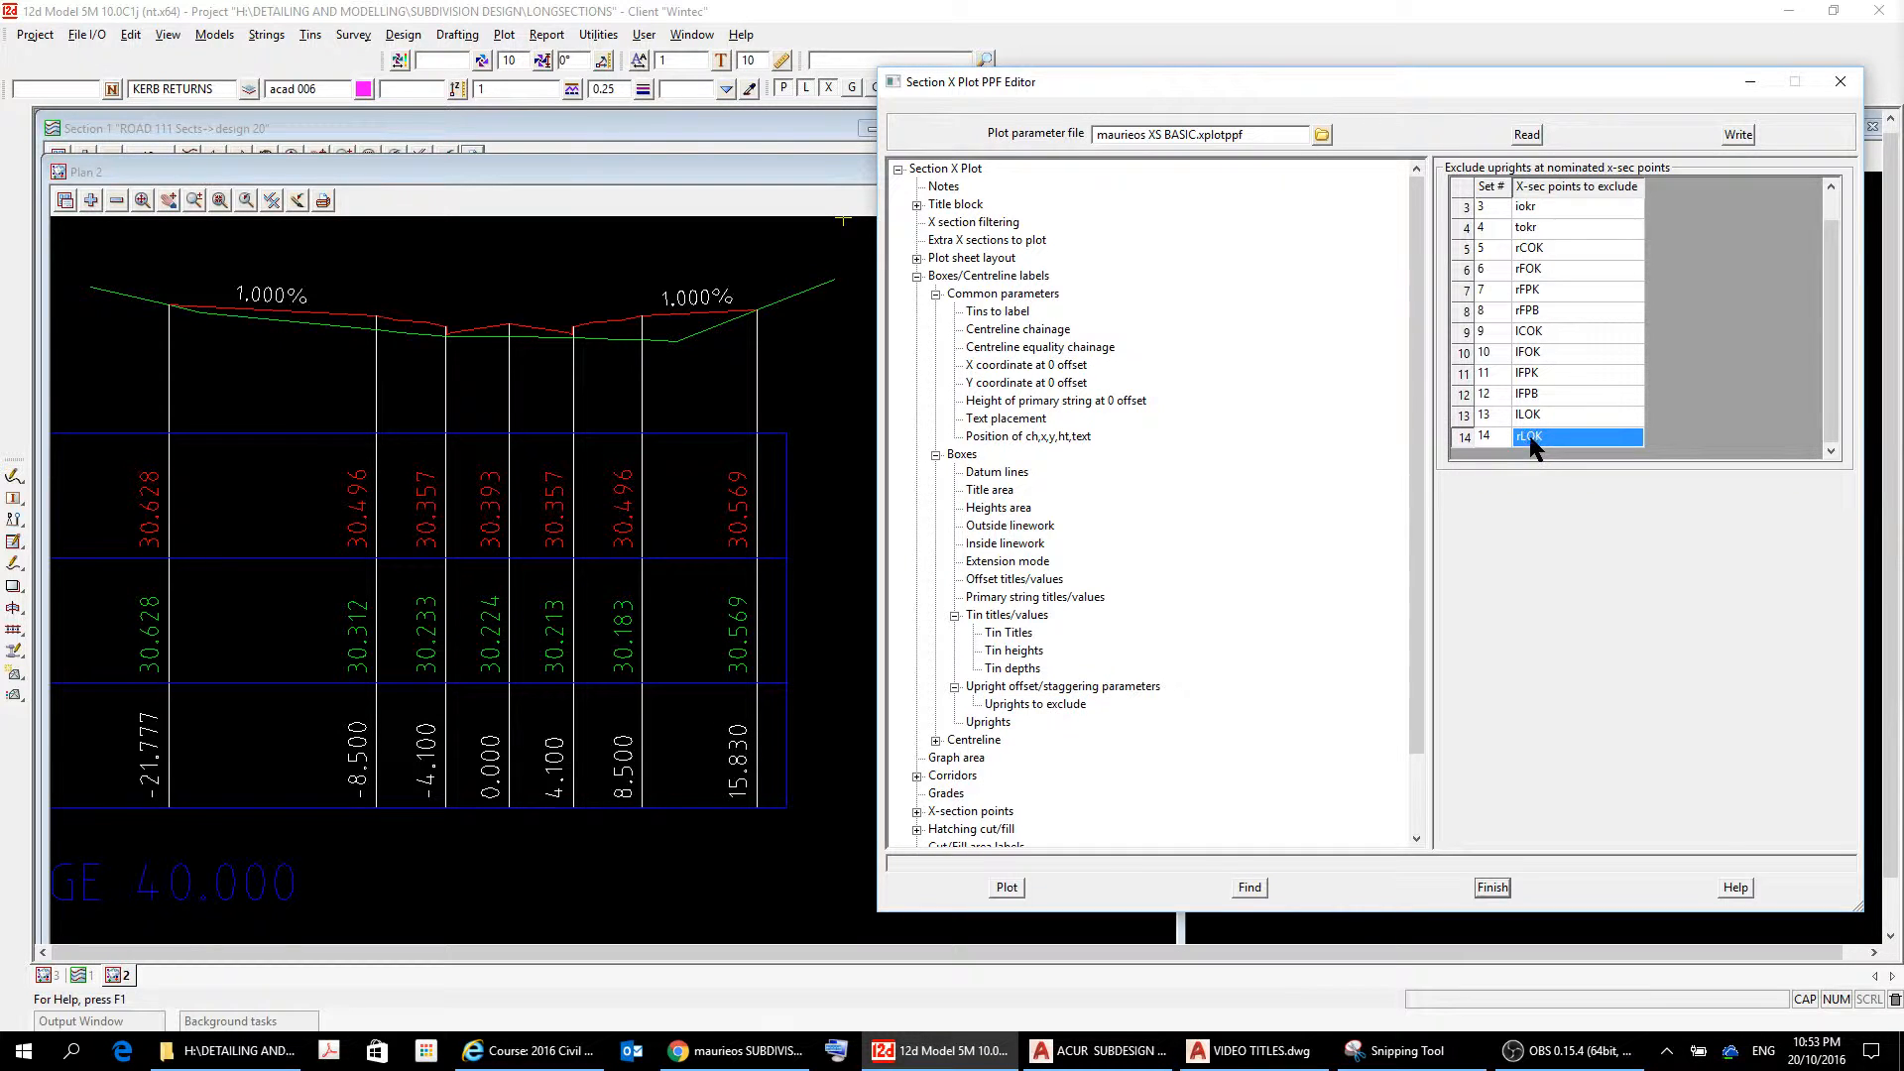
pyautogui.click(1466, 437)
pyautogui.rightClick(1465, 442)
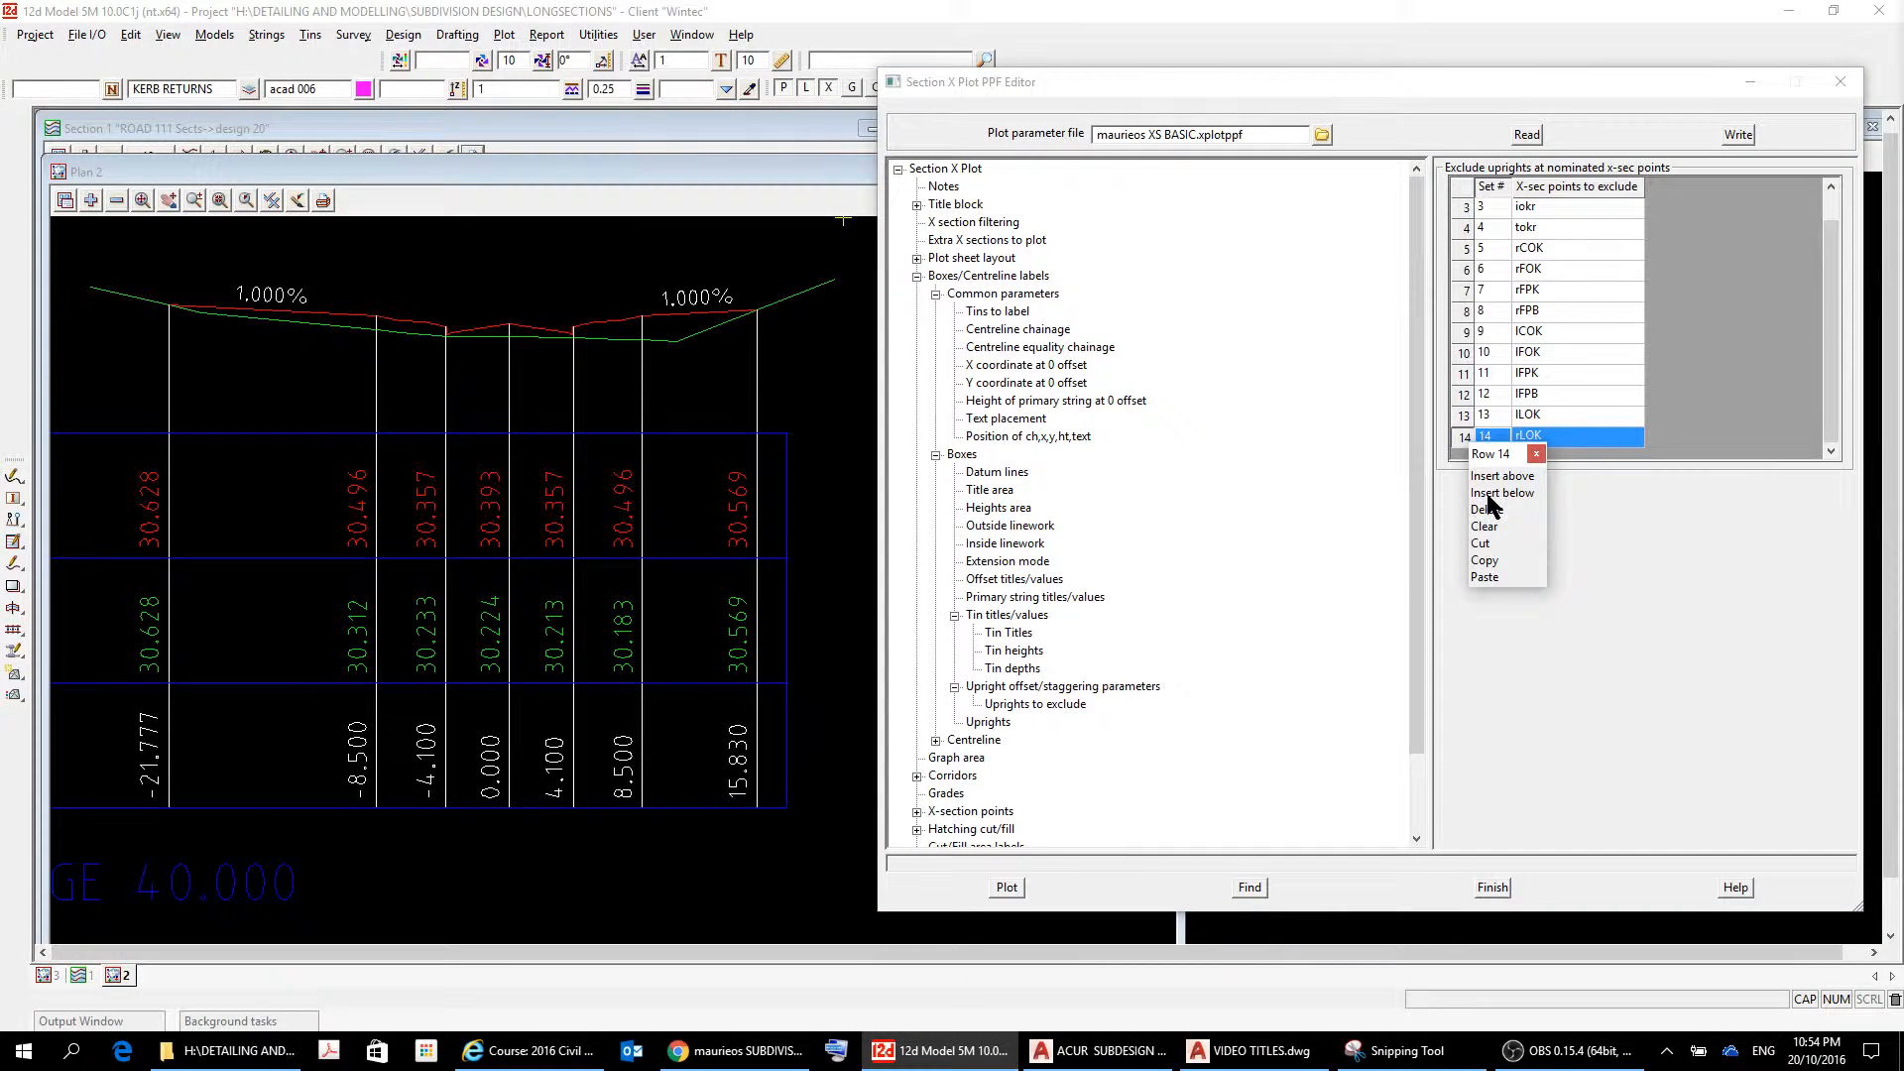
pyautogui.click(1603, 610)
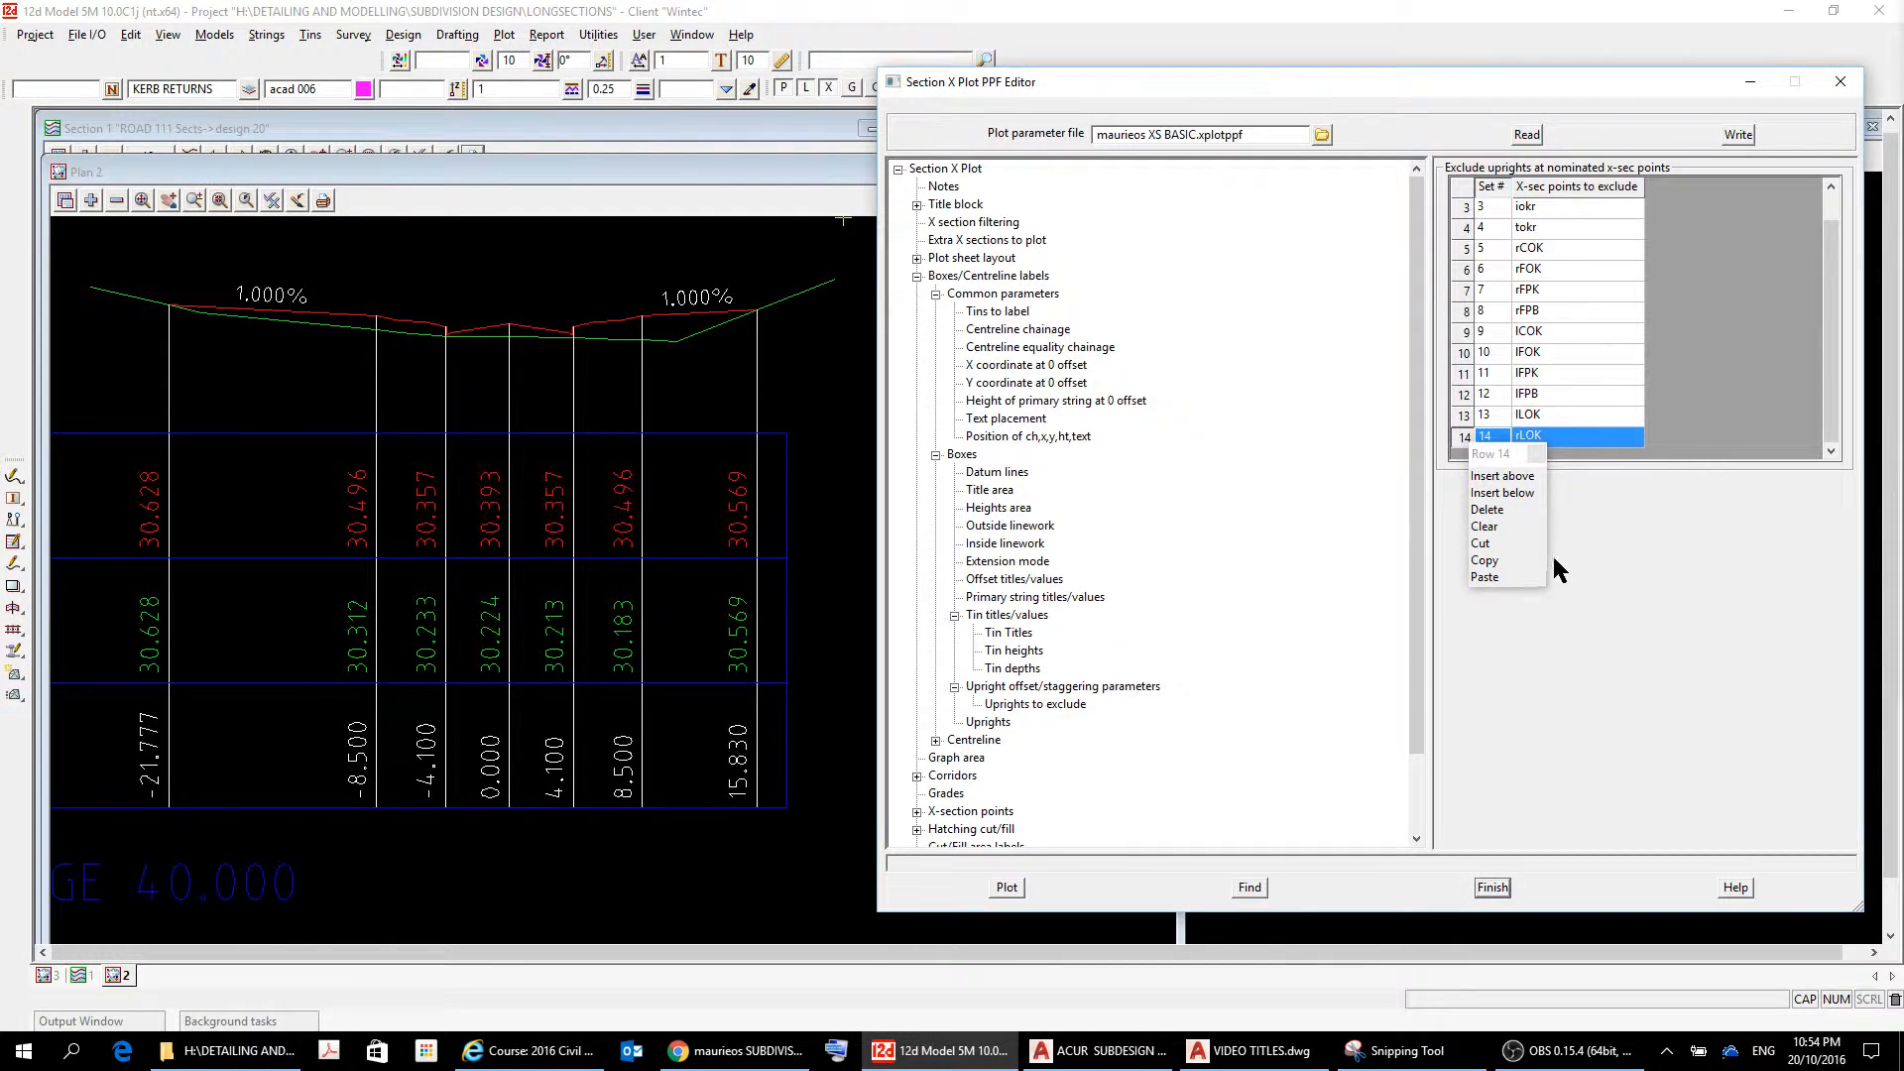
pyautogui.click(1538, 455)
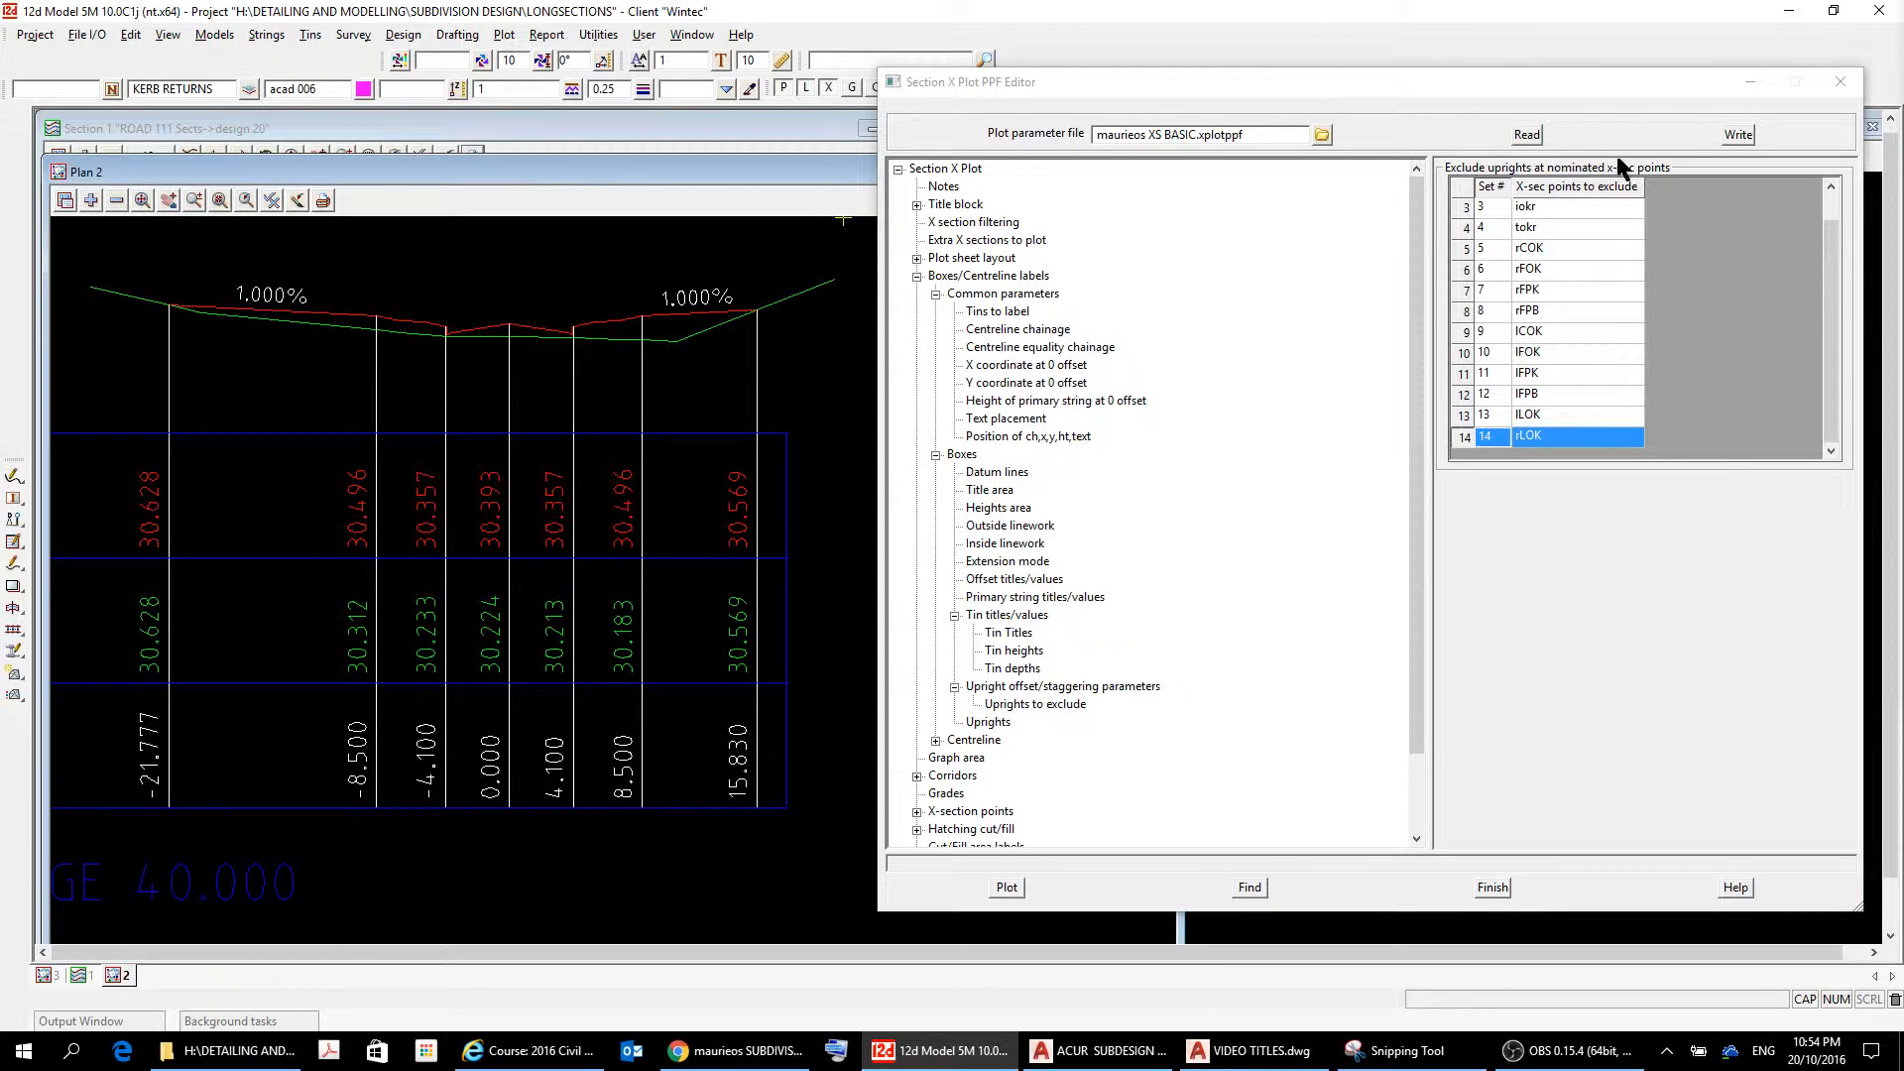
# Save the plot parameters to maurieos XS BASIC.xplotppf, replacing the existing file.
pyautogui.click(1740, 135)
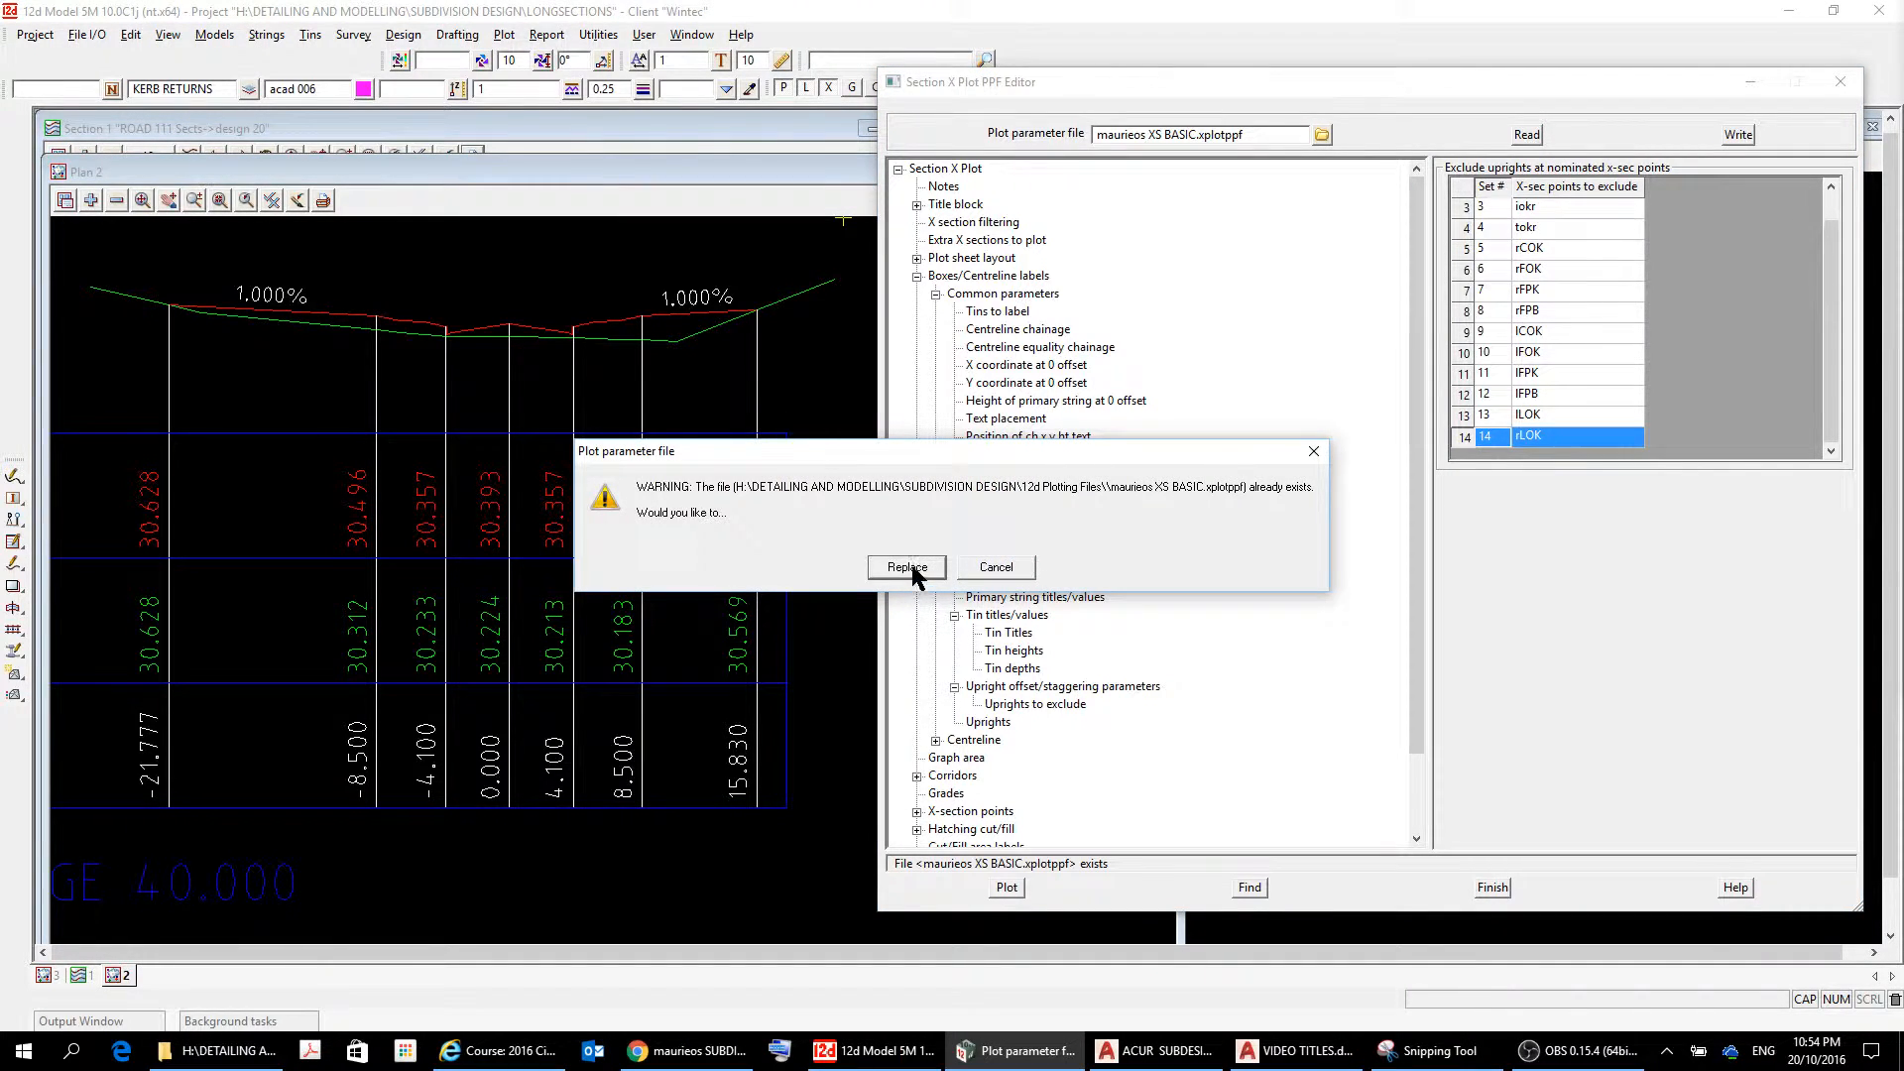
pyautogui.click(910, 567)
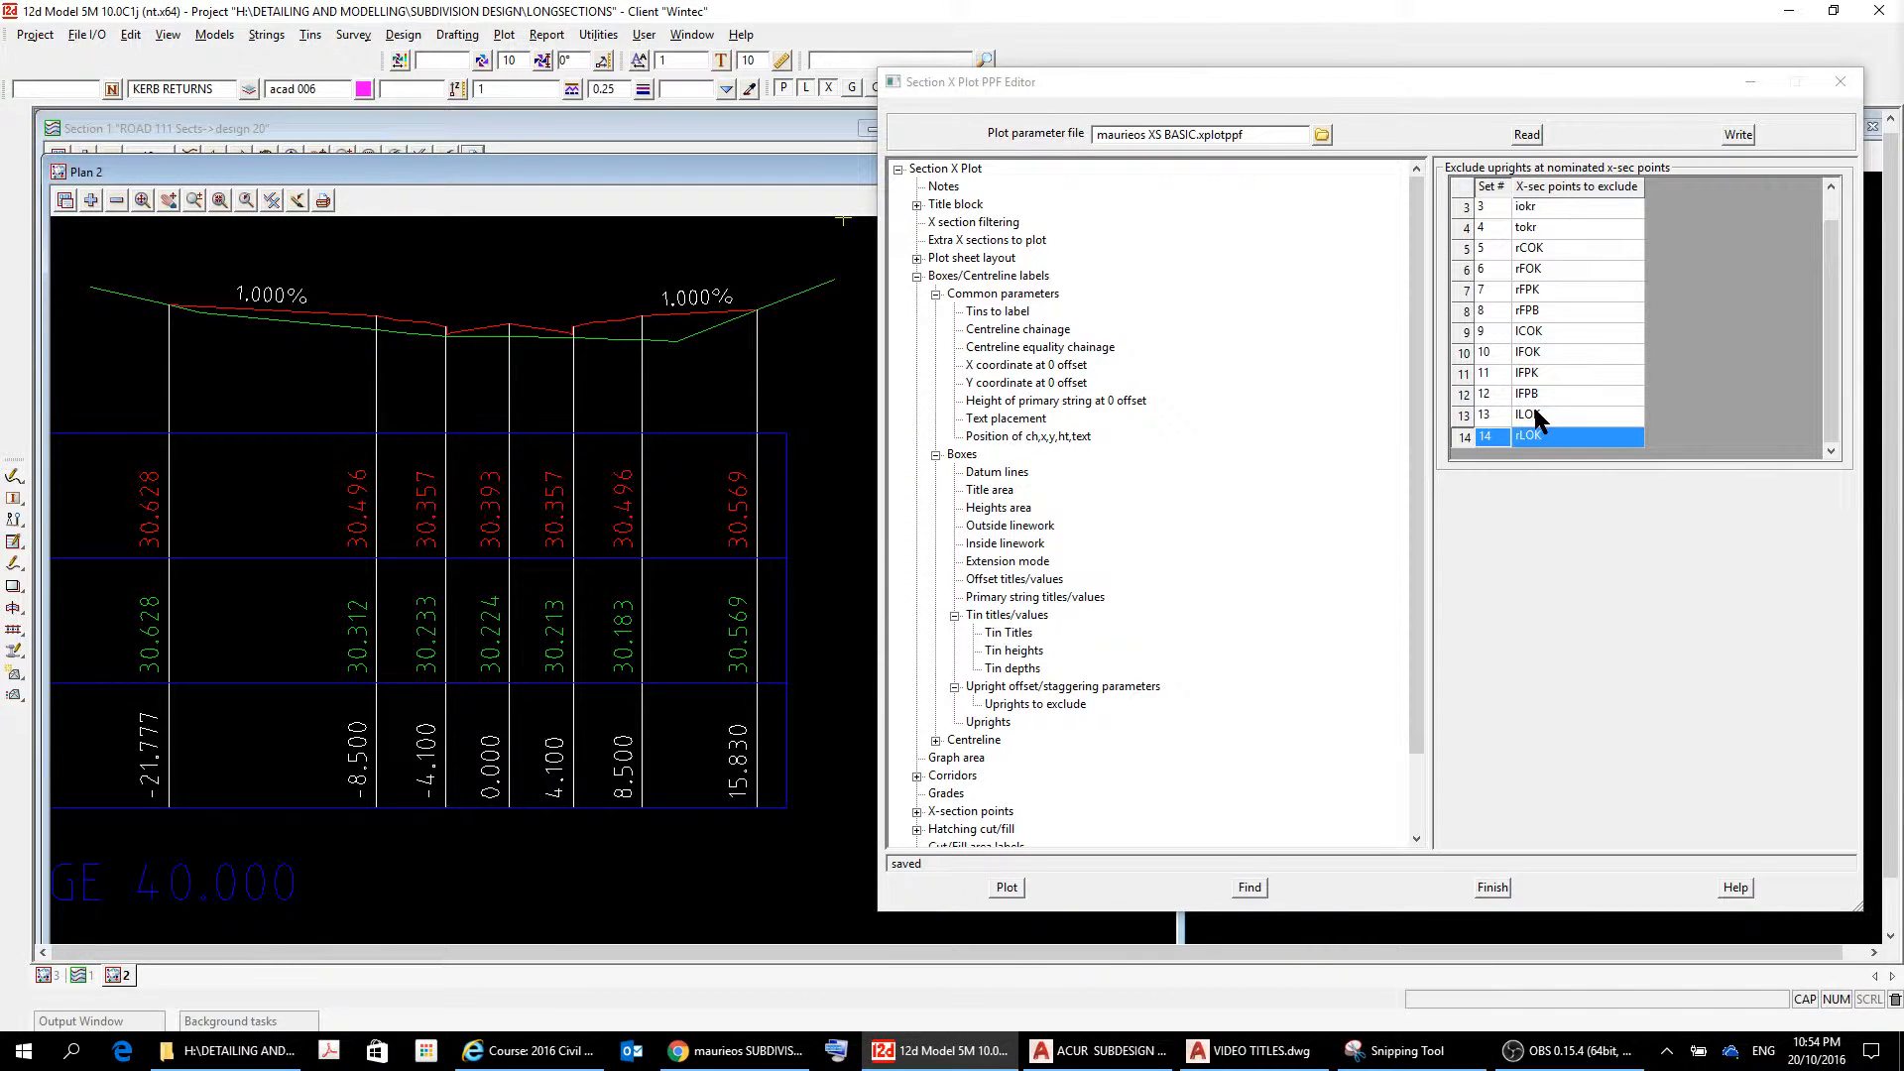
# Delete rows 13 and 14, lLOK and rLOK, from the uprights to exclude and replot the cross sections.
pyautogui.moveTo(1464, 417); pyautogui.dragTo(1467, 441)
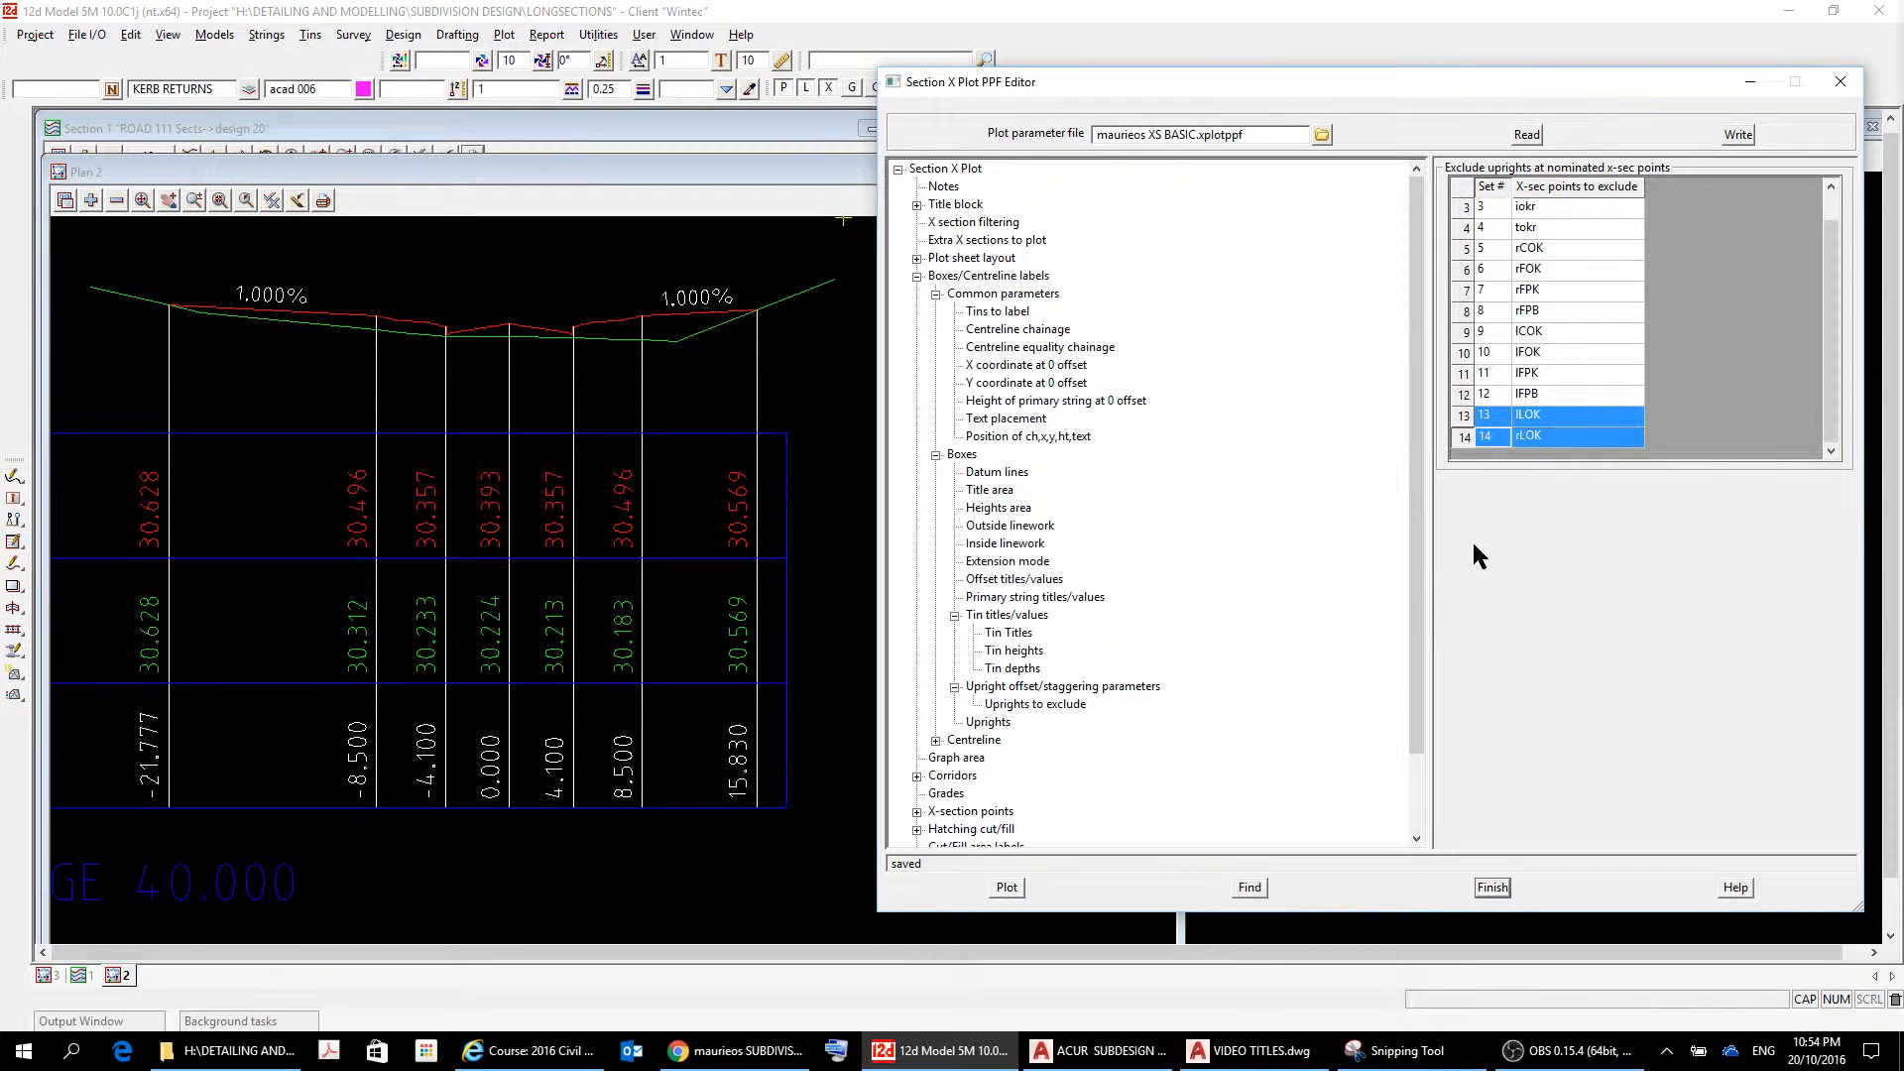
pyautogui.rightClick(1464, 424)
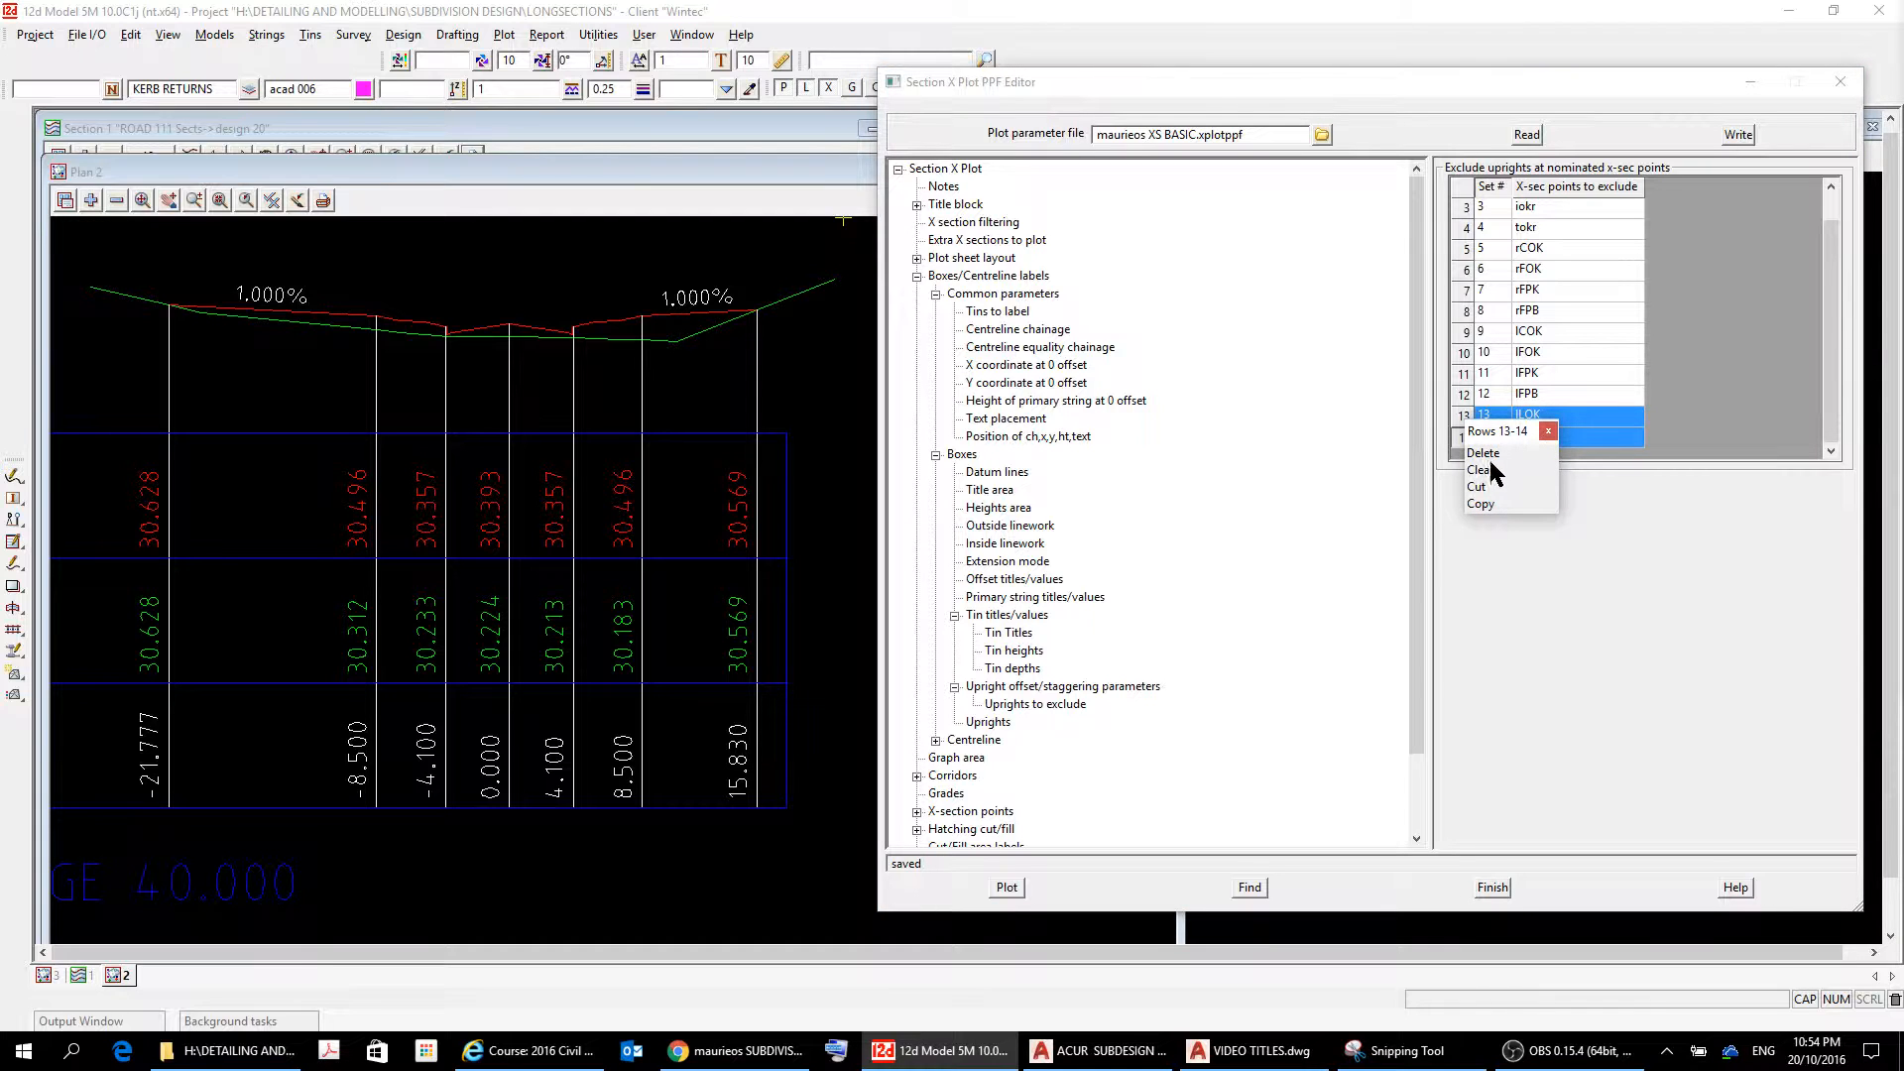
pyautogui.click(1482, 452)
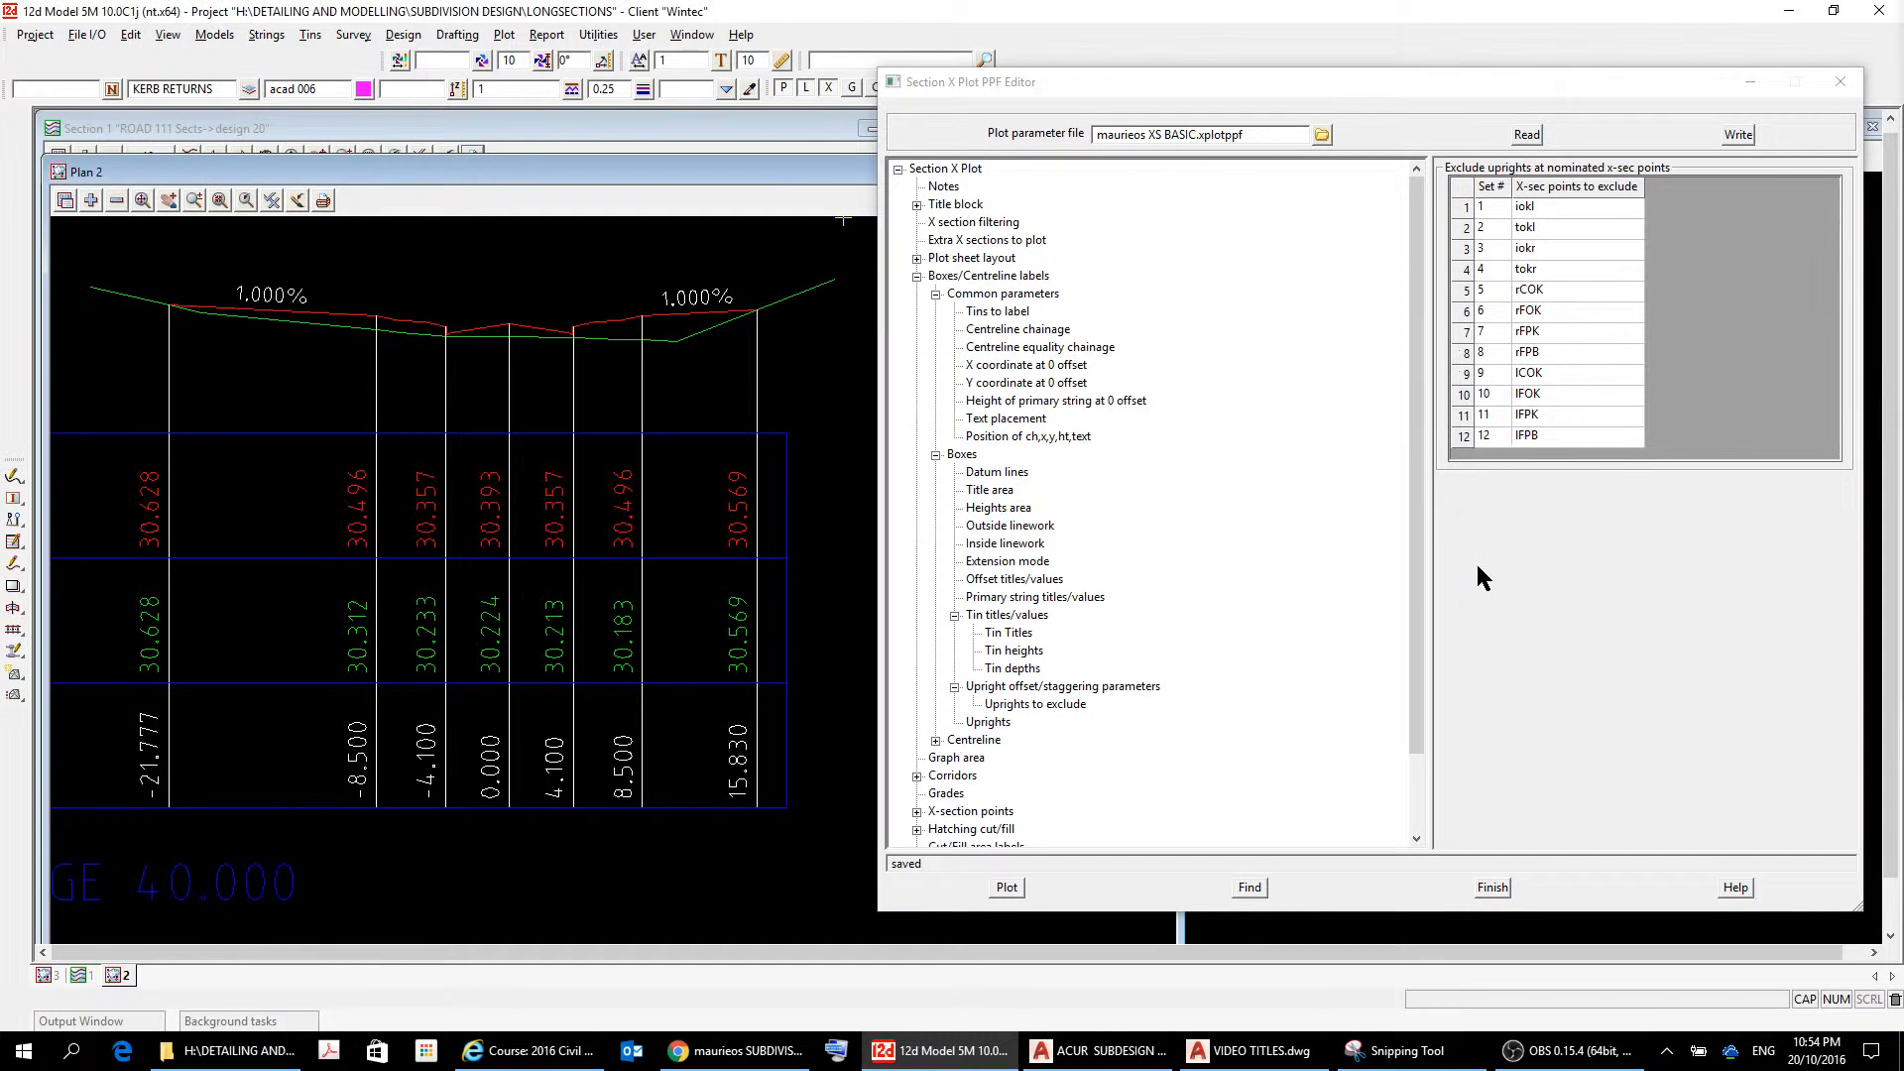
pyautogui.click(1017, 888)
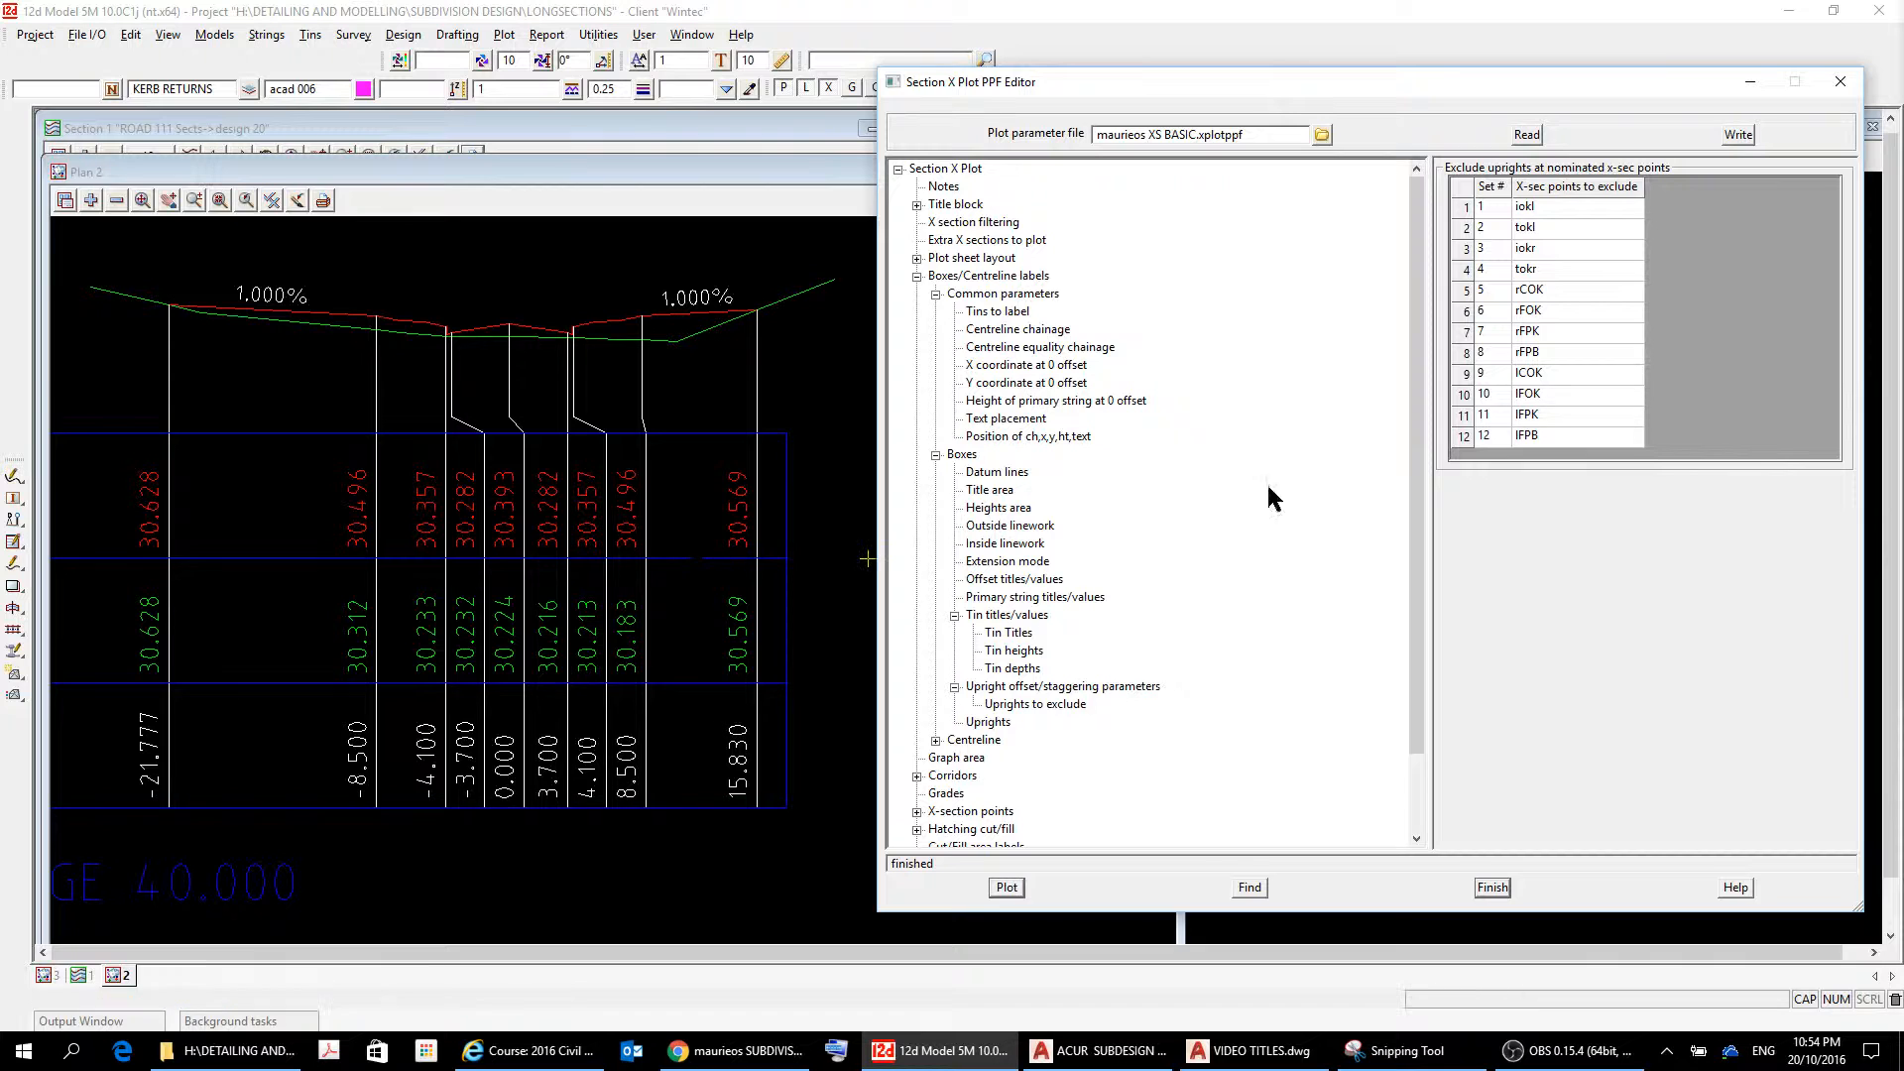
# Reload maurieos XS BASIC.xplotppf to restore the deleted exclusions, reopen the uprights to exclude list, and replot the cross sections.
pyautogui.click(1531, 135)
pyautogui.click(1532, 134)
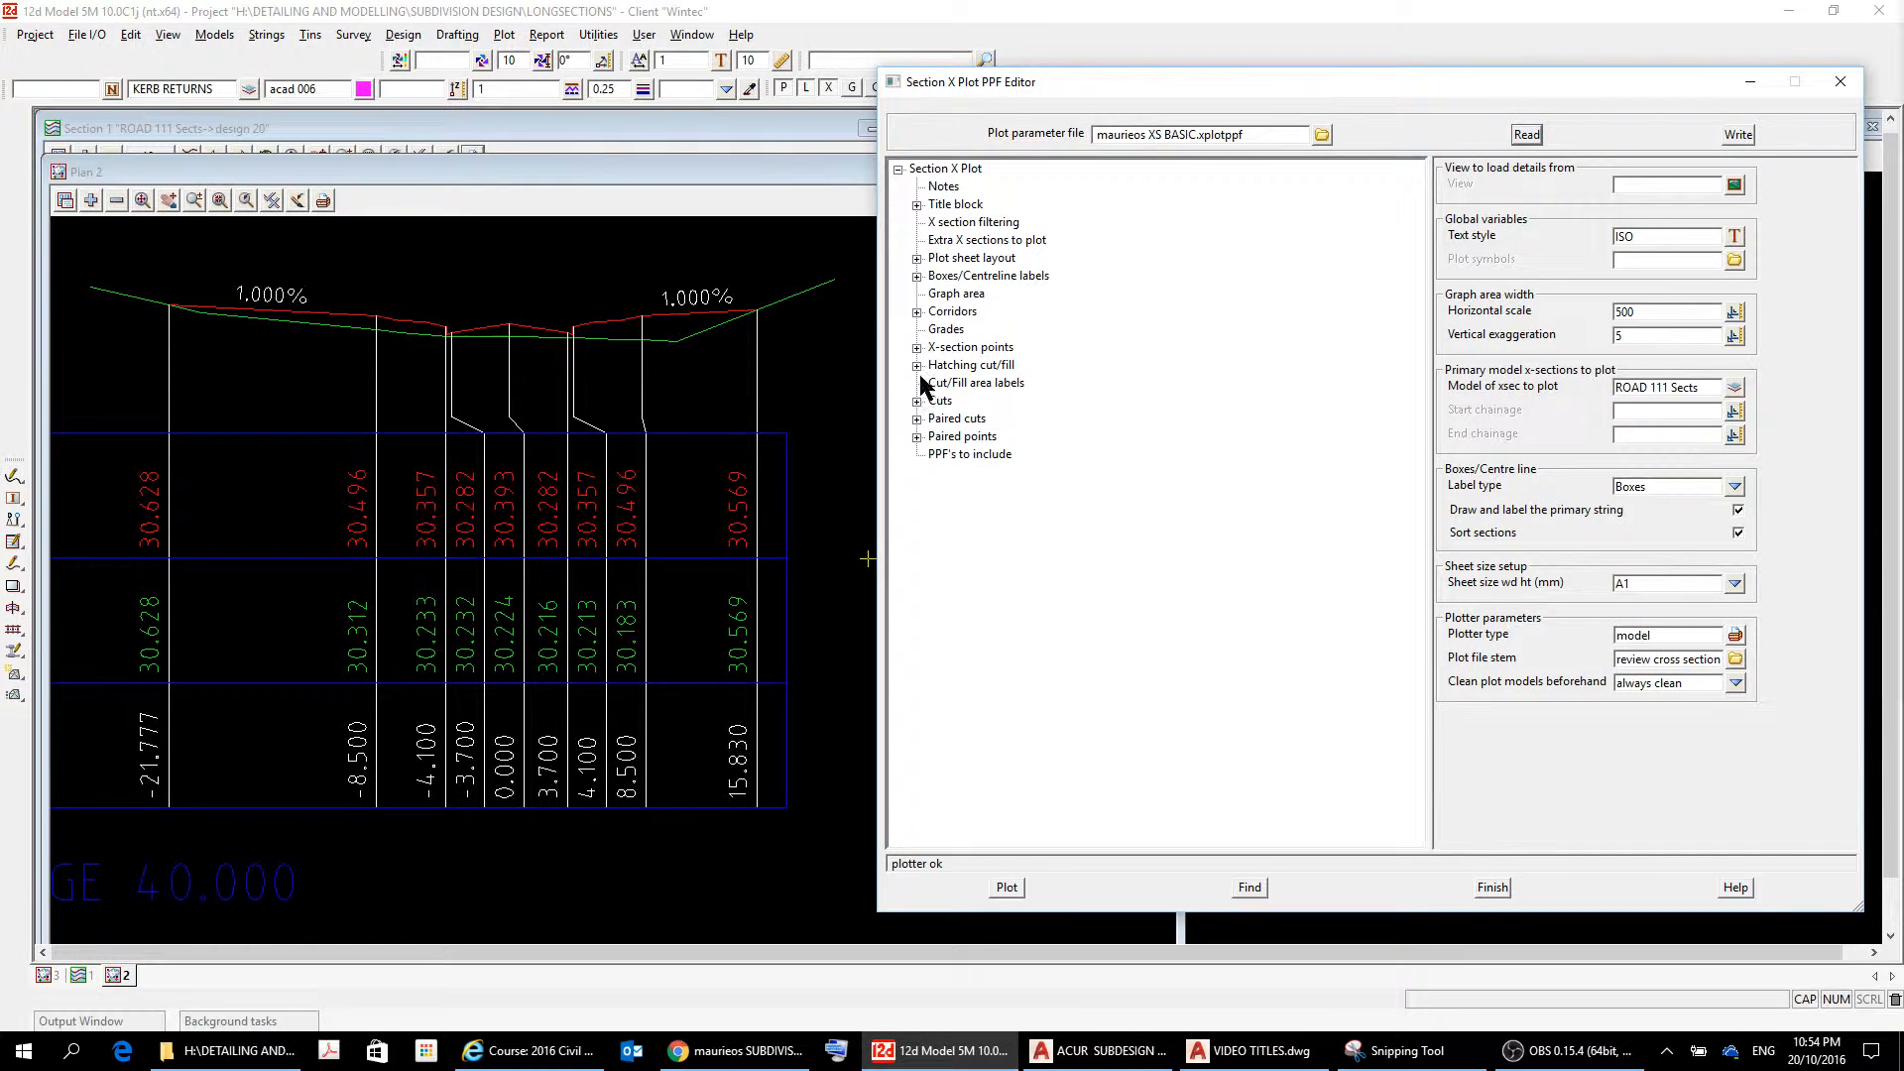
pyautogui.click(918, 277)
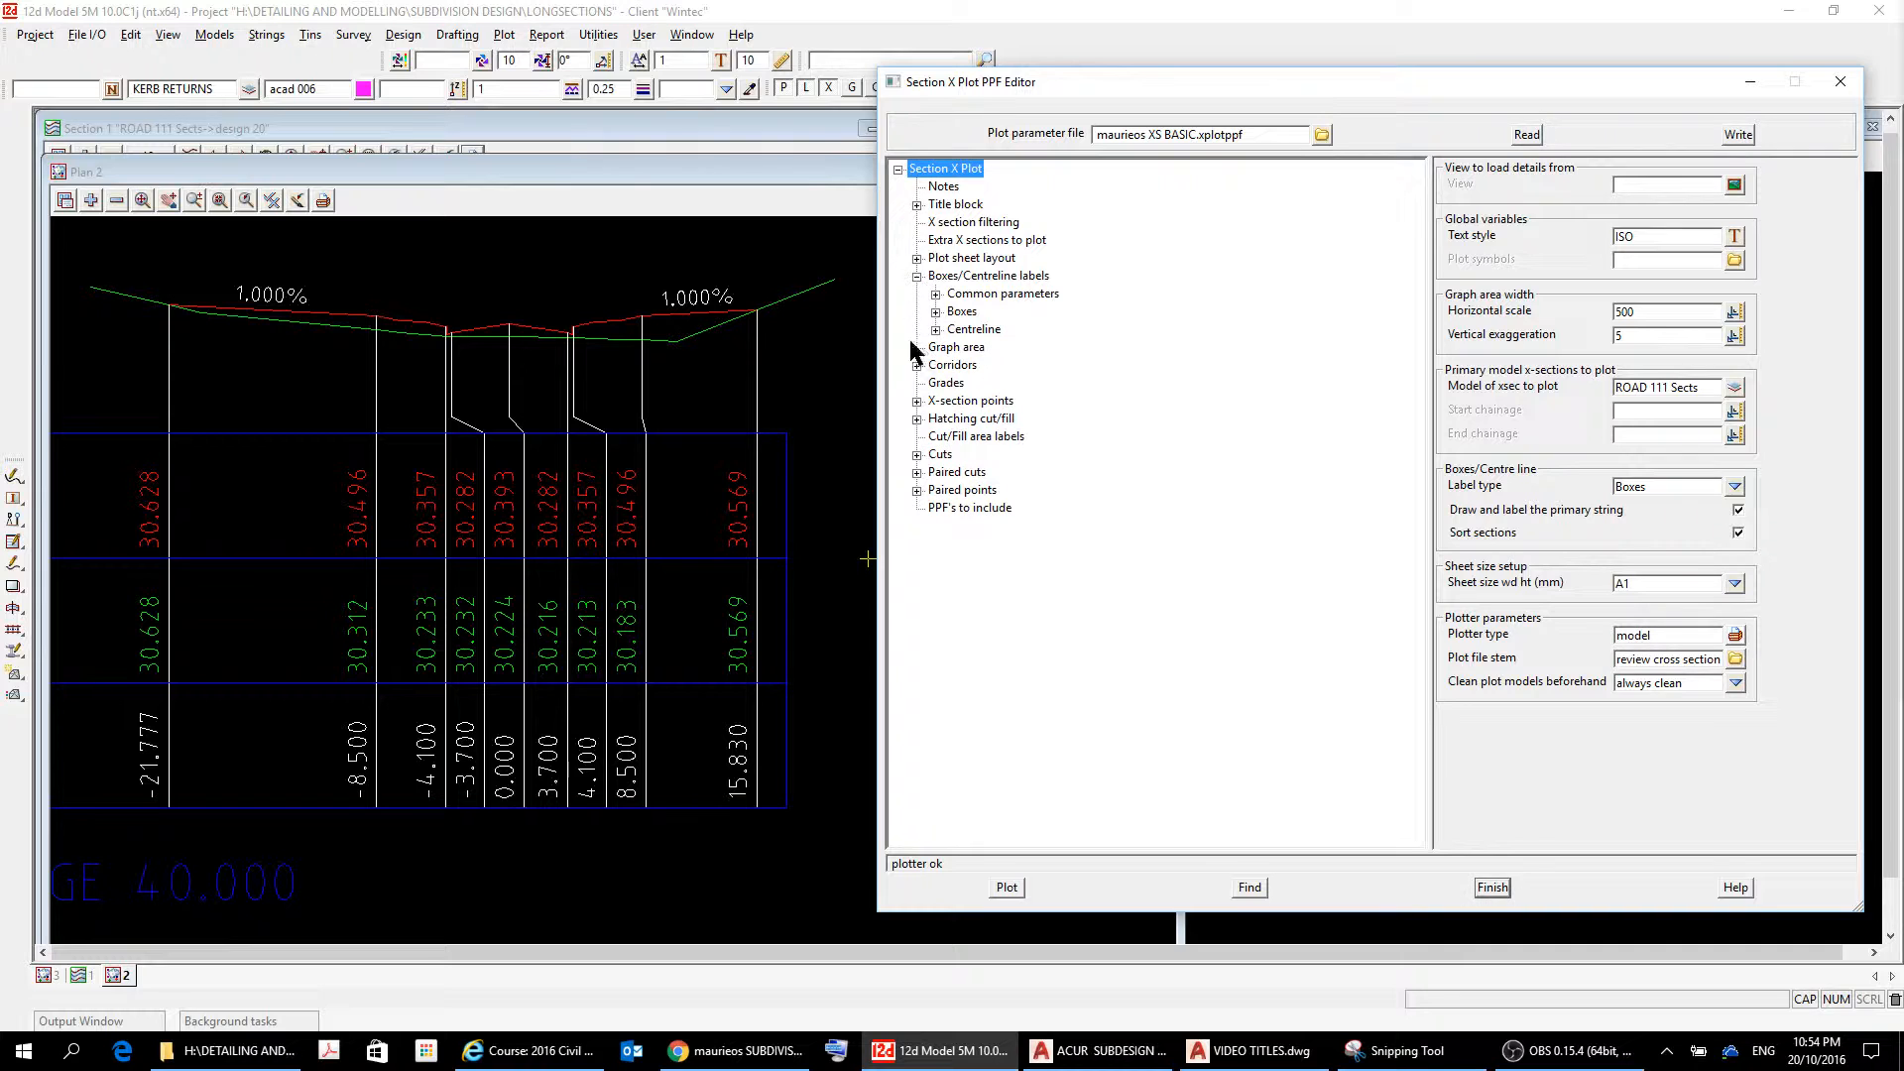
pyautogui.click(918, 401)
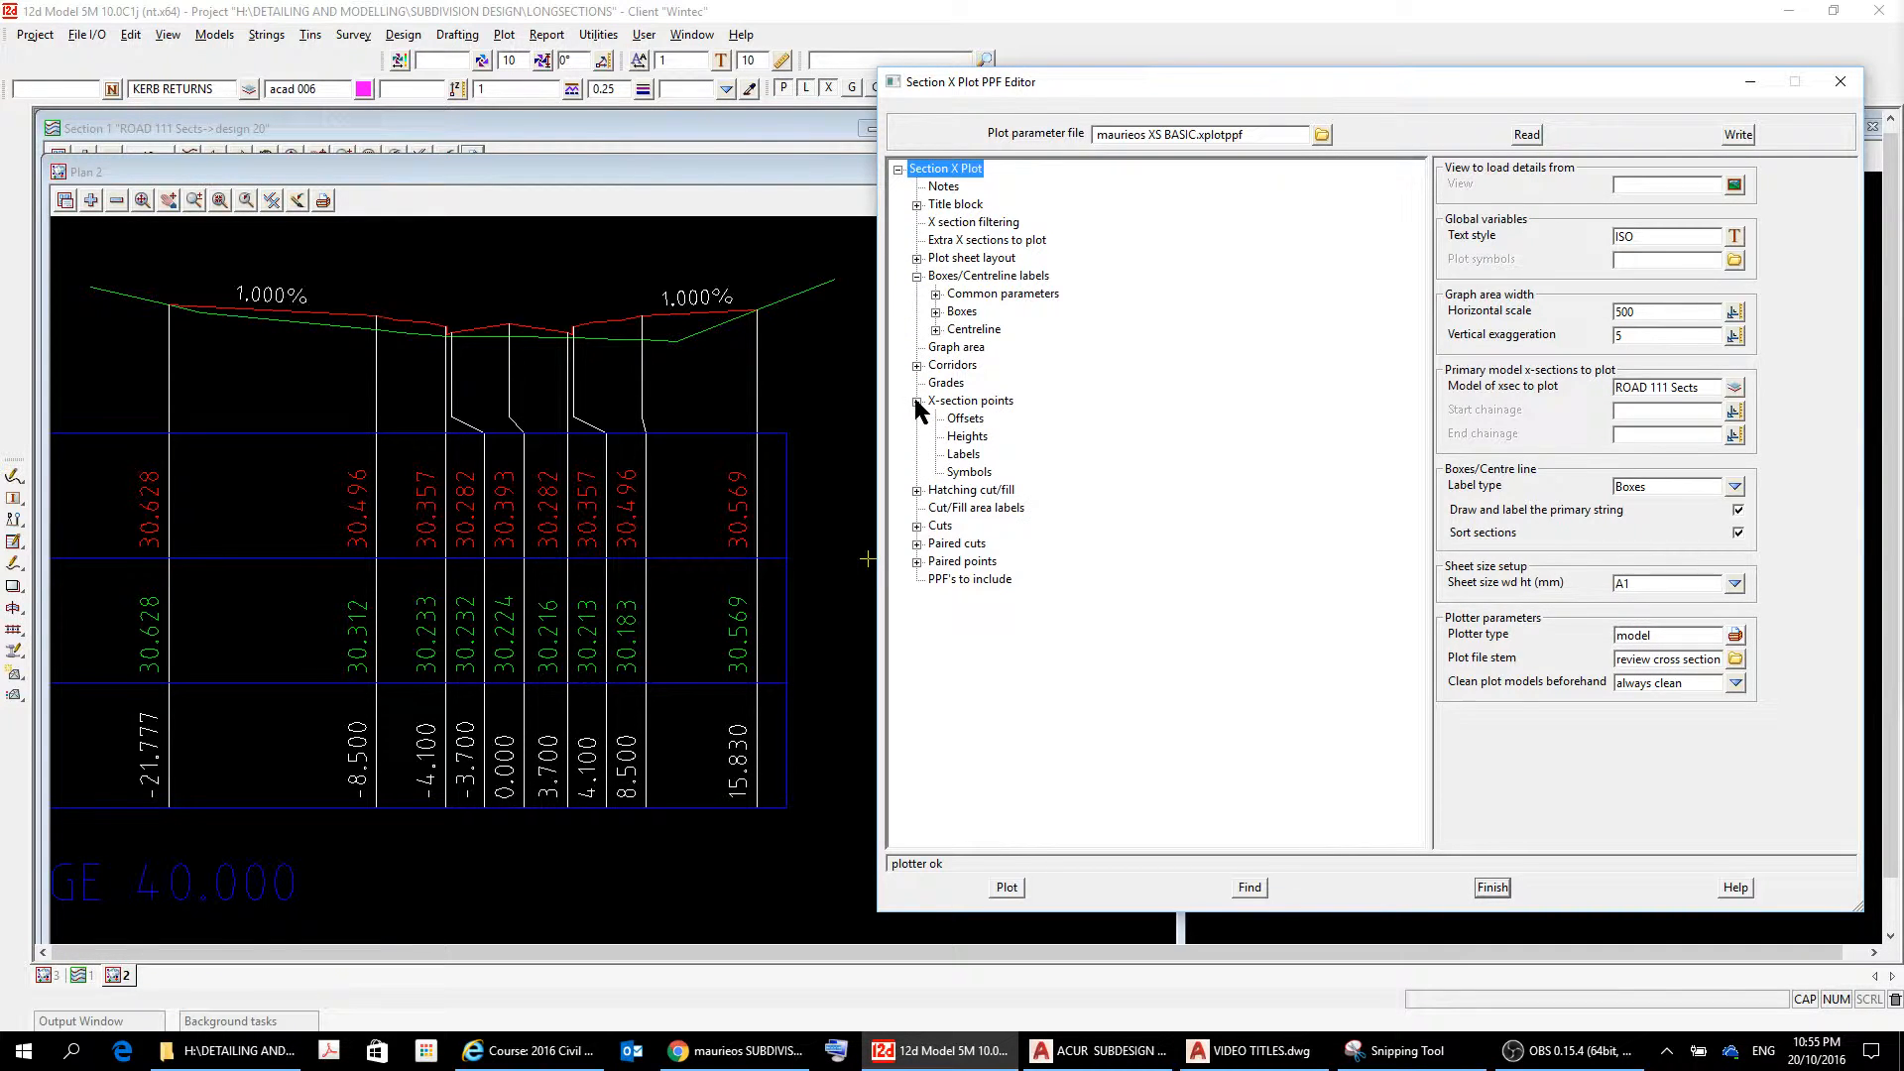
pyautogui.click(935, 329)
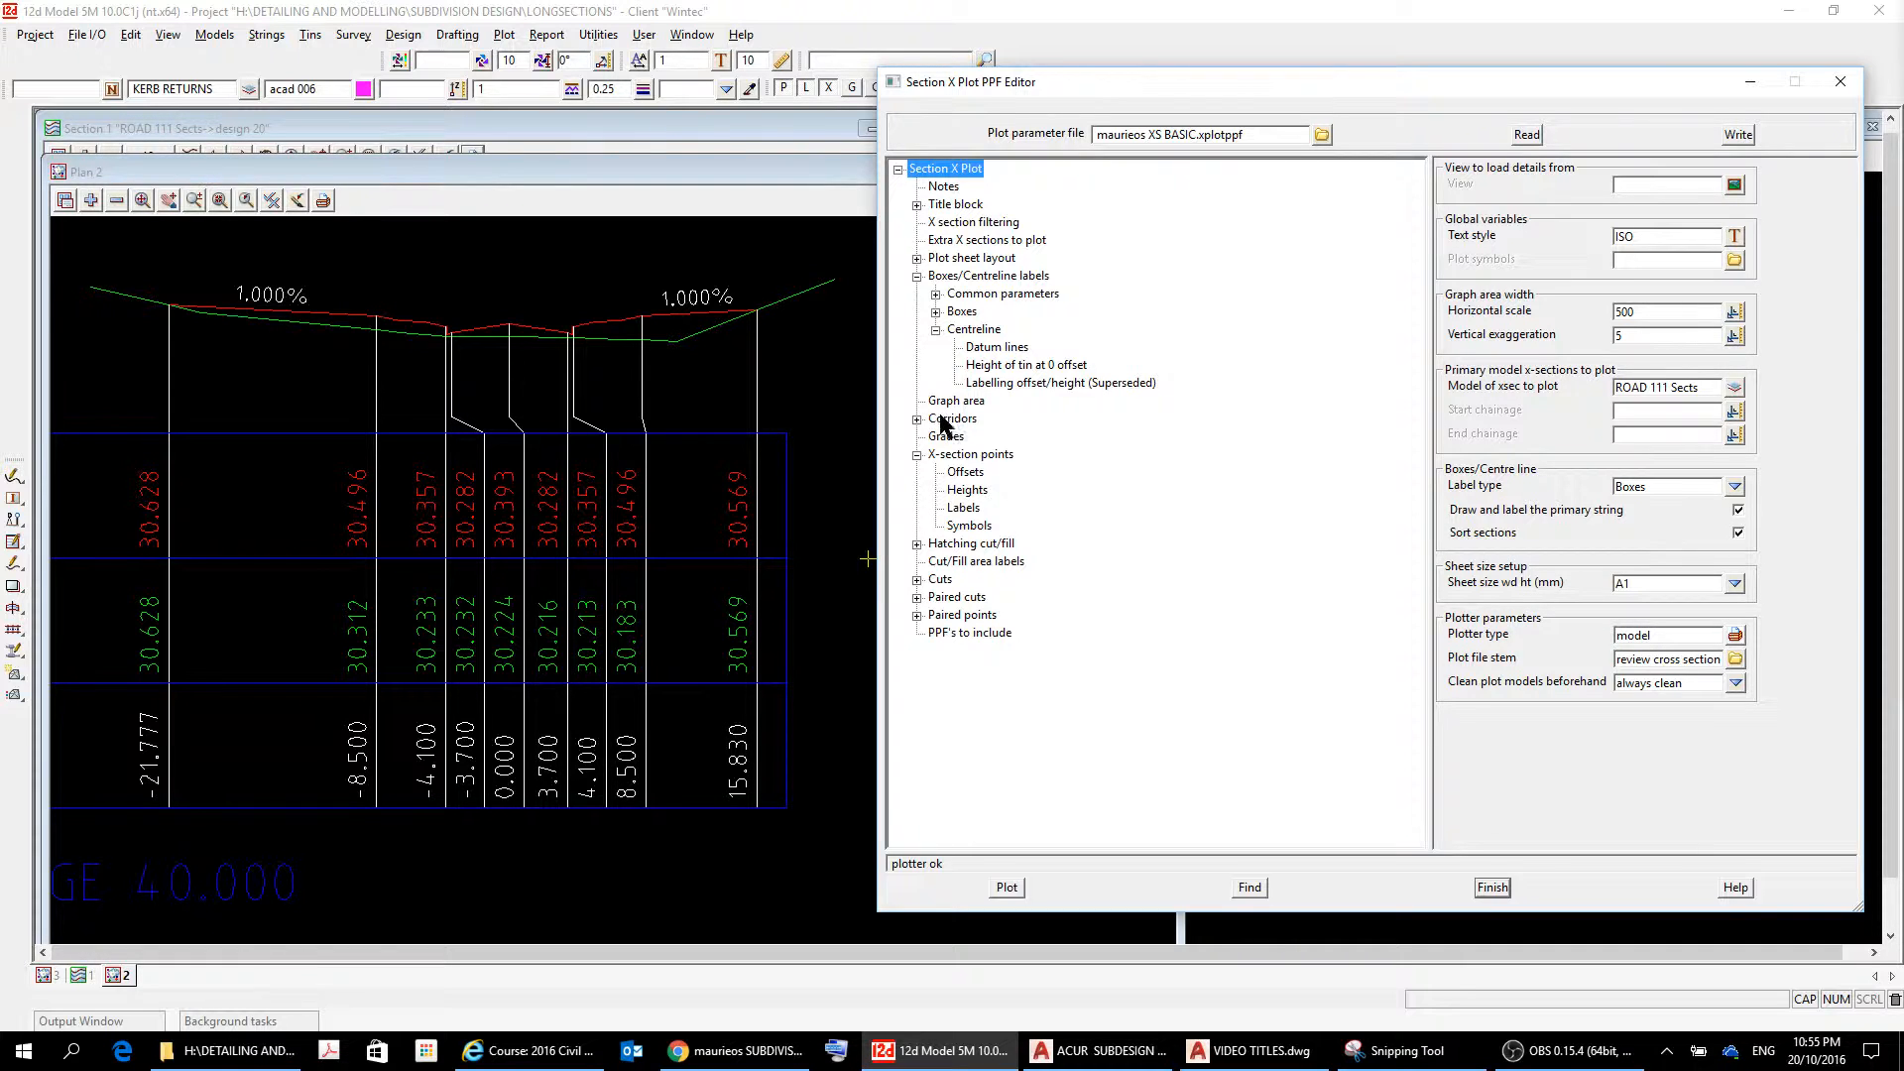
pyautogui.click(935, 311)
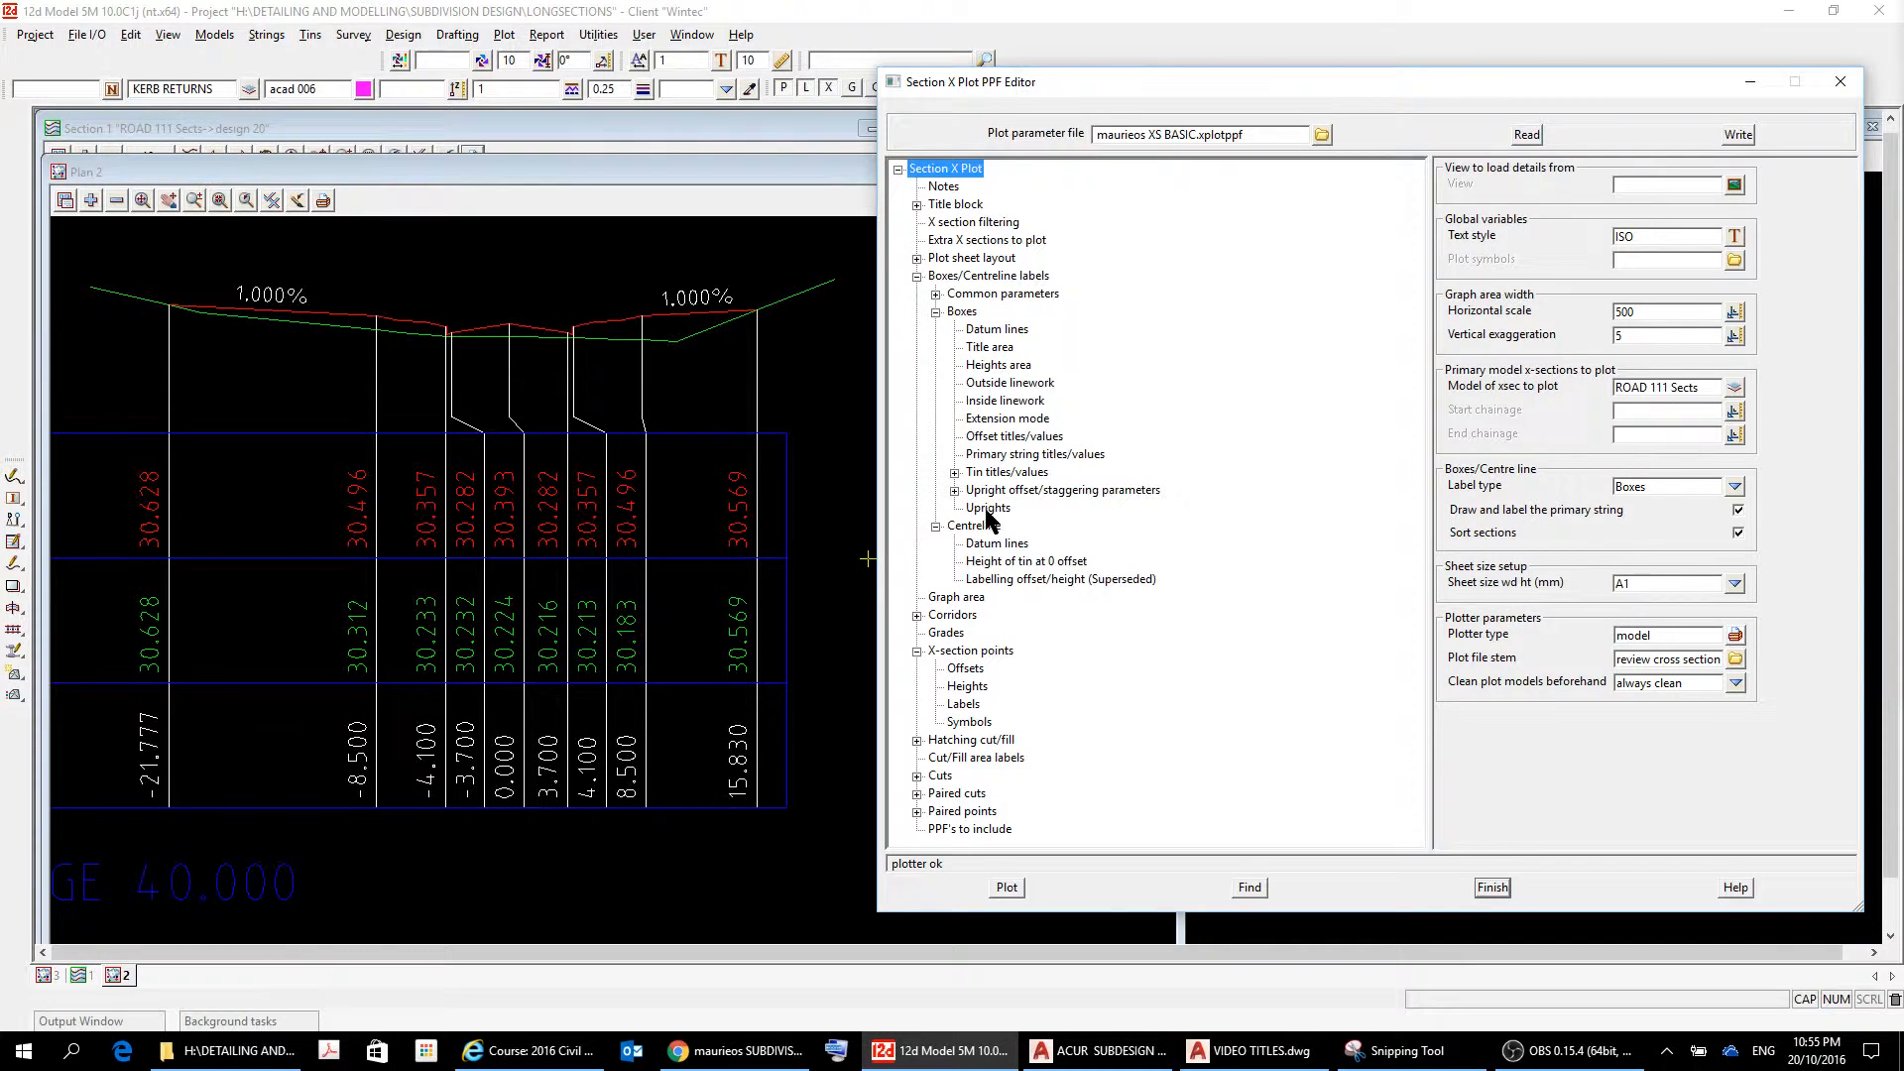
pyautogui.click(955, 491)
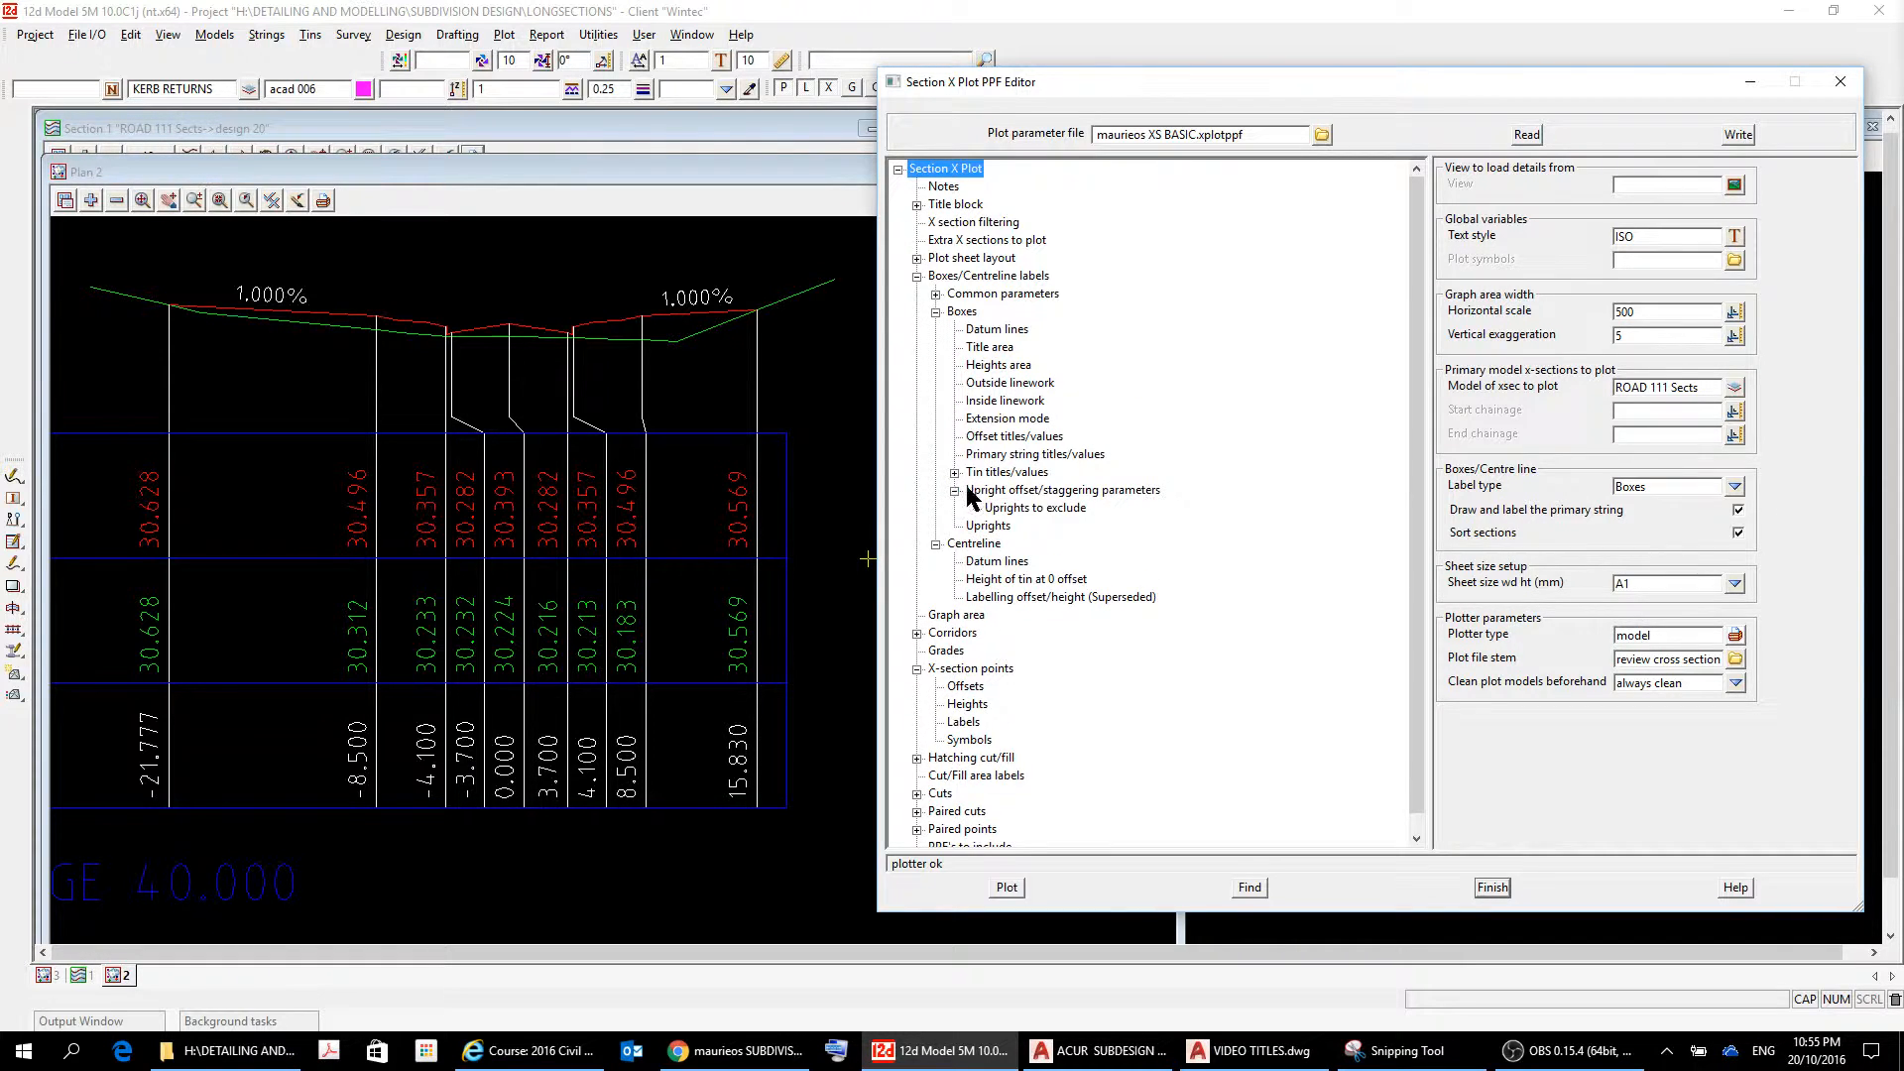
pyautogui.click(1018, 508)
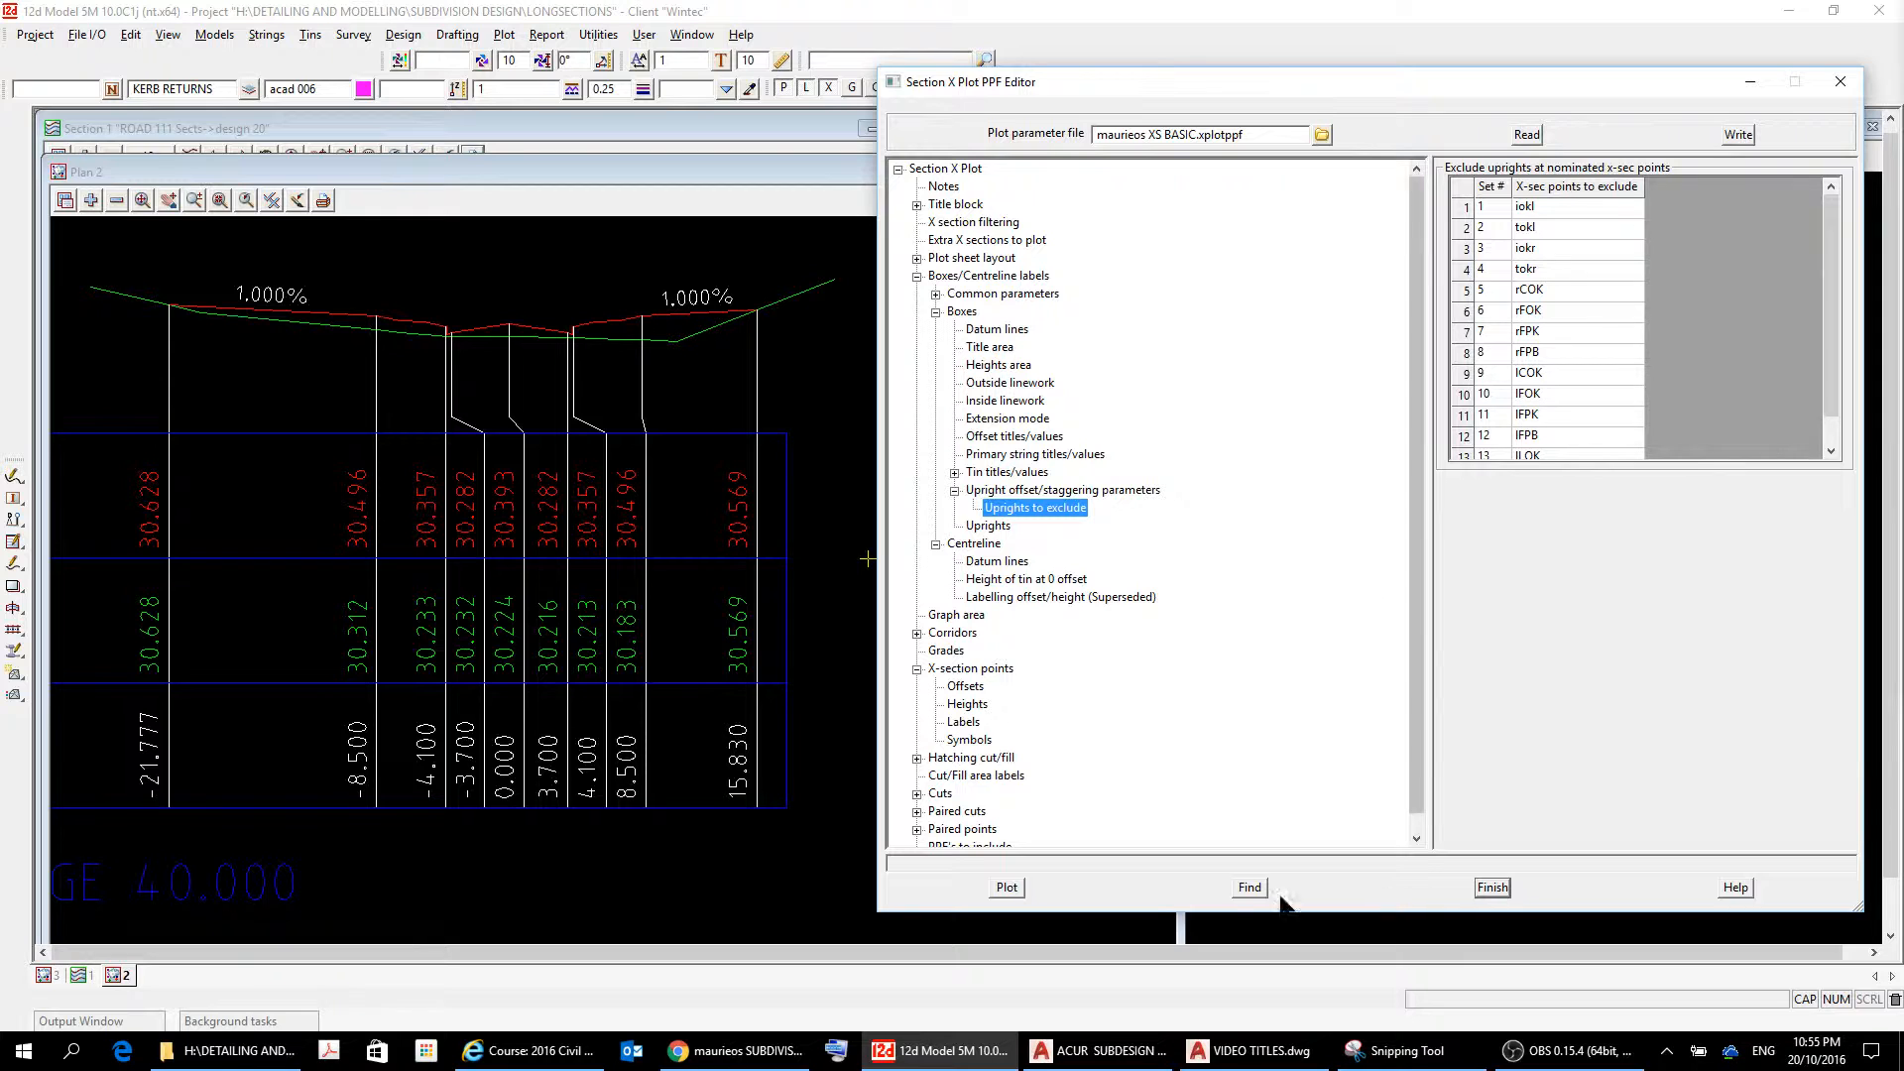
pyautogui.click(1006, 887)
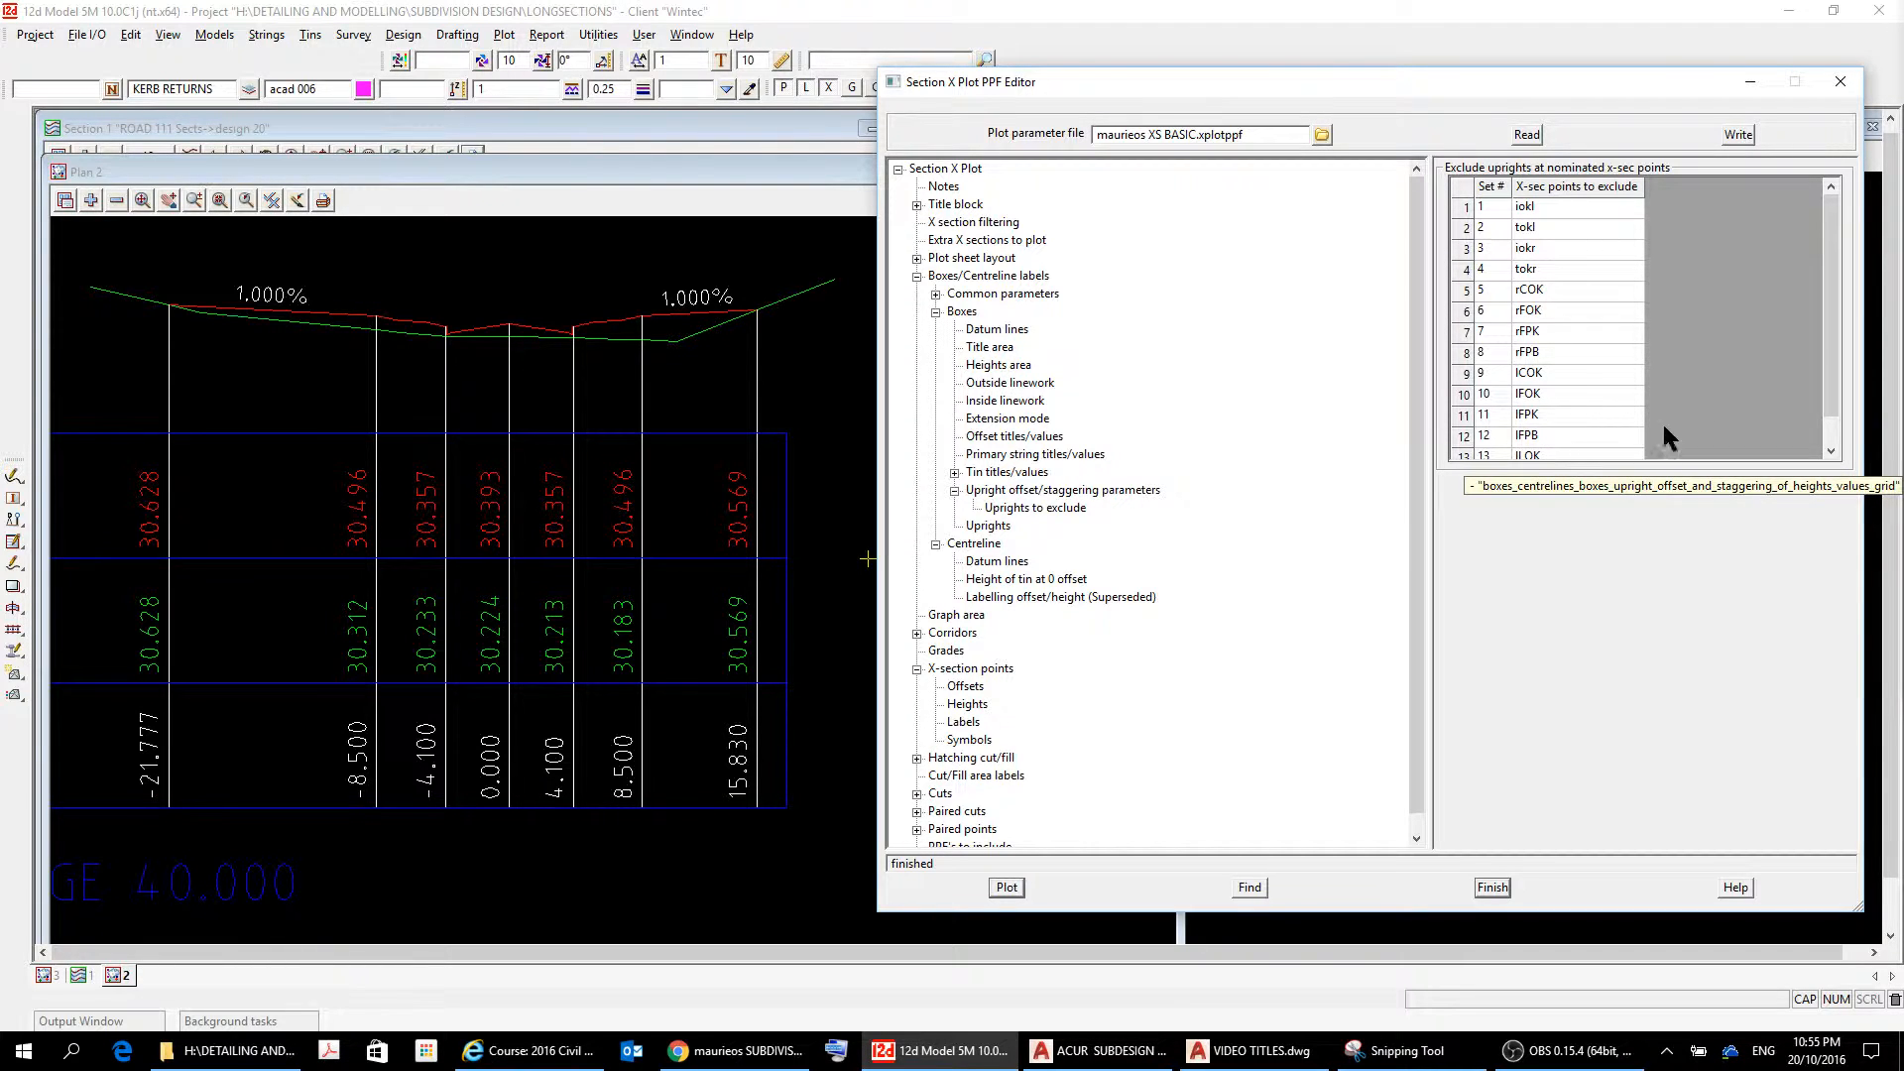
# Change the points in rows 13 and 14 of the uprights to exclude to lBOK and rBOK.
pyautogui.moveTo(1836, 297); pyautogui.dragTo(1838, 378)
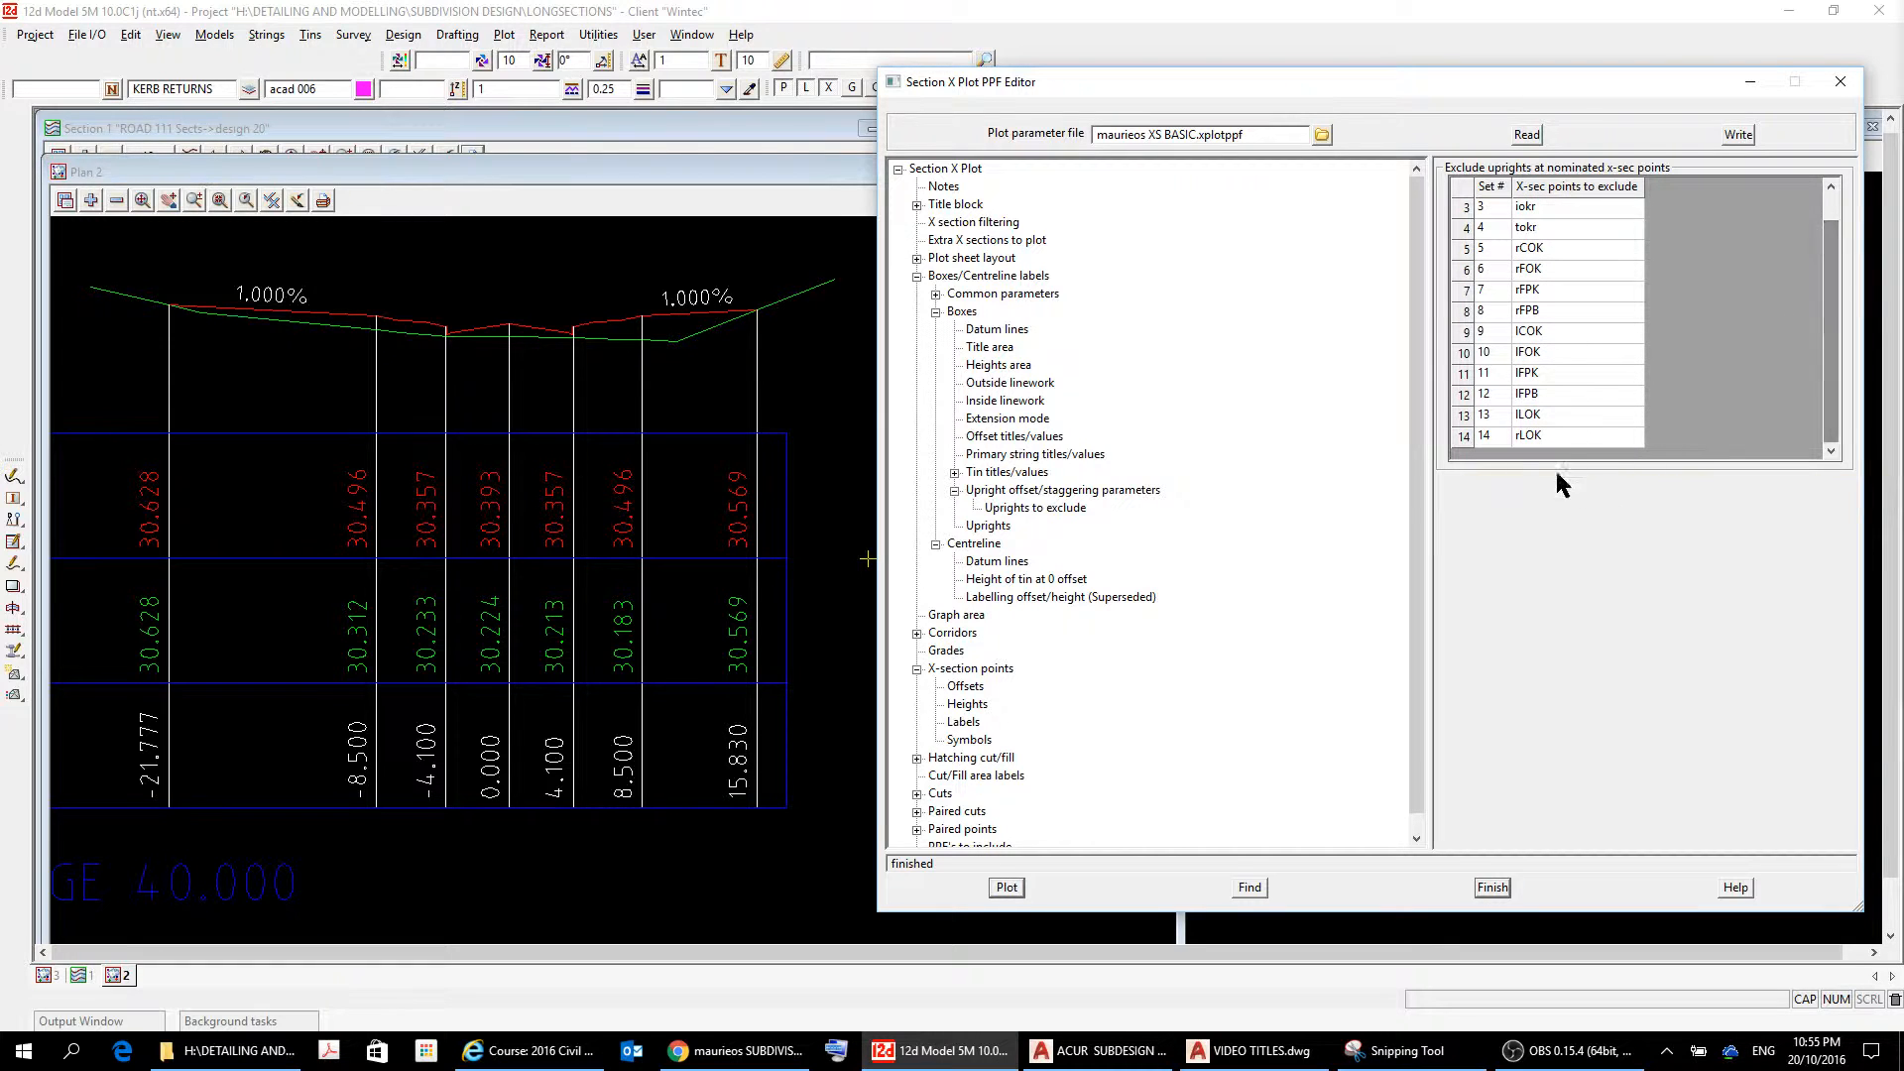
pyautogui.click(1543, 409)
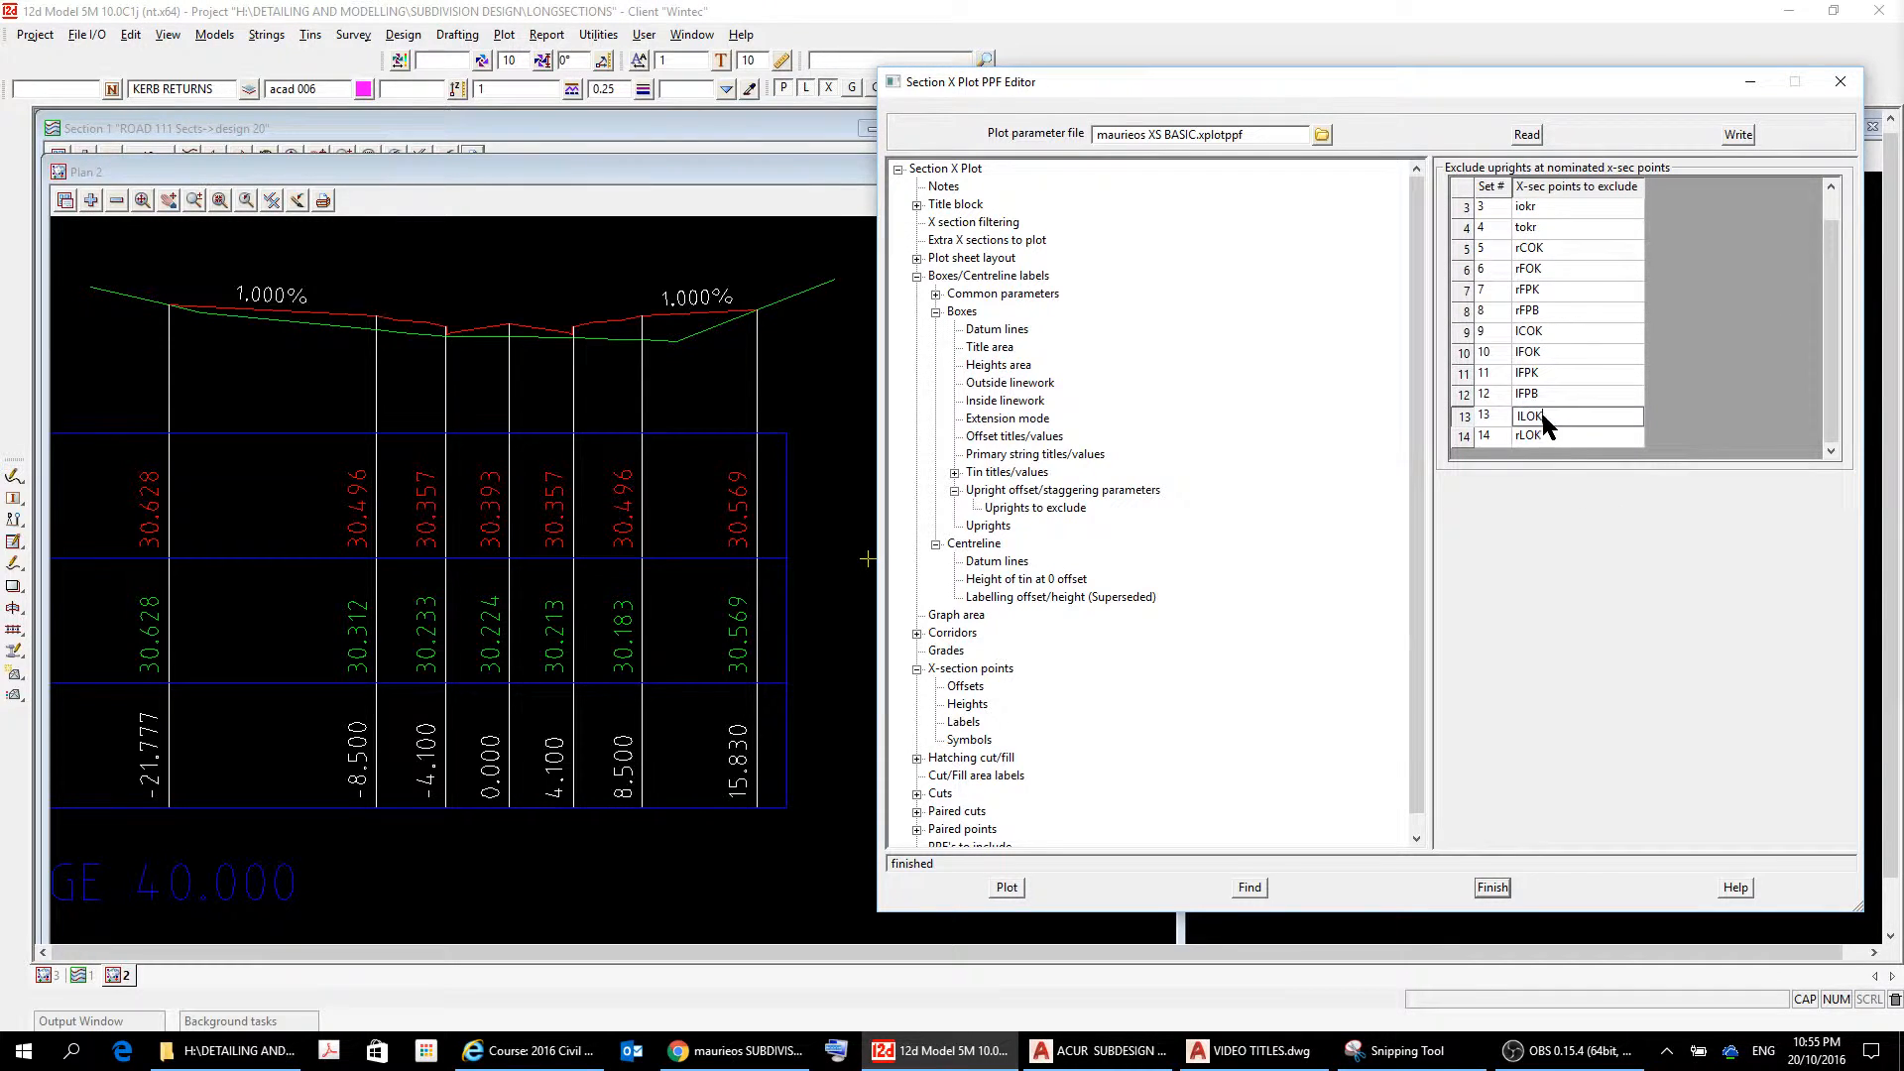
pyautogui.click(1524, 418)
pyautogui.press('BackSpace')
pyautogui.write('B')
pyautogui.click(1553, 437)
pyautogui.click(1523, 438)
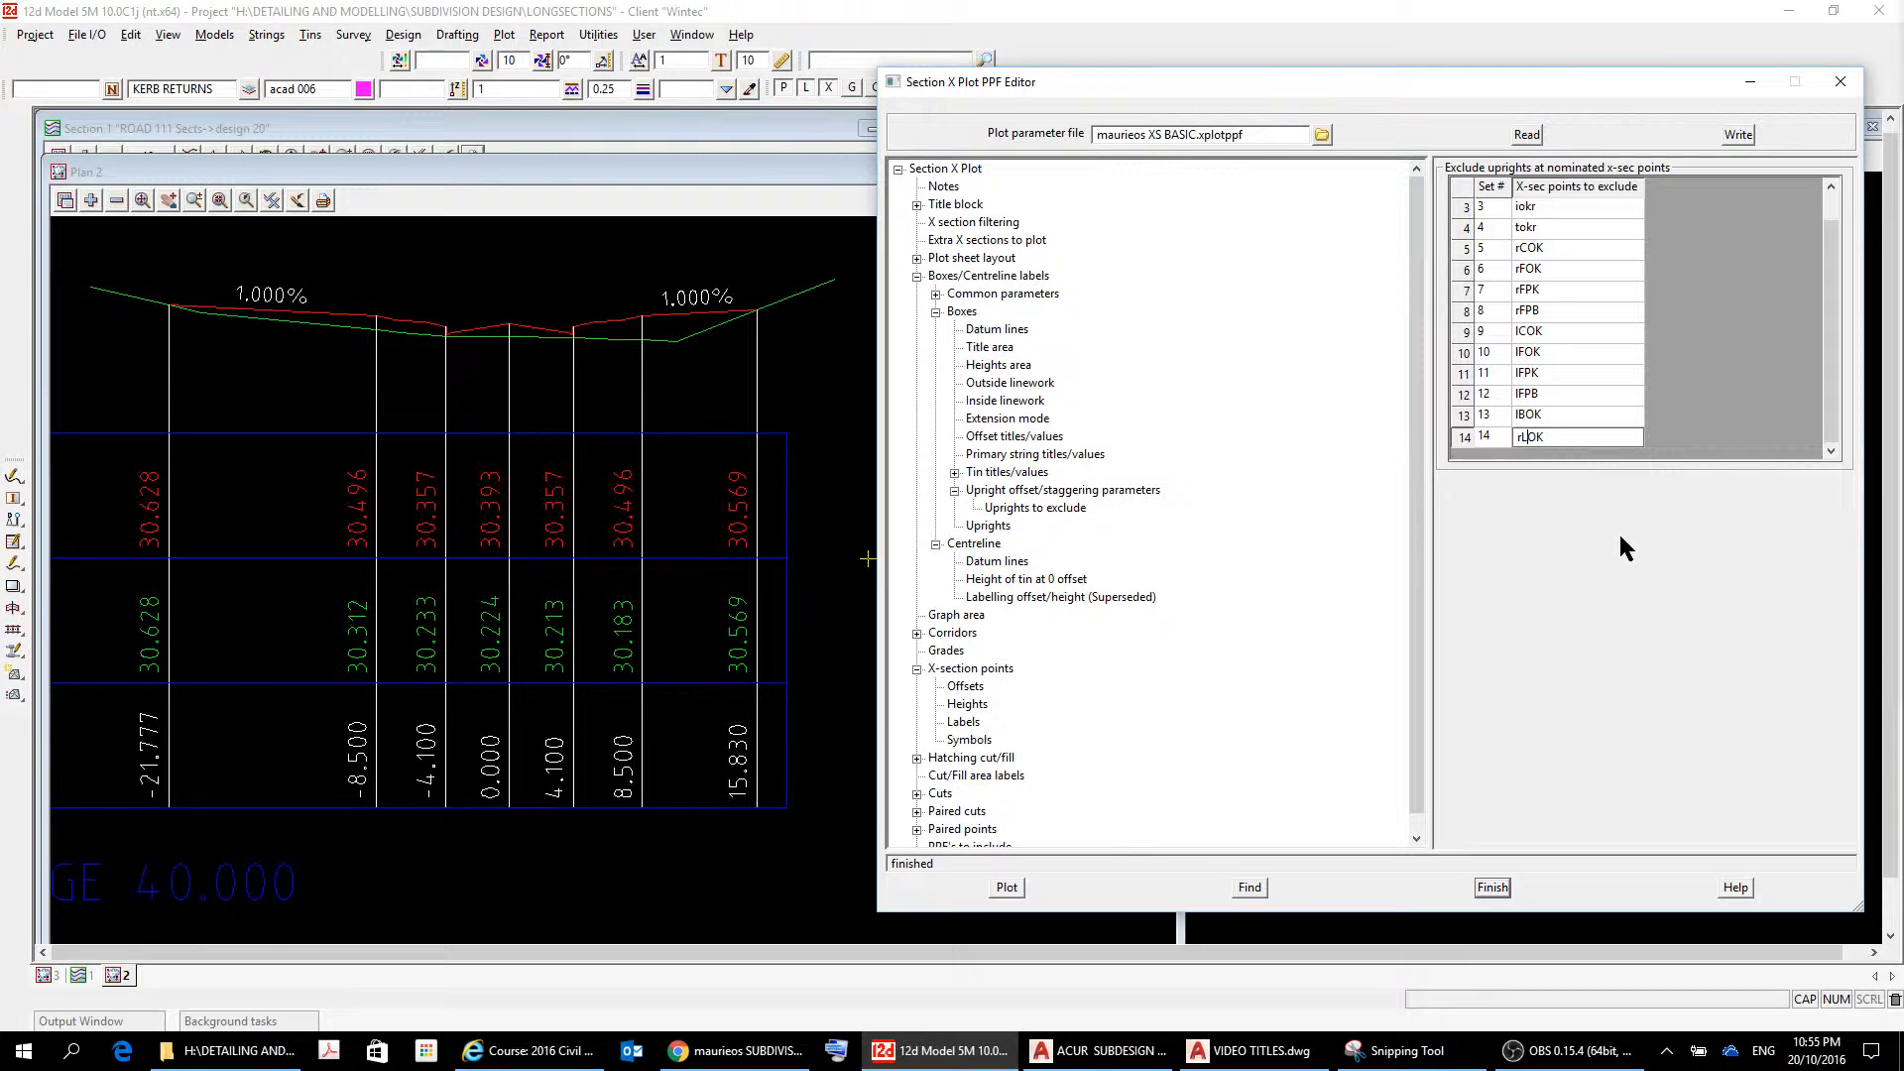
pyautogui.press('Delete')
pyautogui.write('B')
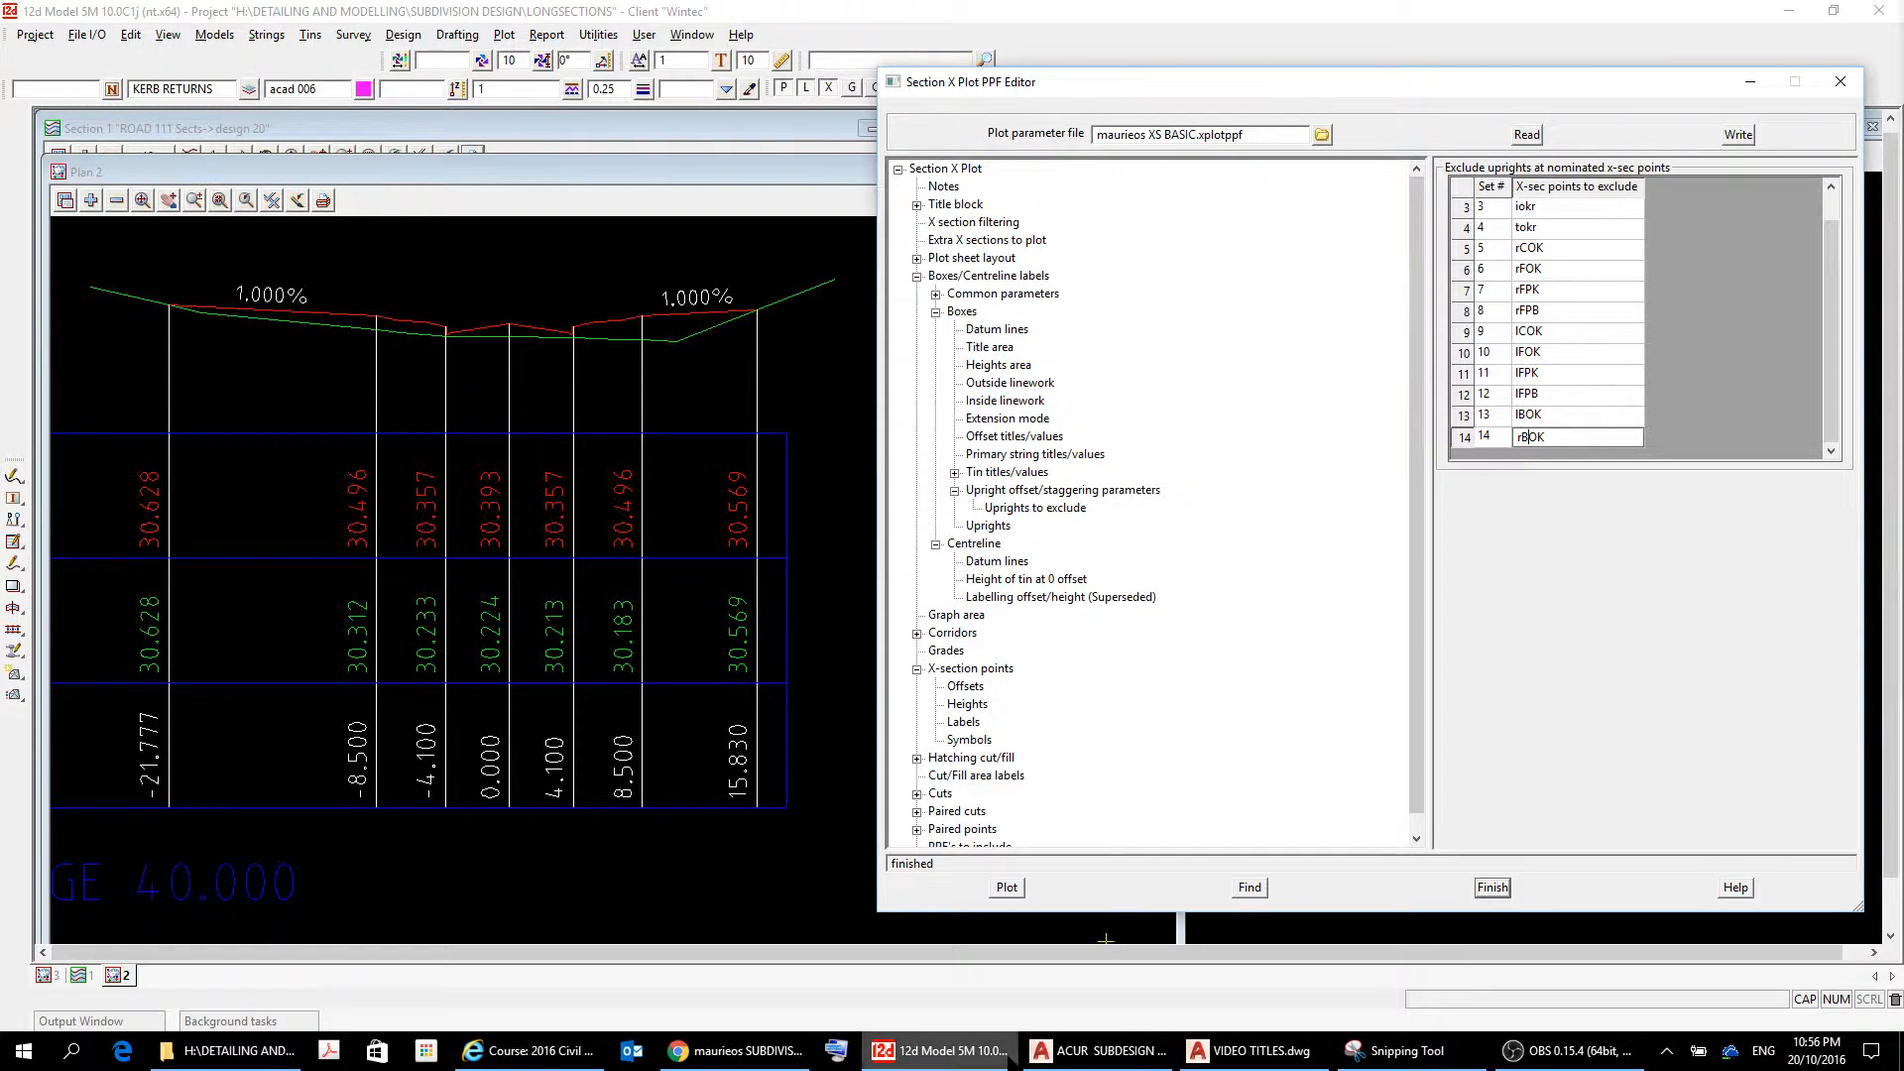
# Replot the cross sections with the edited exclusions and save the parameter file over the existing maurieos XS BASIC.xplotppf.
pyautogui.click(1006, 887)
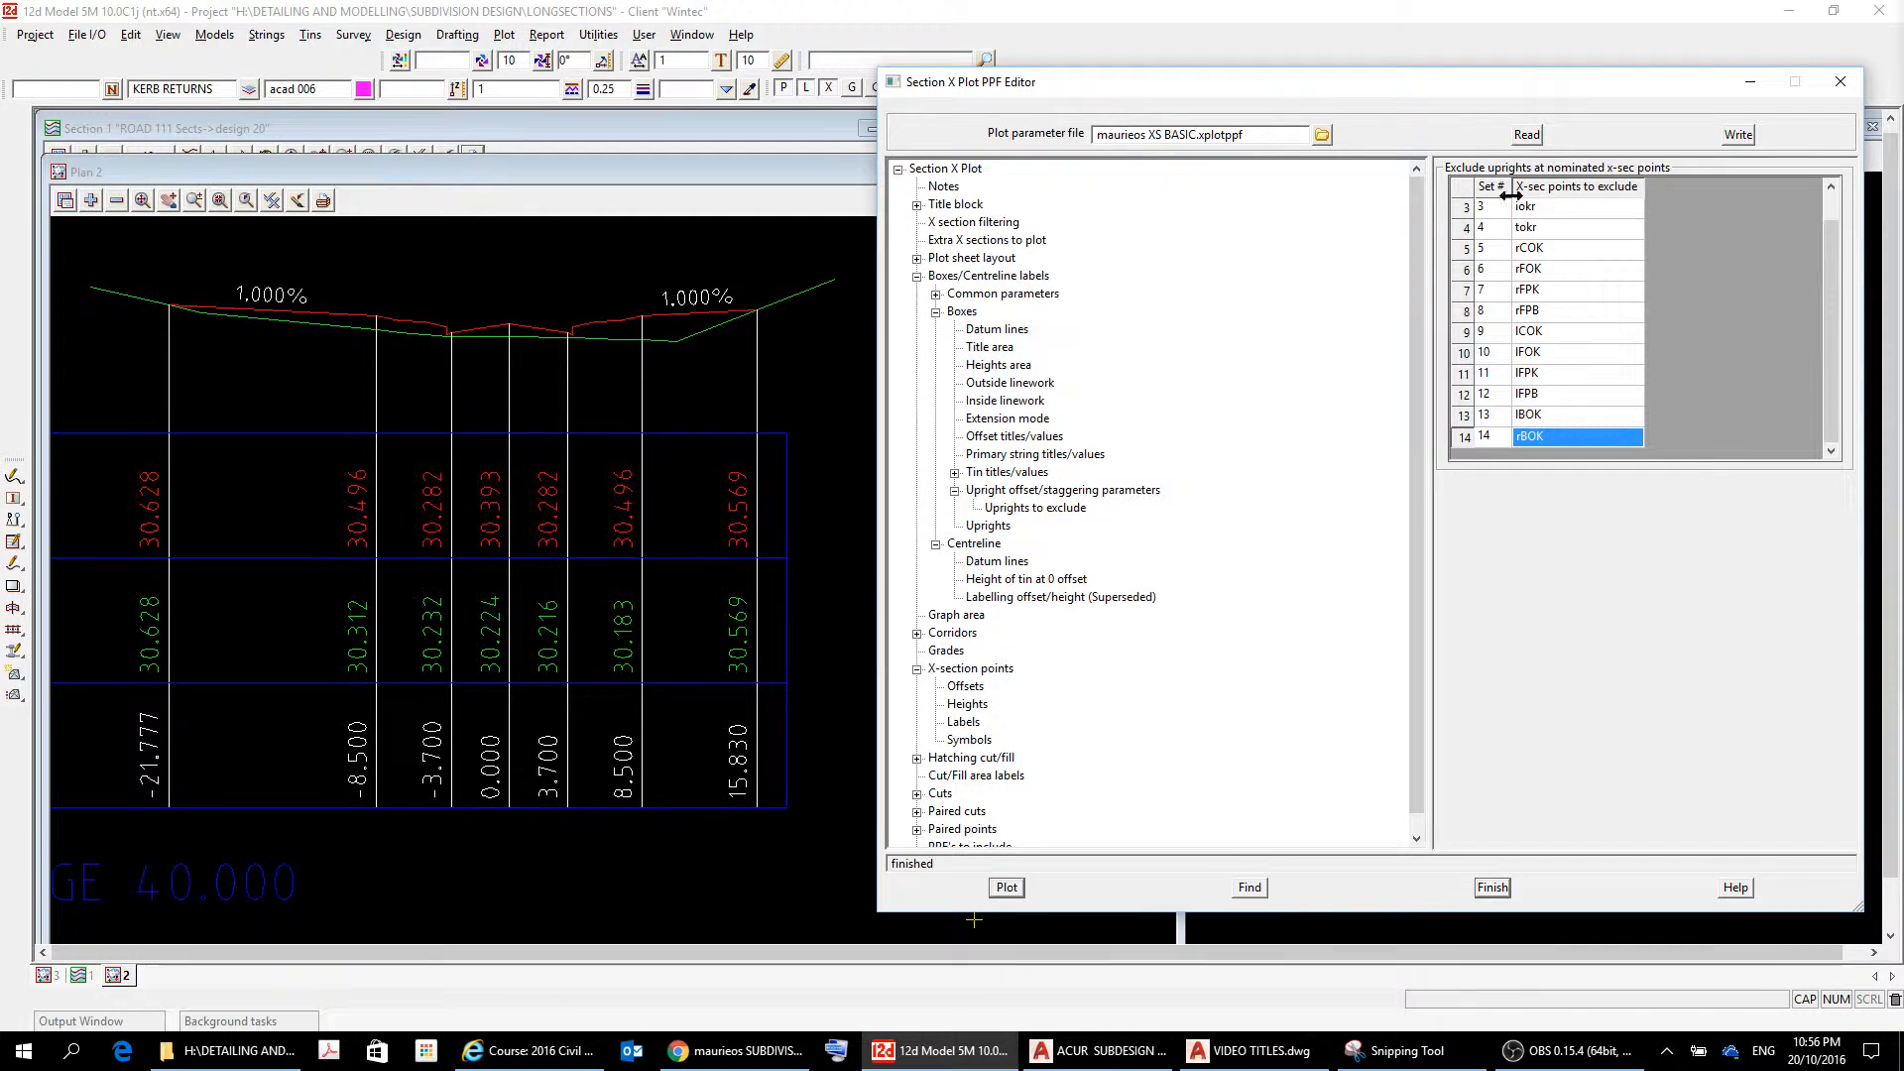
pyautogui.click(1741, 139)
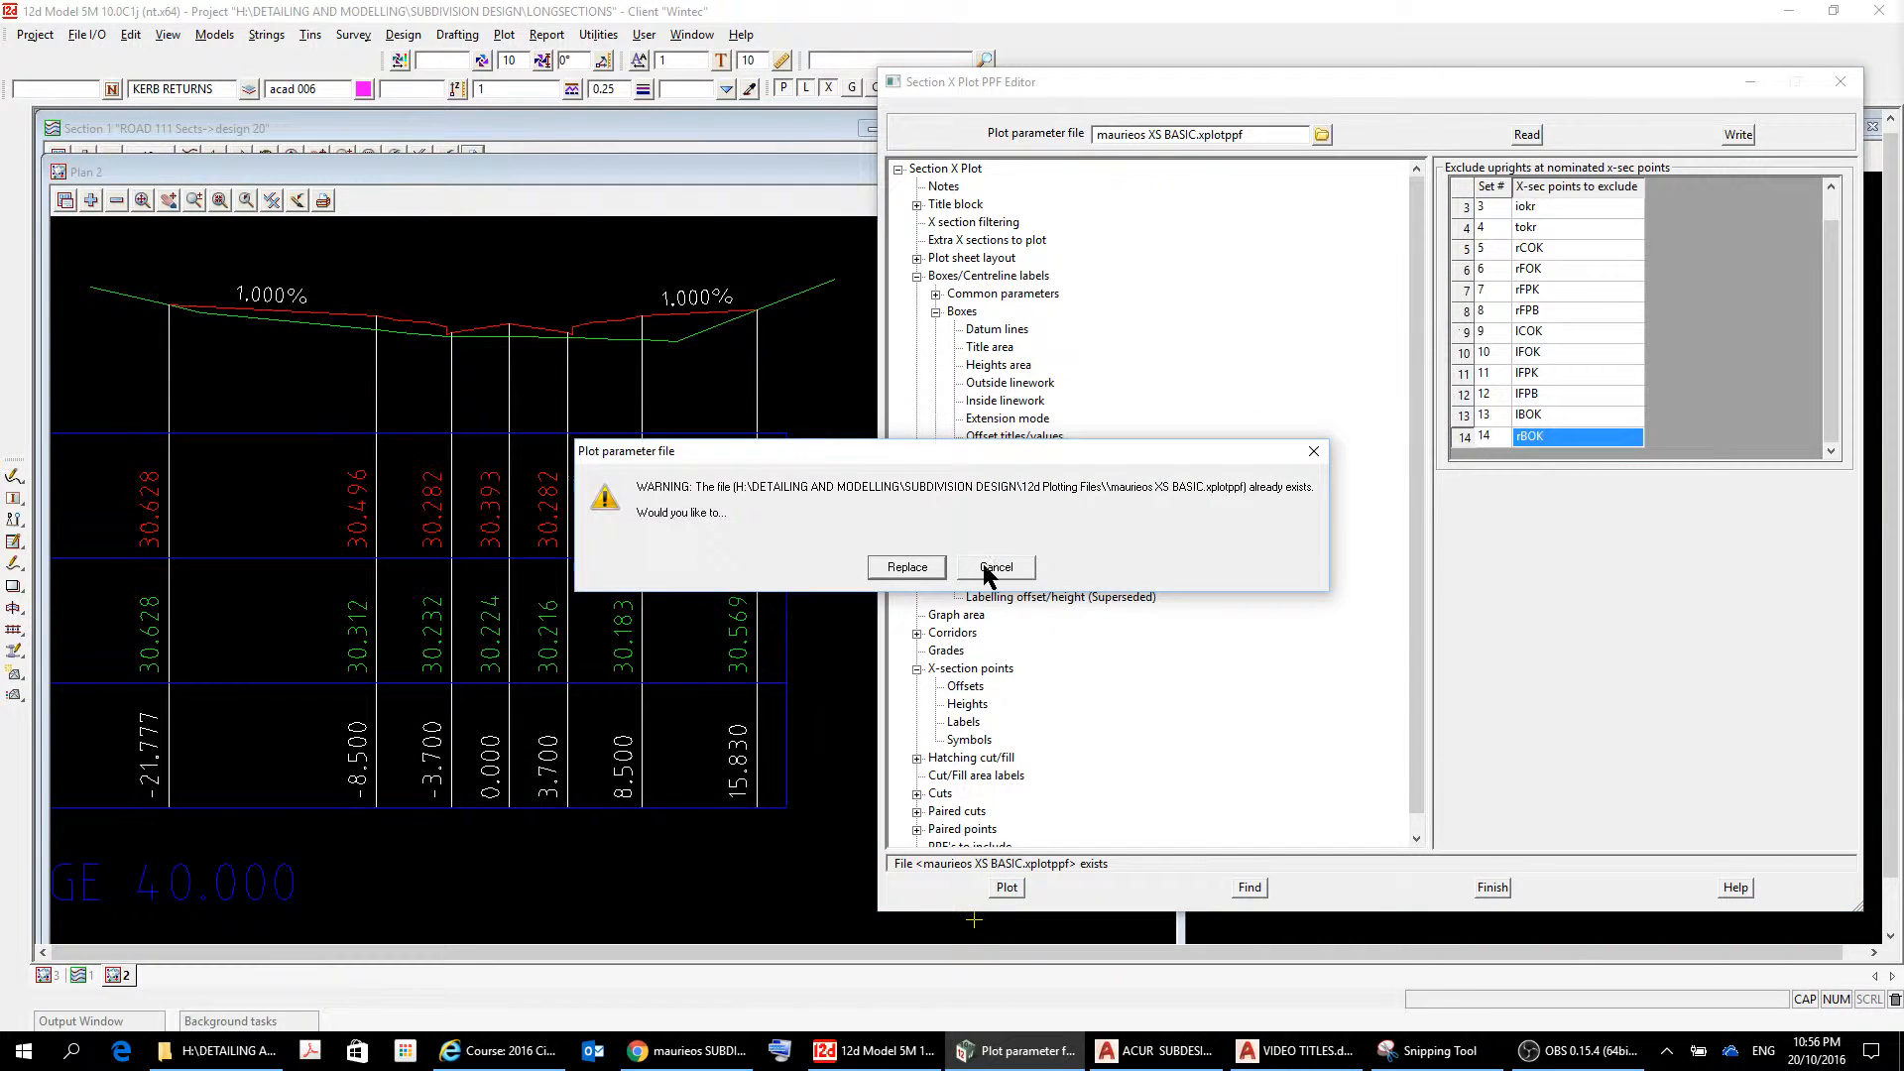
pyautogui.click(908, 567)
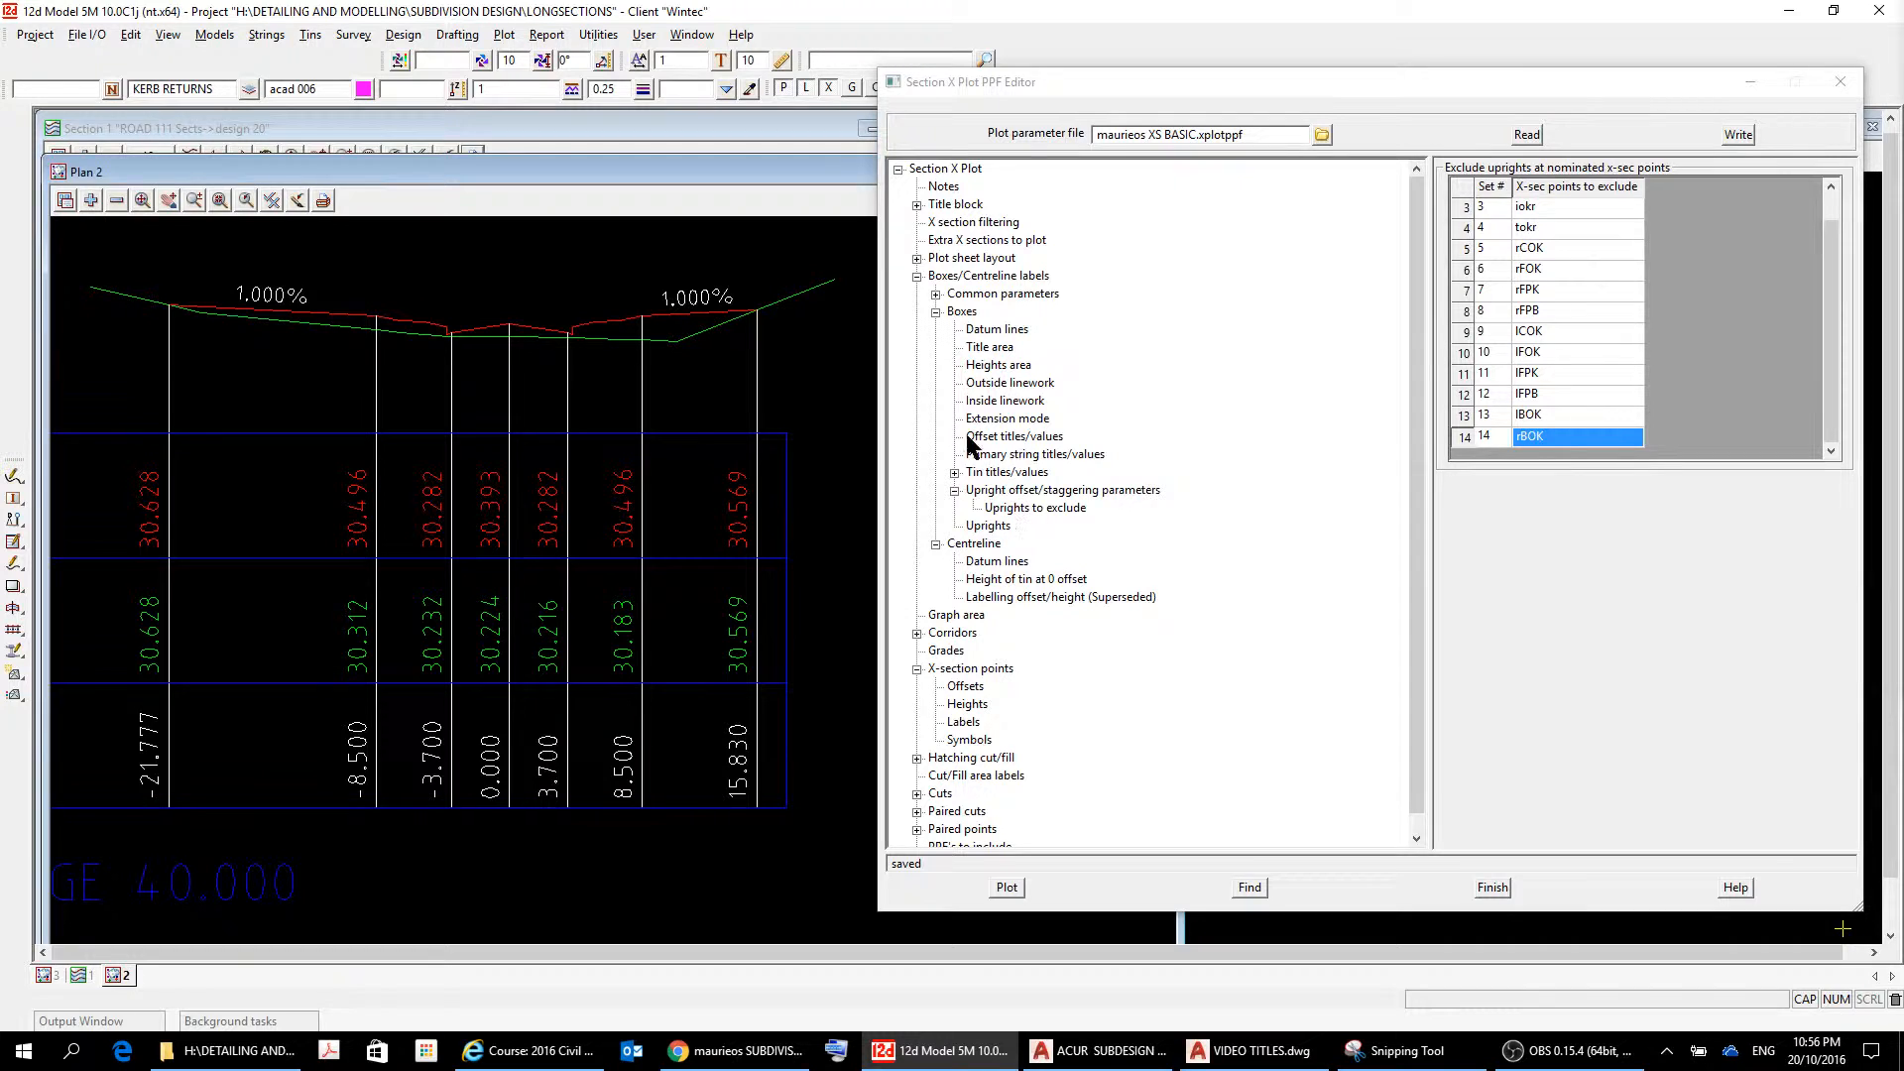
# Turn on Insert 0 offset in the default box parameters and replot the cross sections.
pyautogui.click(963, 315)
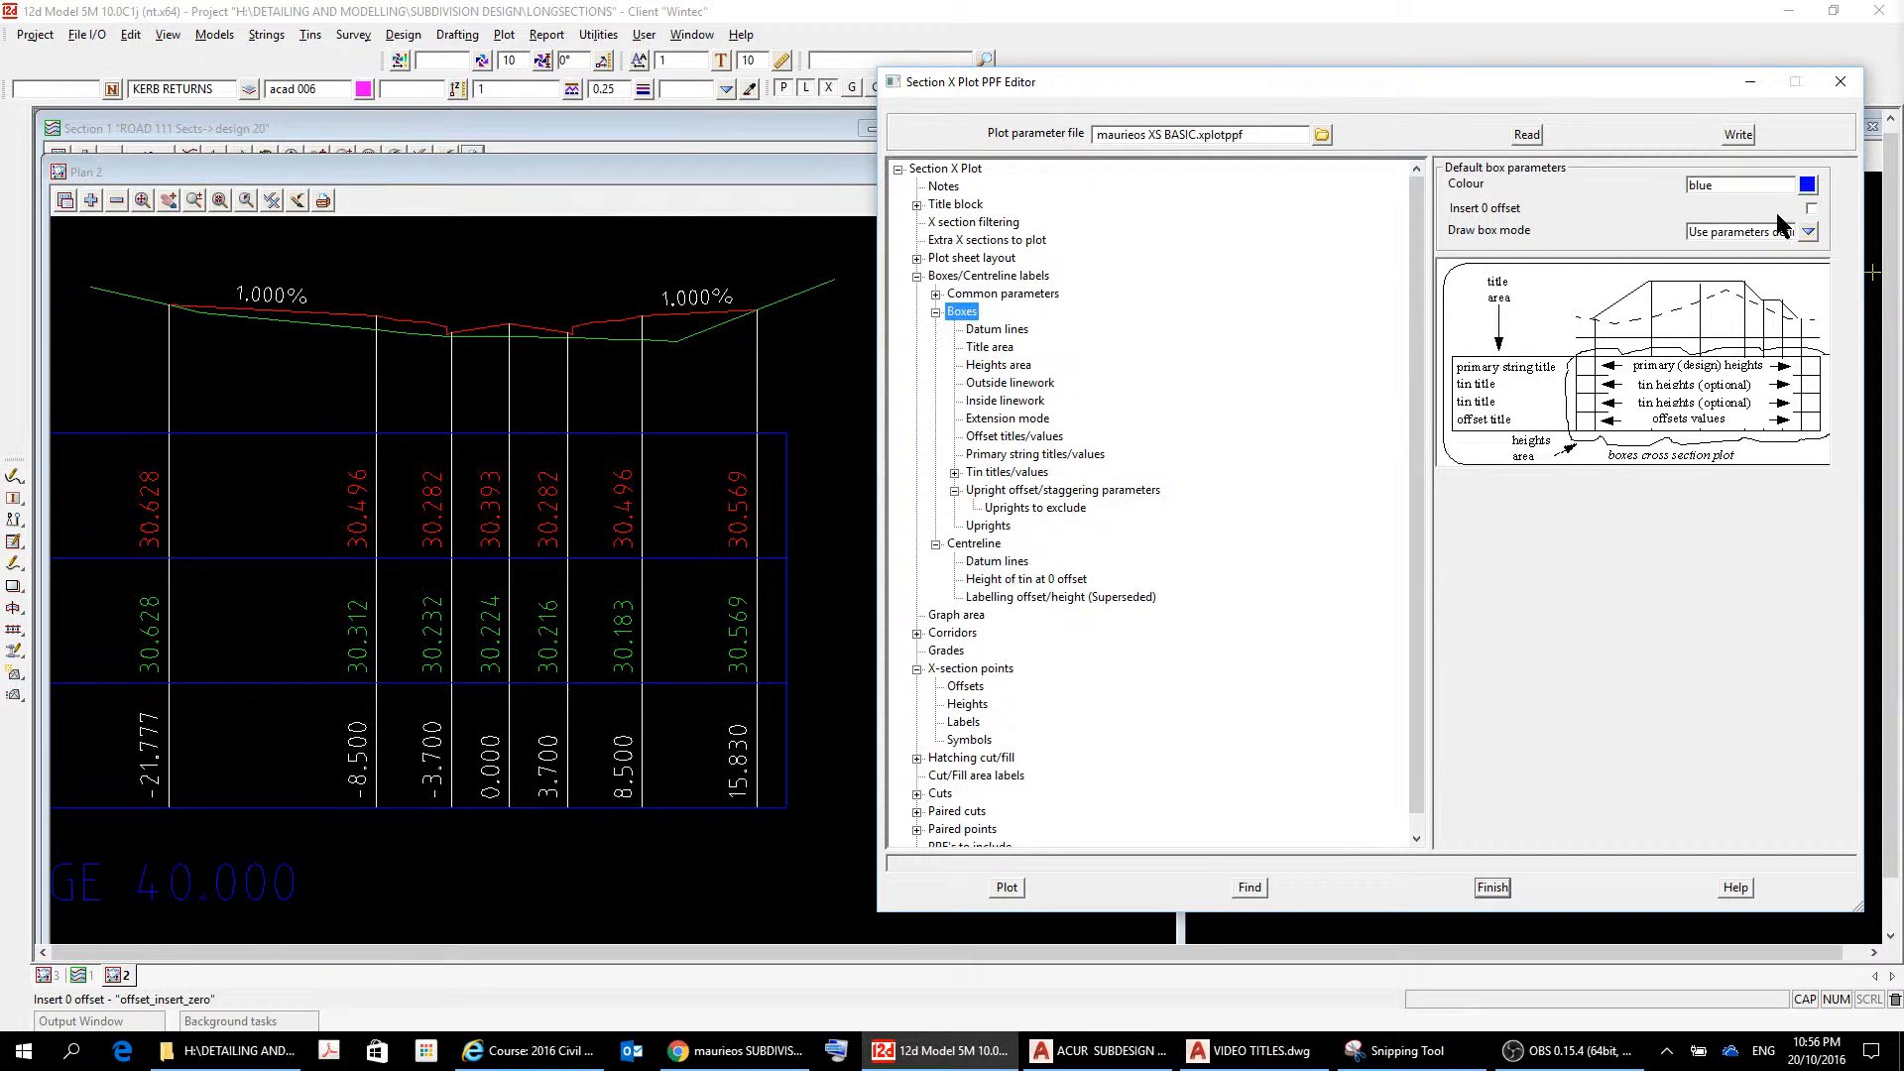
pyautogui.click(1811, 208)
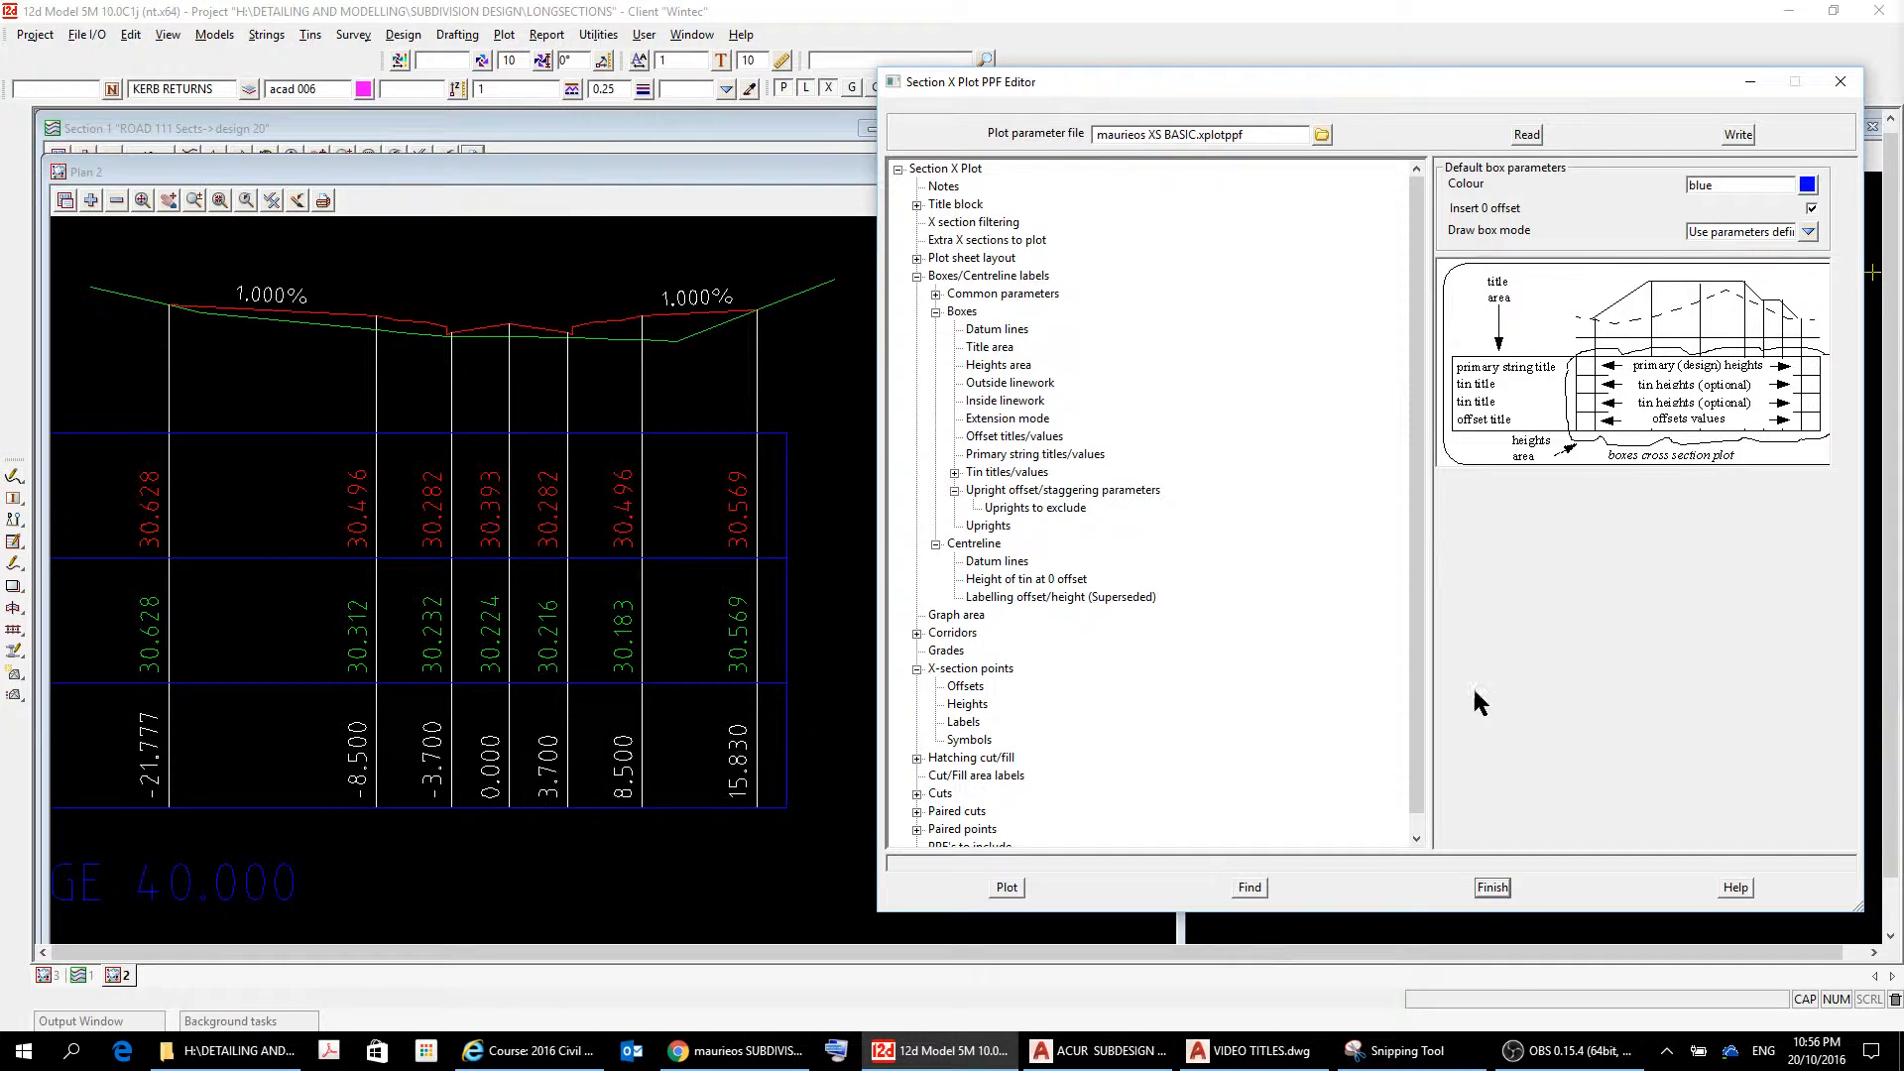
pyautogui.click(1008, 887)
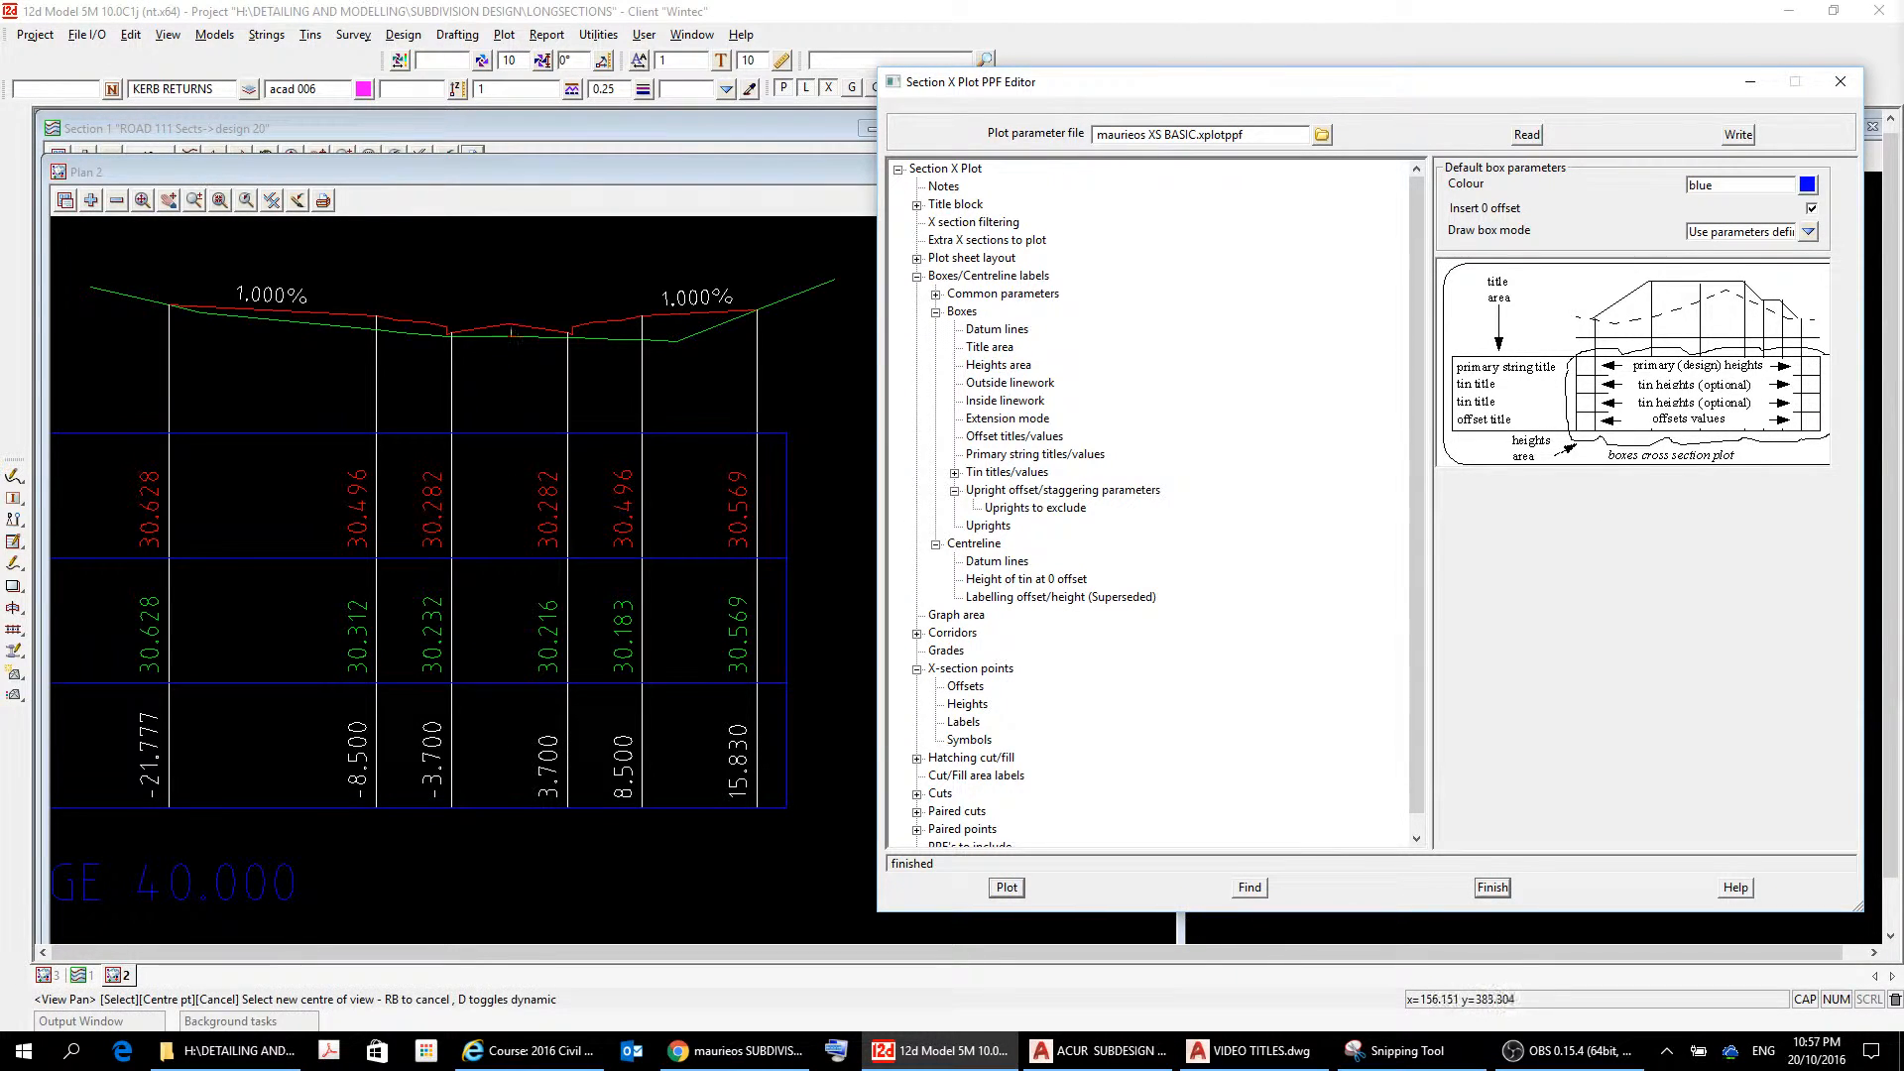
# Turn off Insert 0 offset in the default box parameters and replot the cross sections.
pyautogui.click(1812, 208)
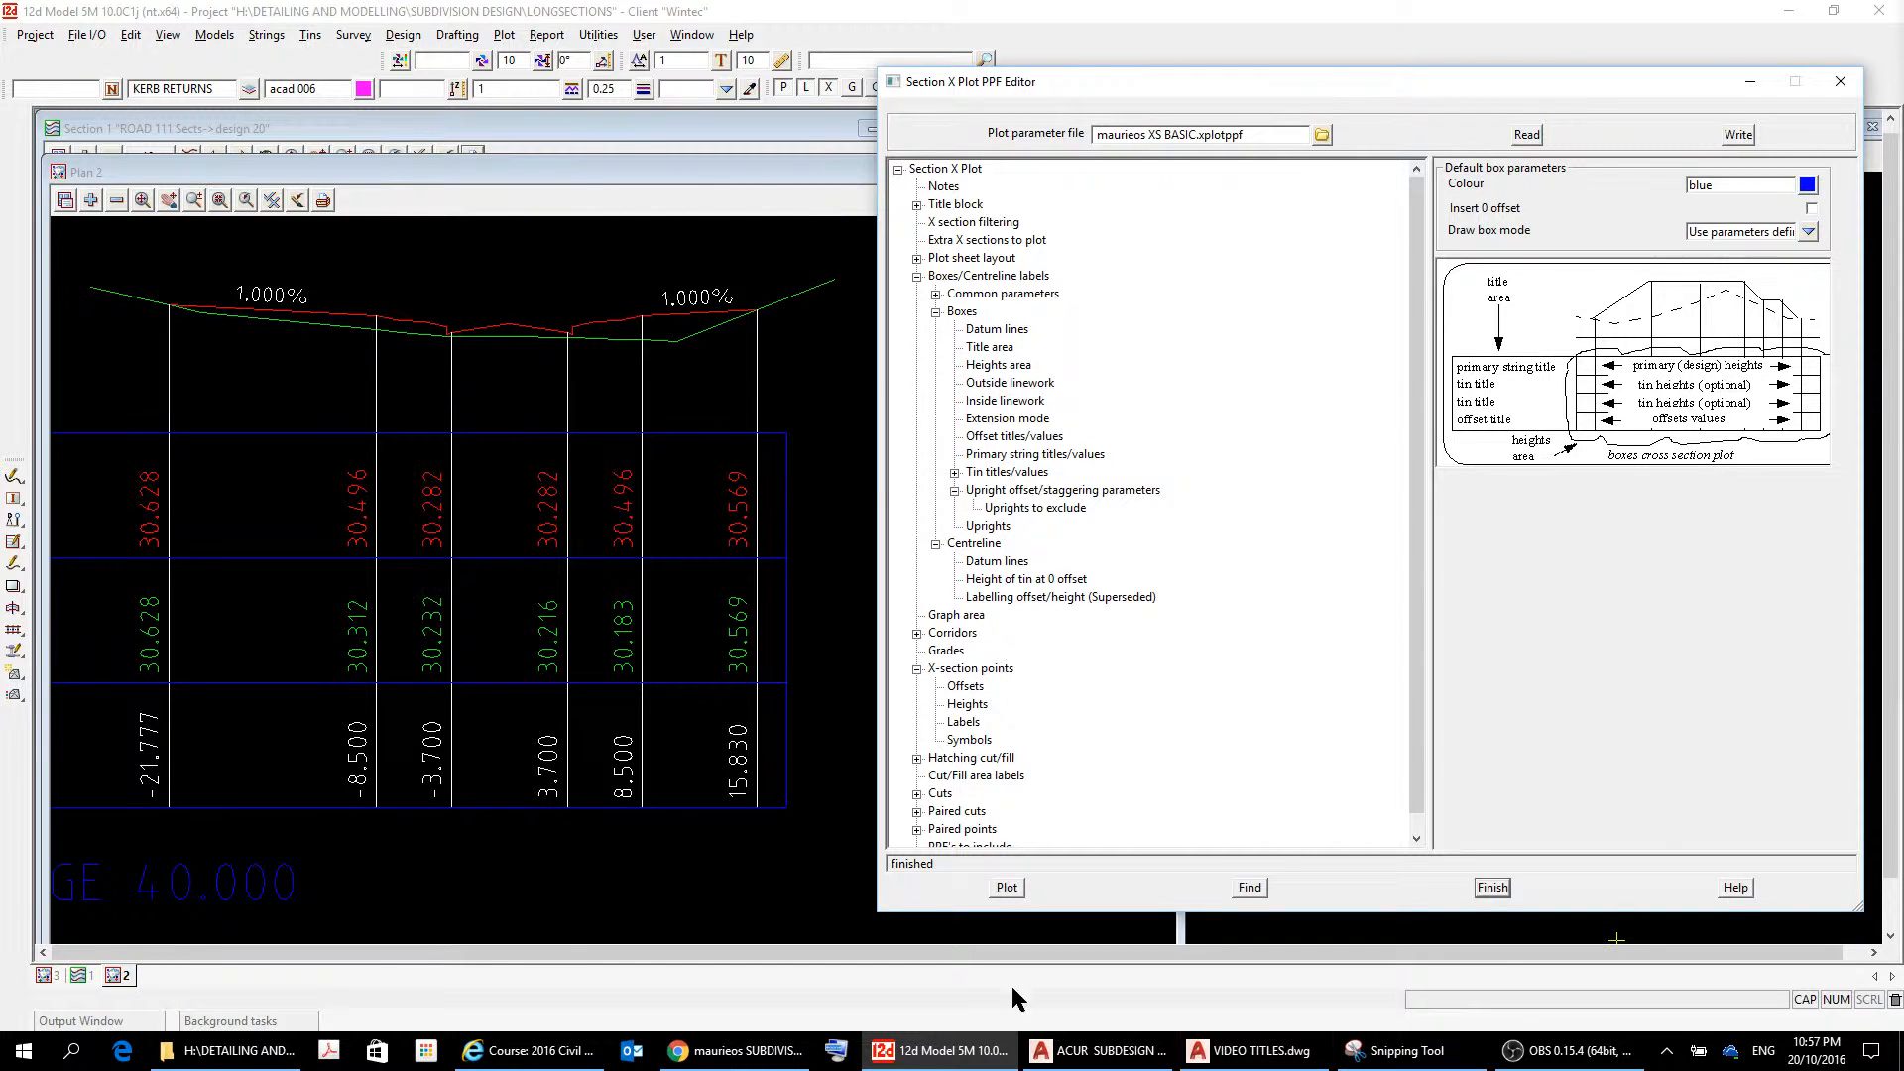
pyautogui.click(1007, 887)
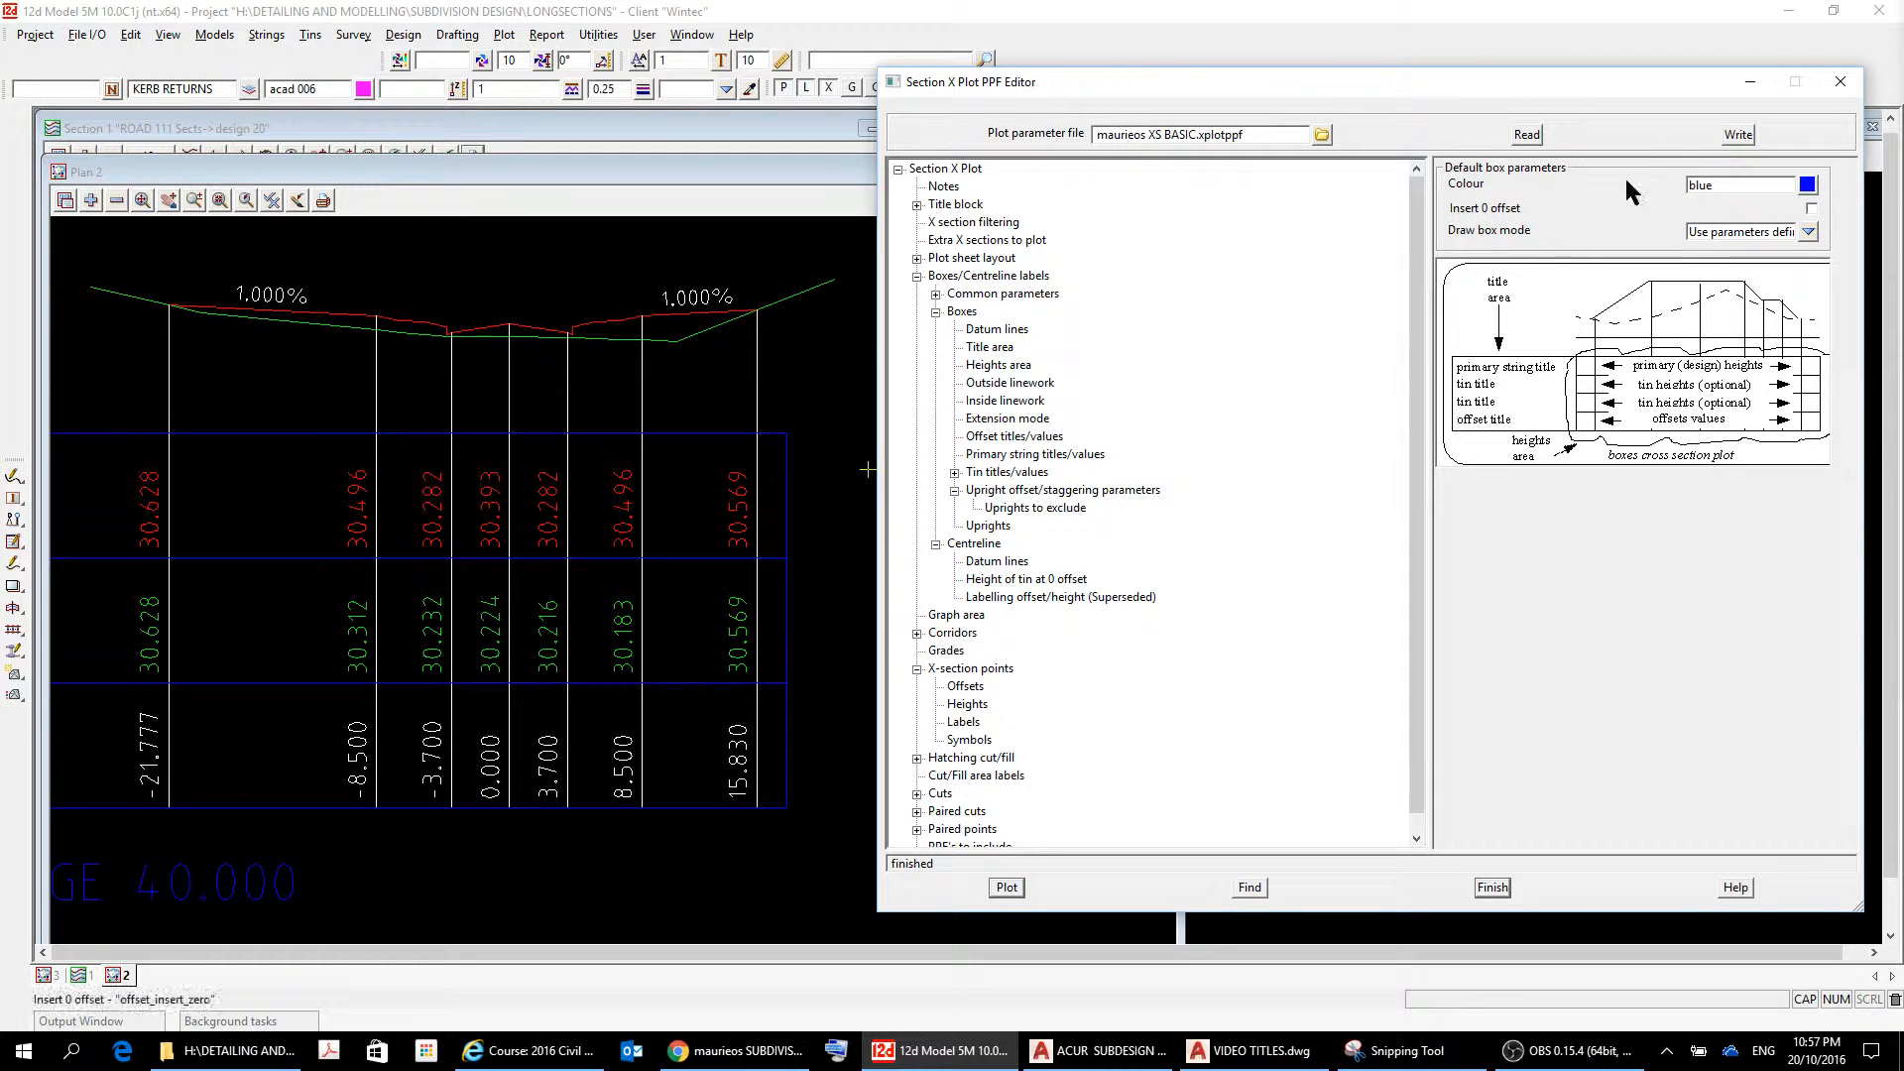
# Save the parameter file over the existing maurieos XS BASIC.xplotppf and check the replotted cross sections in Plan 2.
pyautogui.click(1739, 134)
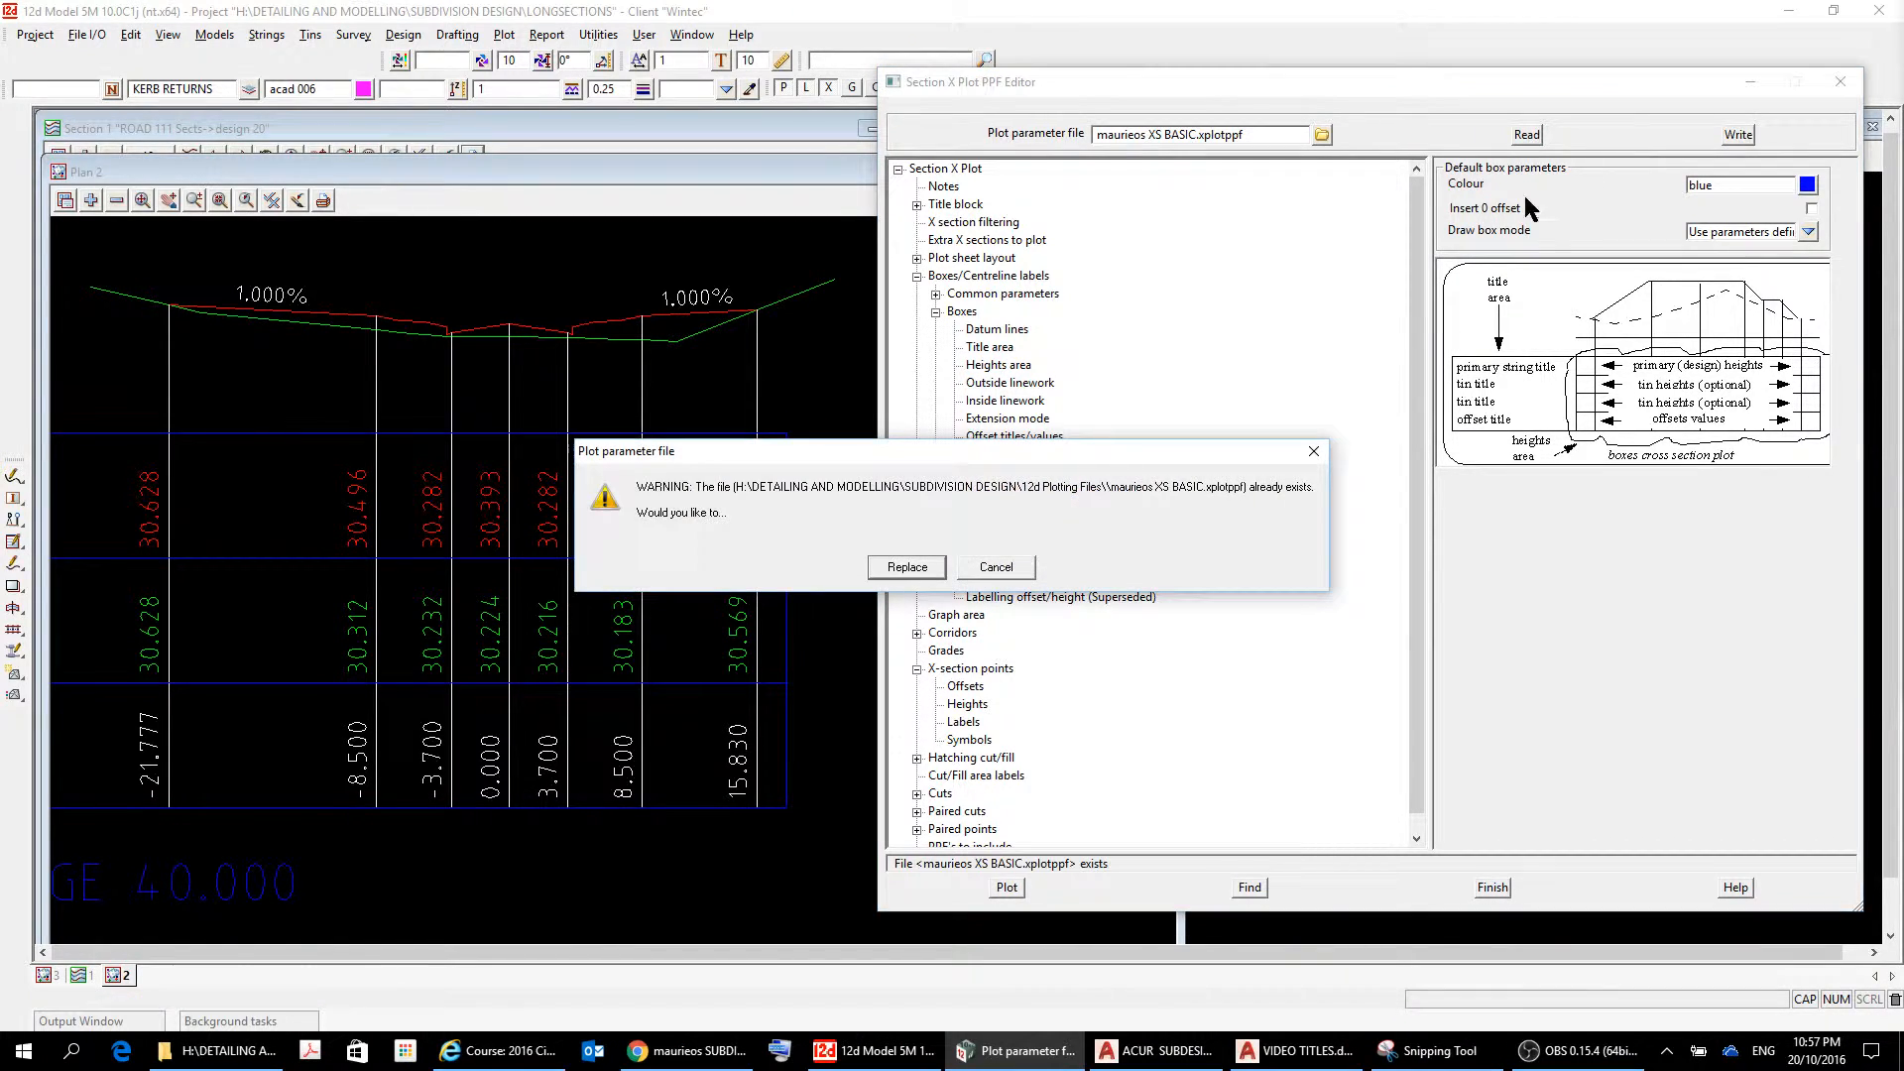
pyautogui.click(884, 562)
pyautogui.scroll(-4, 466, 429)
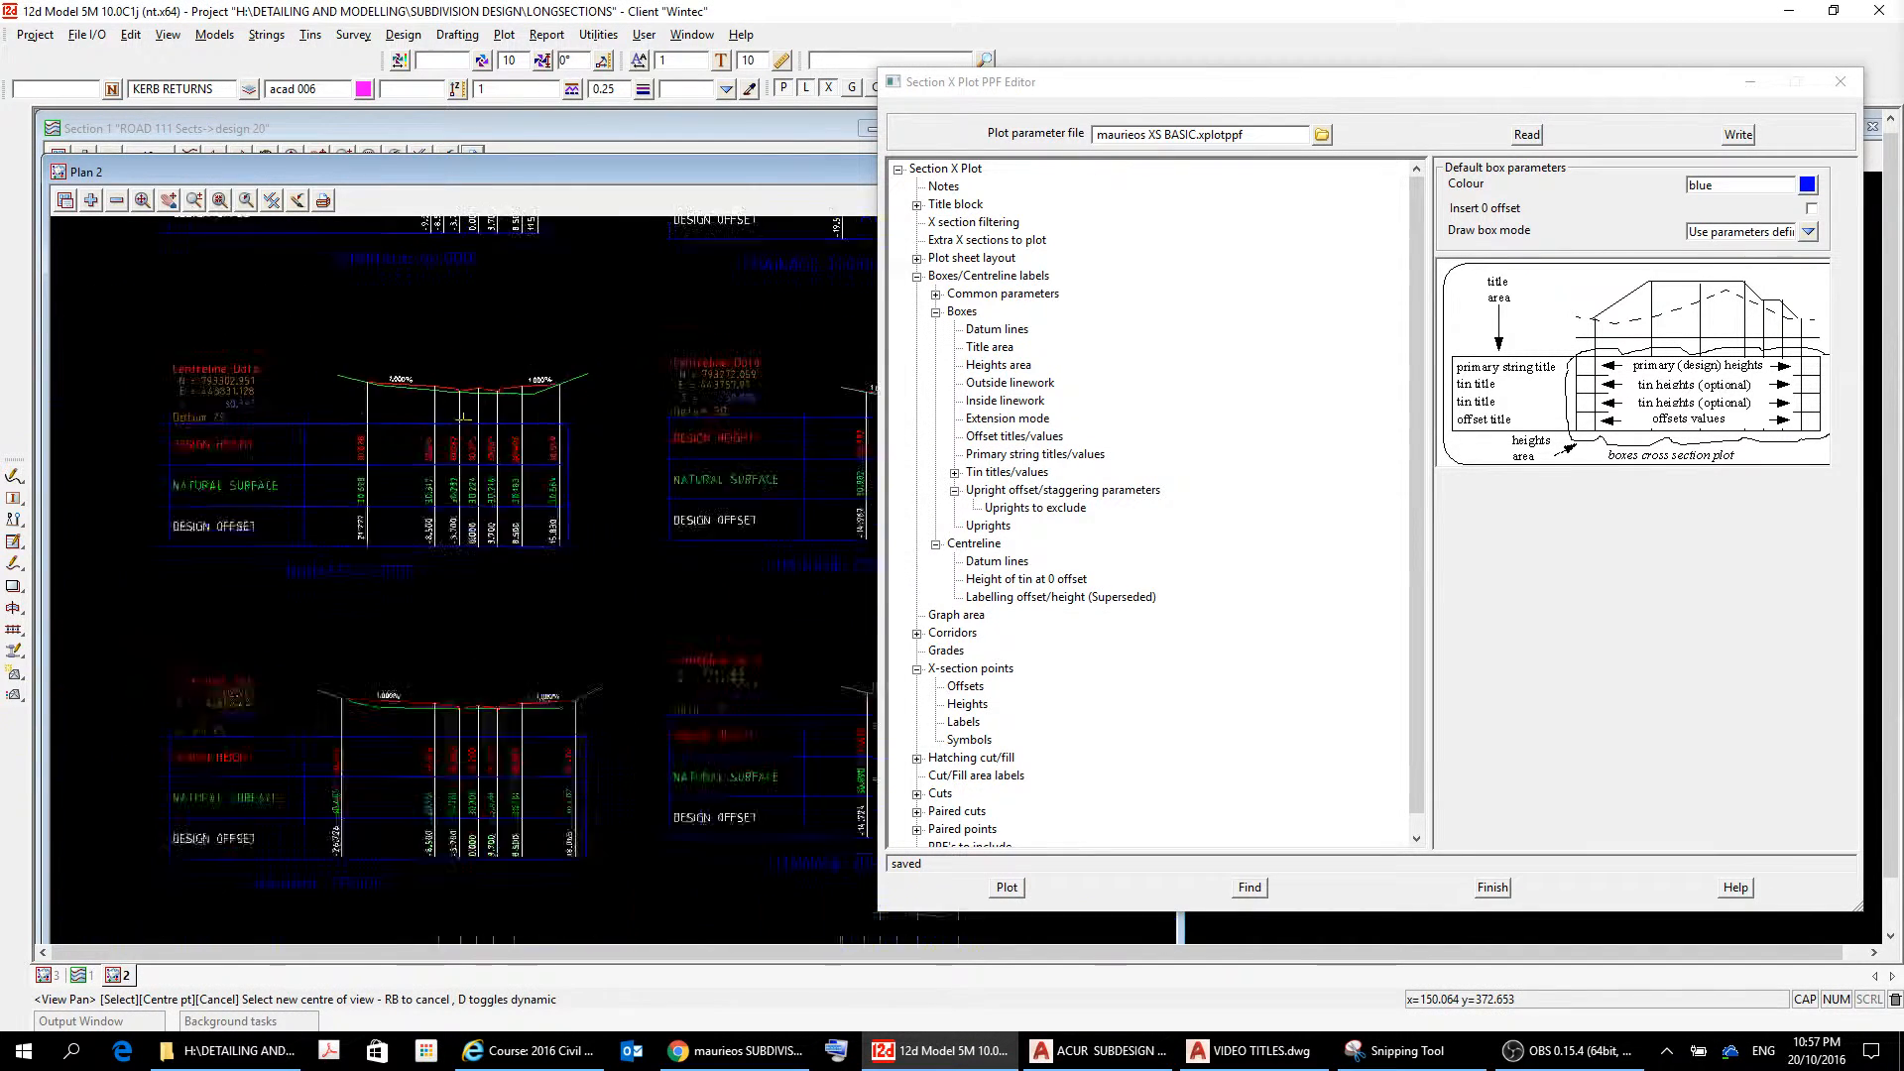
pyautogui.scroll(3, 467, 429)
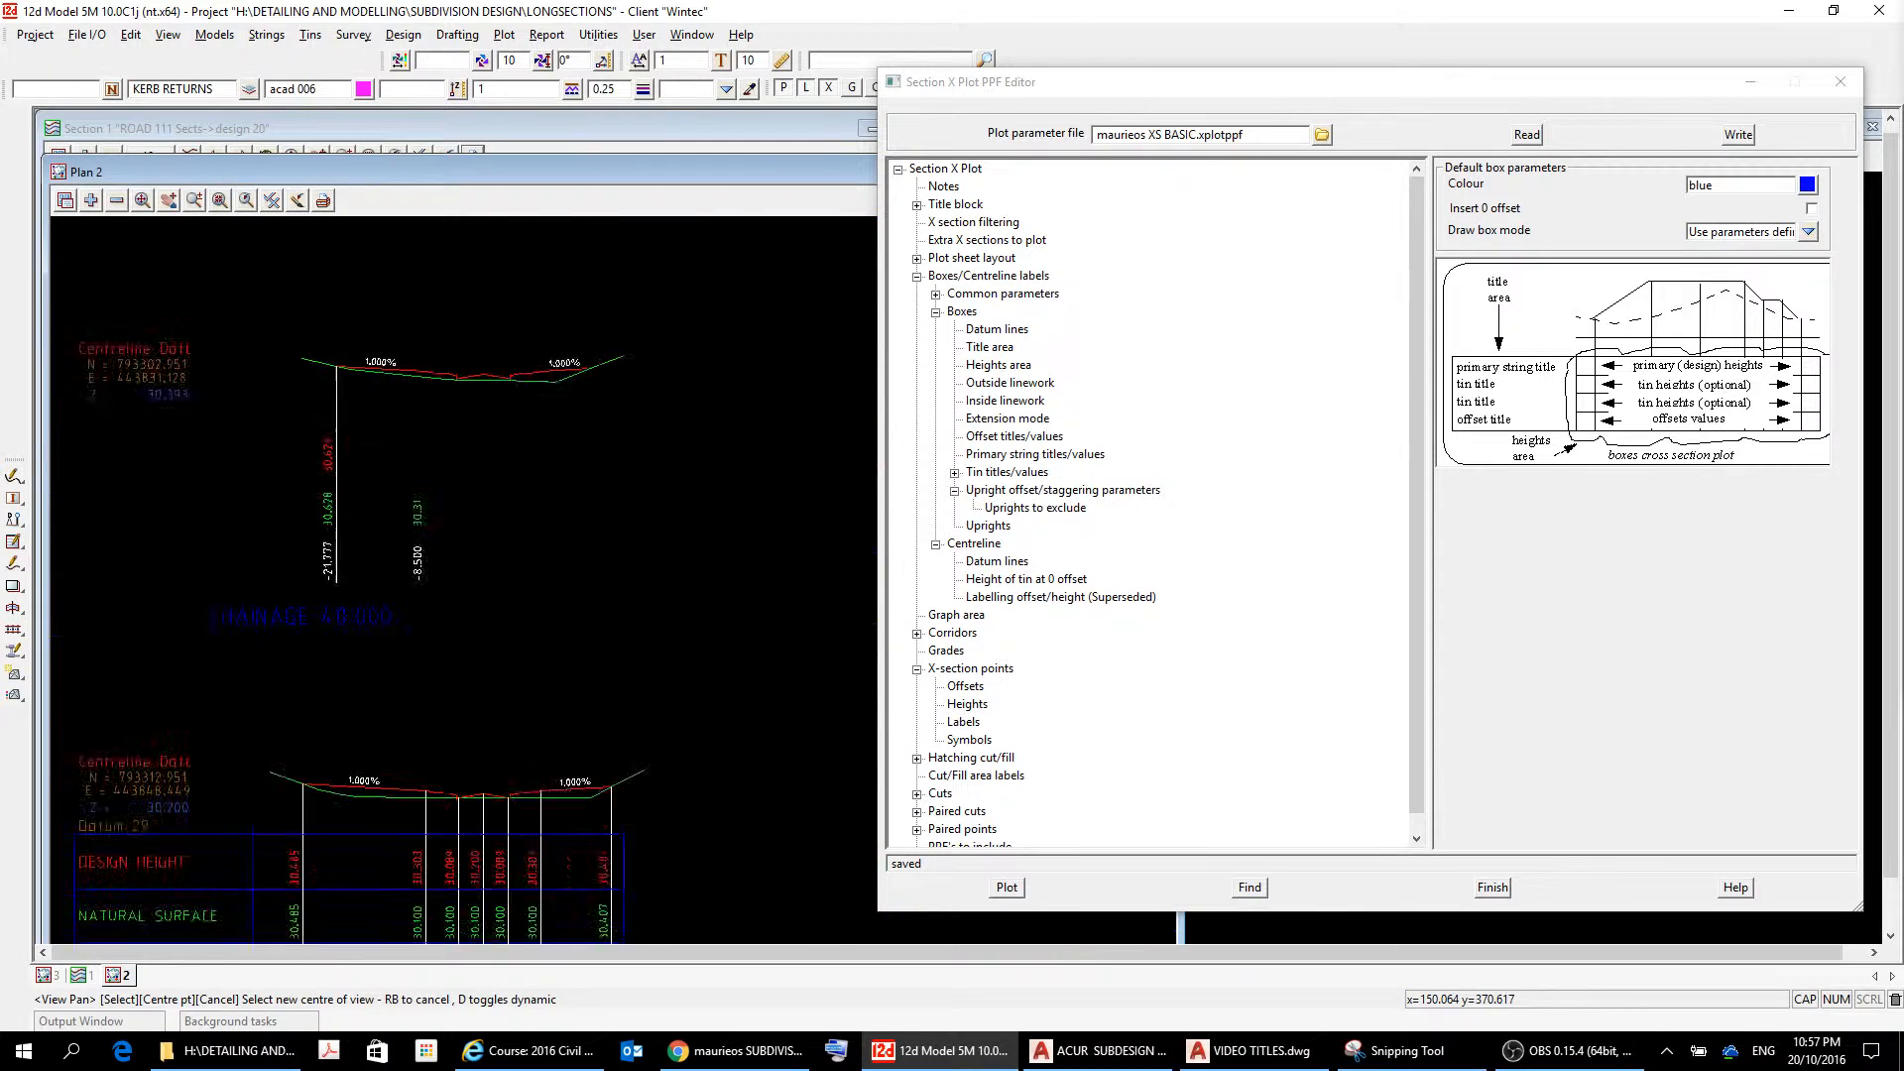
pyautogui.scroll(-5, 466, 429)
pyautogui.scroll(6, 474, 516)
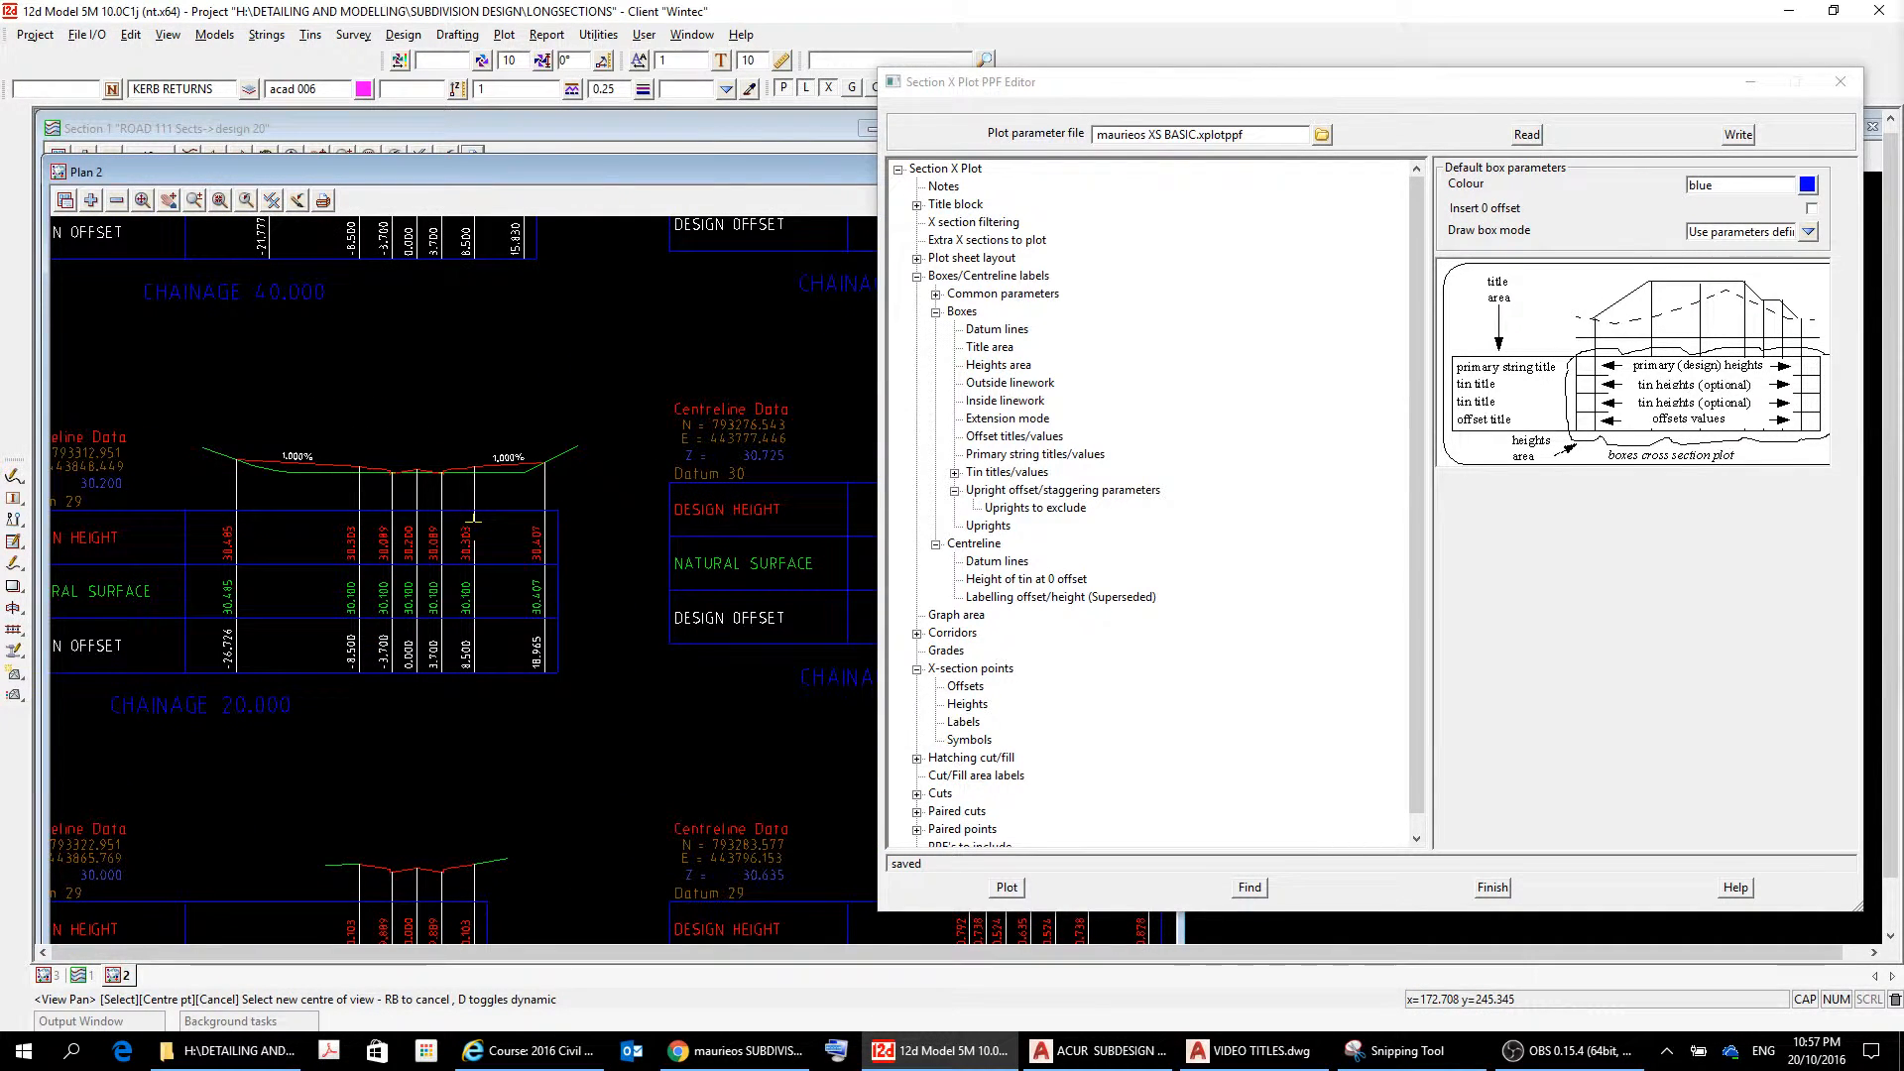
# Show the top-level Section X Plot settings and close the Section X Plot PPF Editor.
pyautogui.click(1424, 290)
pyautogui.click(948, 164)
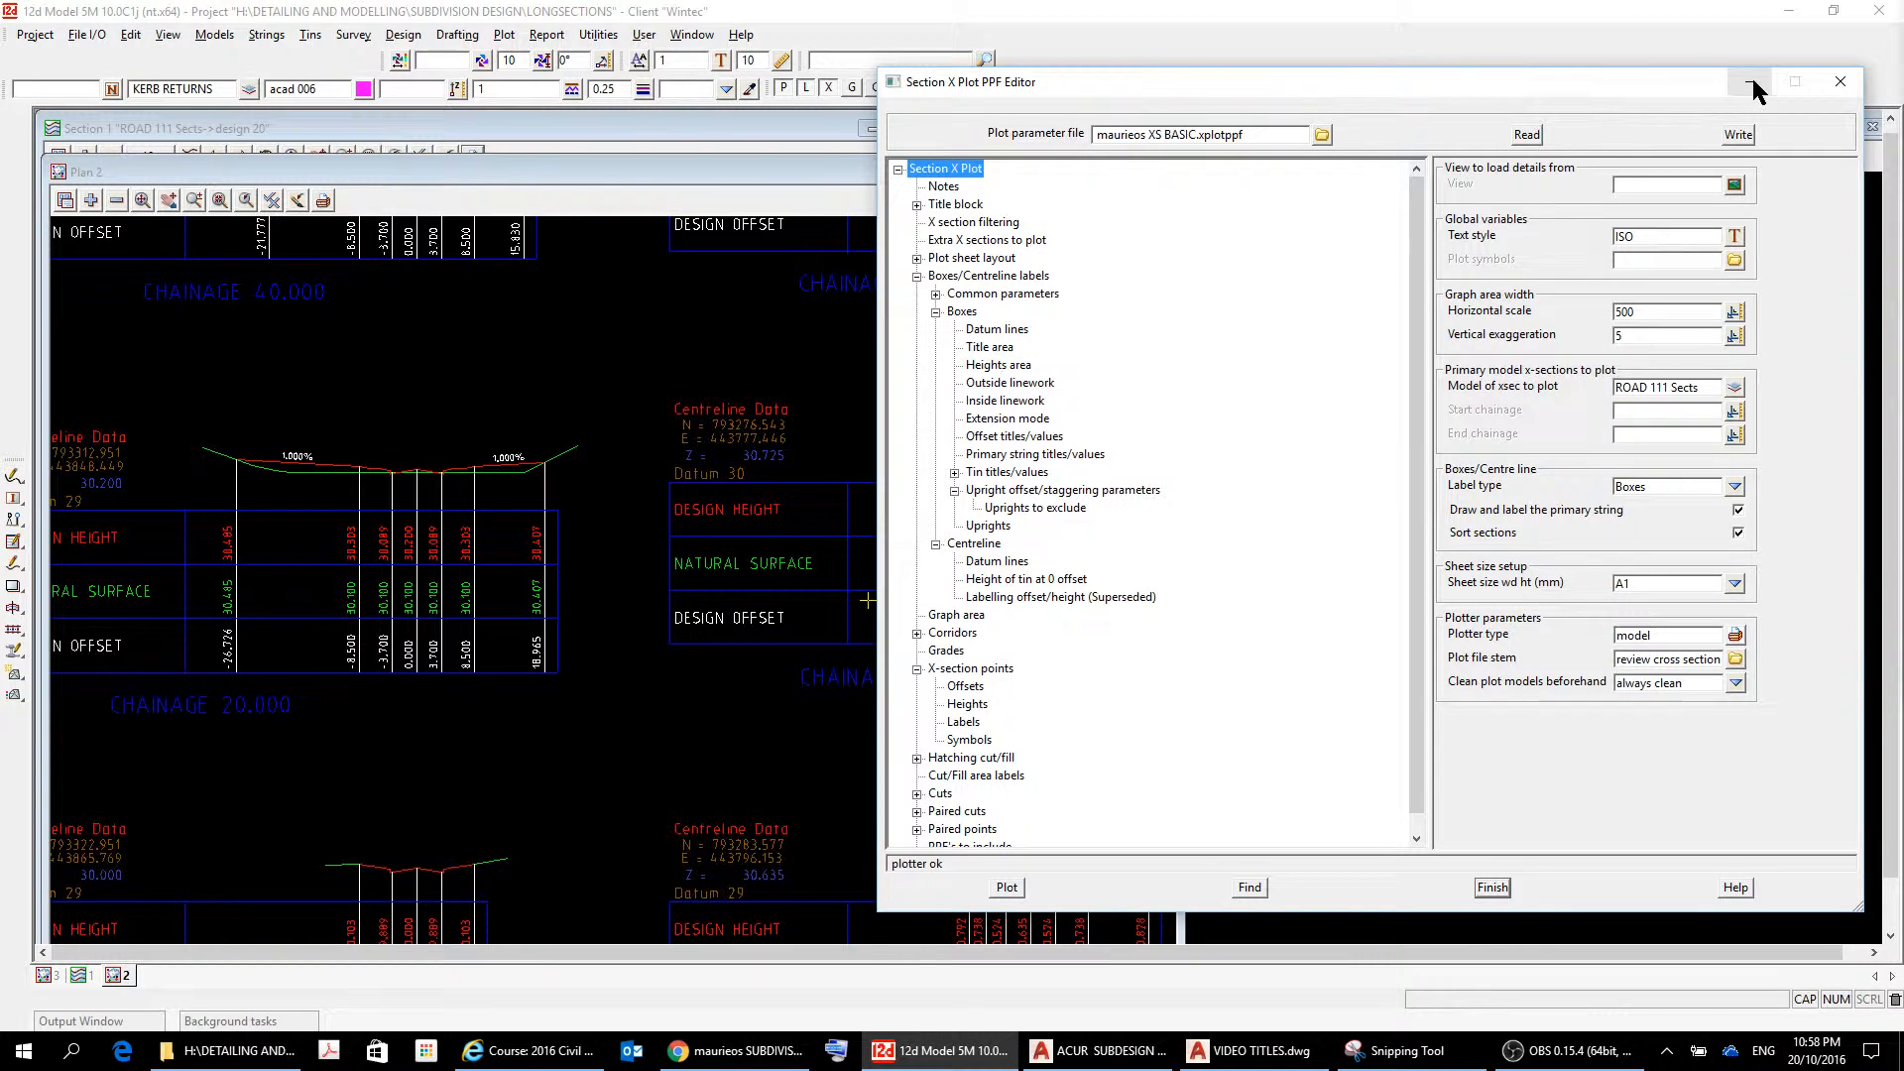
pyautogui.click(1840, 87)
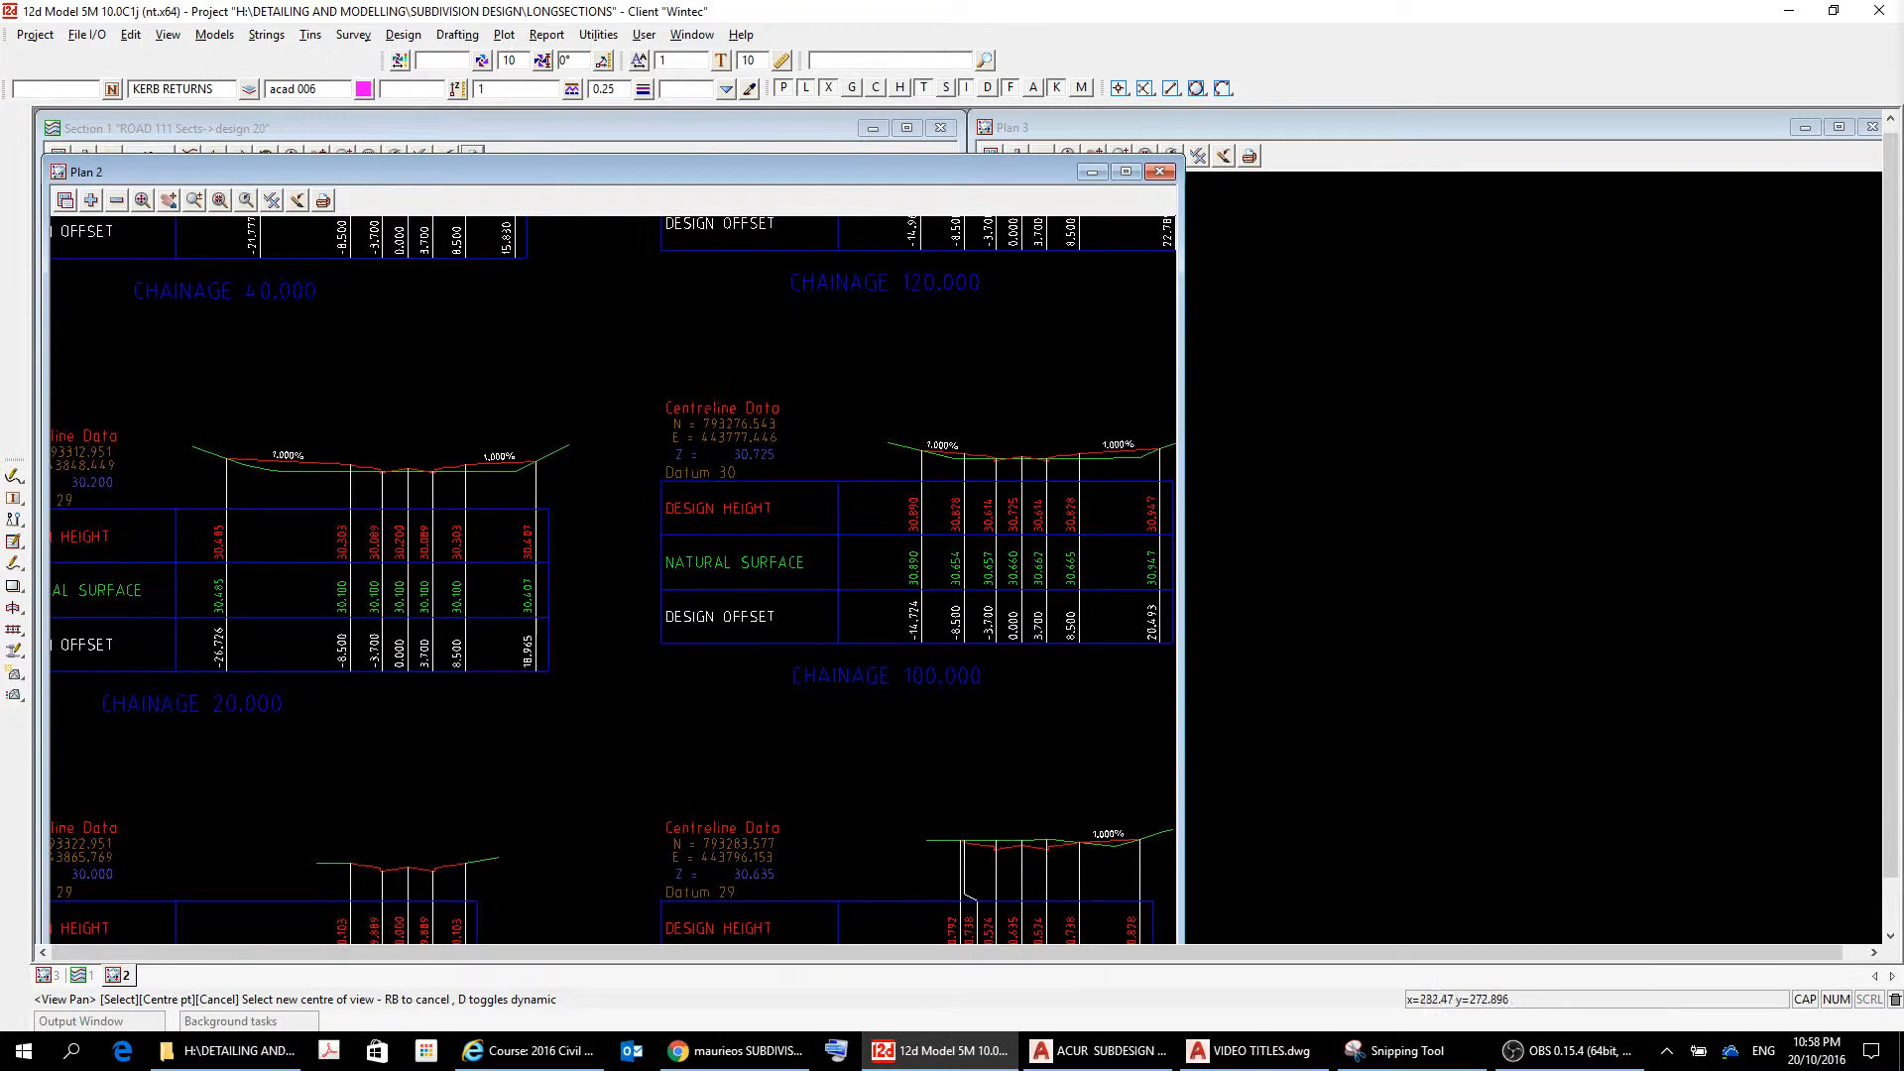
# Maximise the Plan 2 view and examine the full layout of plotted cross sections.
pyautogui.click(1125, 171)
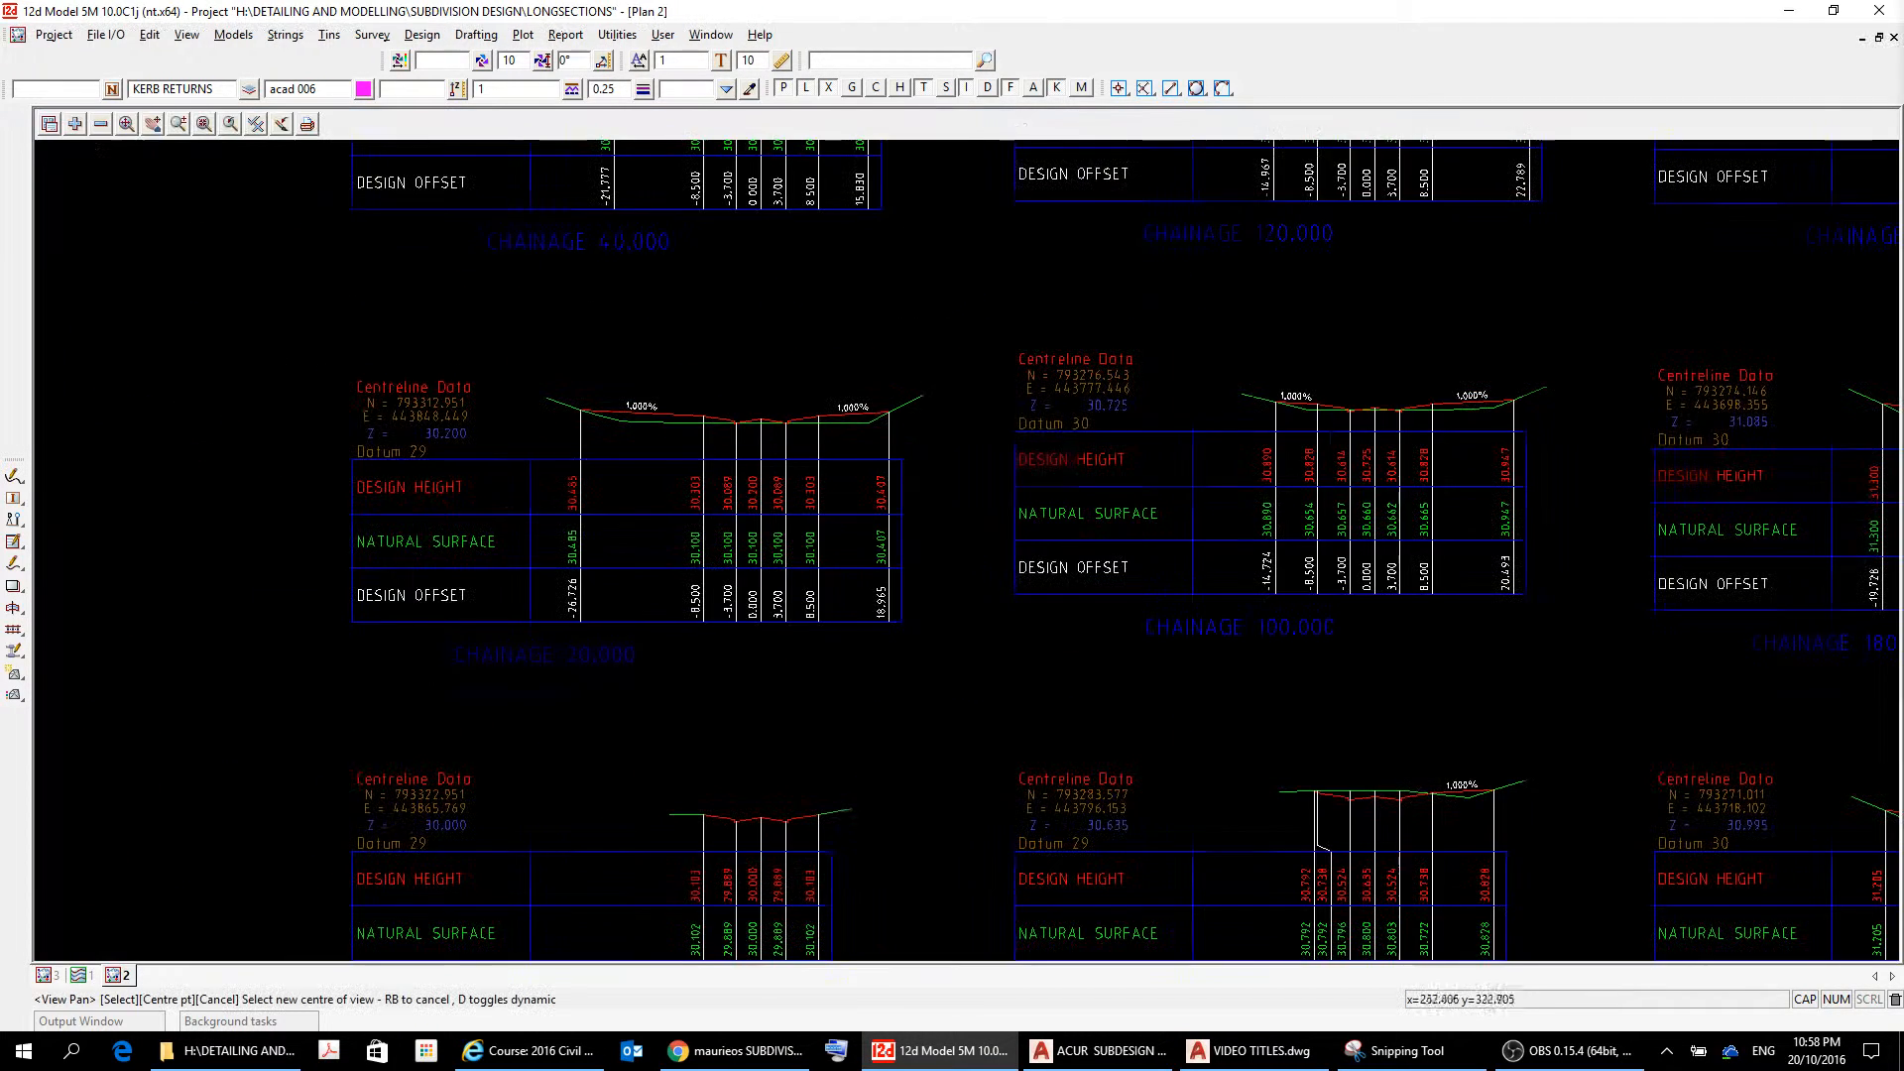
pyautogui.scroll(-5, 1118, 608)
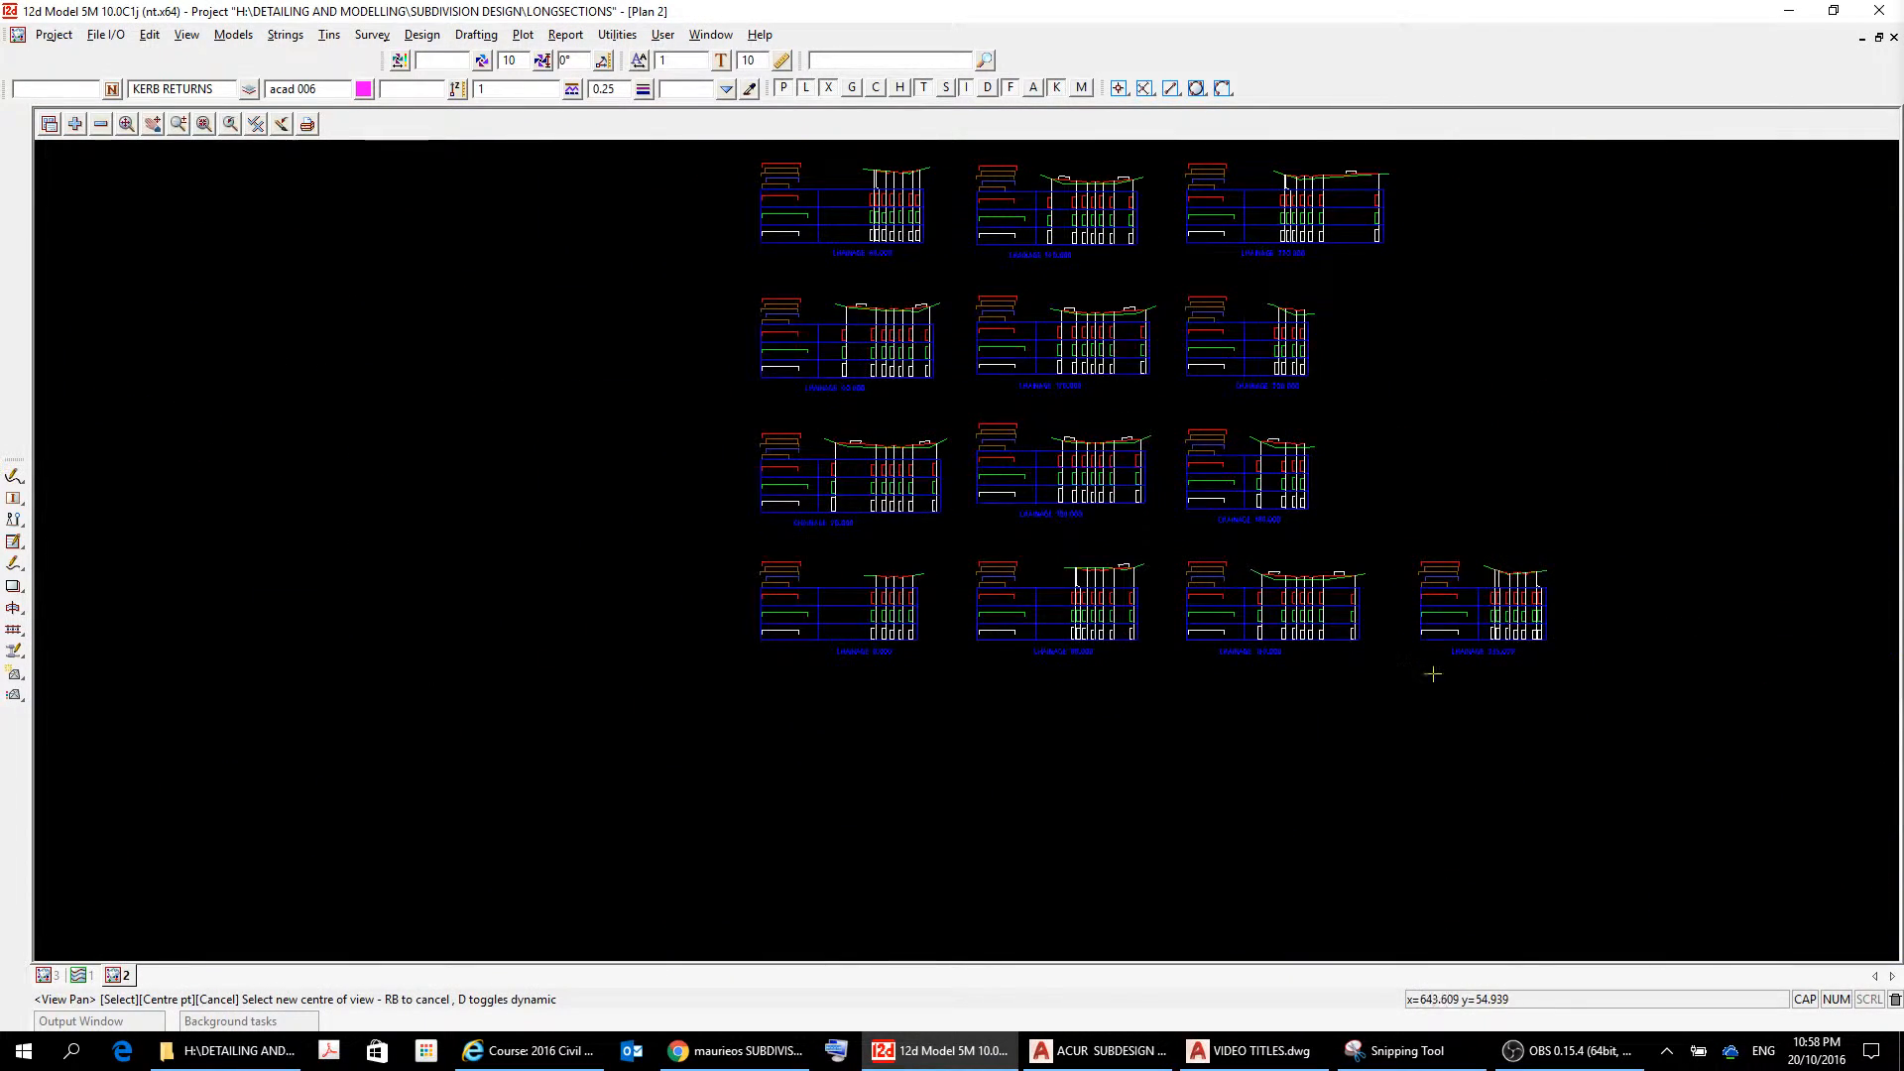
pyautogui.scroll(1, 1431, 298)
pyautogui.scroll(-1, 1430, 300)
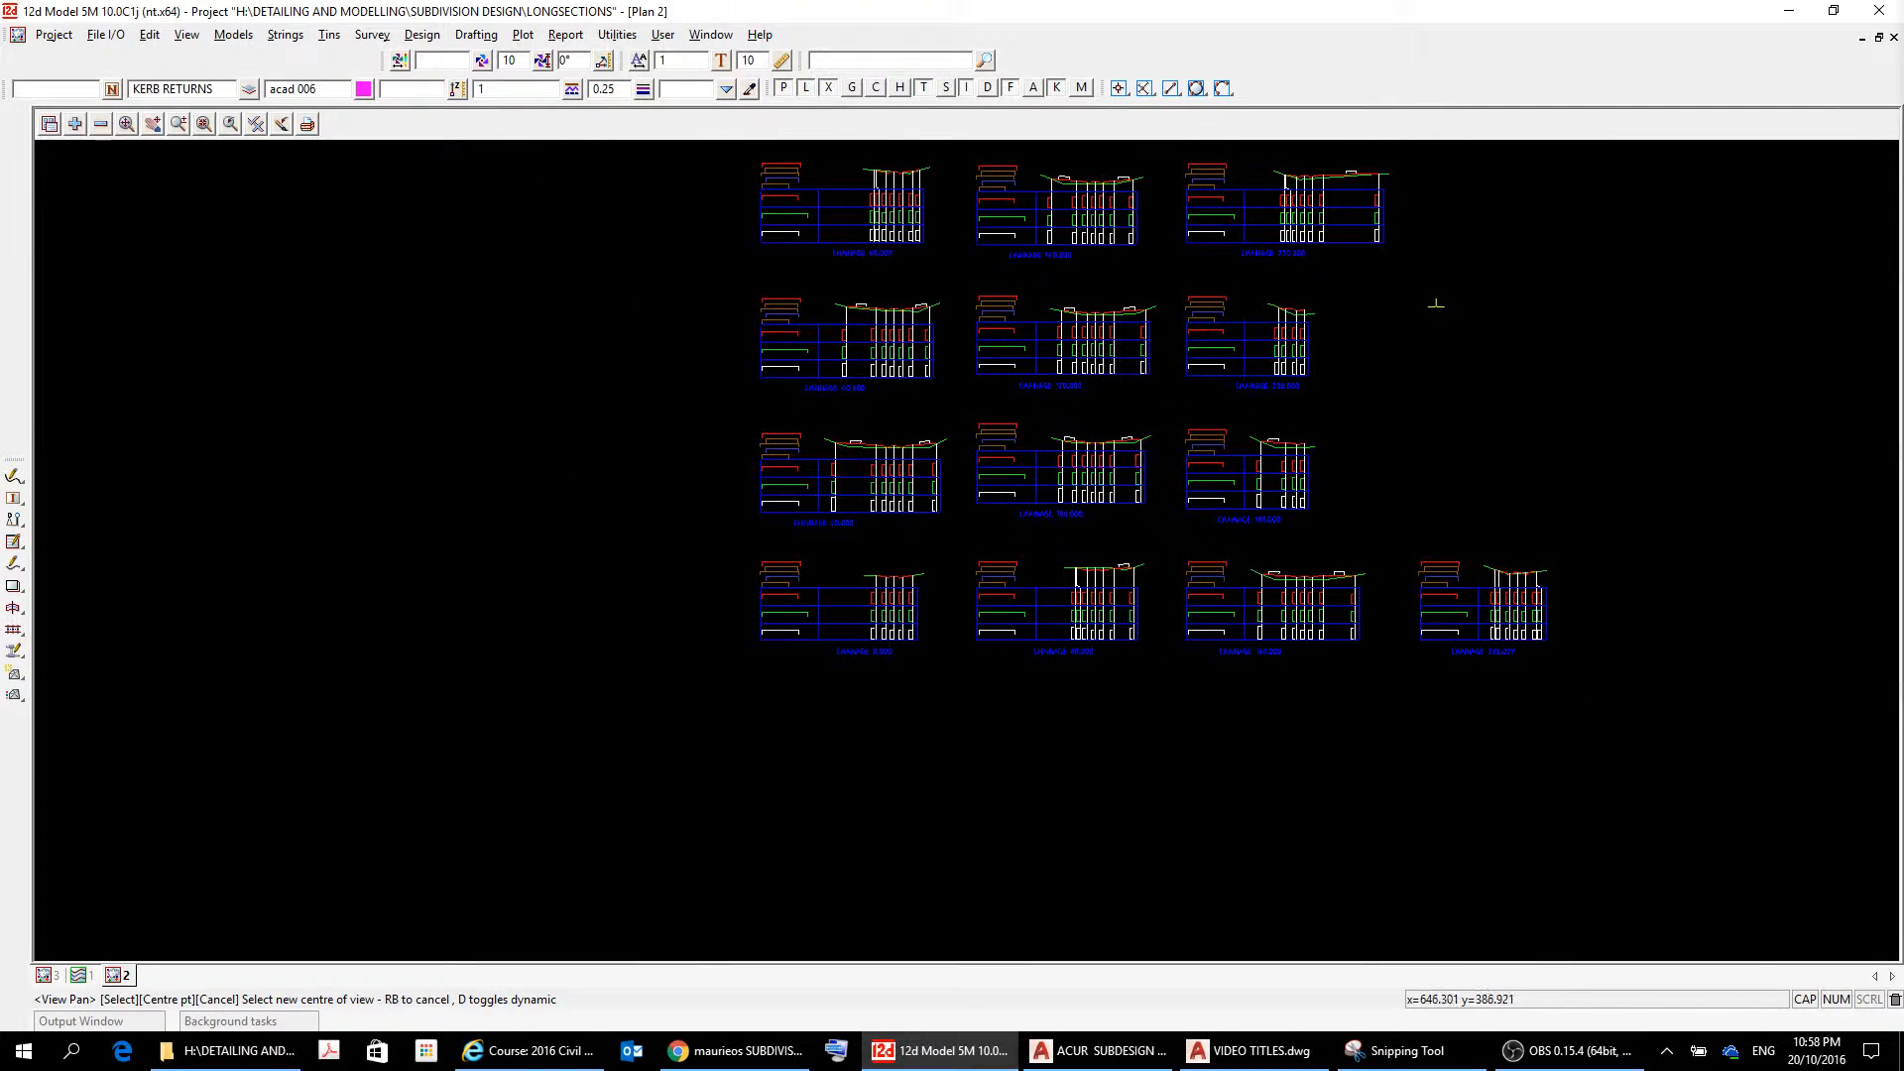